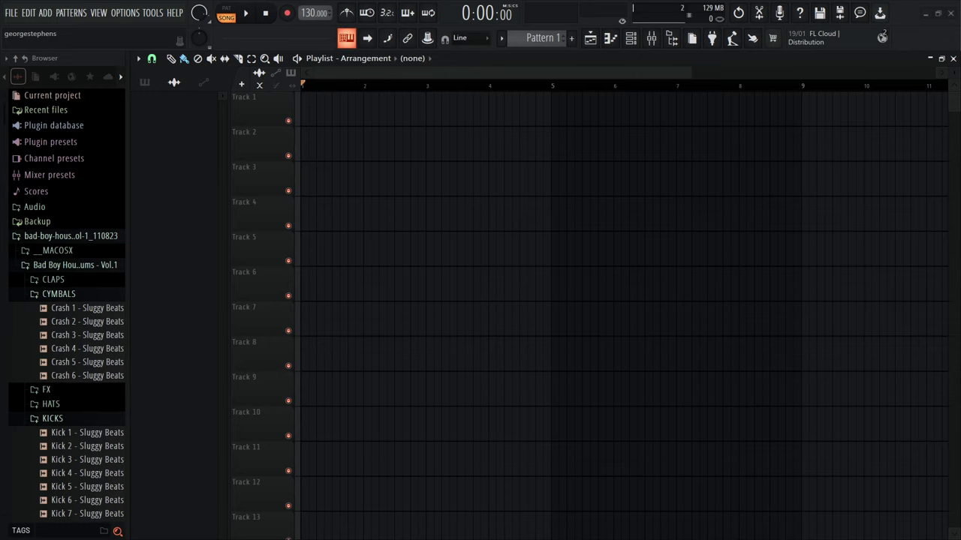
# - Add the 91V_DVH_125_vocal_hook_waiting_up_all_night_wet_Gm sample from the Downloads folder to Track 1 of the playlist
pyautogui.press('super')
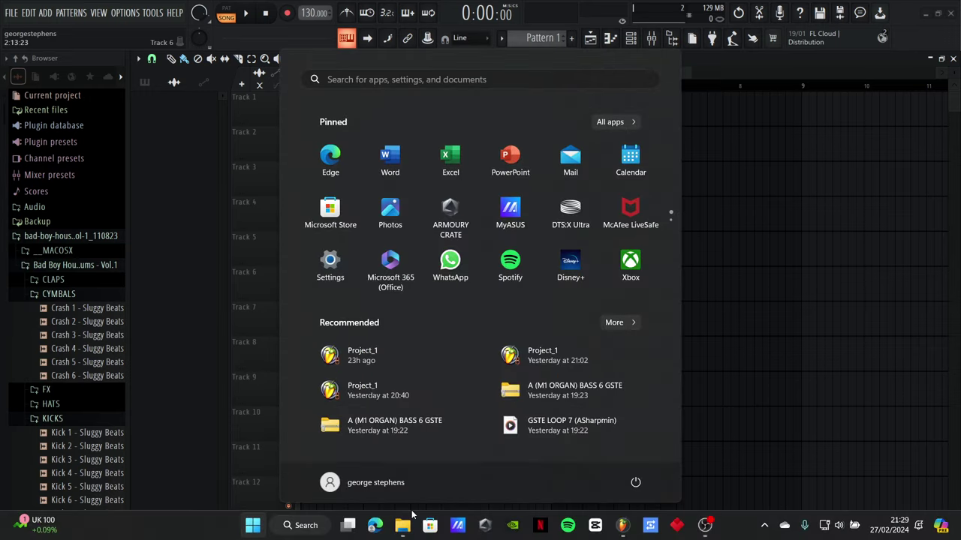
pyautogui.click(402, 525)
pyautogui.moveTo(479, 298); pyautogui.dragTo(474, 213)
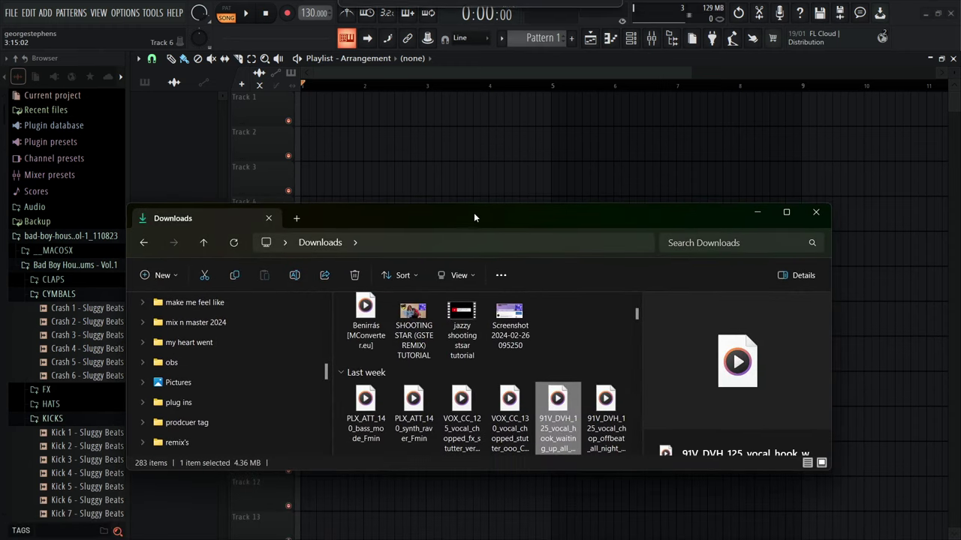
pyautogui.moveTo(556, 417); pyautogui.dragTo(355, 131)
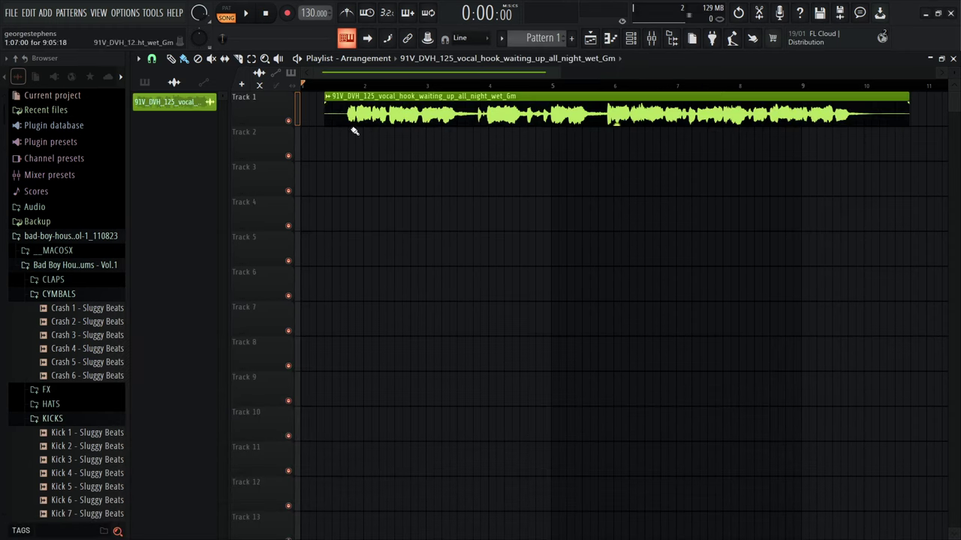
# - Add the 91V_DVH_125_vocal_chop_offbeat_all_night_Gm sample from Downloads to Track 2, with both vocal clips starting at bar 1
pyautogui.press('super')
pyautogui.click(403, 525)
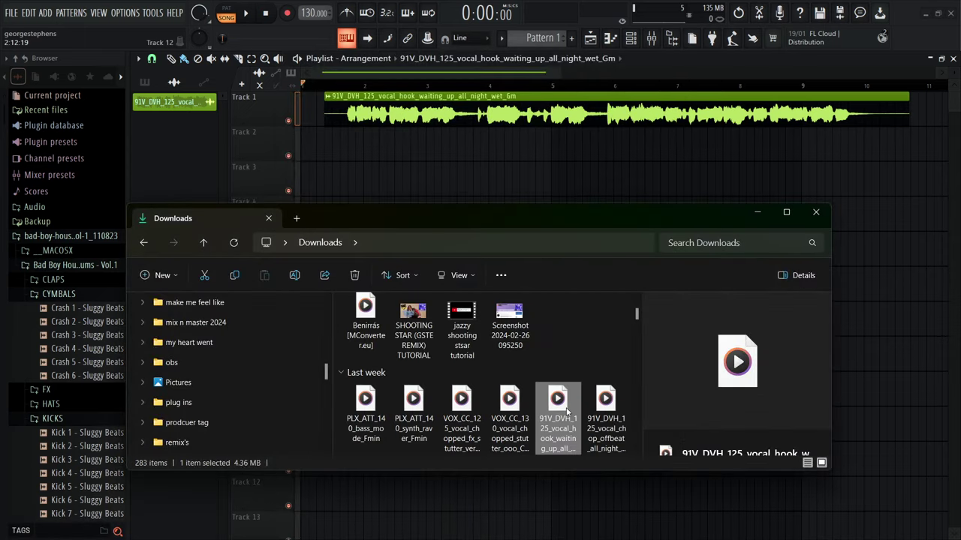
pyautogui.moveTo(605, 413); pyautogui.dragTo(366, 119)
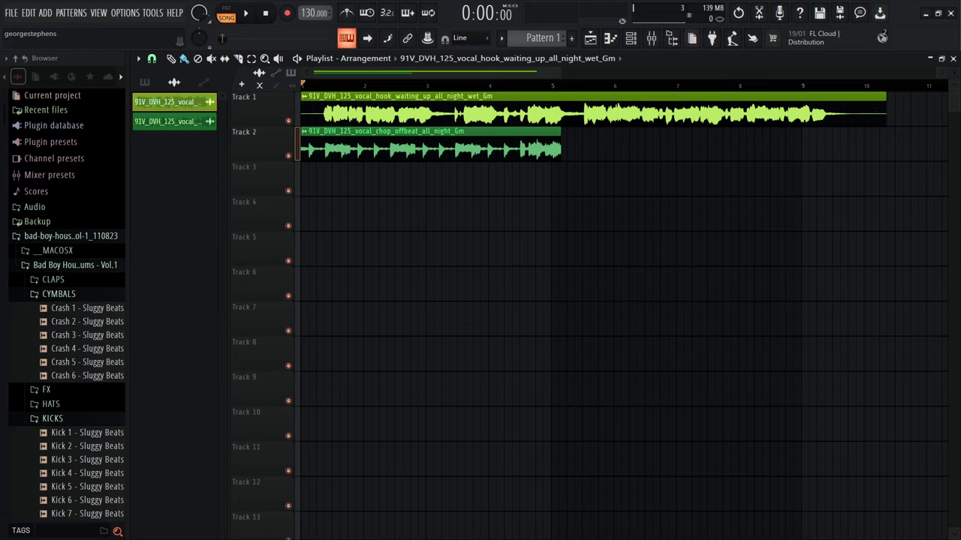
pyautogui.click(520, 276)
pyautogui.rightClick(549, 294)
pyautogui.click(440, 194)
pyautogui.rightClick(437, 184)
pyautogui.scroll(2, 327, 203)
pyautogui.scroll(-3, 332, 201)
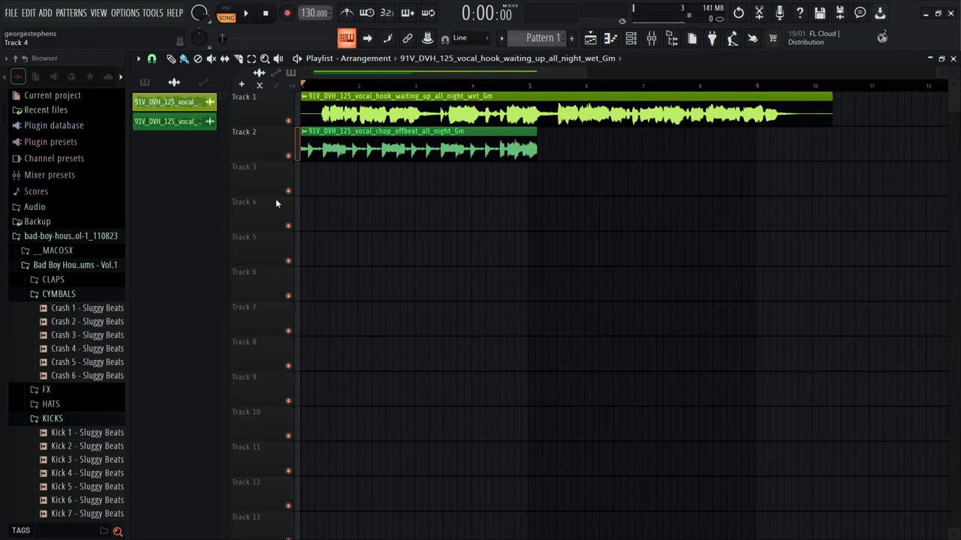
pyautogui.scroll(3, 274, 210)
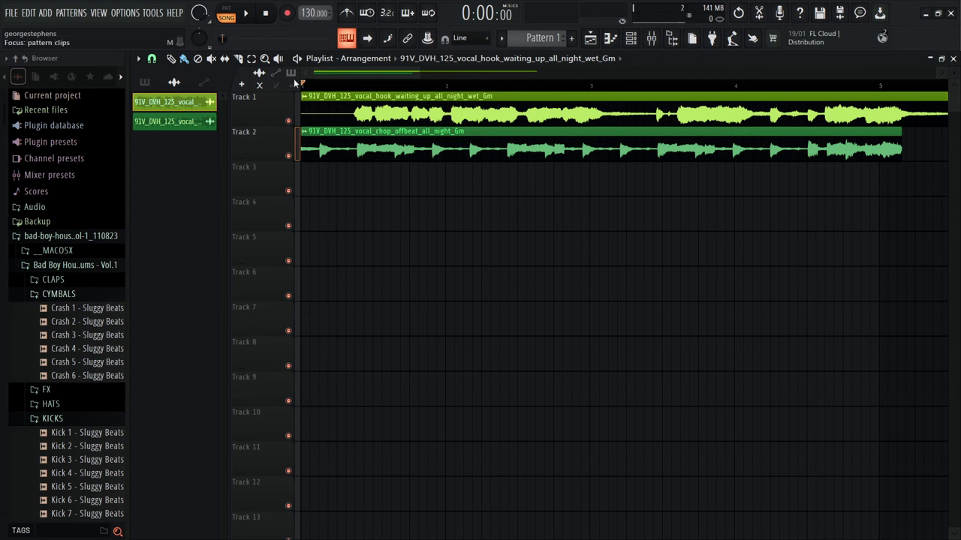
pyautogui.scroll(-2, 336, 238)
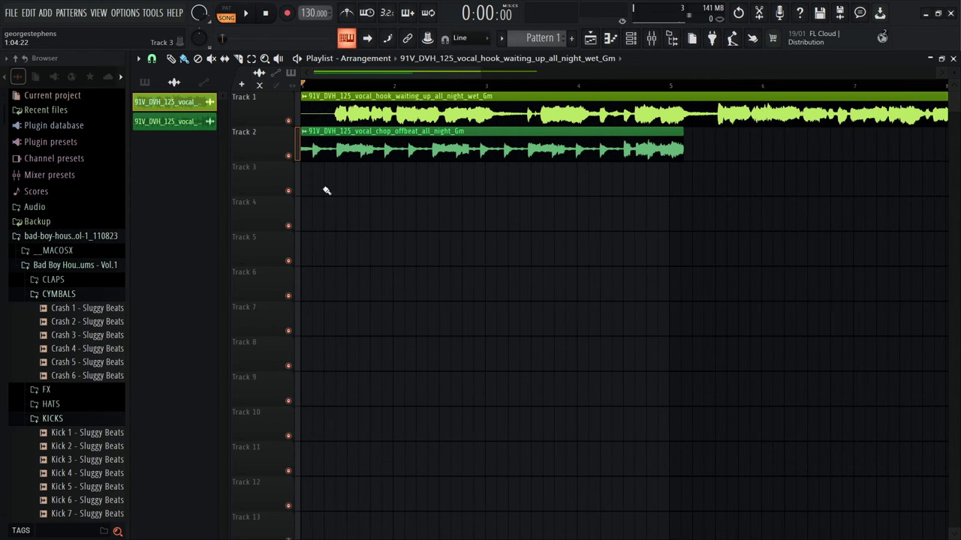
# - Run tempo detection on the vocal hook clip to check its estimated BPM, then dismiss the dialog without choosing a tempo
pyautogui.click(308, 102)
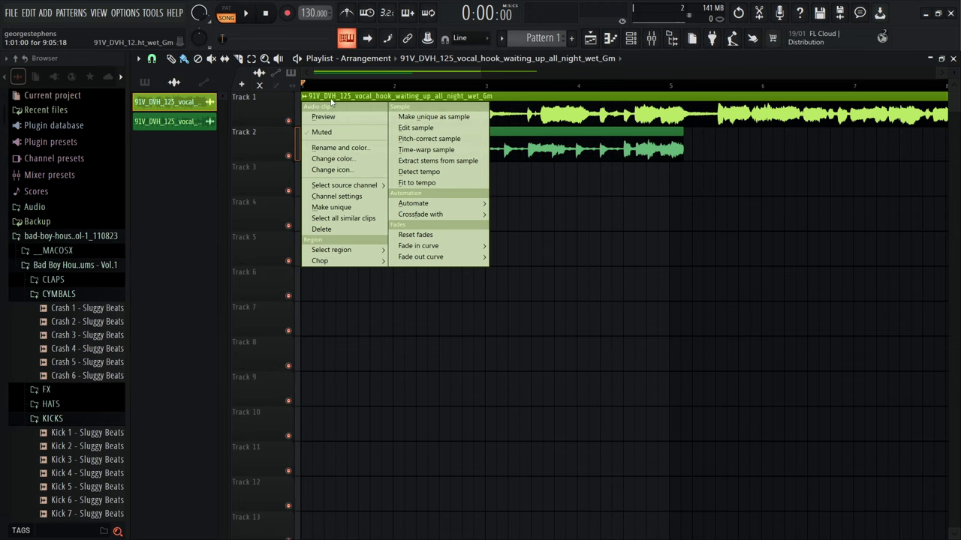
pyautogui.click(421, 172)
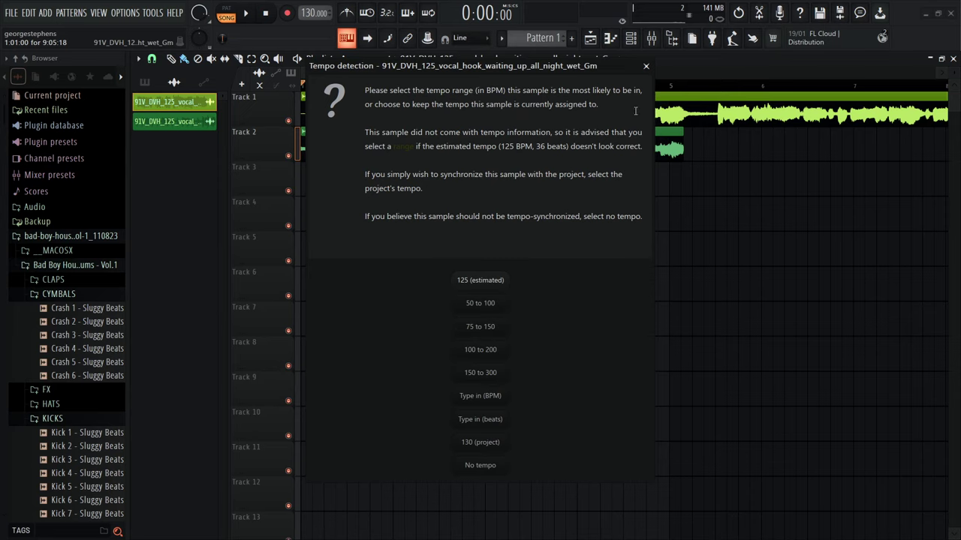
pyautogui.click(645, 66)
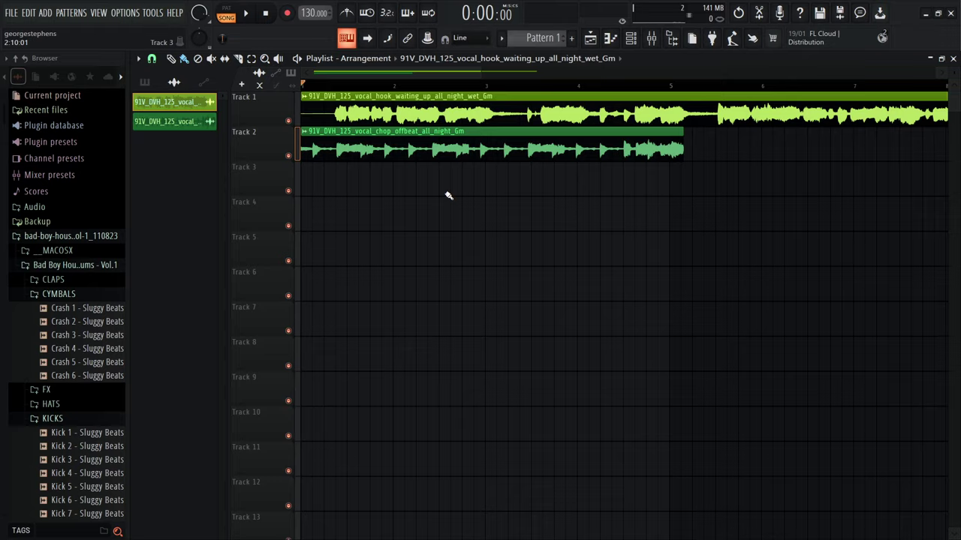
# - Open the vocal chop sample in Edison, detect its pitch regions to read its notes, and close the editor
pyautogui.scroll(-3, 560, 123)
pyautogui.click(303, 85)
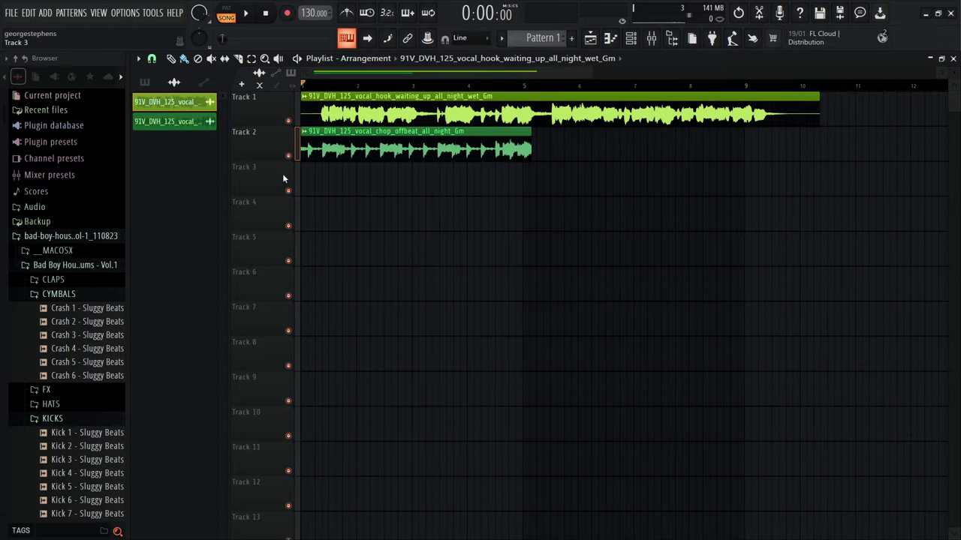
pyautogui.scroll(2, 321, 192)
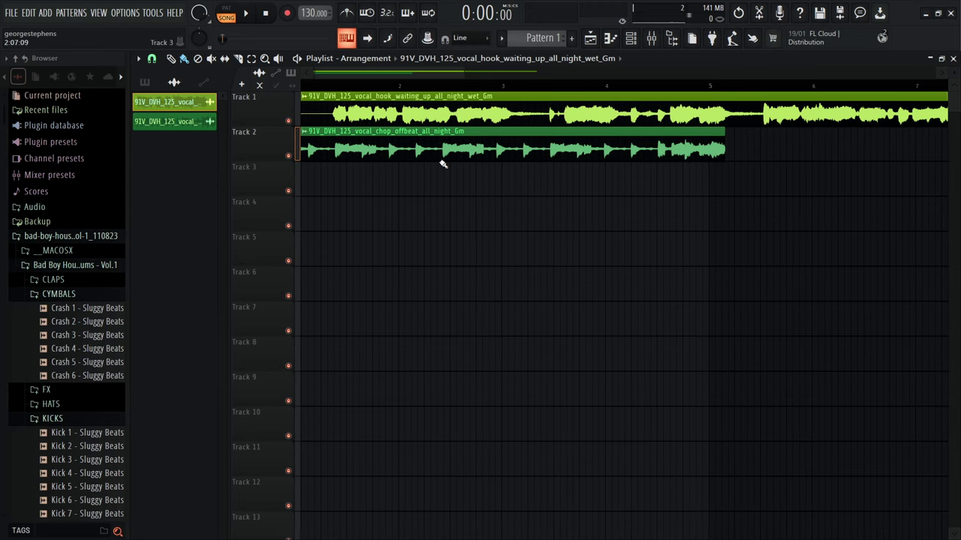
pyautogui.rightClick(304, 133)
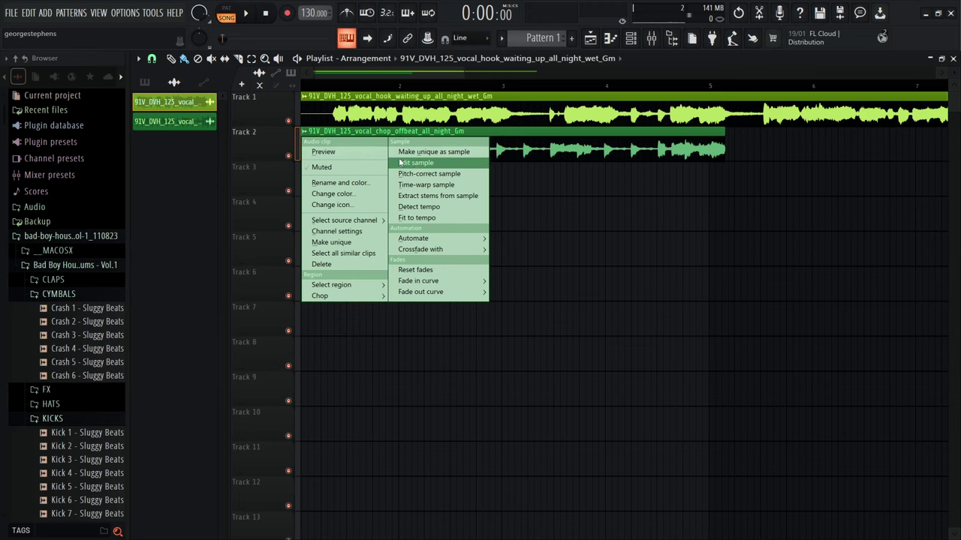
pyautogui.click(422, 165)
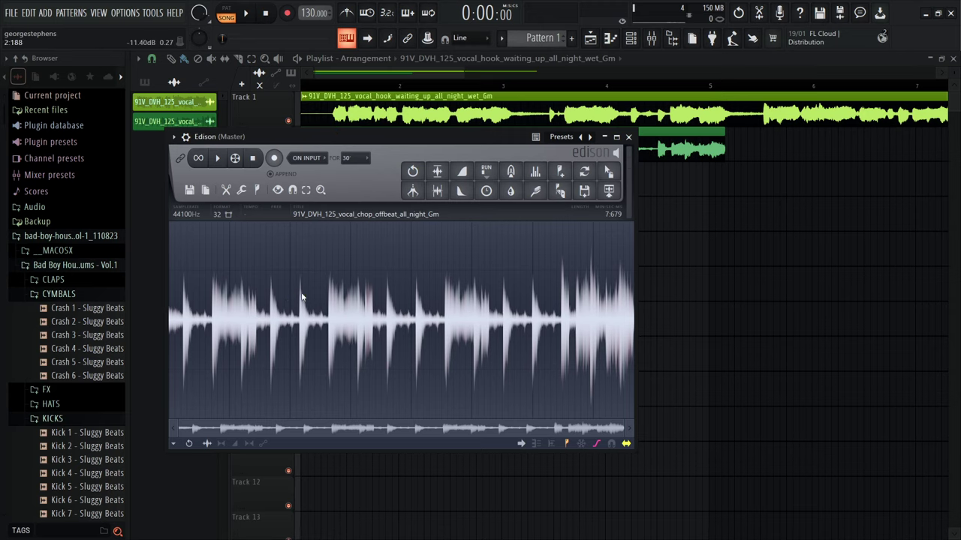
pyautogui.rightClick(260, 278)
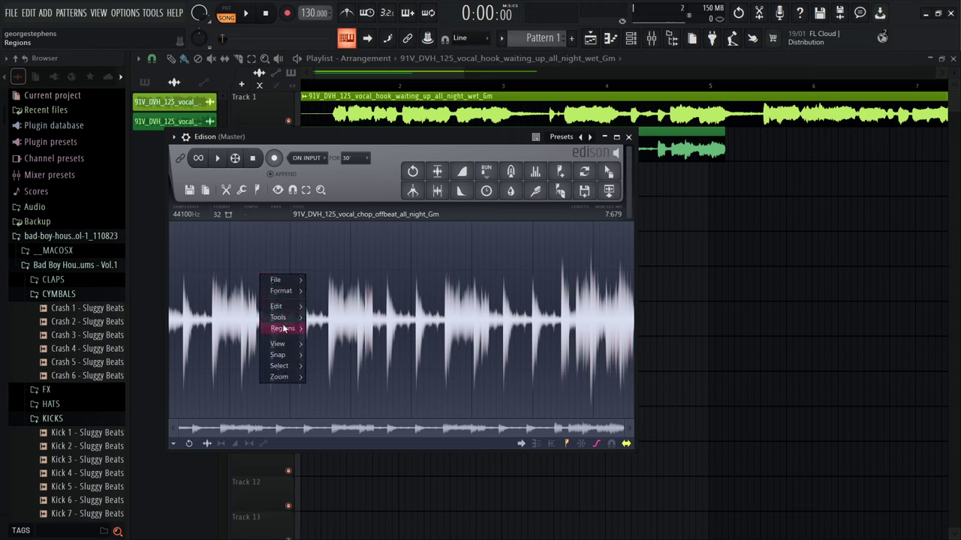
pyautogui.moveTo(284, 328)
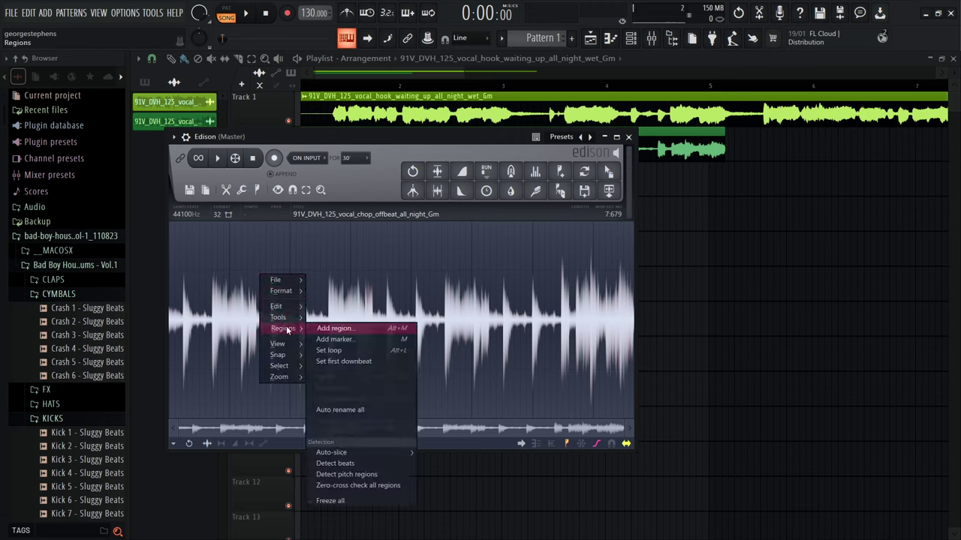
pyautogui.click(347, 474)
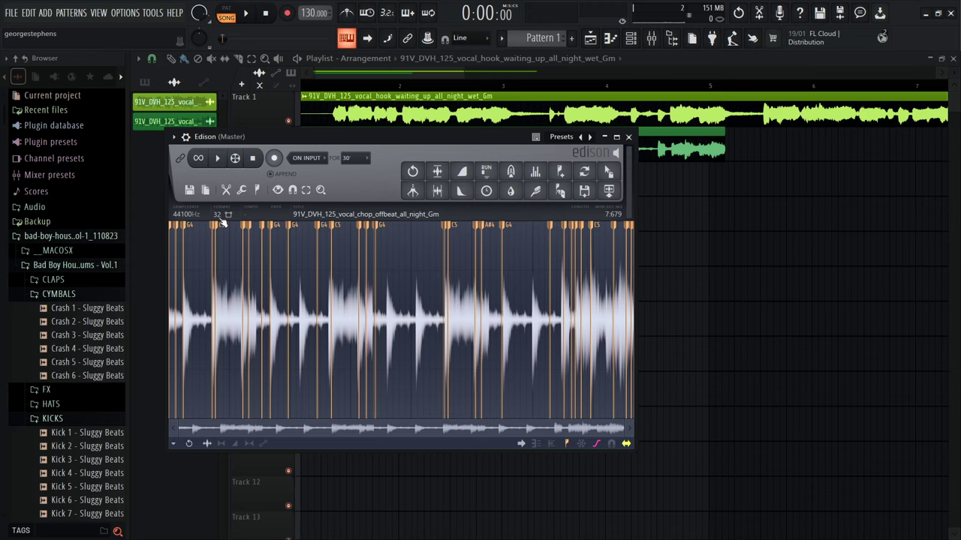
pyautogui.click(628, 137)
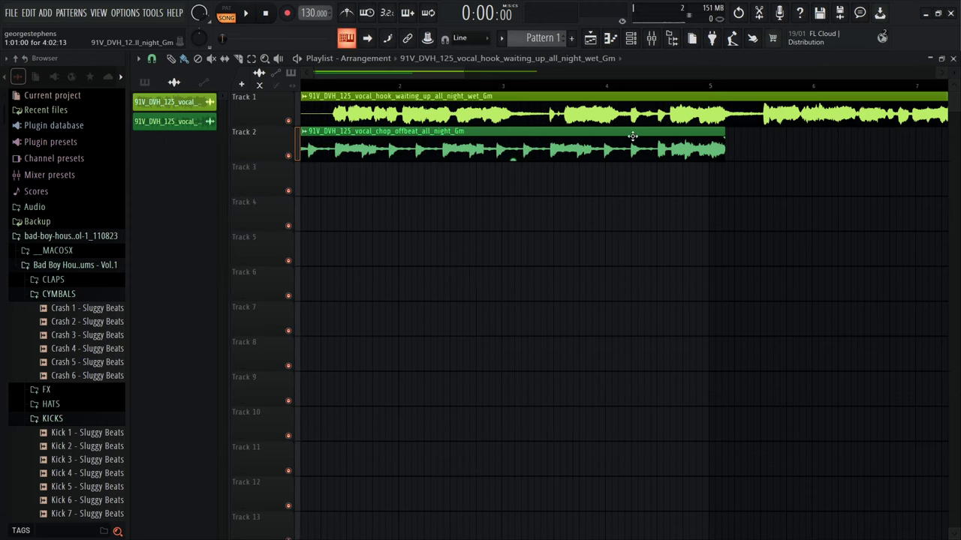
# - Set the project tempo to 125 BPM
pyautogui.moveTo(405, 72); pyautogui.dragTo(148, 88)
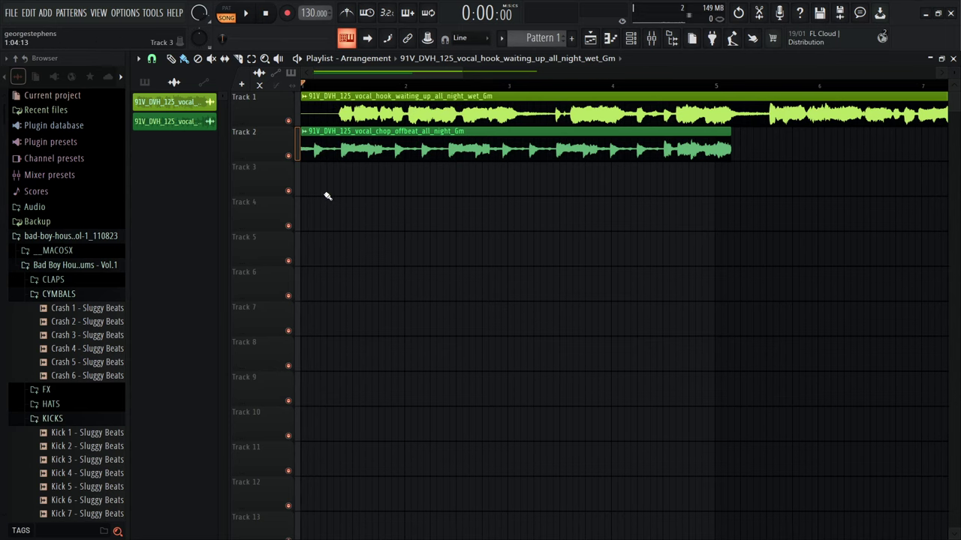
pyautogui.scroll(-2, 457, 217)
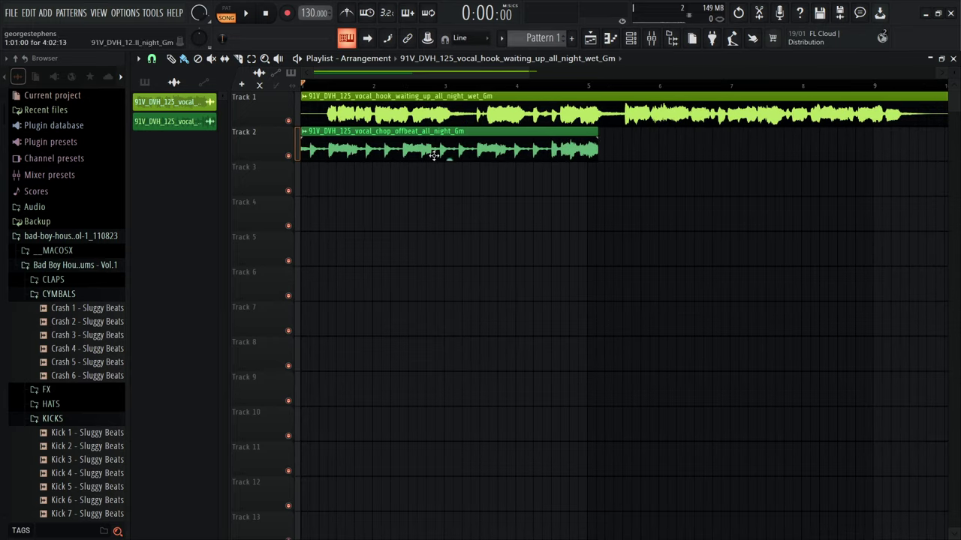
pyautogui.scroll(-2, 434, 156)
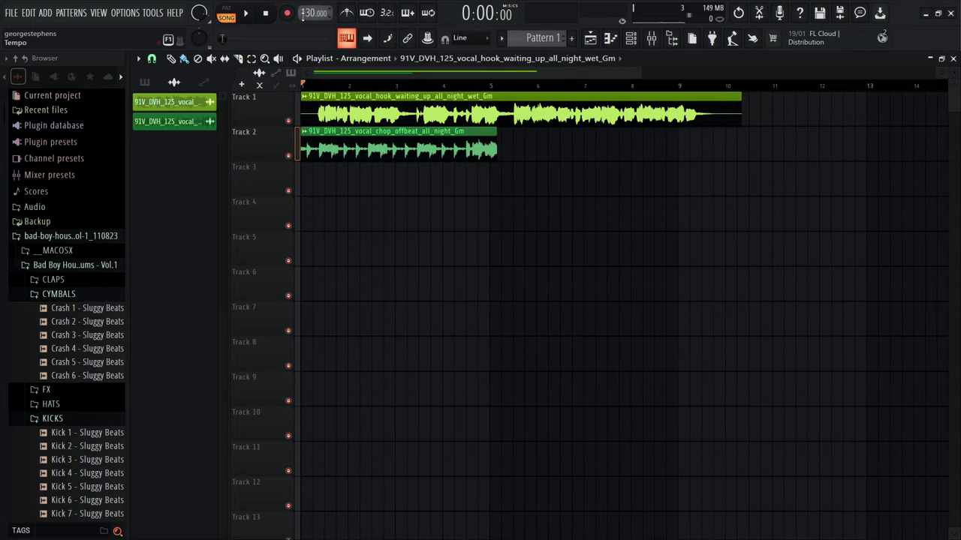
pyautogui.scroll(-5, 302, 15)
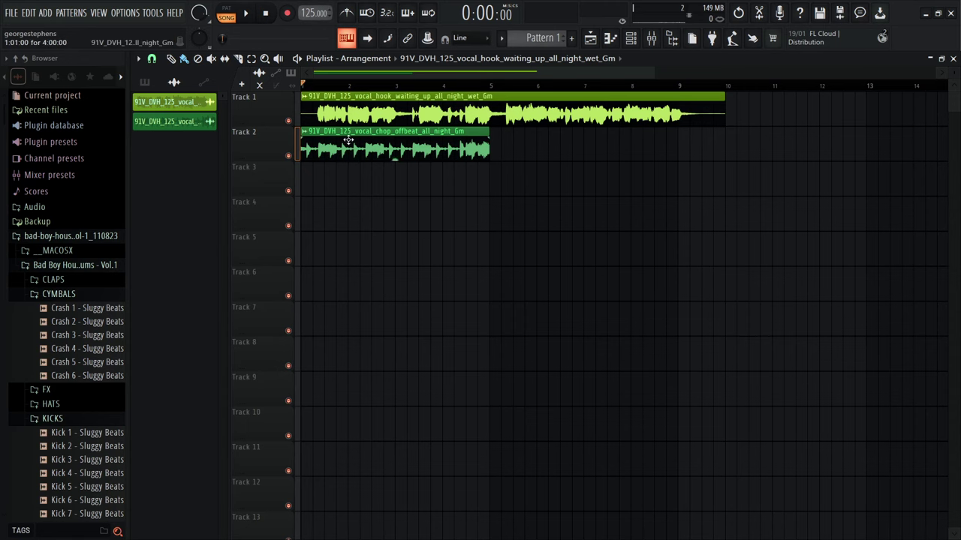
# - Move the vocal chop clip down to Track 4, keeping its start at bar 1, and mute Track 1
pyautogui.scroll(3, 366, 166)
pyautogui.moveTo(359, 157); pyautogui.dragTo(359, 228)
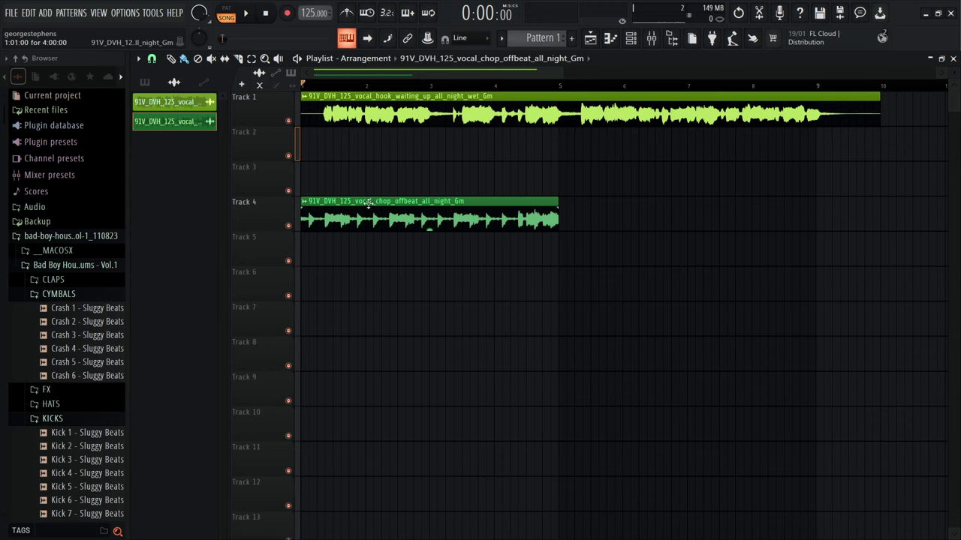
pyautogui.click(289, 121)
# - Select the vocal chop clip on Track 4
pyautogui.scroll(-1, 402, 184)
pyautogui.scroll(4, 281, 212)
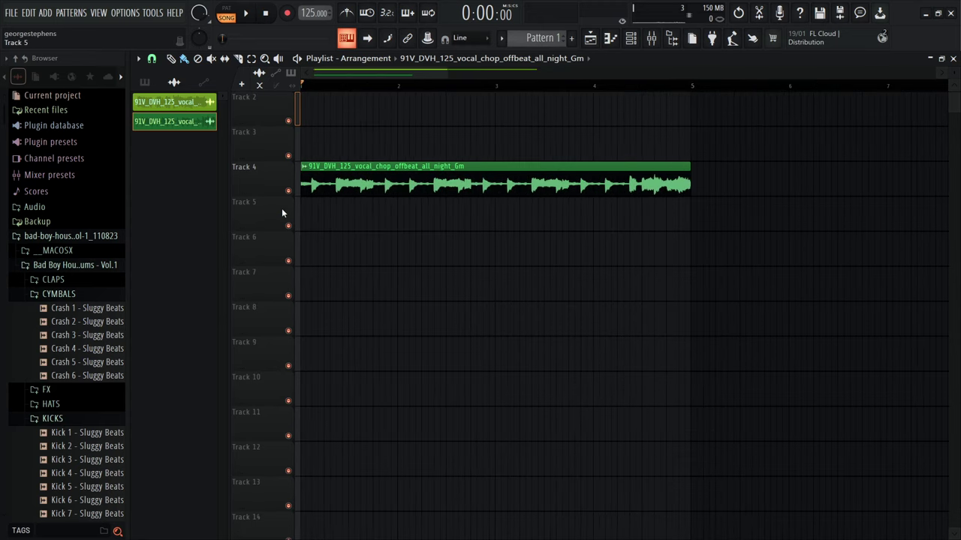
pyautogui.scroll(-5, 315, 193)
pyautogui.scroll(-1, 328, 192)
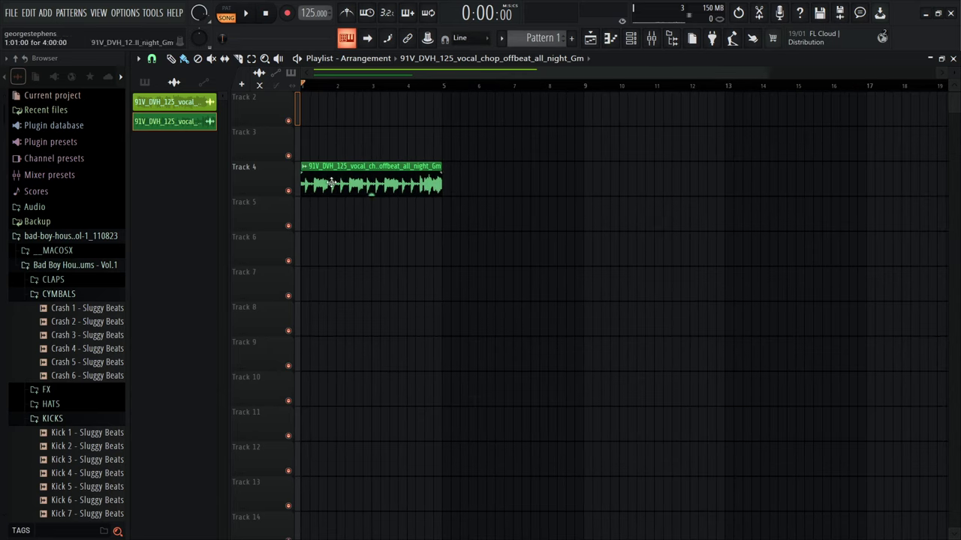
pyautogui.scroll(2, 328, 191)
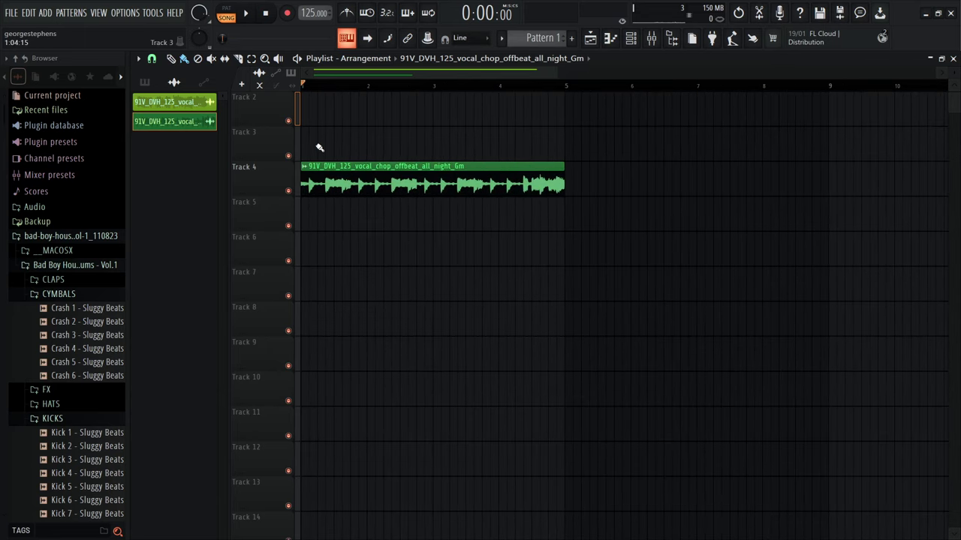
pyautogui.moveTo(317, 145); pyautogui.dragTo(370, 190)
pyautogui.moveTo(372, 148); pyautogui.dragTo(377, 149)
pyautogui.moveTo(565, 335); pyautogui.dragTo(166, 147)
pyautogui.scroll(-3, 352, 174)
pyautogui.scroll(1, 352, 174)
# - Turn on the metronome, mute Track 4 and play the song briefly to listen to the click on its own
pyautogui.click(358, 15)
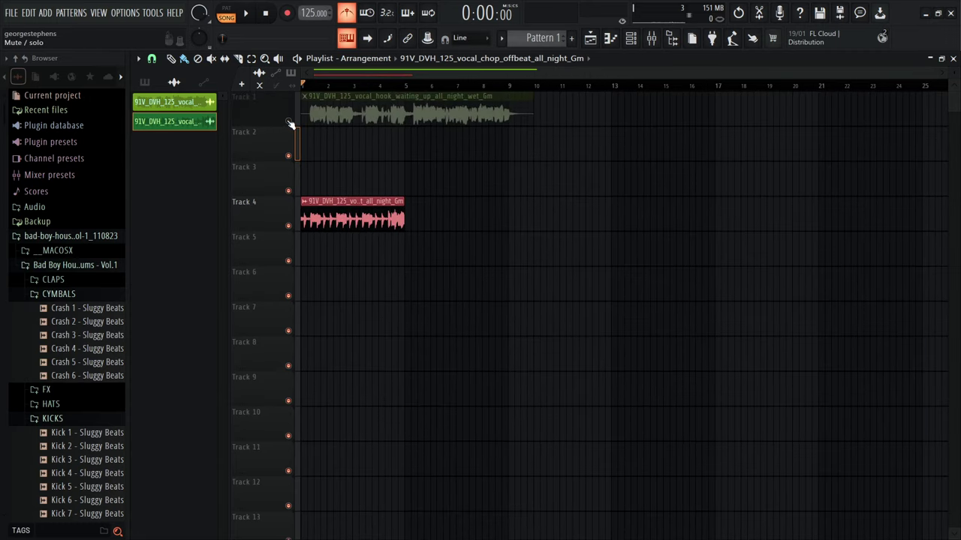
pyautogui.click(289, 225)
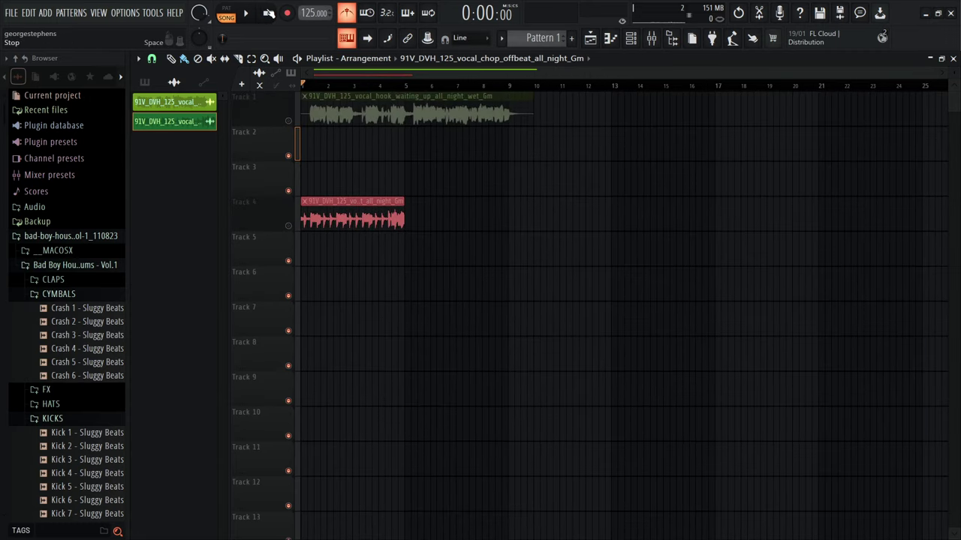
pyautogui.scroll(3, 287, 187)
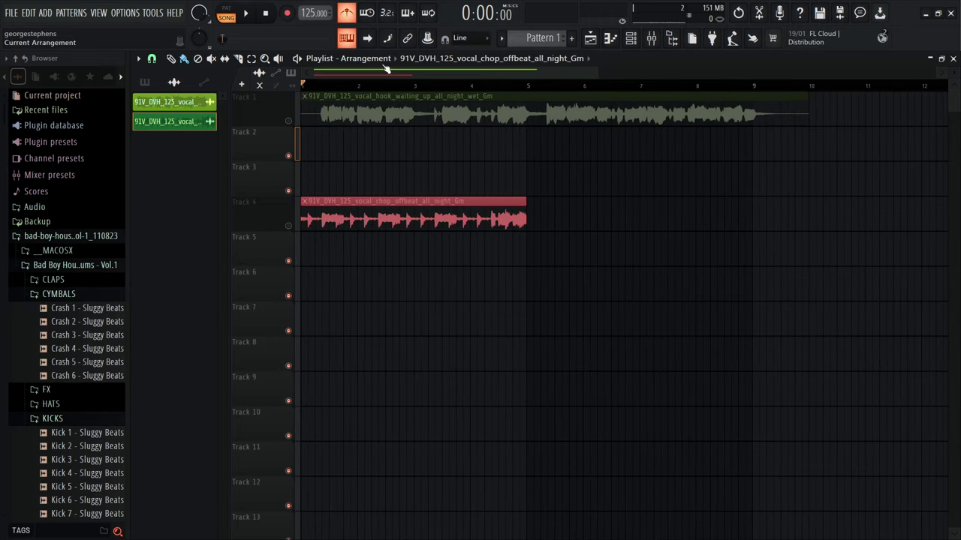
pyautogui.click(246, 15)
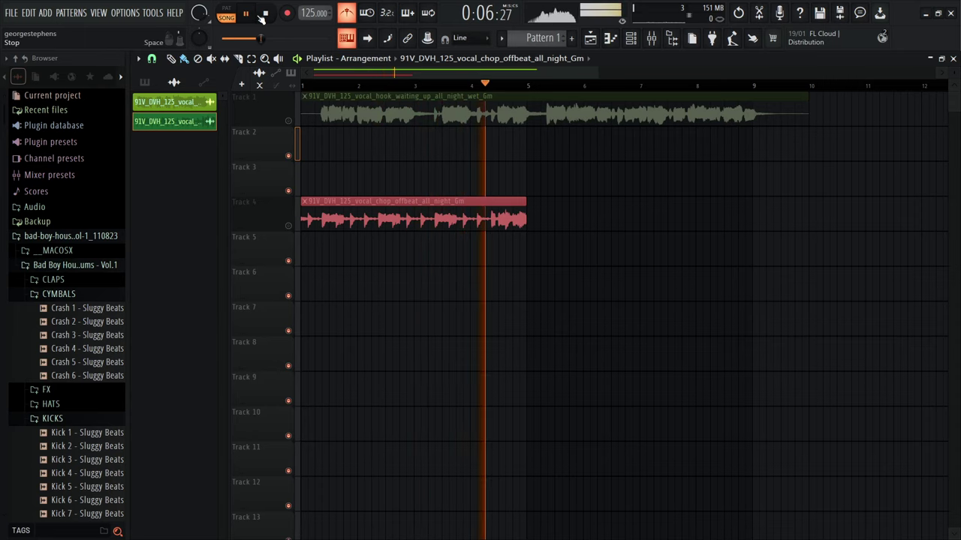
pyautogui.click(266, 13)
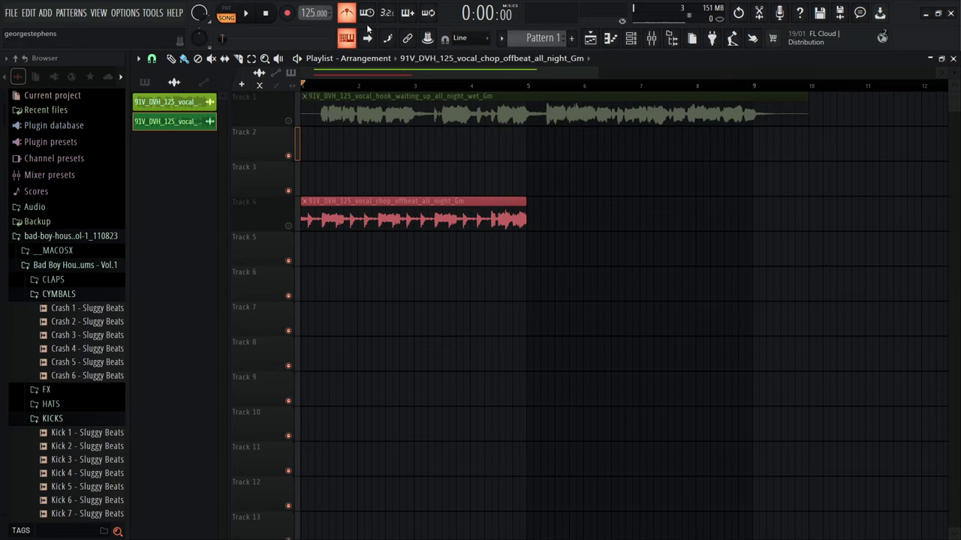
# - Turn off the metronome and unmute Tracks 1 and 4
pyautogui.click(292, 120)
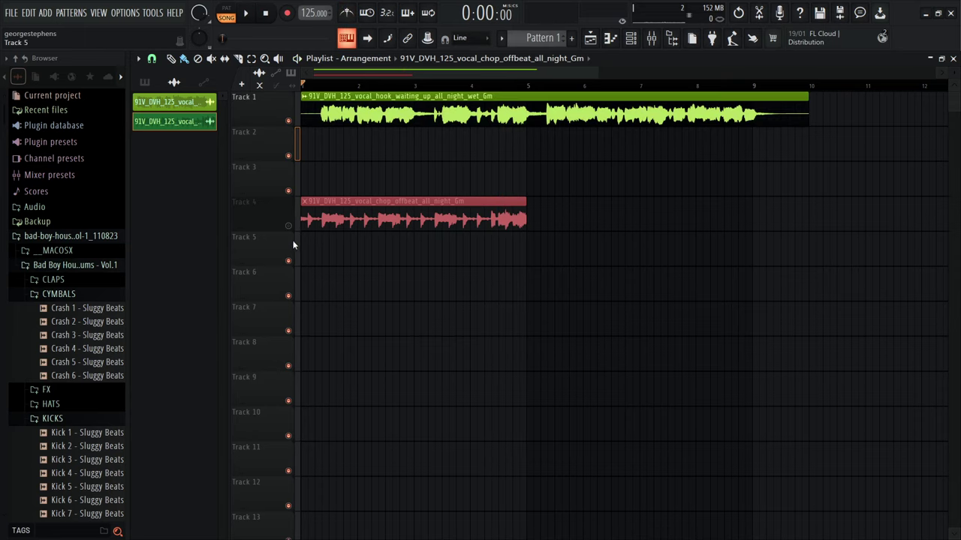
pyautogui.click(292, 229)
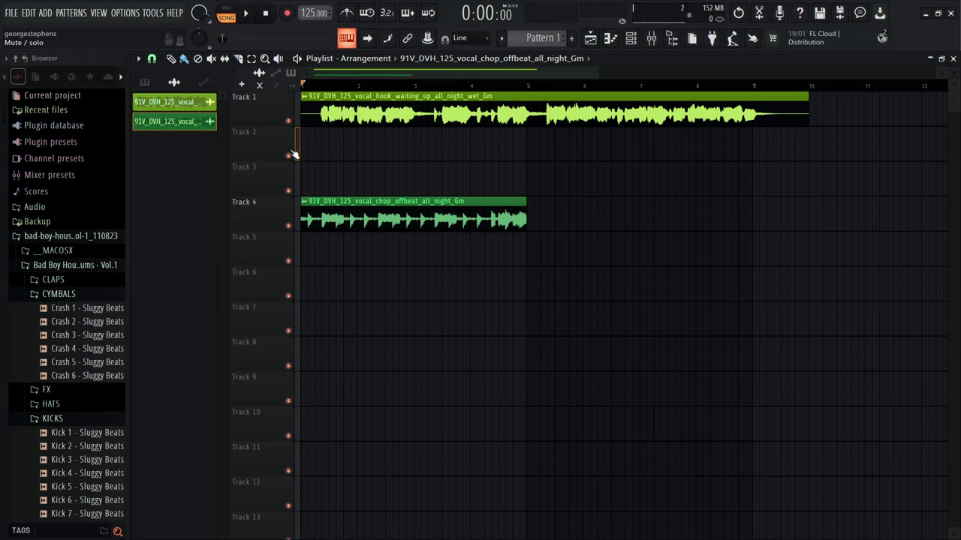
pyautogui.scroll(-2, 328, 154)
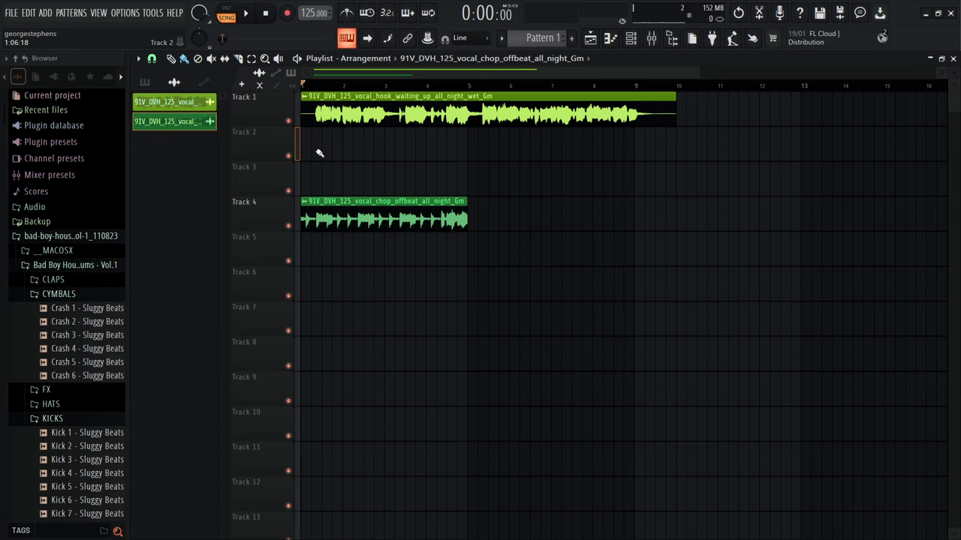
# - Delete the vocal hook clip from Track 1 of the playlist
pyautogui.scroll(2, 313, 146)
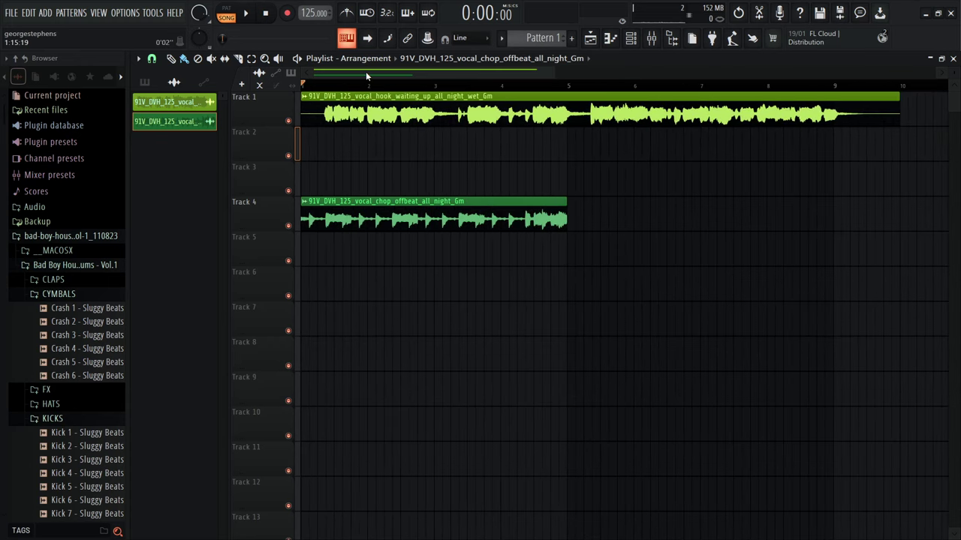
pyautogui.scroll(-2, 356, 180)
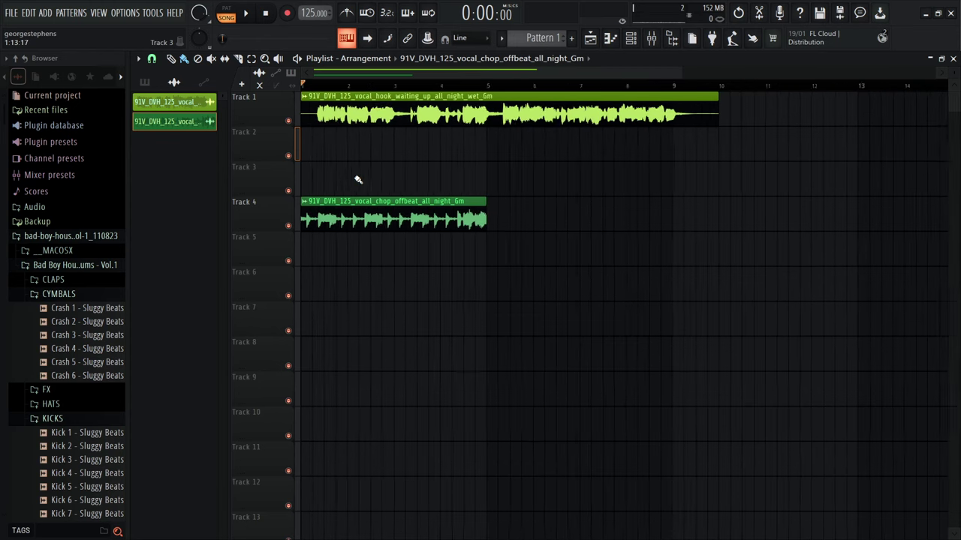
pyautogui.scroll(1, 353, 263)
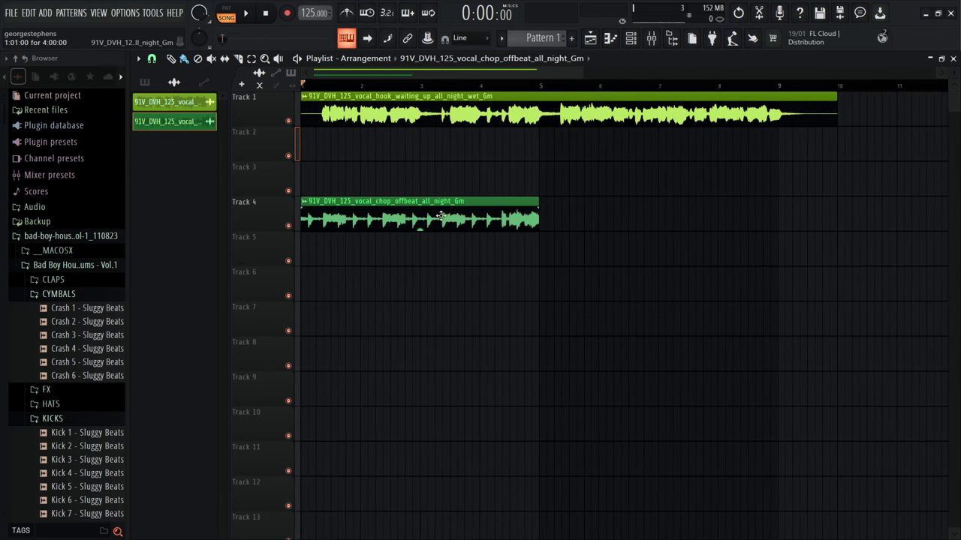
pyautogui.rightClick(473, 112)
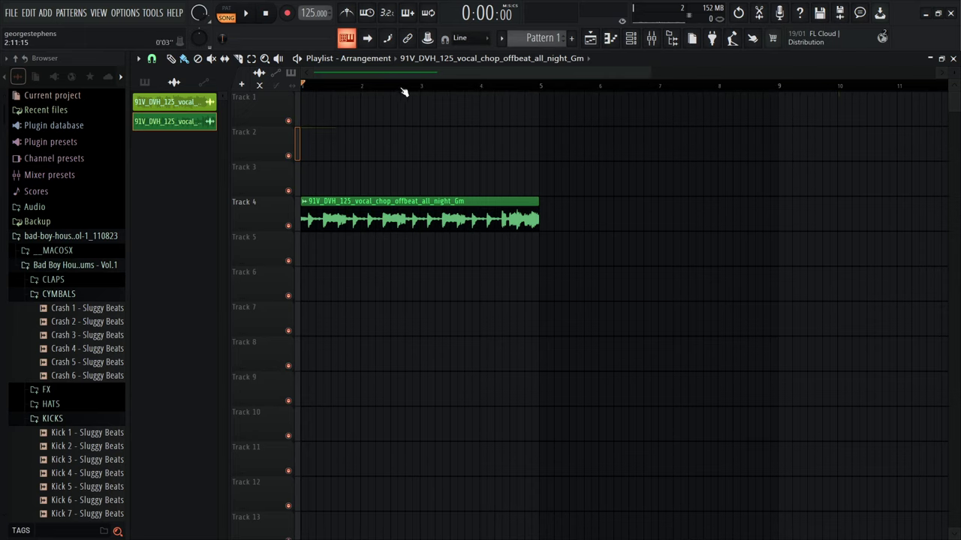
# - Play the vocal chop on Track 4 on its own, stopping around bar 4
pyautogui.click(247, 14)
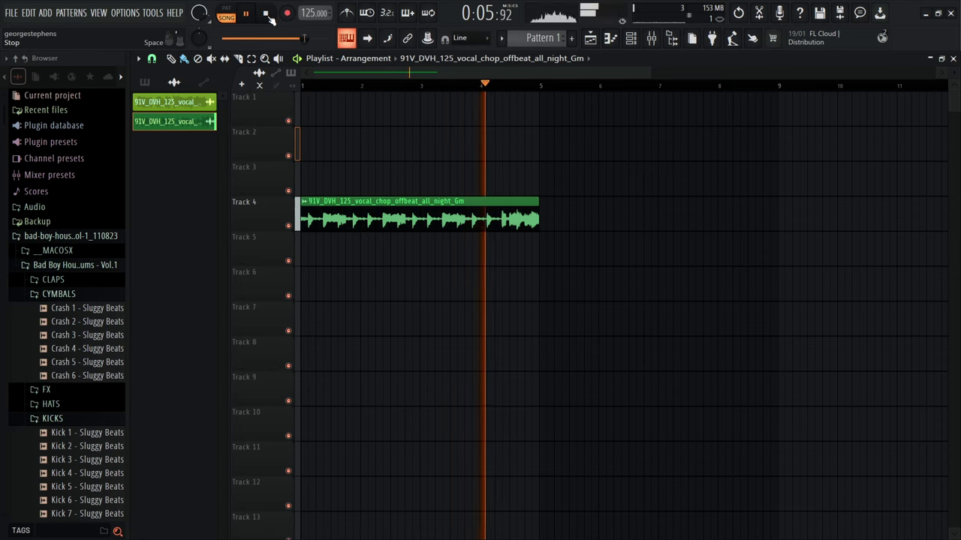
pyautogui.click(266, 13)
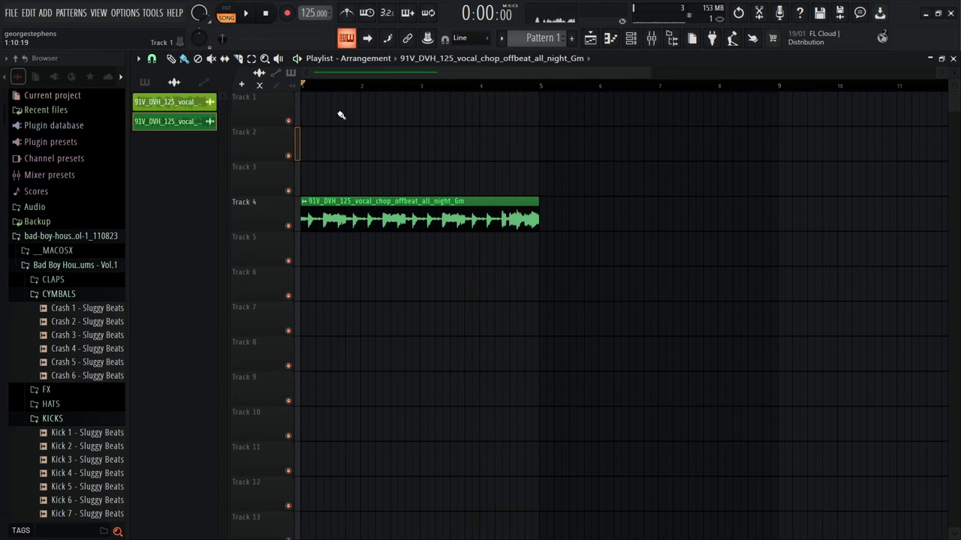
pyautogui.scroll(-2, 331, 122)
pyautogui.scroll(1, 379, 75)
pyautogui.scroll(3, 351, 101)
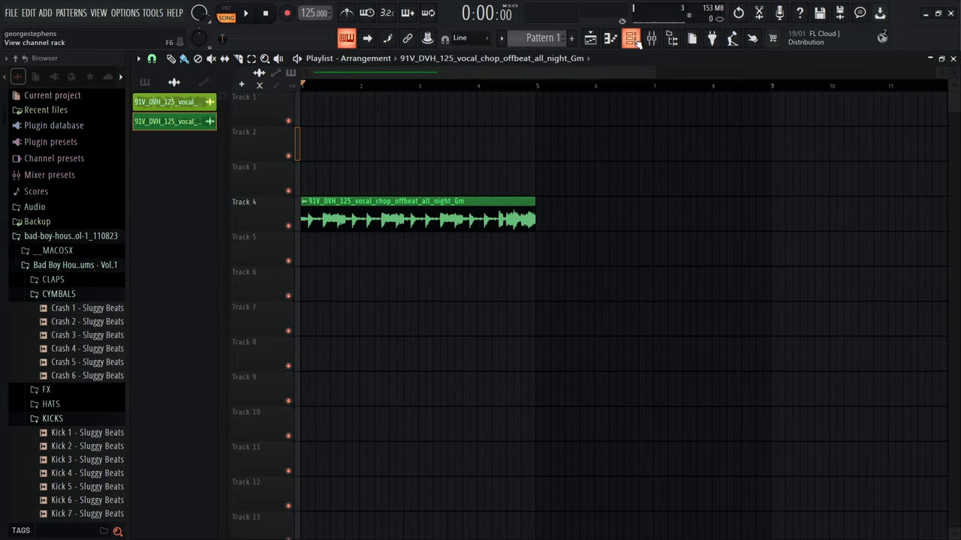
# - Show the unsorted channels in the channel rack and add an M1 instrument channel, closing its plugin window
pyautogui.press('F6')
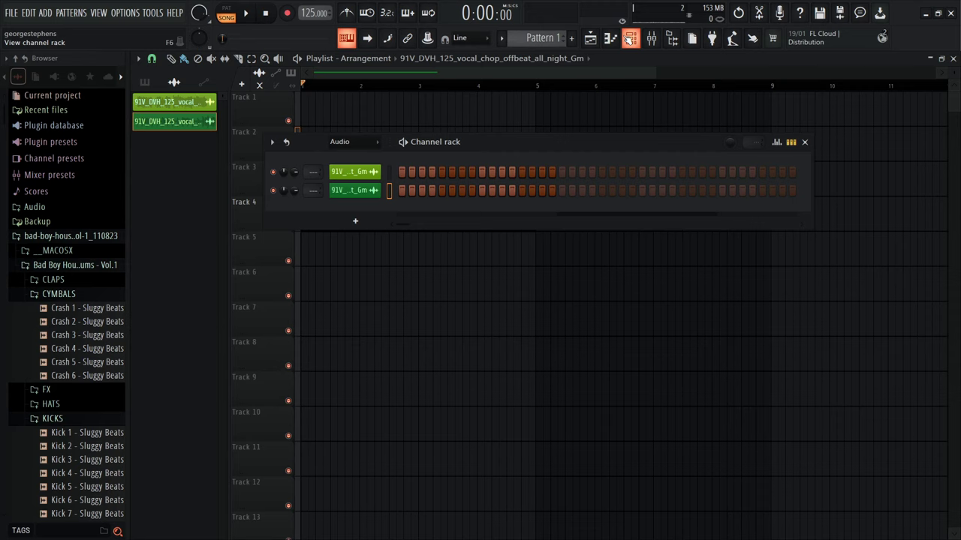
pyautogui.click(367, 142)
pyautogui.click(349, 184)
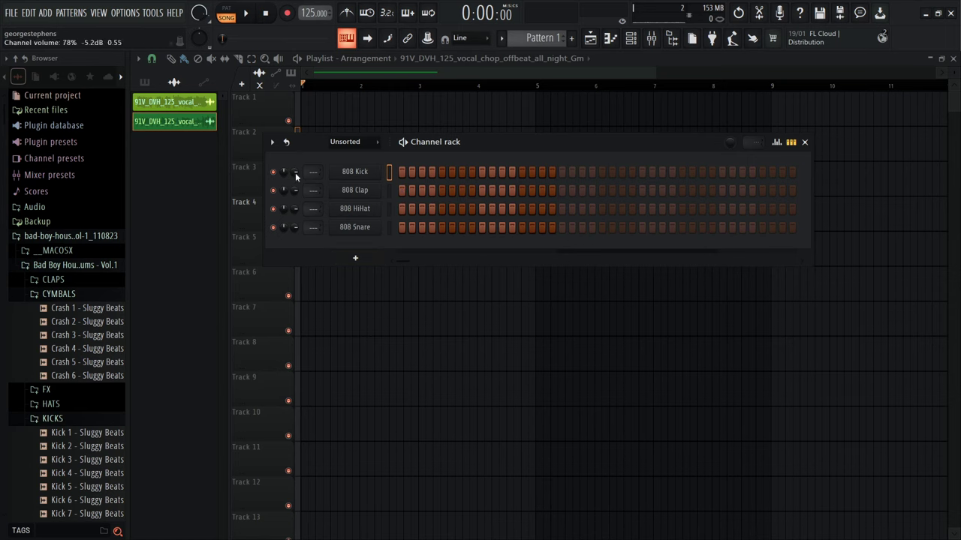
pyautogui.click(355, 258)
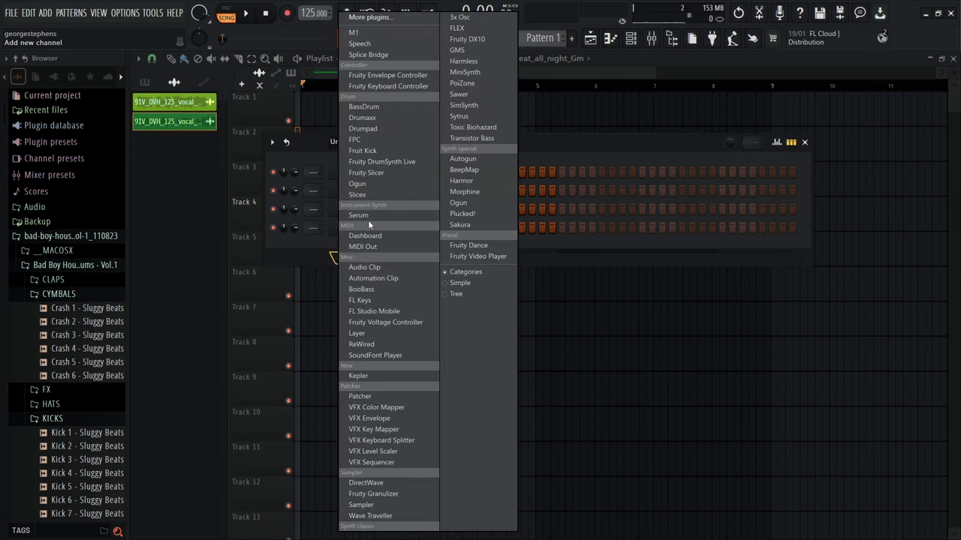
pyautogui.click(382, 33)
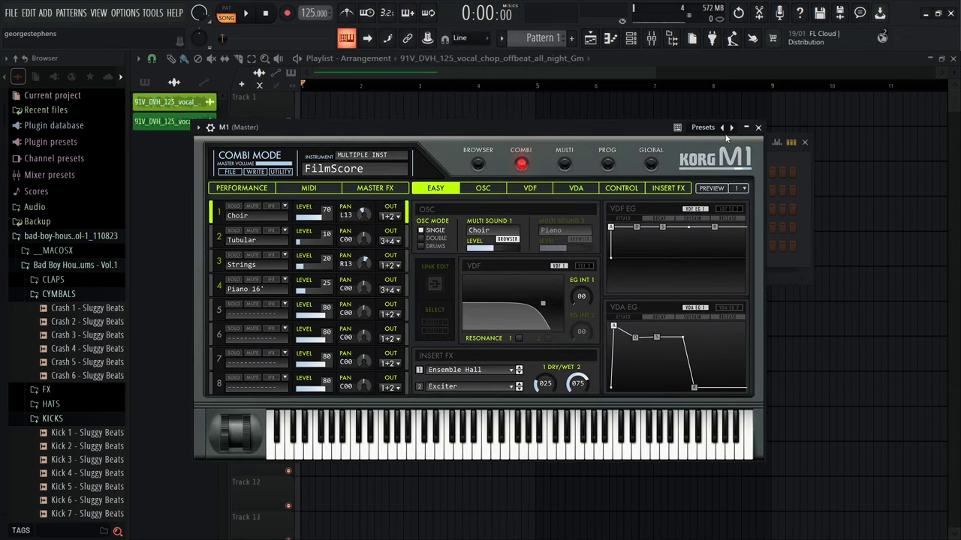
pyautogui.click(759, 128)
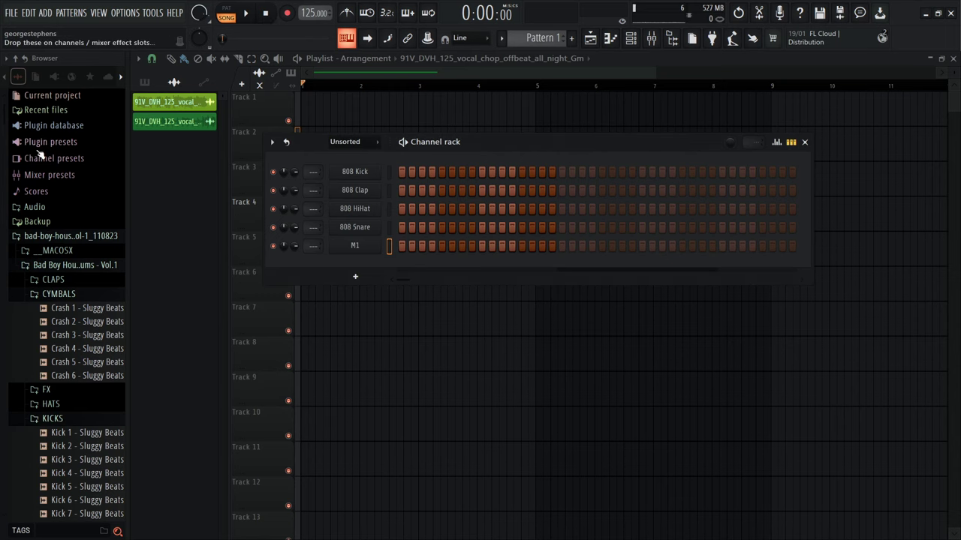
# - Add the A (M1 ORGAN) BASS 6 GSTE one-shot from the GSTE BB1 folder as a new channel below M1
pyautogui.scroll(-15, 66, 266)
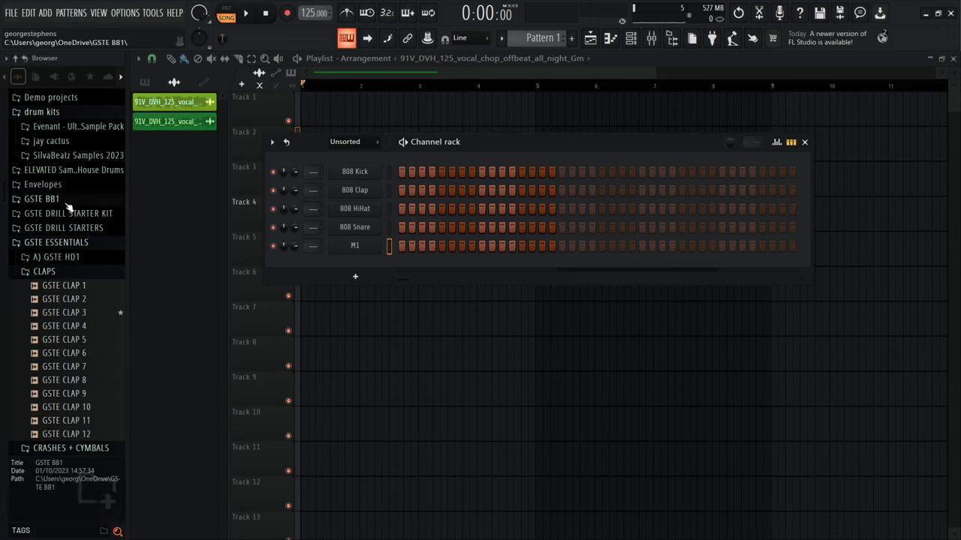
pyautogui.click(41, 199)
pyautogui.click(73, 214)
pyautogui.scroll(-1, 82, 278)
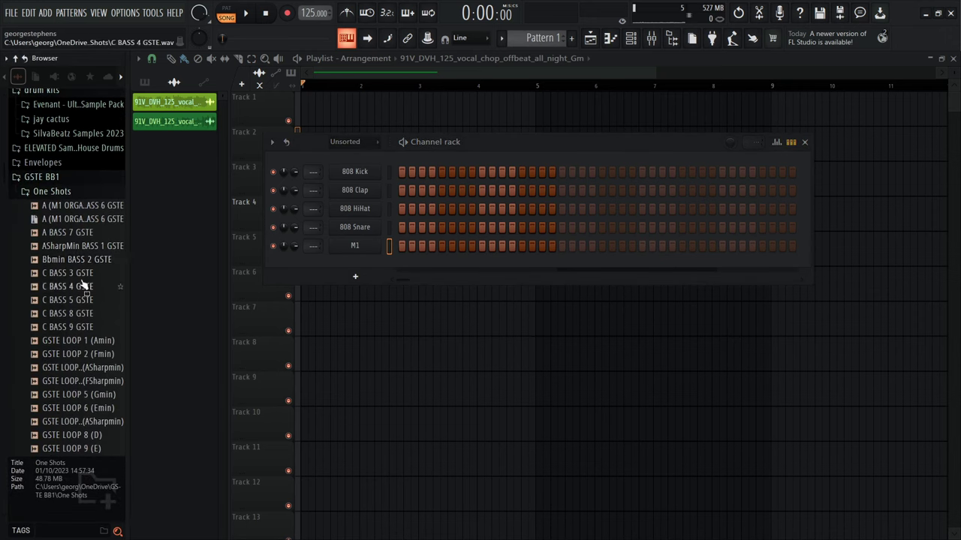
pyautogui.click(88, 208)
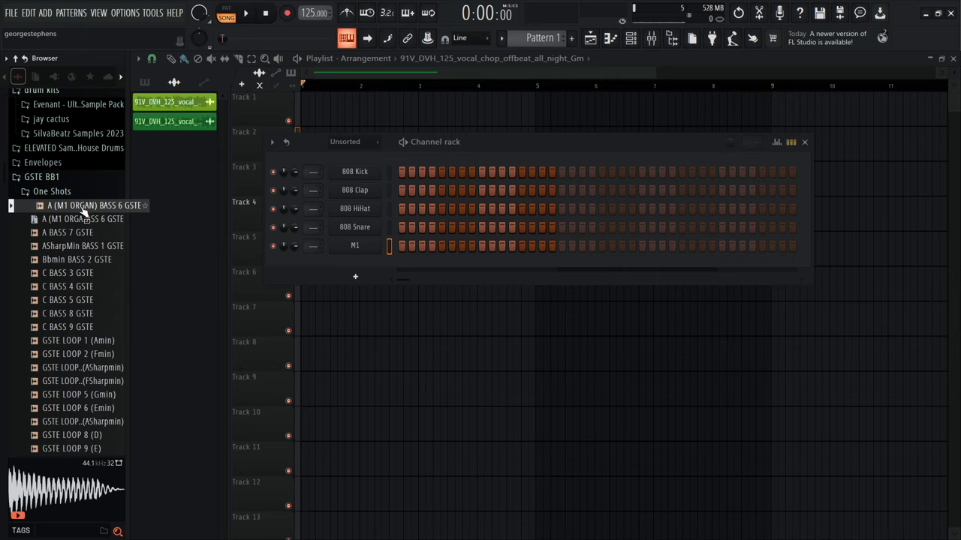
pyautogui.moveTo(85, 212); pyautogui.dragTo(354, 268)
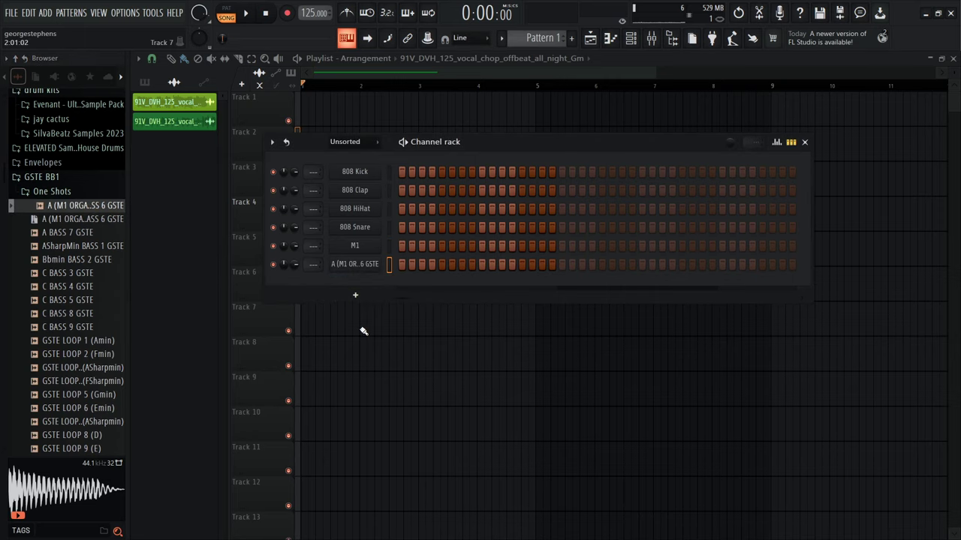
# - Audition the organ bass sample on the lower keys of its piano roll, and return to the channel rack
pyautogui.rightClick(363, 266)
pyautogui.click(420, 263)
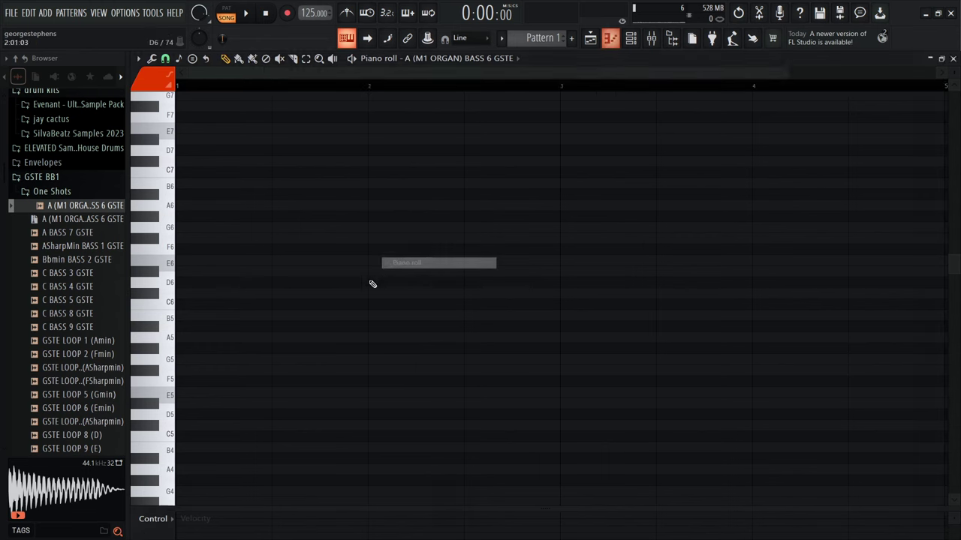
pyautogui.scroll(-2, 174, 274)
pyautogui.click(172, 274)
pyautogui.scroll(-3, 173, 275)
pyautogui.click(173, 274)
pyautogui.scroll(-3, 173, 275)
pyautogui.click(172, 273)
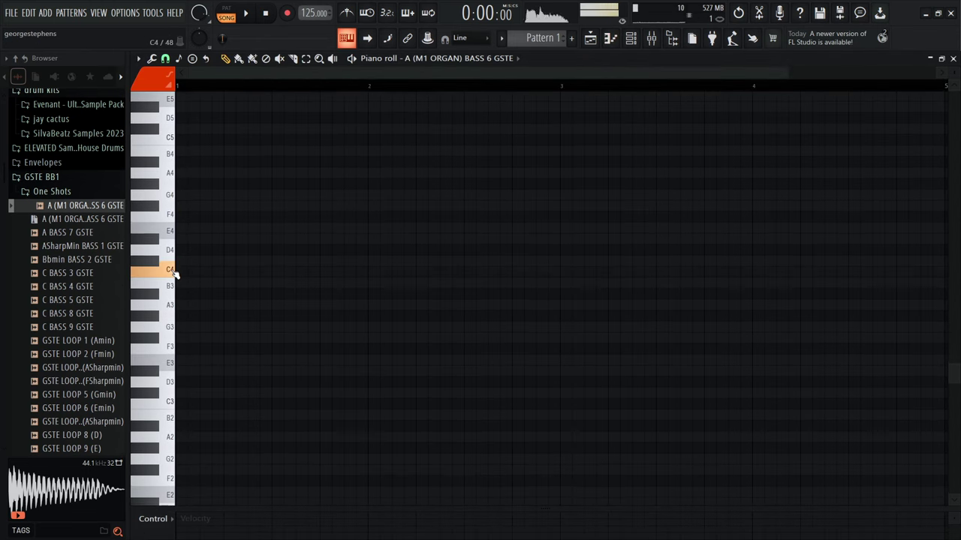
pyautogui.click(167, 291)
pyautogui.click(169, 330)
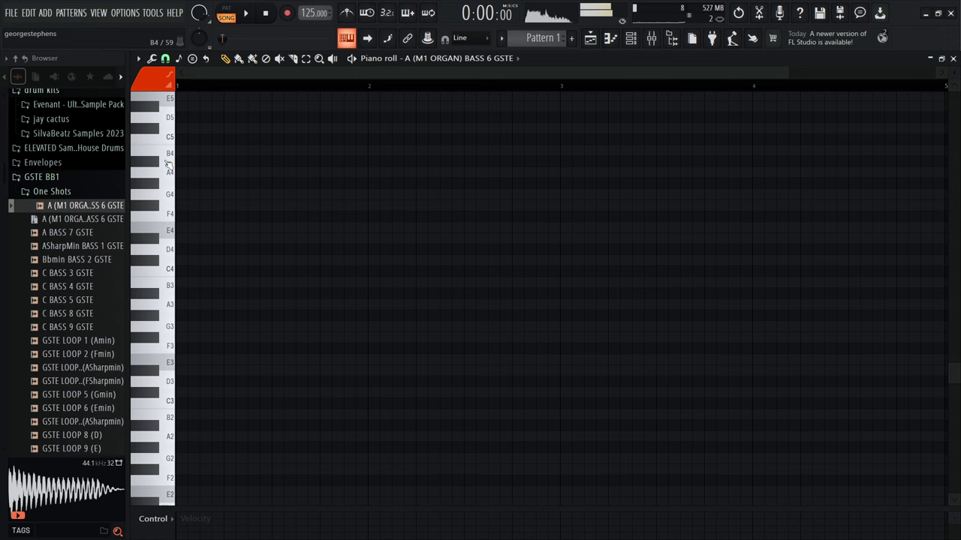
pyautogui.scroll(4, 178, 251)
pyautogui.press('F7')
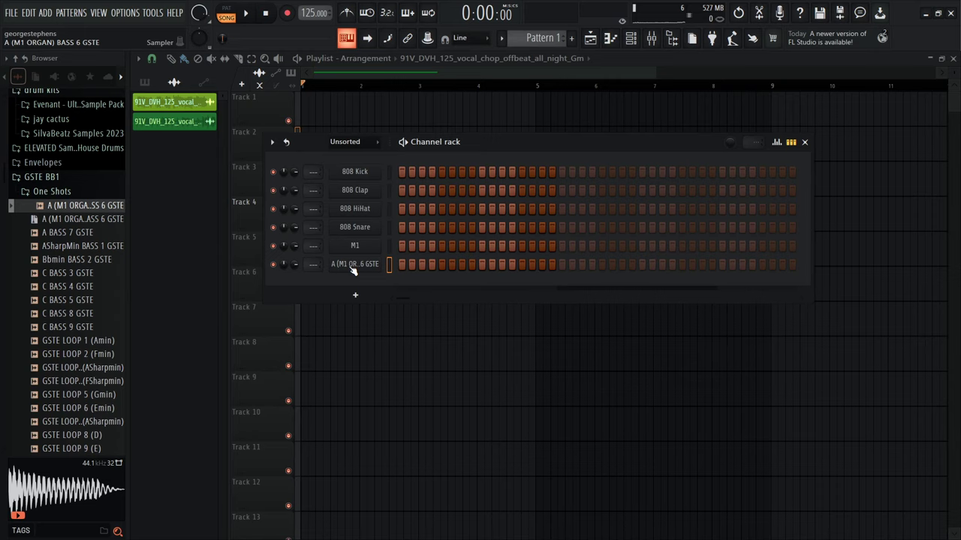
# - Enable Cut itself for the organ bass sample channel
pyautogui.rightClick(350, 267)
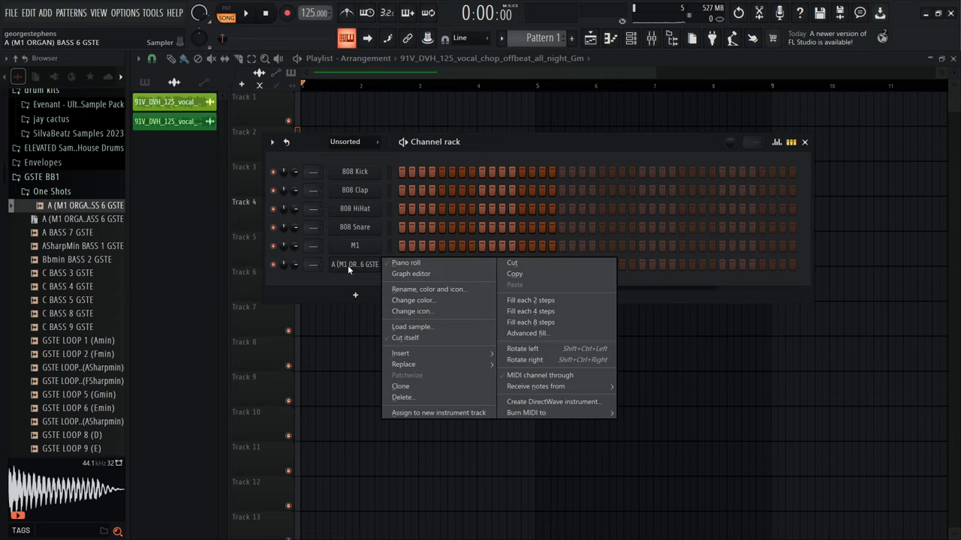
pyautogui.click(409, 338)
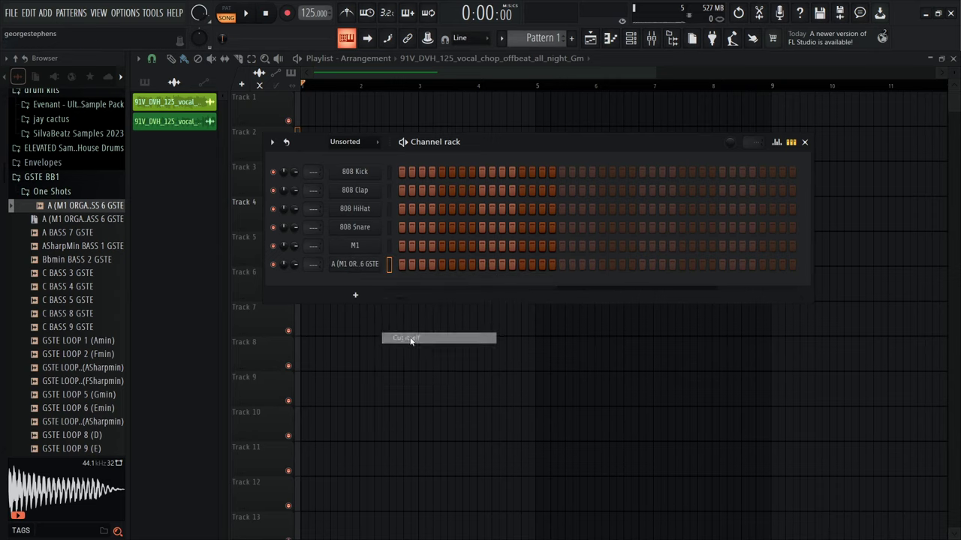
pyautogui.click(373, 267)
pyautogui.click(512, 137)
# - Reopen the organ bass sample's piano roll, audition several keys with Cut itself active, and close it
pyautogui.rightClick(375, 257)
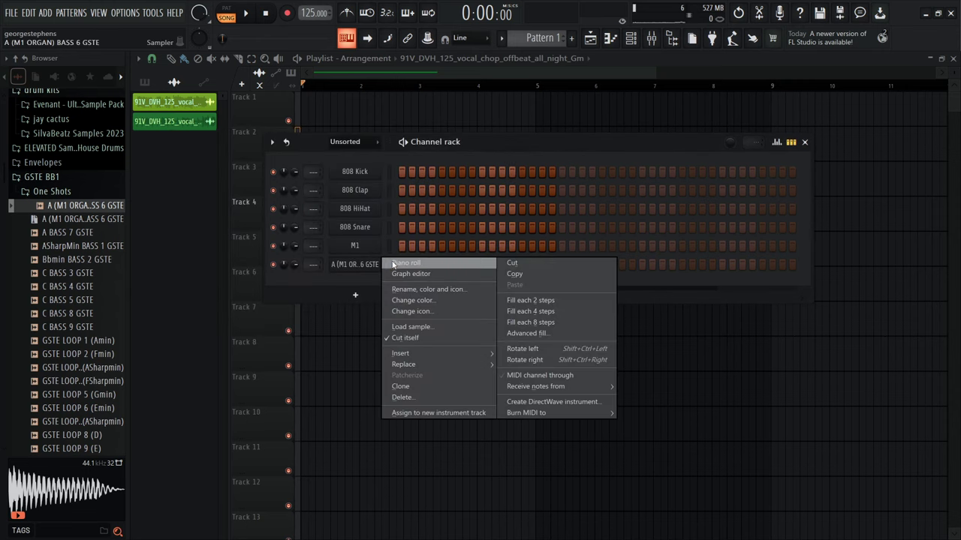
pyautogui.click(398, 264)
pyautogui.click(169, 315)
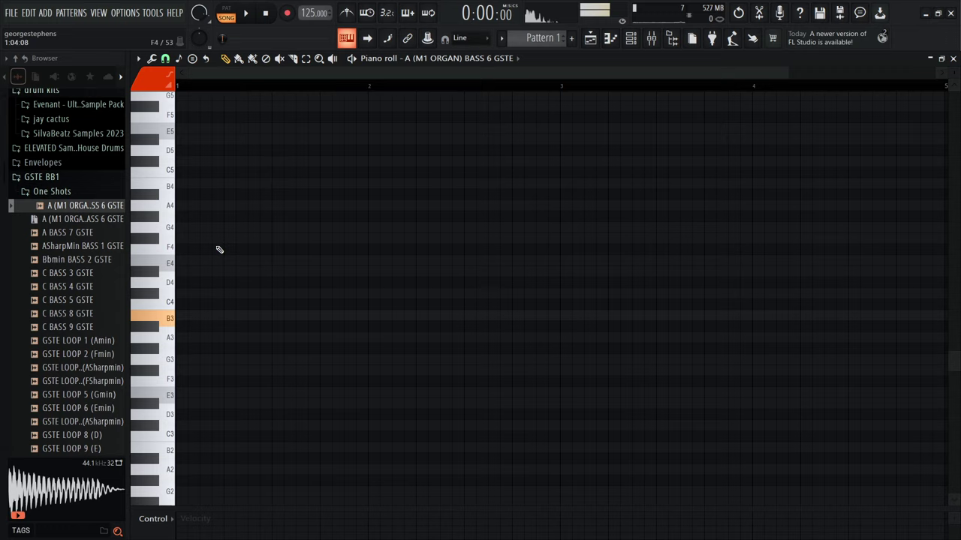
pyautogui.click(168, 324)
pyautogui.click(169, 206)
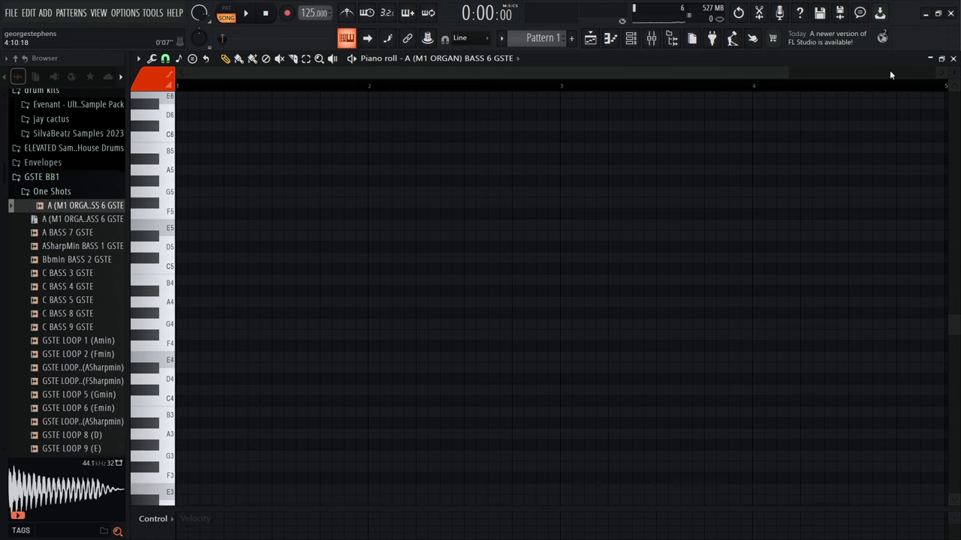
pyautogui.click(953, 58)
# - Delete the organ bass sample channel from the channel rack
pyautogui.rightClick(356, 264)
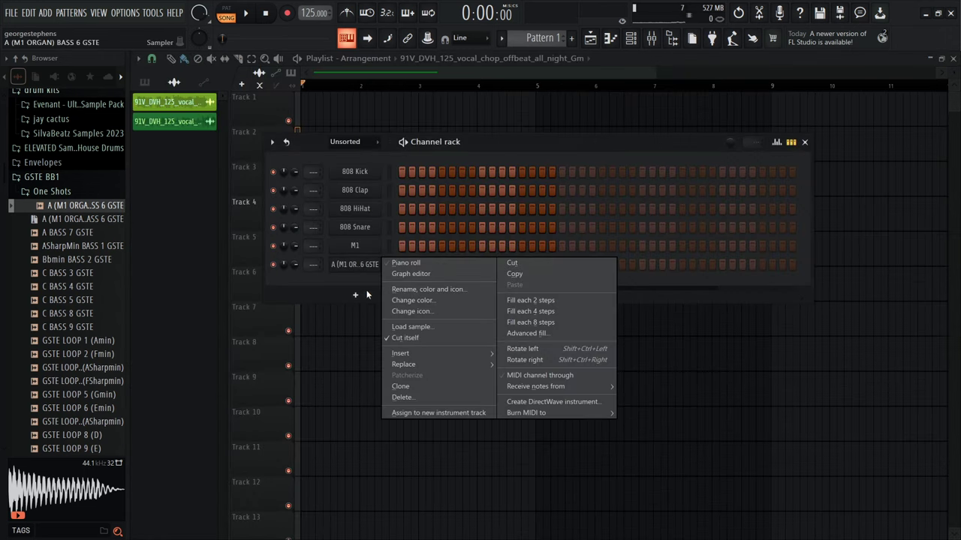
pyautogui.click(401, 397)
pyautogui.click(518, 318)
# - Reopen the M1 plugin, filter its preset browser to organ instruments and load the M1HouseSplit combi
pyautogui.click(368, 249)
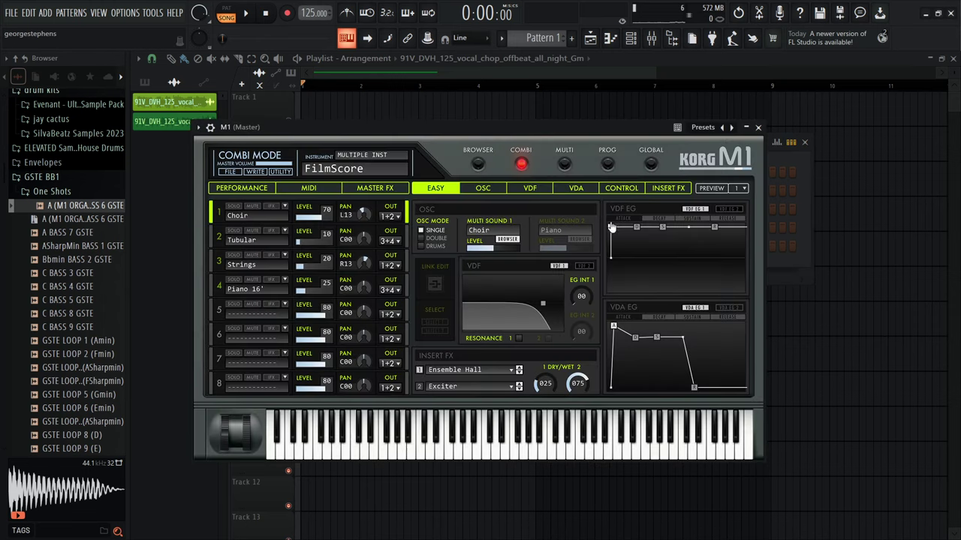
pyautogui.click(476, 164)
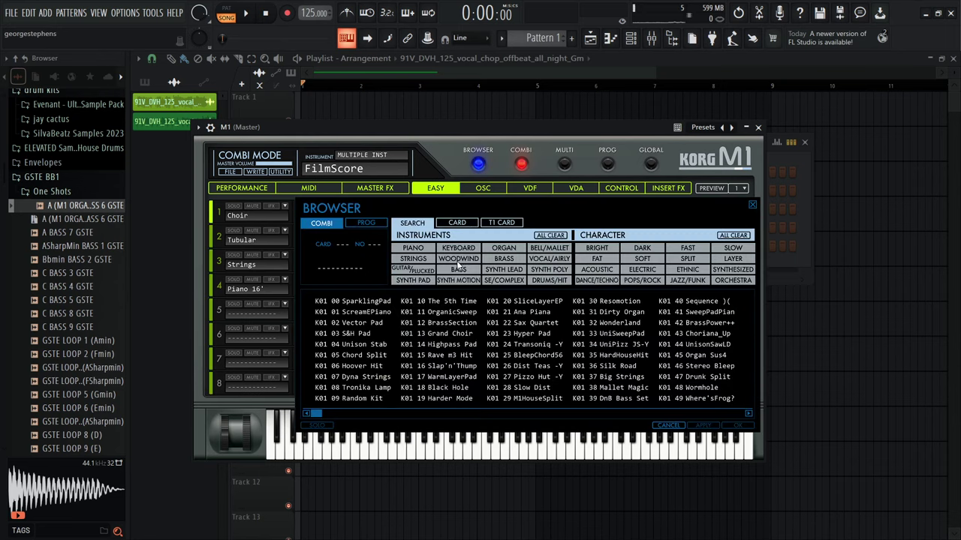
pyautogui.click(504, 249)
pyautogui.doubleClick(360, 311)
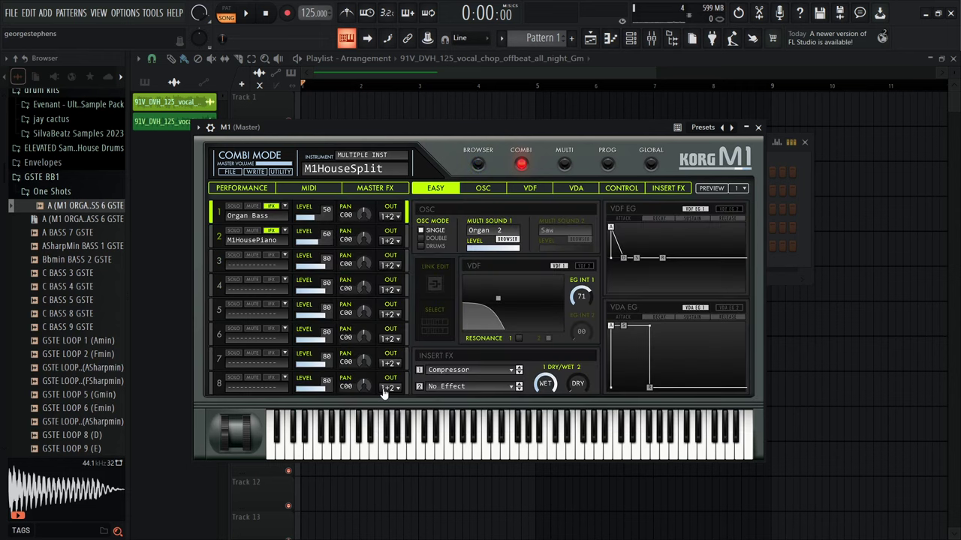
# - Solo the Organ Bass part in M1, view its oscillator settings and close the plugin window
pyautogui.click(234, 206)
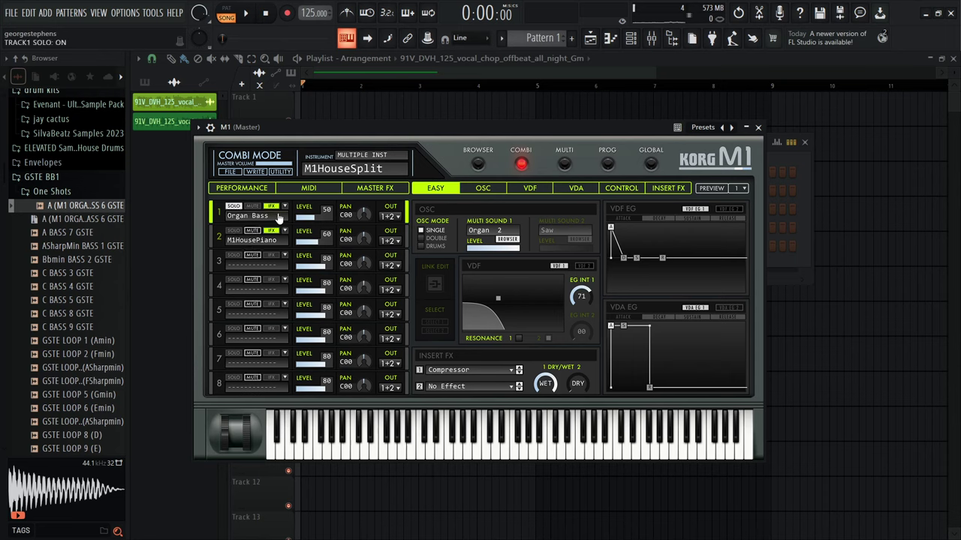
pyautogui.click(274, 207)
pyautogui.click(485, 190)
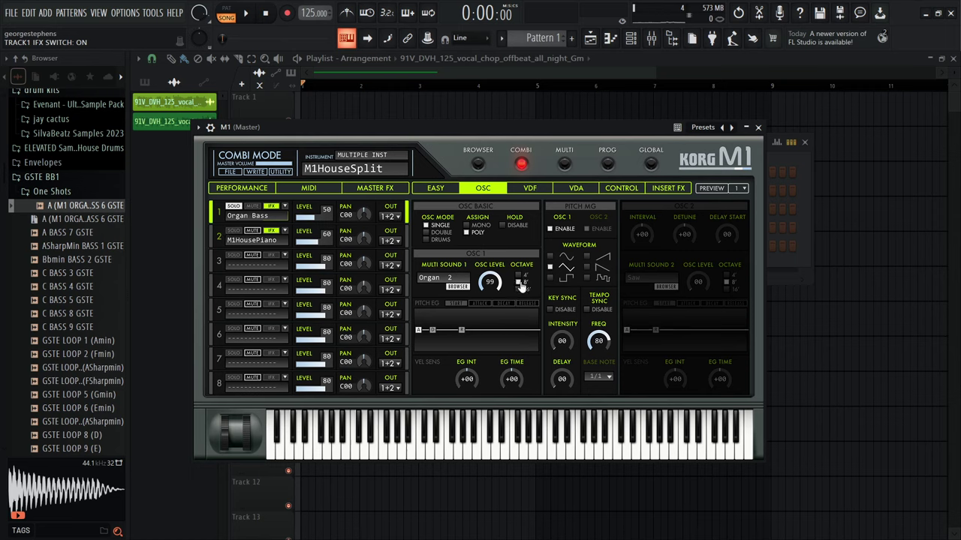
pyautogui.click(758, 127)
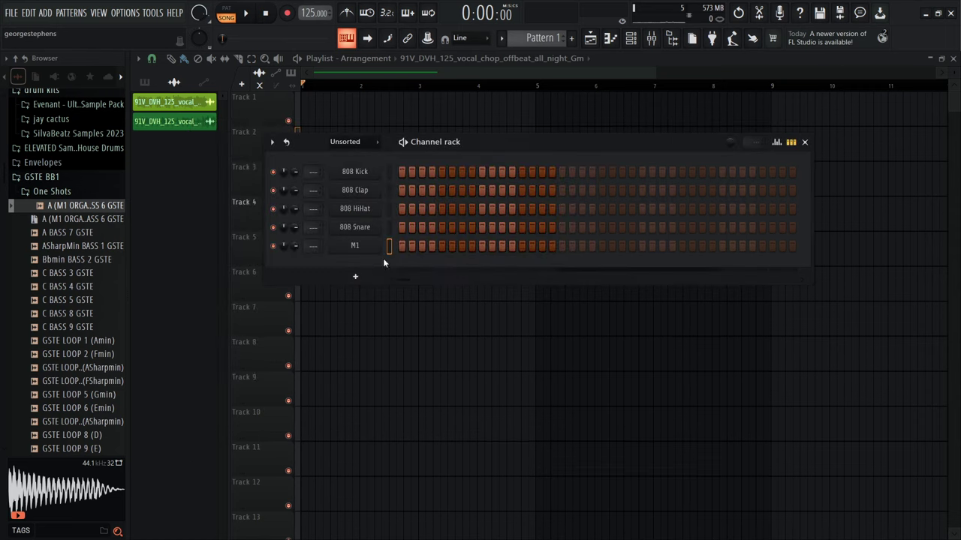
# - Open the piano roll for the M1 channel and audition the organ bass on the lower keys
pyautogui.rightClick(373, 240)
pyautogui.click(395, 245)
pyautogui.scroll(-3, 253, 264)
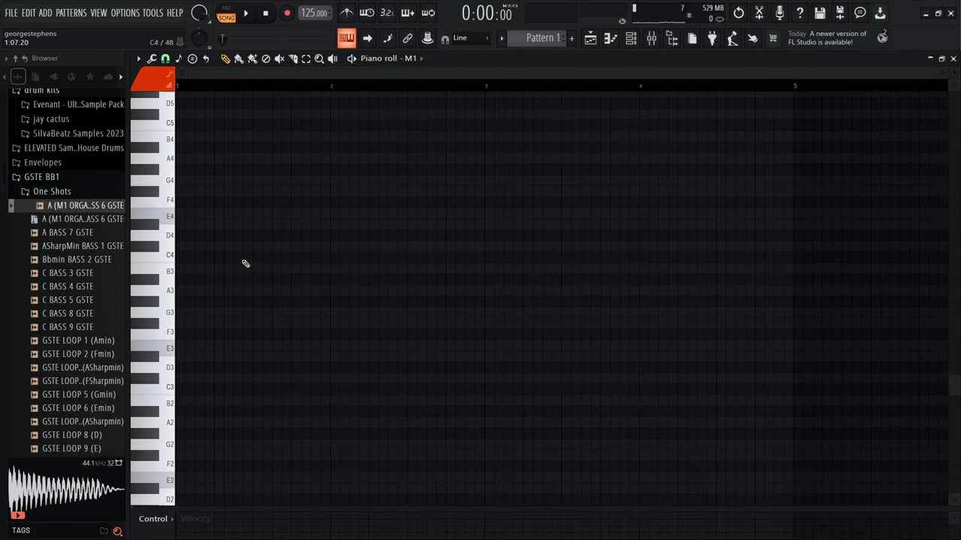
pyautogui.scroll(-5, 169, 308)
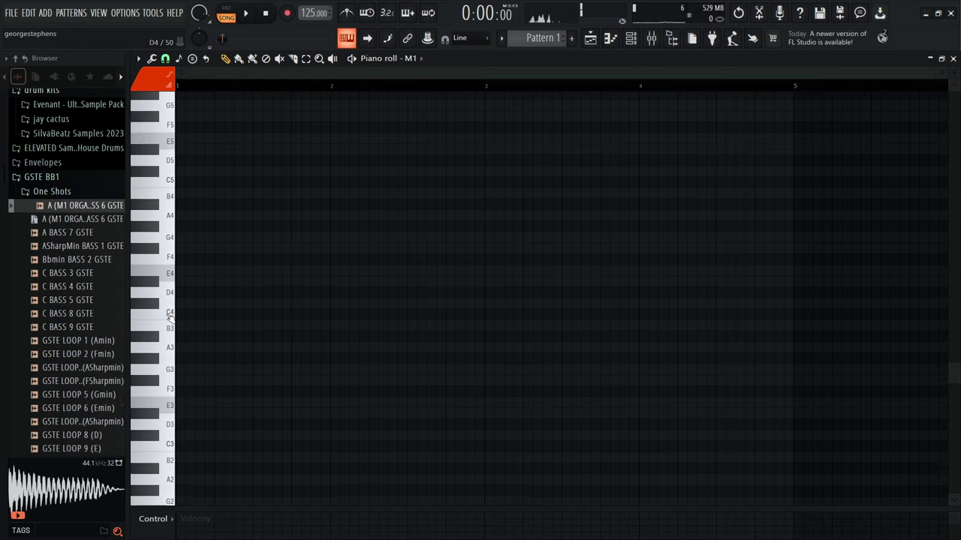
pyautogui.click(170, 325)
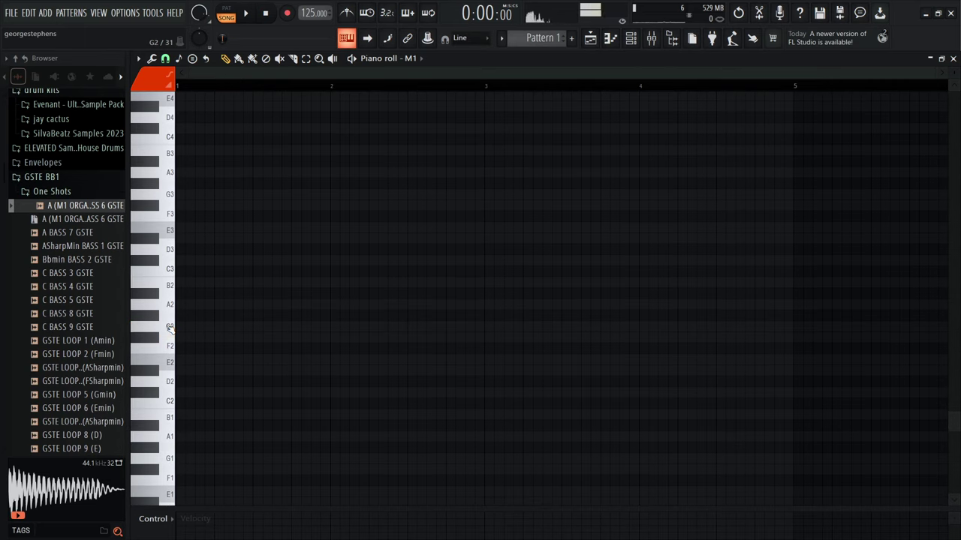
# - Audition the G2 key of the M1 organ bass in the piano roll
pyautogui.click(169, 325)
pyautogui.click(172, 328)
pyautogui.click(168, 332)
pyautogui.scroll(2, 150, 365)
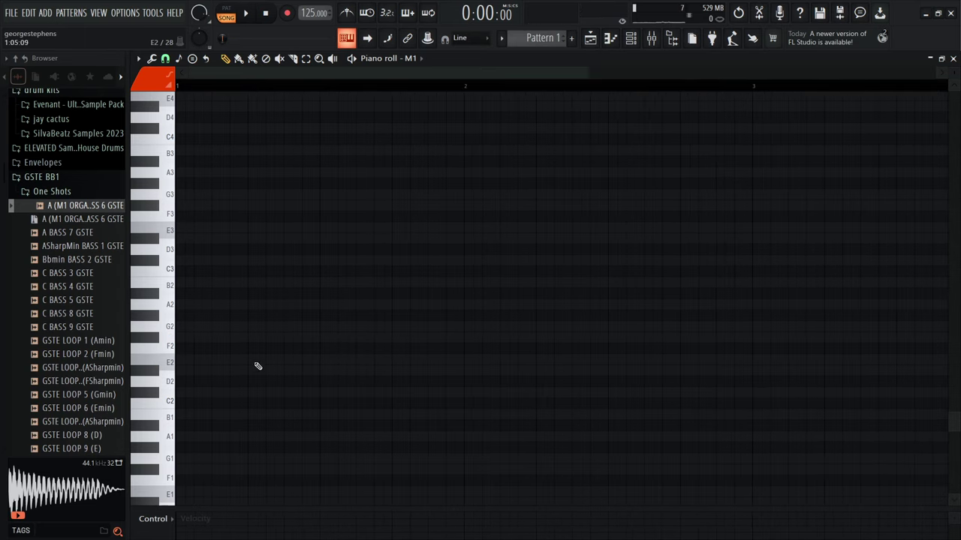
pyautogui.scroll(1, 172, 376)
# - Enable the metronome, switch to pattern playback mode and play the empty pattern to hear the beat
pyautogui.click(342, 14)
pyautogui.press('l')
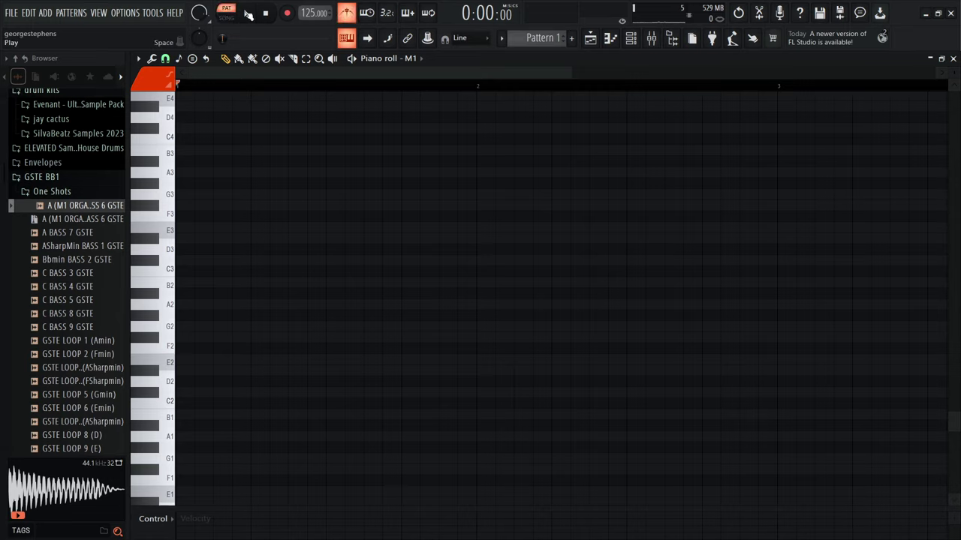
pyautogui.click(248, 14)
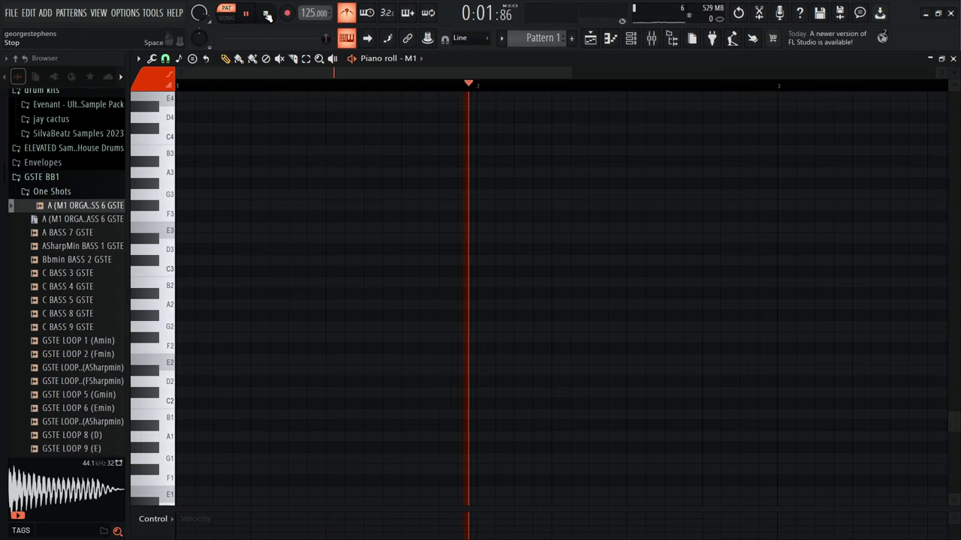
pyautogui.click(266, 14)
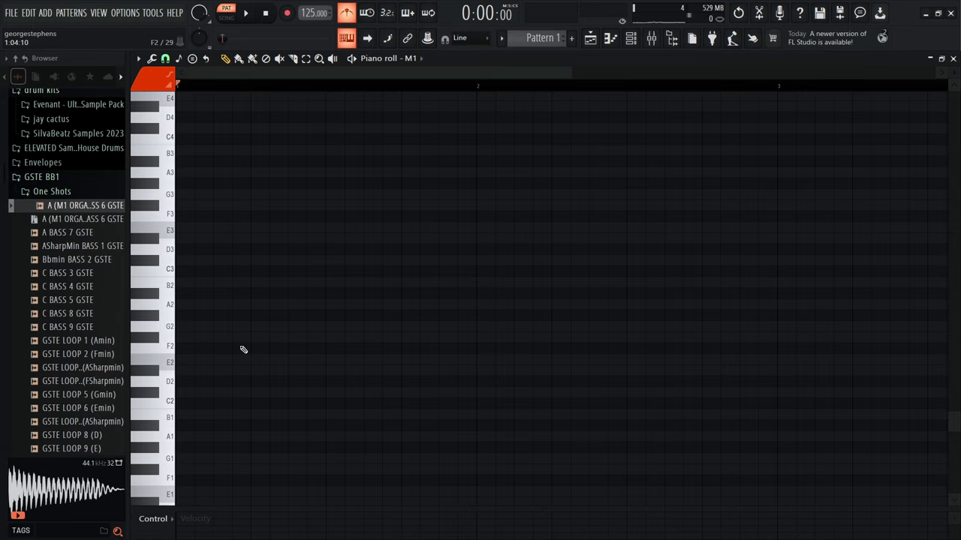
# - Place four half-beat F#2 notes on the offbeats of bar 1 for the M1 bass
pyautogui.click(176, 328)
pyautogui.scroll(1, 180, 332)
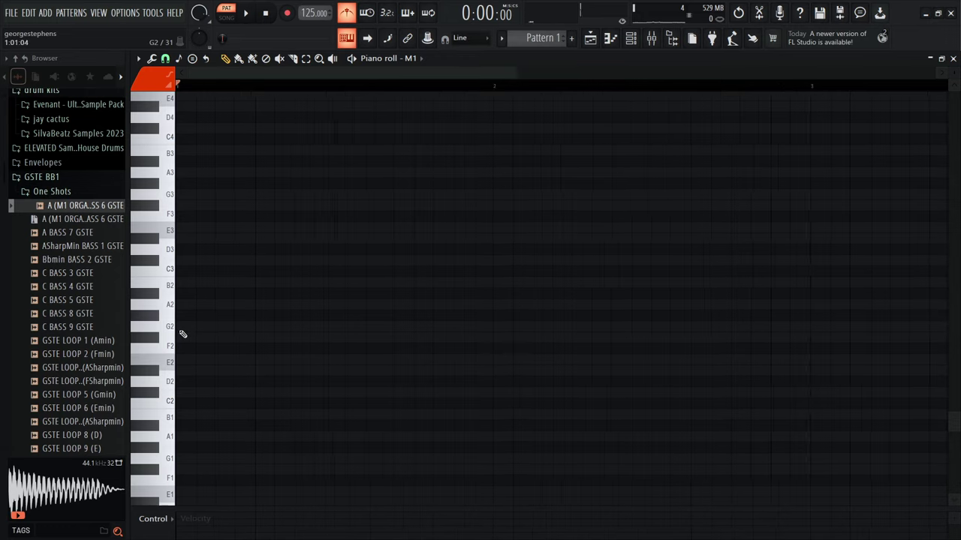
pyautogui.press('space')
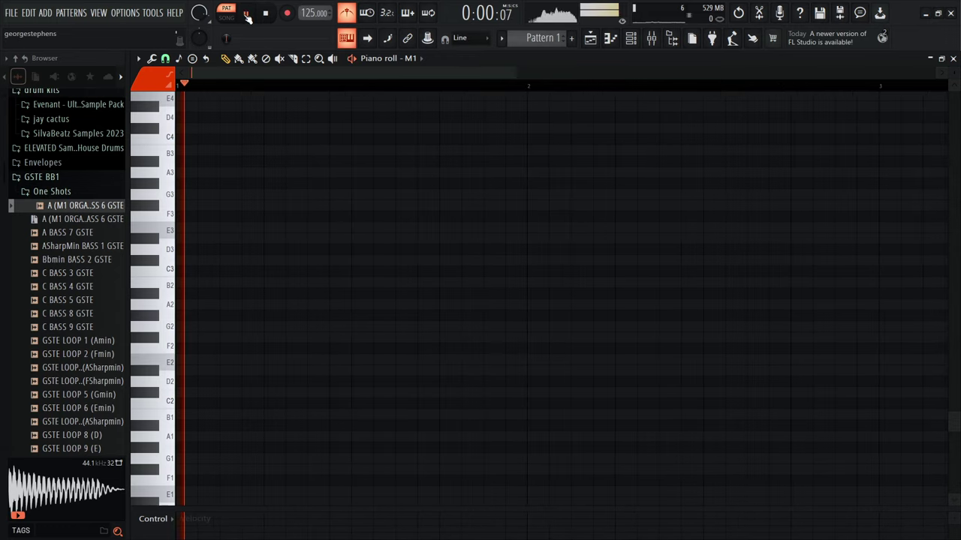
pyautogui.click(228, 337)
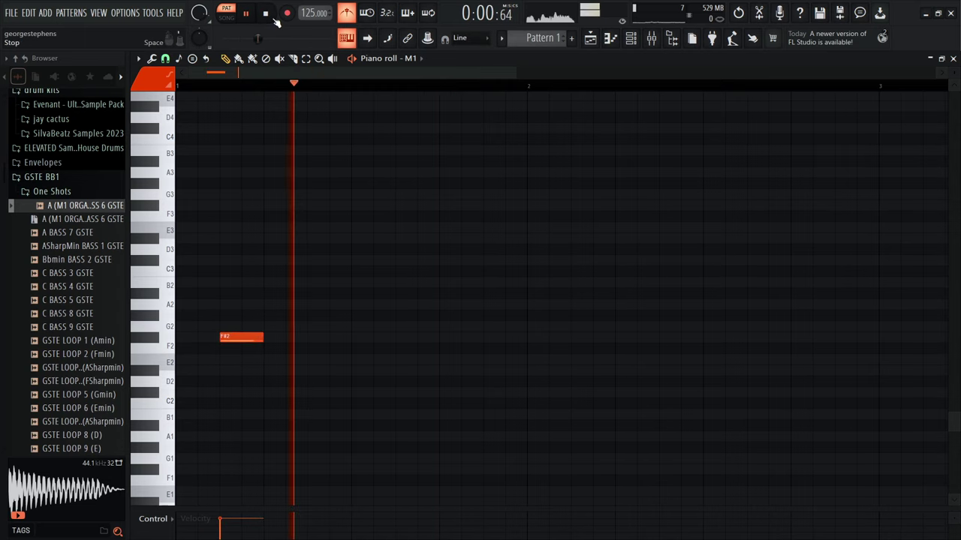
pyautogui.press('space')
pyautogui.click(312, 337)
pyautogui.click(402, 339)
pyautogui.click(497, 340)
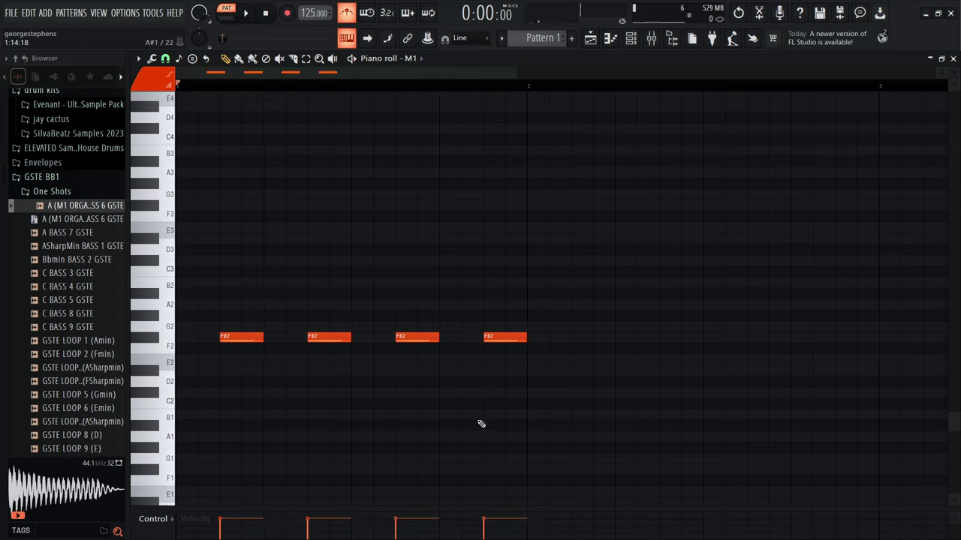
# - Play the one-bar offbeat bass pattern and duplicate its four F#2 notes into bar 2
pyautogui.click(245, 12)
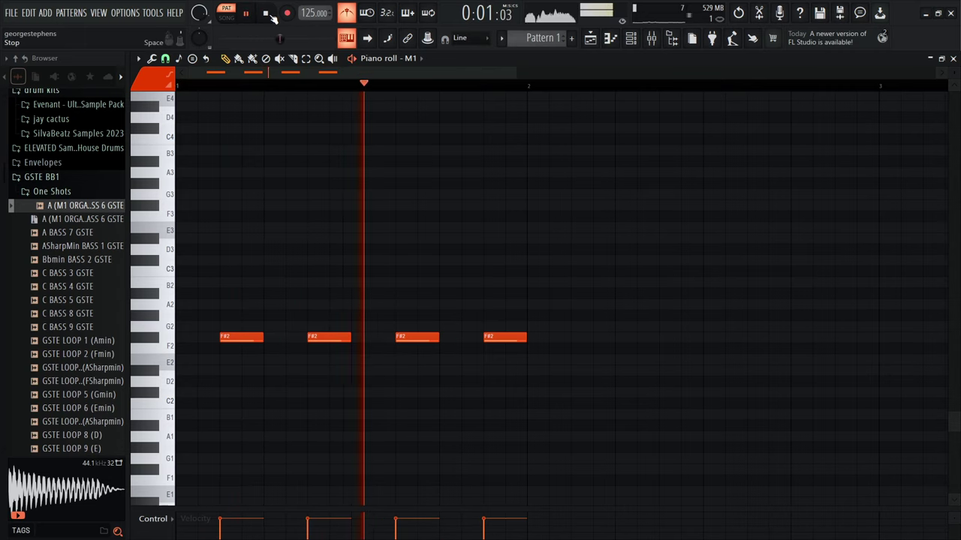
pyautogui.click(267, 14)
pyautogui.scroll(-2, 321, 263)
pyautogui.moveTo(441, 386); pyautogui.dragTo(425, 339)
pyautogui.click(457, 369)
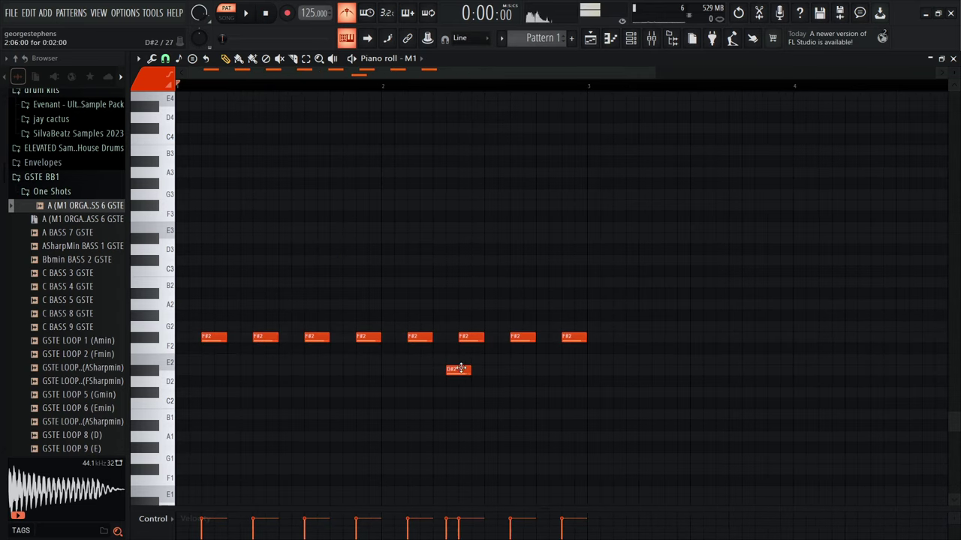
pyautogui.rightClick(457, 368)
# - Duplicate the eight F#2 notes into bars 3 and 4 to make a four-bar bassline
pyautogui.scroll(-1, 321, 204)
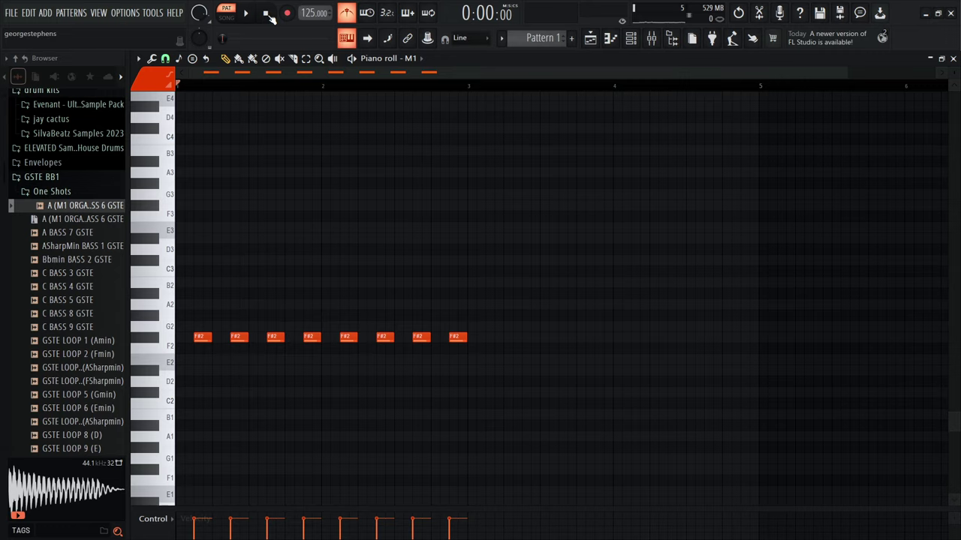
pyautogui.moveTo(563, 388); pyautogui.dragTo(492, 342)
pyautogui.scroll(-1, 487, 358)
pyautogui.click(463, 273)
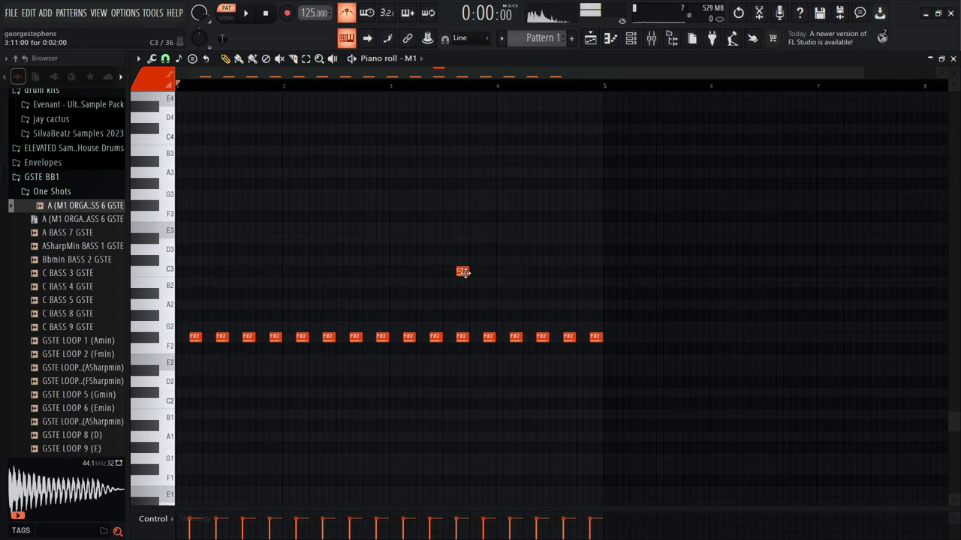
pyautogui.rightClick(463, 273)
# - Play the four-bar bassline back and close the piano roll to return to the playlist
pyautogui.press('space')
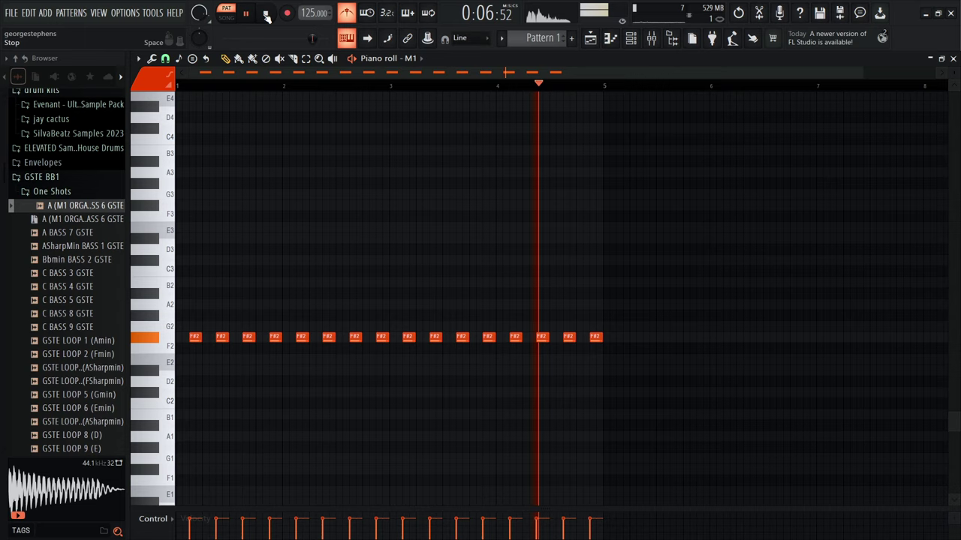
pyautogui.click(266, 15)
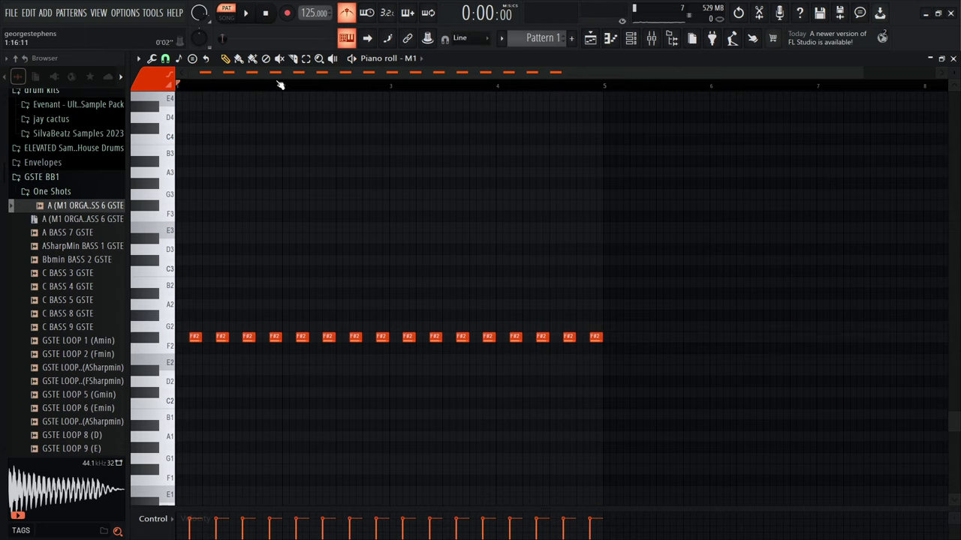
pyautogui.click(953, 58)
pyautogui.click(802, 144)
pyautogui.click(353, 256)
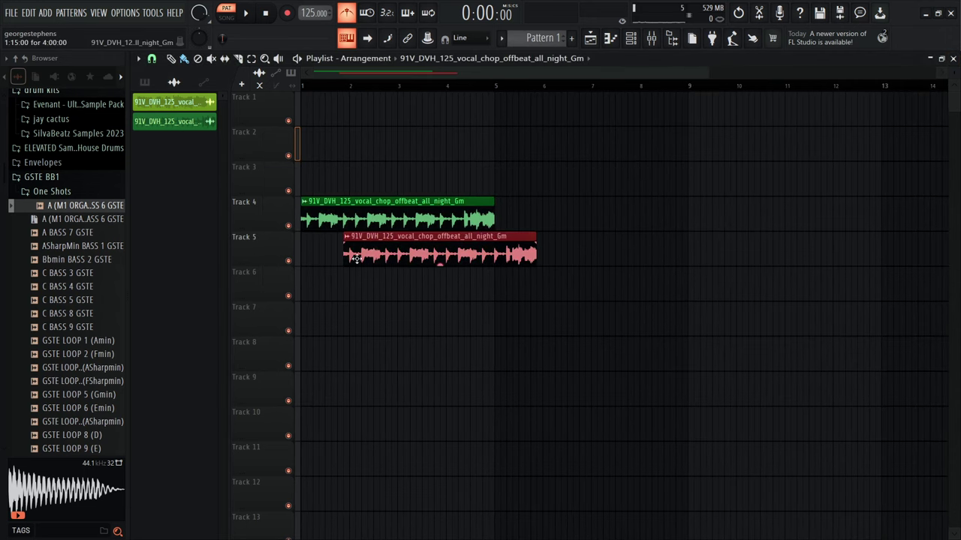
pyautogui.moveTo(357, 257); pyautogui.dragTo(313, 257)
pyautogui.rightClick(313, 257)
# - Place Pattern 1 at bar 1 on track 5, directly below the vocal chop clip
pyautogui.click(154, 84)
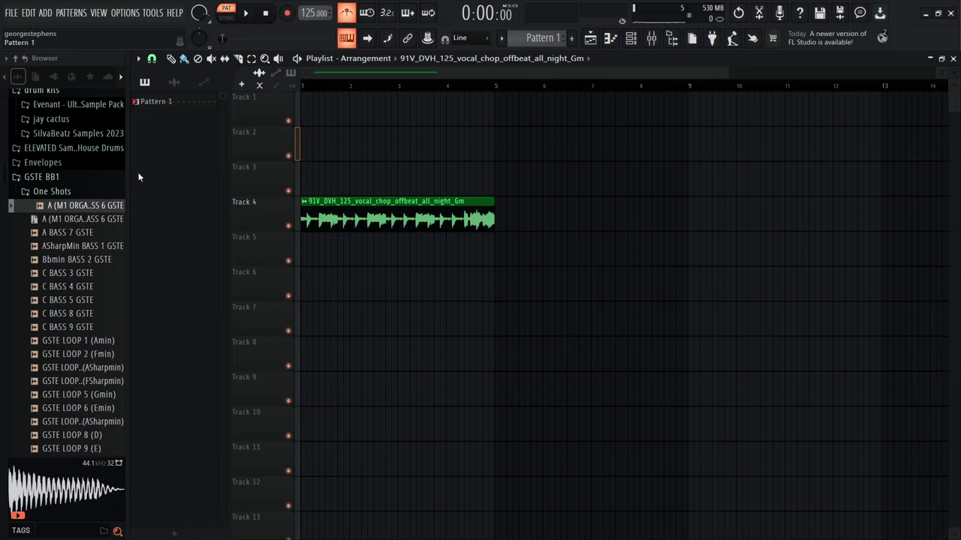
pyautogui.click(164, 103)
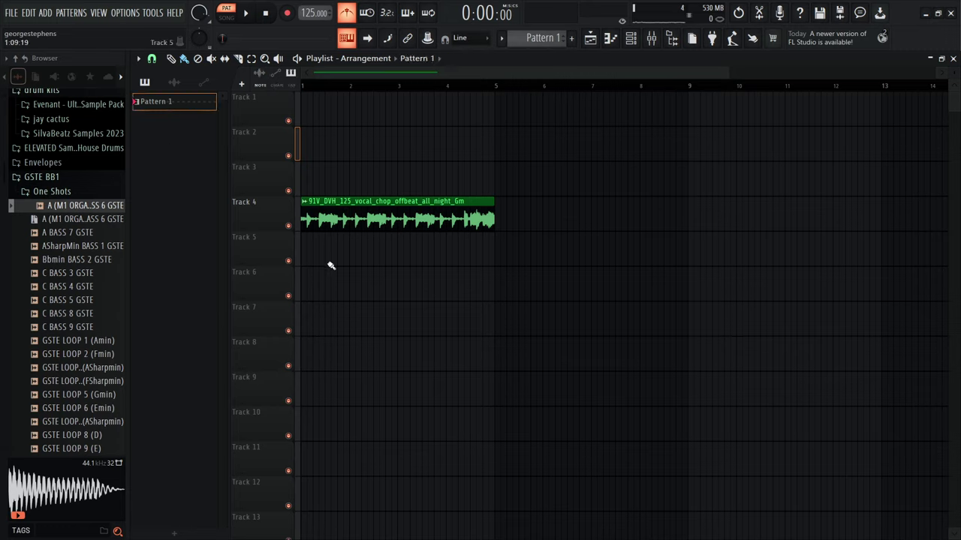
pyautogui.click(304, 255)
pyautogui.click(370, 290)
pyautogui.rightClick(395, 292)
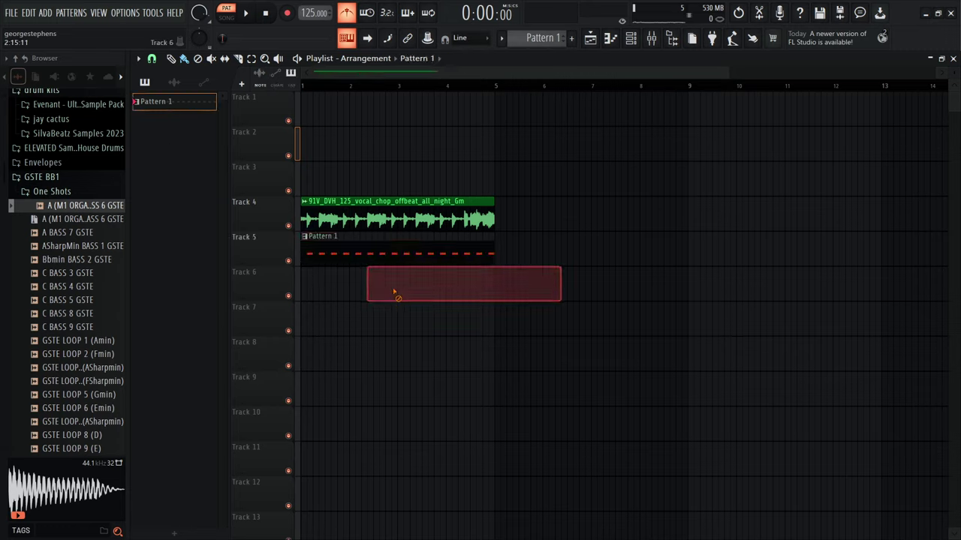
# - Switch to song playback mode, turn the metronome off and play the vocal chop with the bassline
pyautogui.click(363, 86)
pyautogui.click(226, 14)
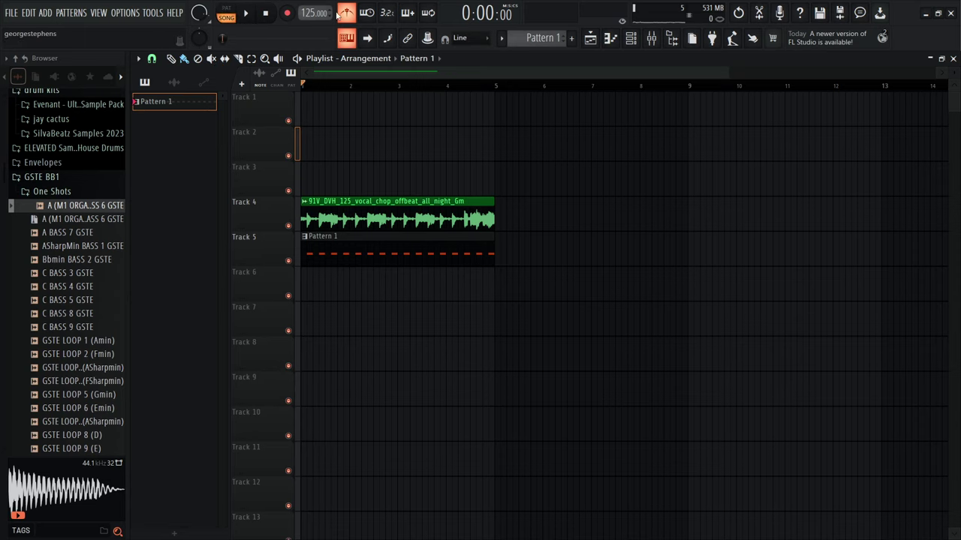
pyautogui.click(245, 12)
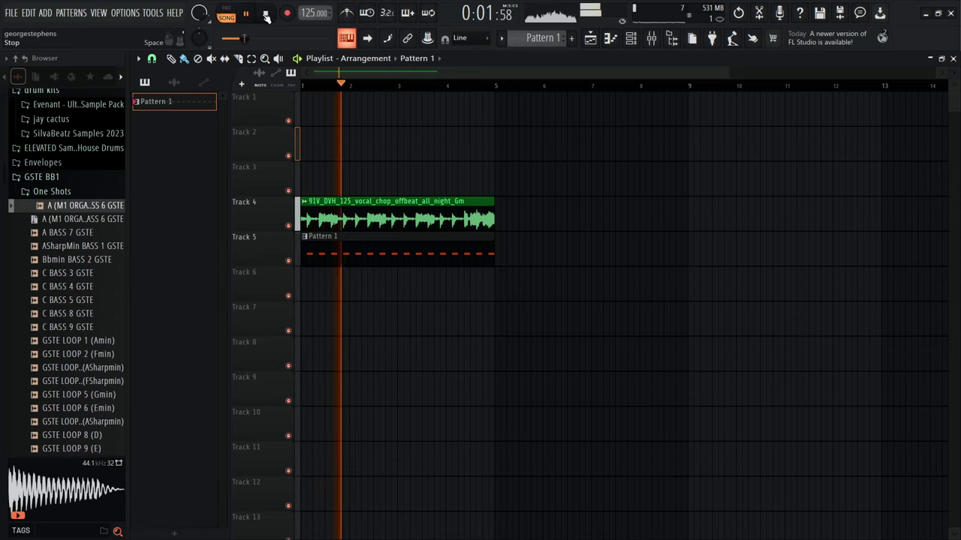
pyautogui.scroll(4, 293, 293)
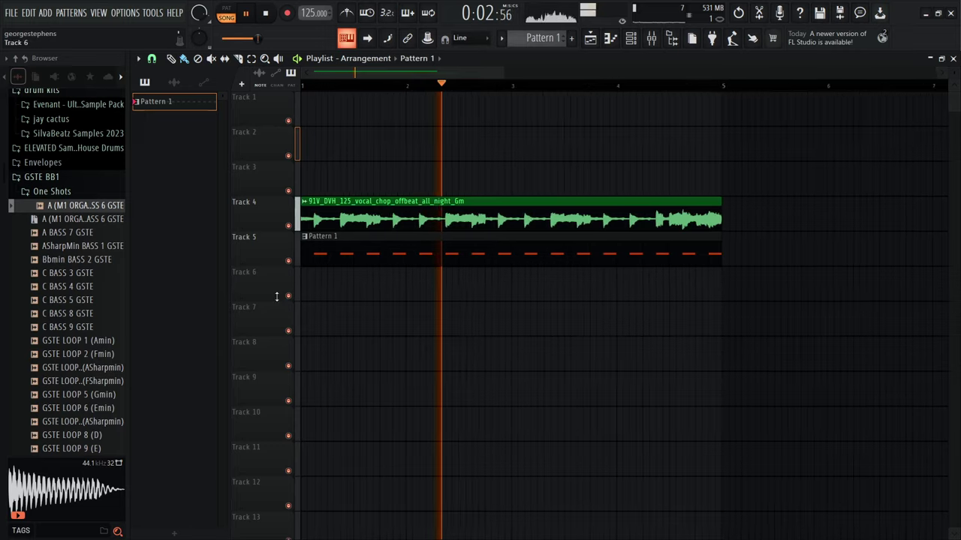
pyautogui.click(266, 14)
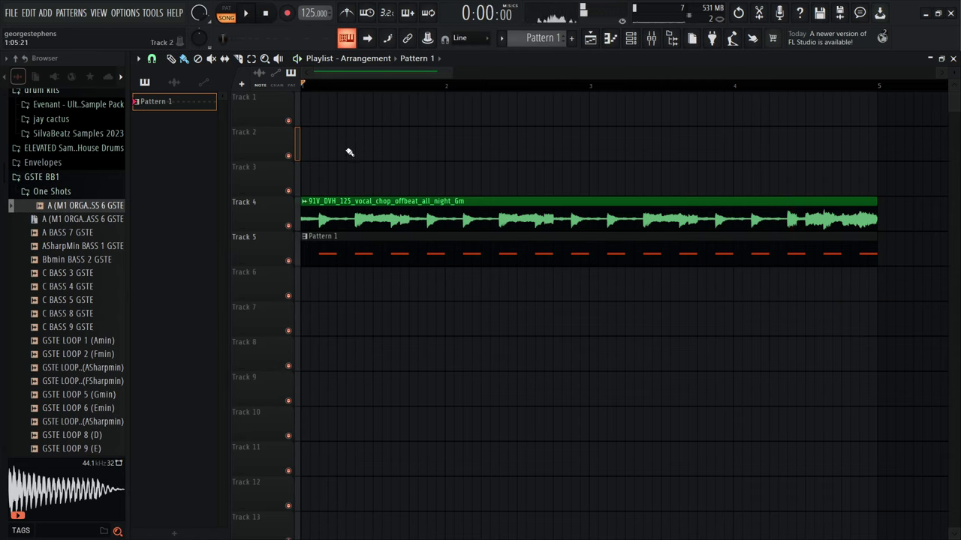
# - Set the vocal chop's channel volume to about 59% and play the arrangement again
pyautogui.doubleClick(575, 221)
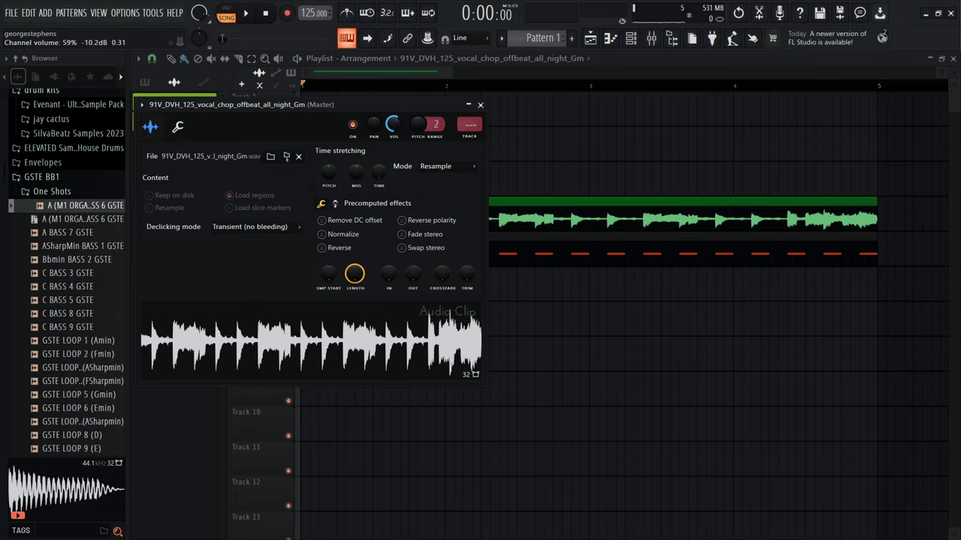
pyautogui.click(481, 105)
pyautogui.press('space')
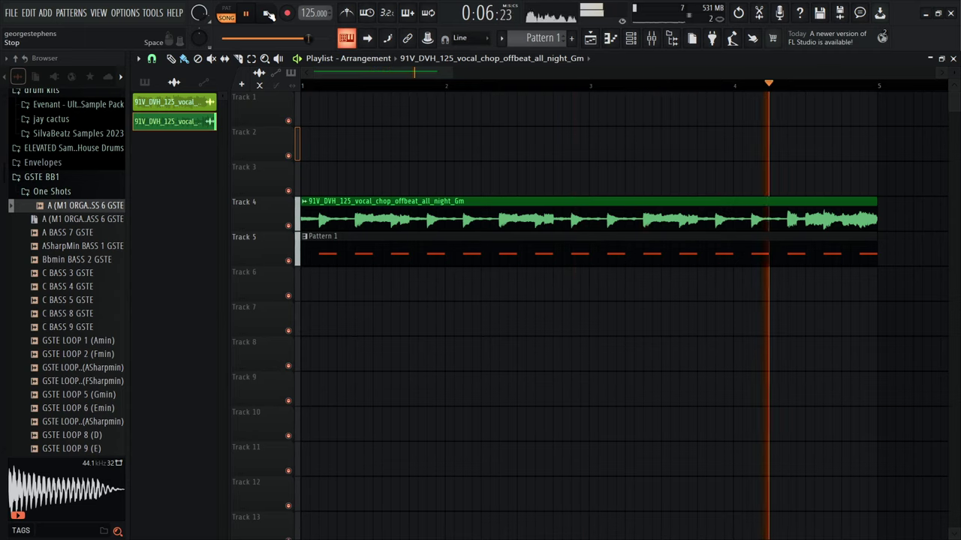
pyautogui.click(267, 15)
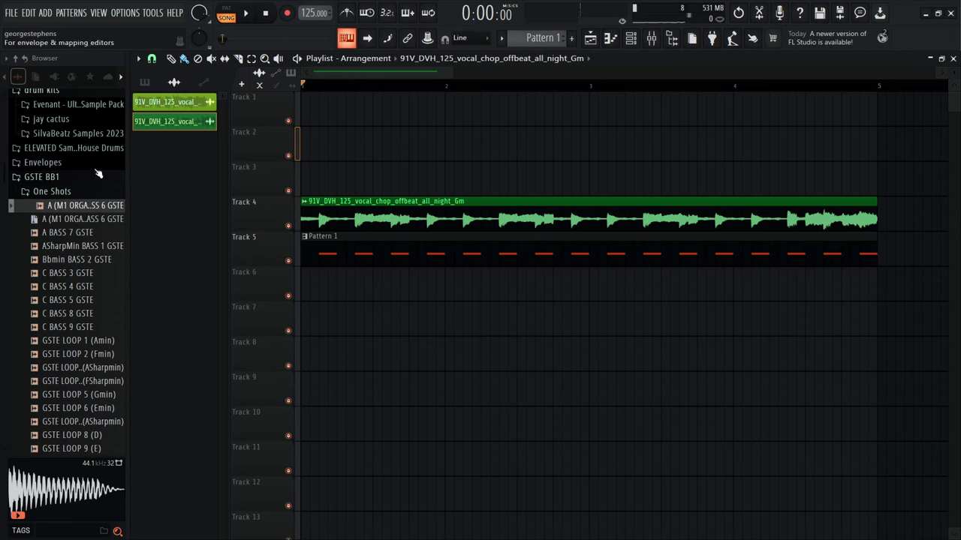
# - Preview GSTE KICK 6 from the GSTE ESSENTIALS kicks folder and add it at bar 1 on track 6
pyautogui.click(42, 177)
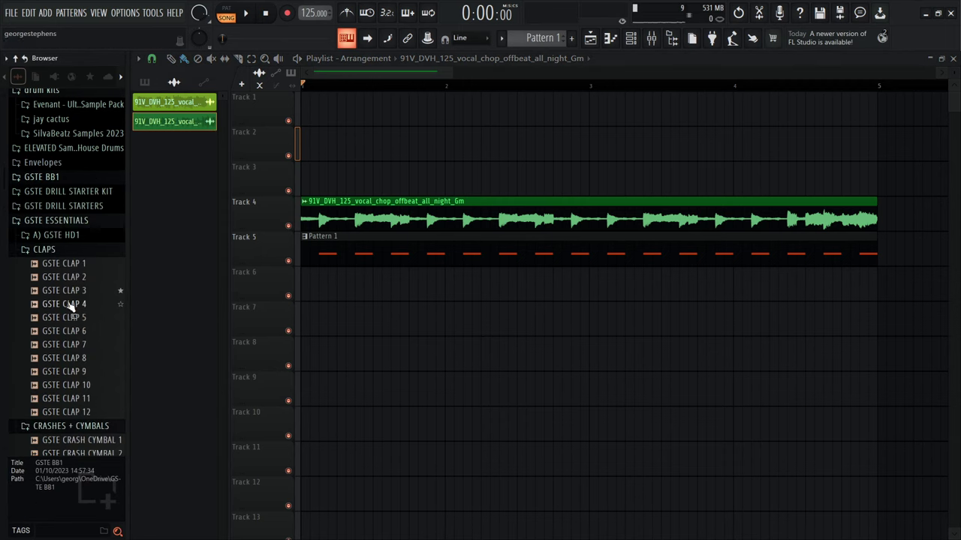
pyautogui.scroll(-10, 77, 337)
pyautogui.scroll(-3, 86, 337)
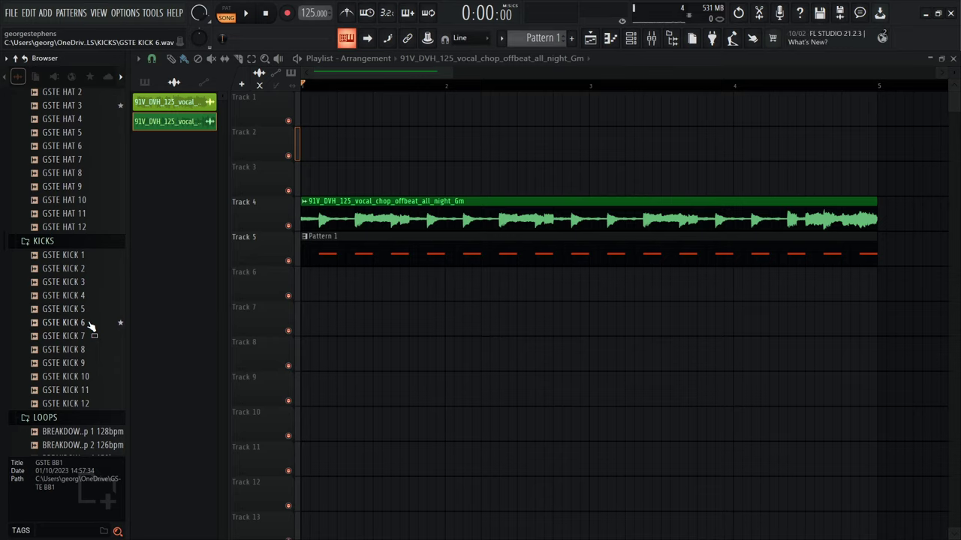
pyautogui.click(89, 323)
pyautogui.scroll(-8, 75, 338)
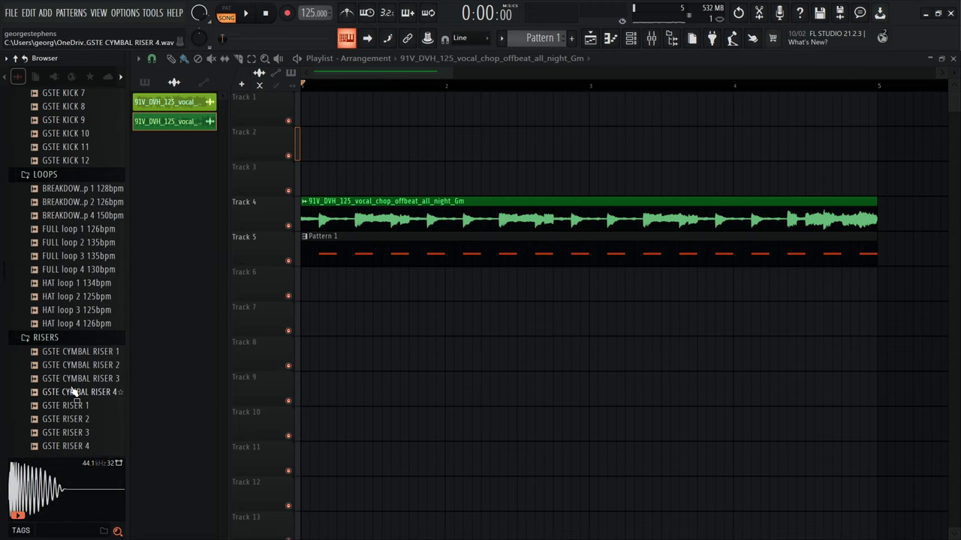
pyautogui.scroll(5, 75, 300)
pyautogui.scroll(2, 75, 293)
pyautogui.moveTo(77, 240); pyautogui.dragTo(309, 289)
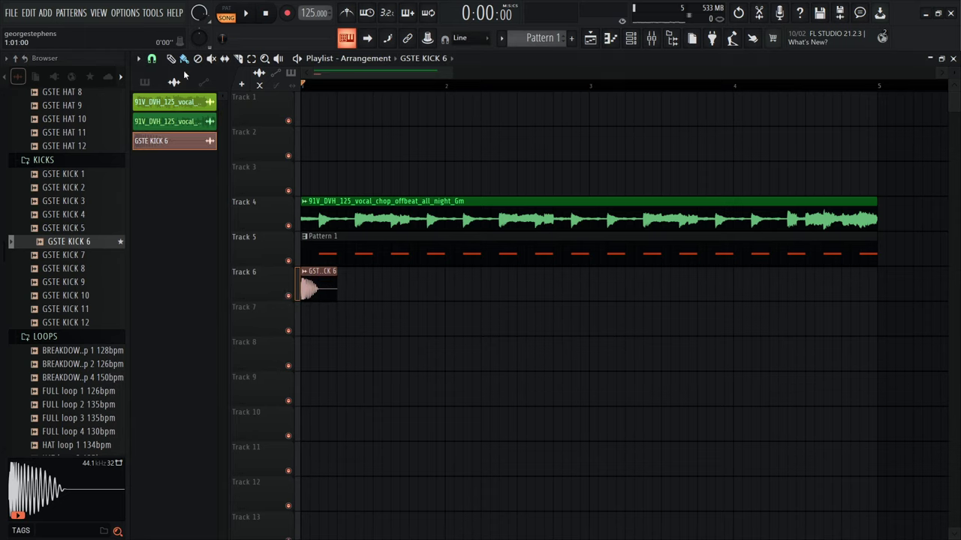
# - Delete the GSTE KICK 6 audio clip from track 6 of the playlist
pyautogui.scroll(5, 334, 67)
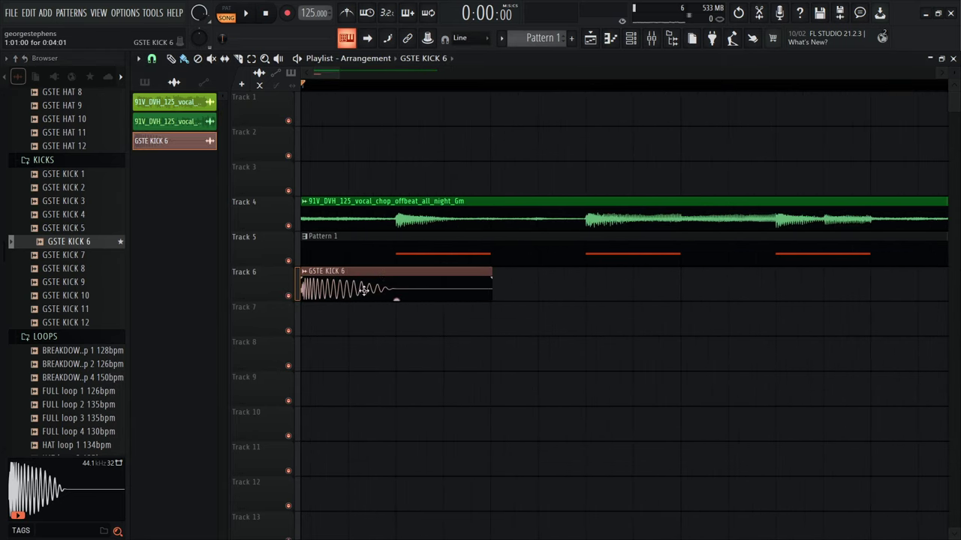
pyautogui.scroll(-5, 336, 69)
pyautogui.rightClick(316, 295)
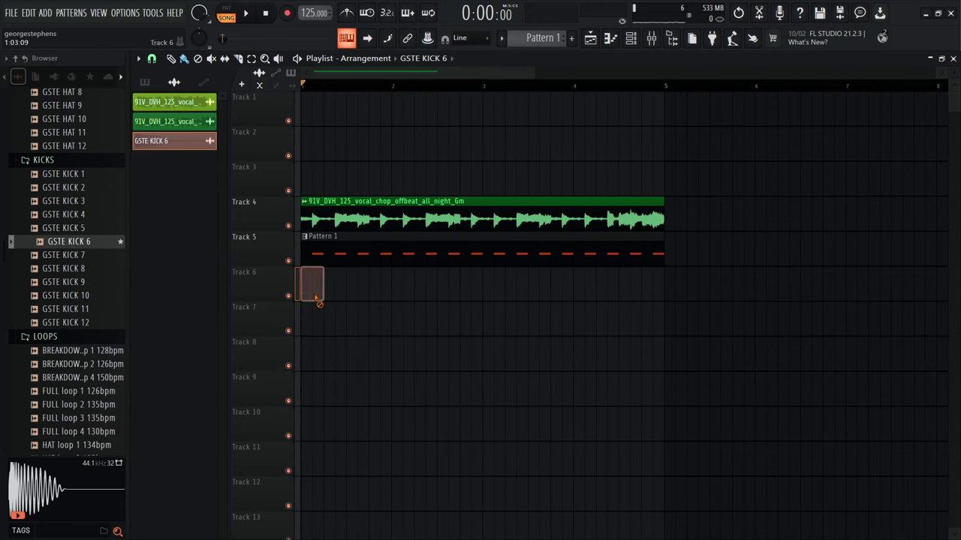
pyautogui.moveTo(166, 145); pyautogui.dragTo(311, 282)
pyautogui.rightClick(311, 288)
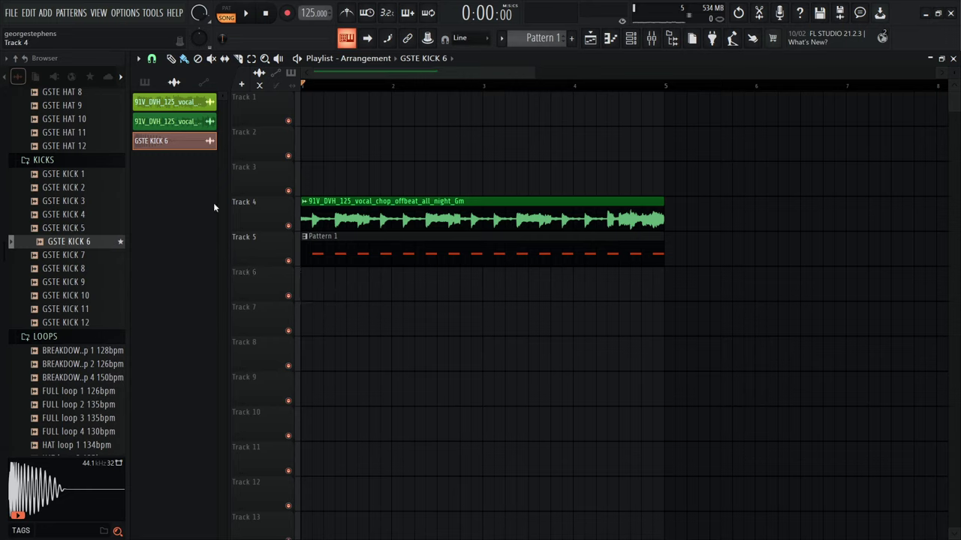
# - Create a new pattern named kick
pyautogui.click(144, 82)
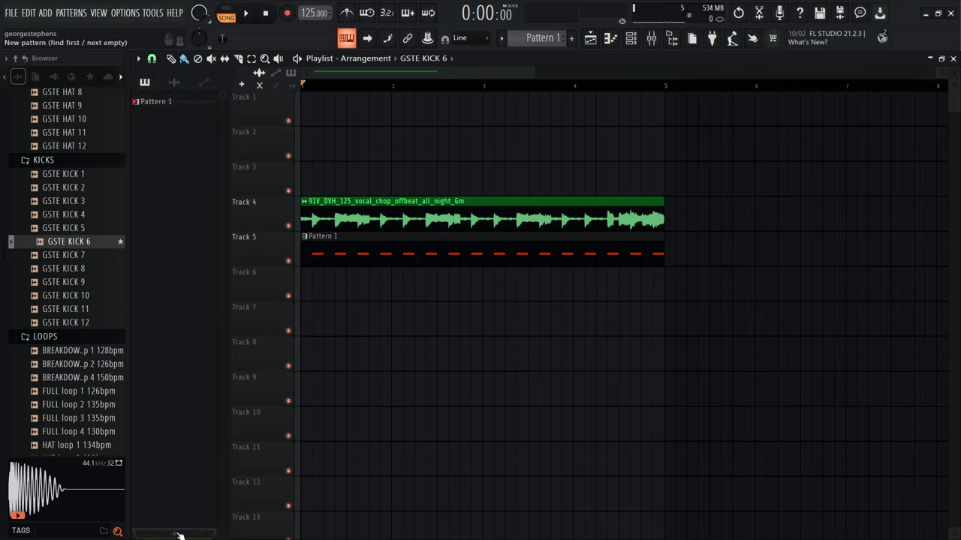
pyautogui.click(181, 534)
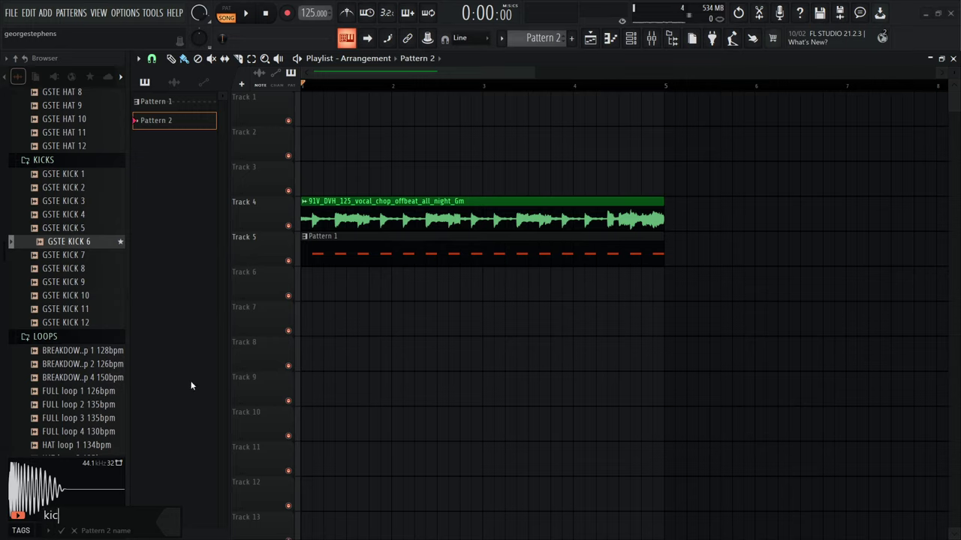
pyautogui.press('Return')
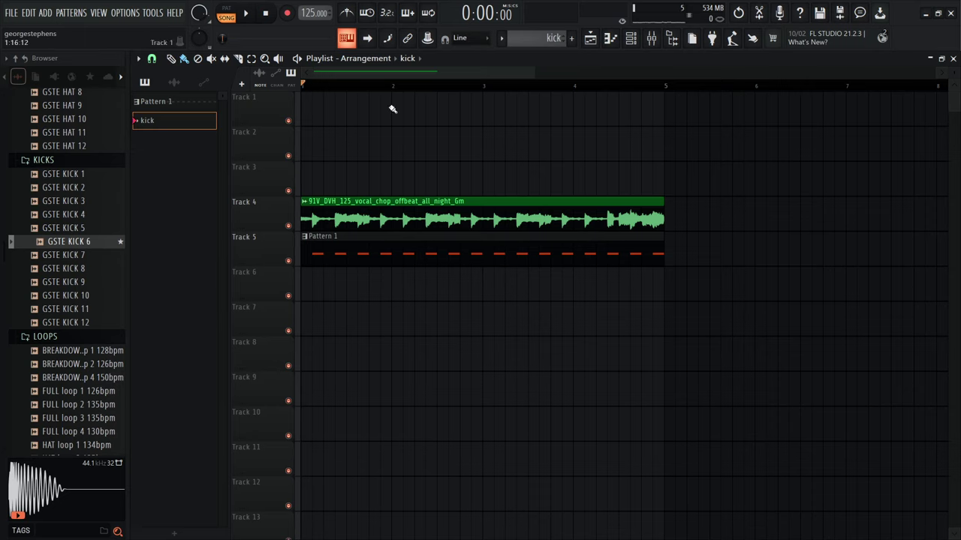
# - Filter the channel rack to show the unsorted channels
pyautogui.click(631, 38)
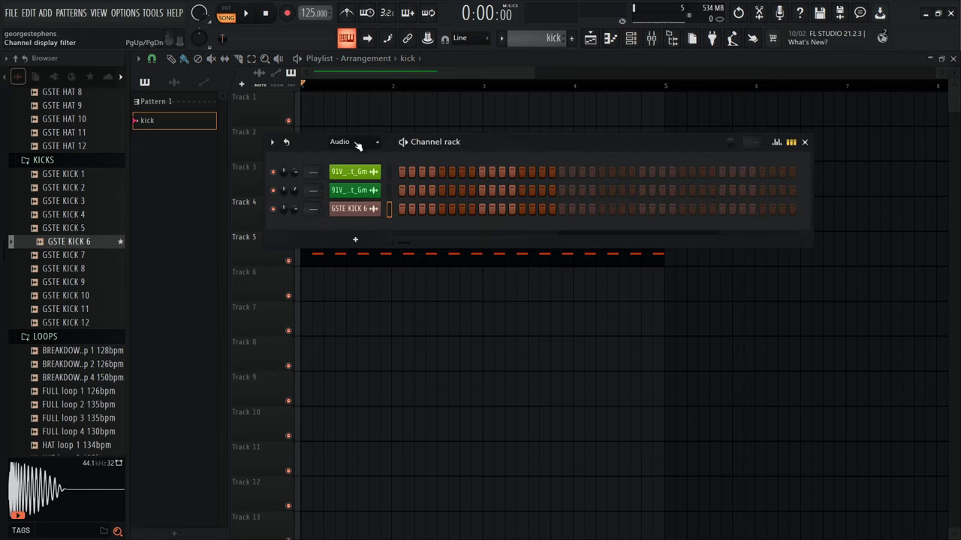
pyautogui.click(353, 142)
pyautogui.click(353, 188)
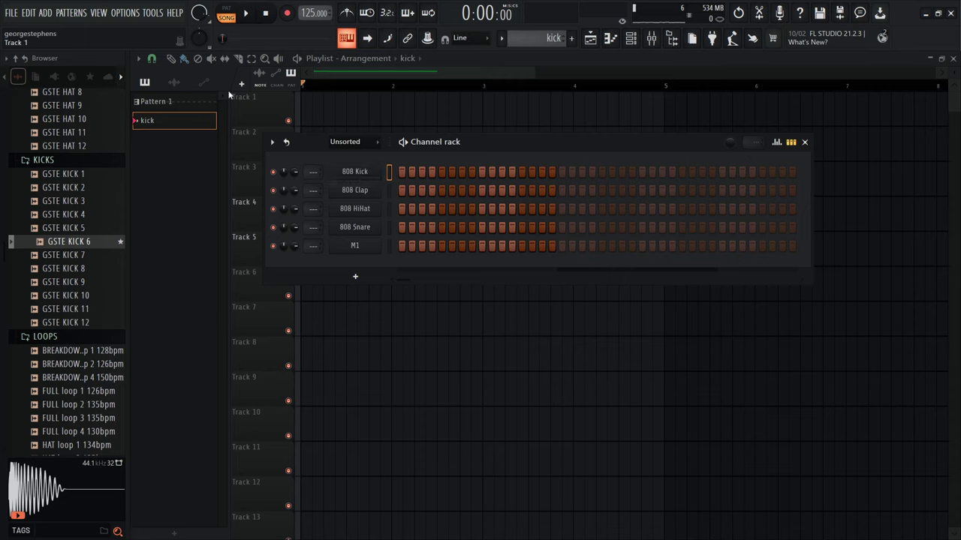
# - Check Pattern 1's channels, return to the kick pattern and add the GSTE KICK 6 sample as a new channel below M1
pyautogui.click(199, 101)
pyautogui.click(631, 38)
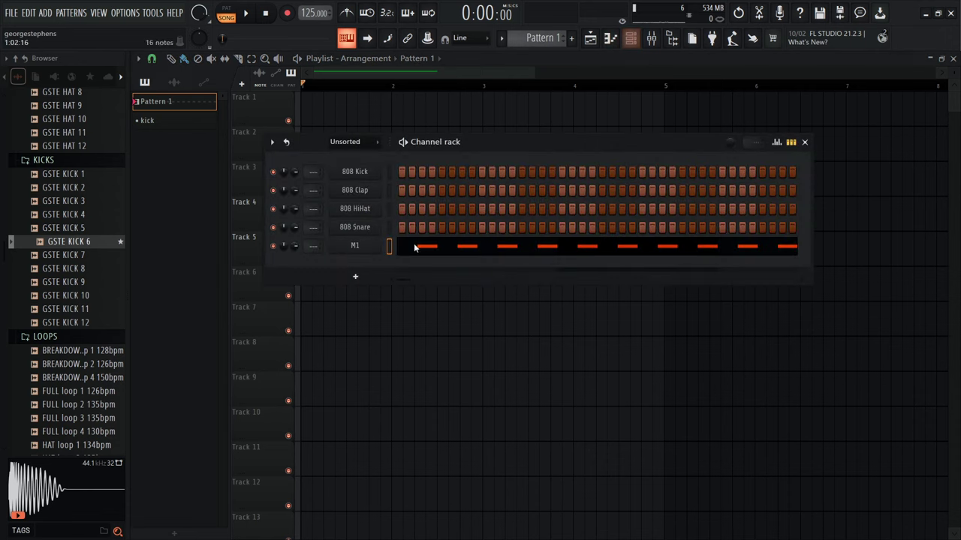
pyautogui.click(173, 123)
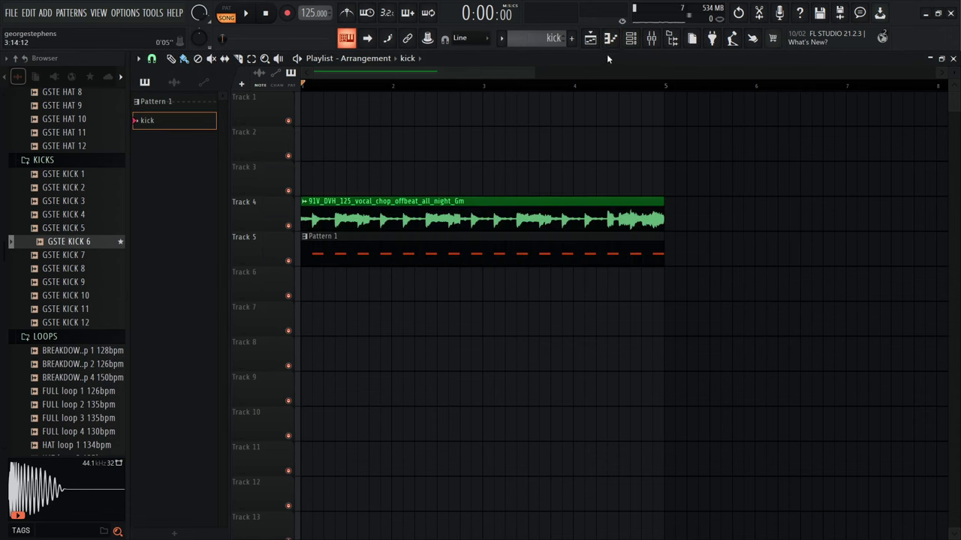
pyautogui.click(631, 38)
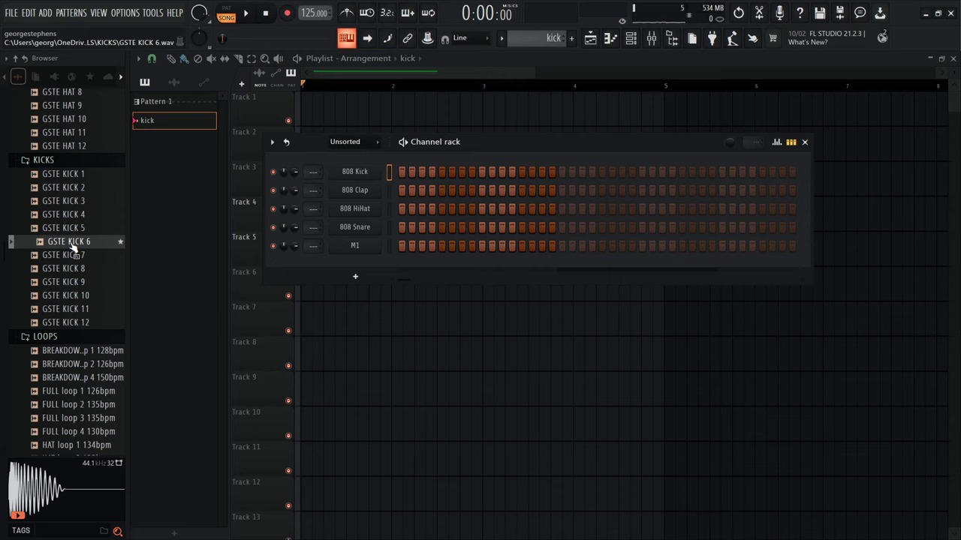
pyautogui.moveTo(73, 248); pyautogui.dragTo(345, 265)
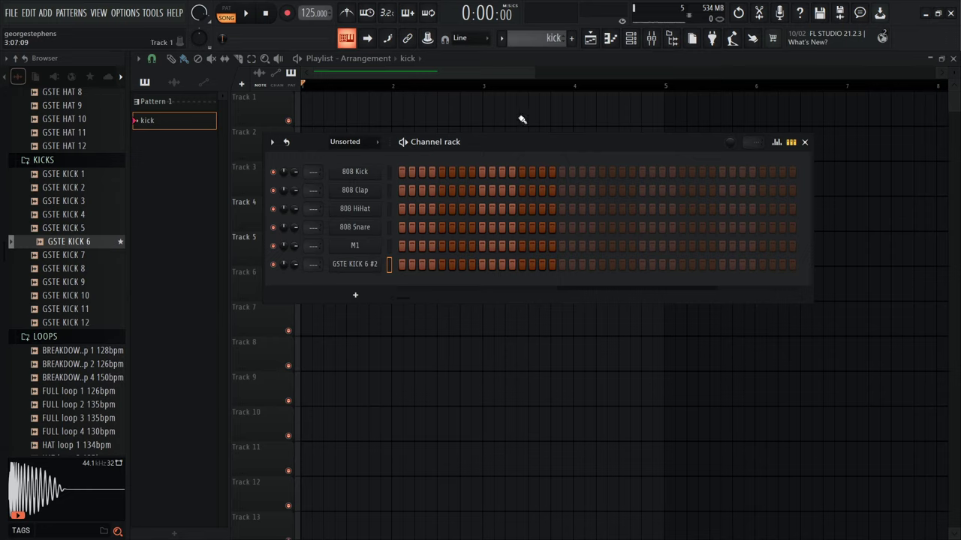
# - Switch playback to pattern mode and fill the GSTE KICK 6 channel with a hit on each 4 steps
pyautogui.click(401, 266)
pyautogui.click(226, 9)
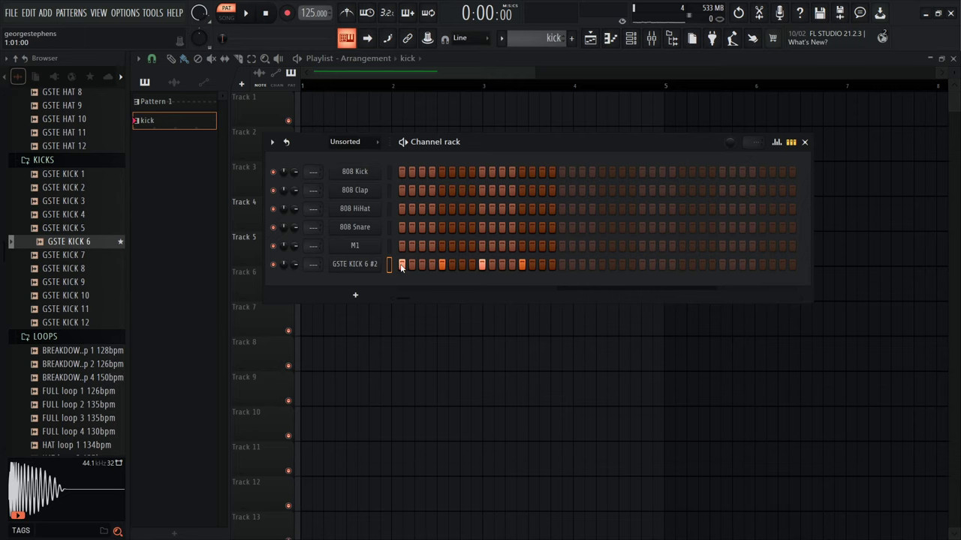
pyautogui.rightClick(377, 270)
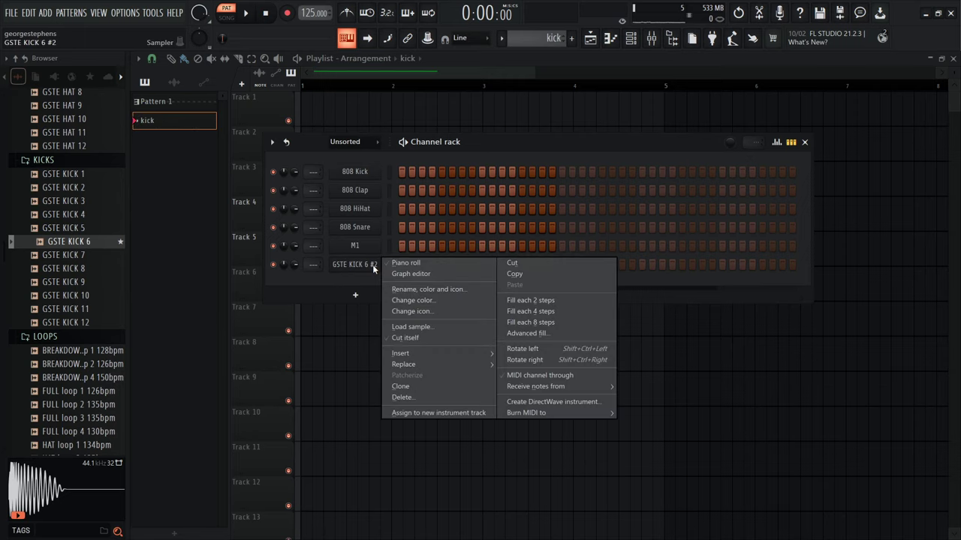
pyautogui.click(541, 311)
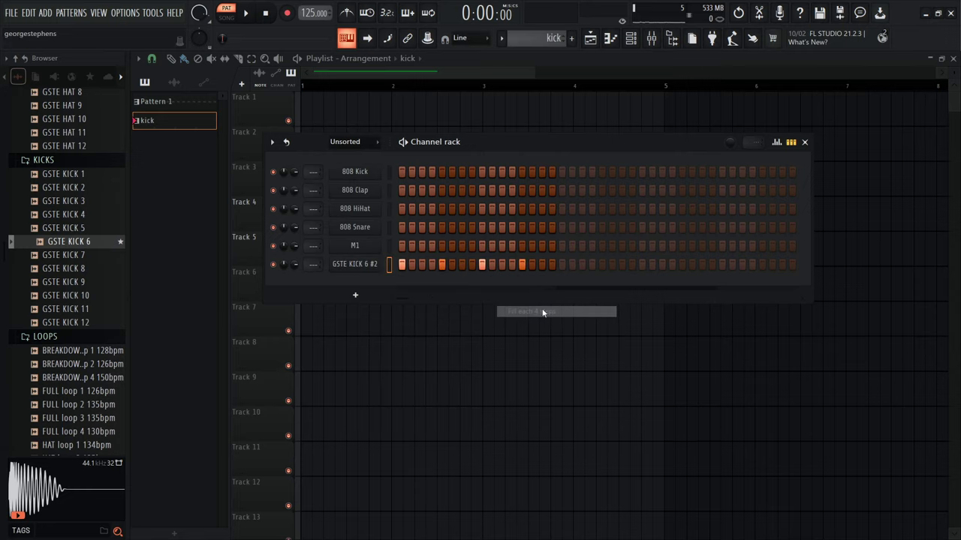
# - Try filling the GSTE KICK 6 channel on each 2 steps, play the pattern, and try a fill on each 8 steps
pyautogui.rightClick(363, 267)
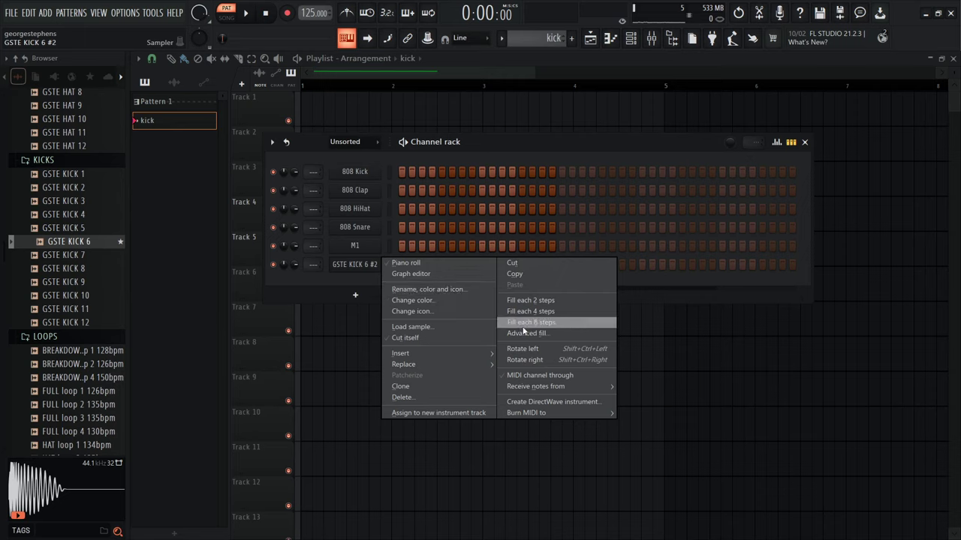
pyautogui.click(545, 302)
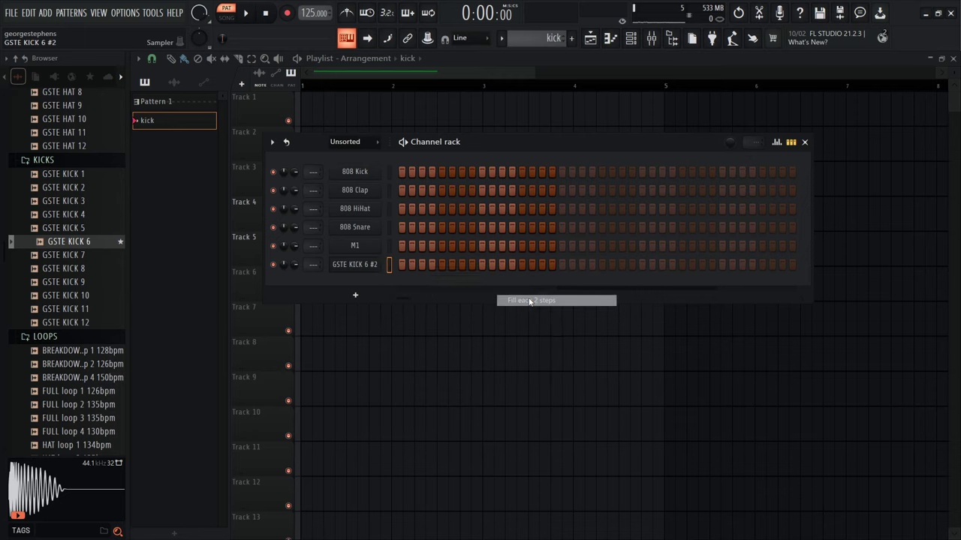
pyautogui.click(248, 14)
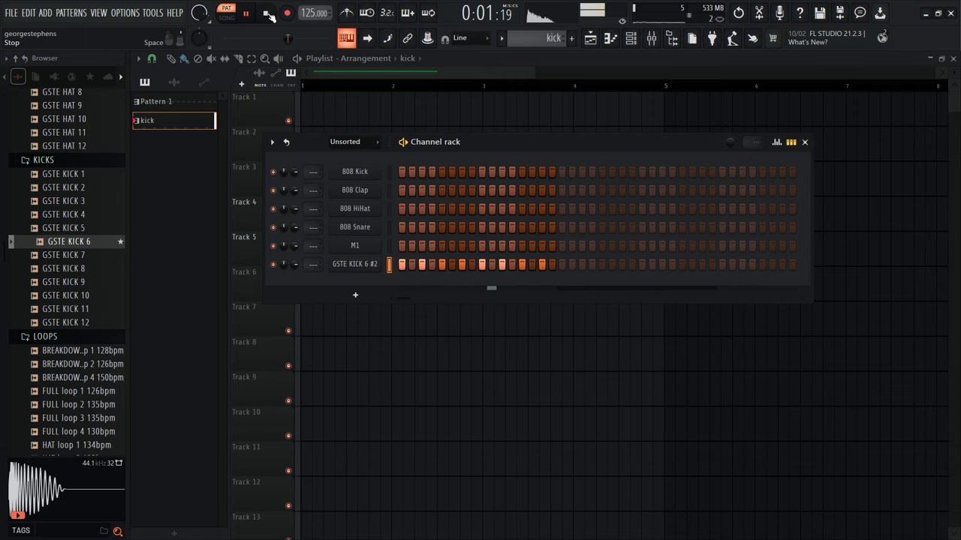
pyautogui.click(268, 15)
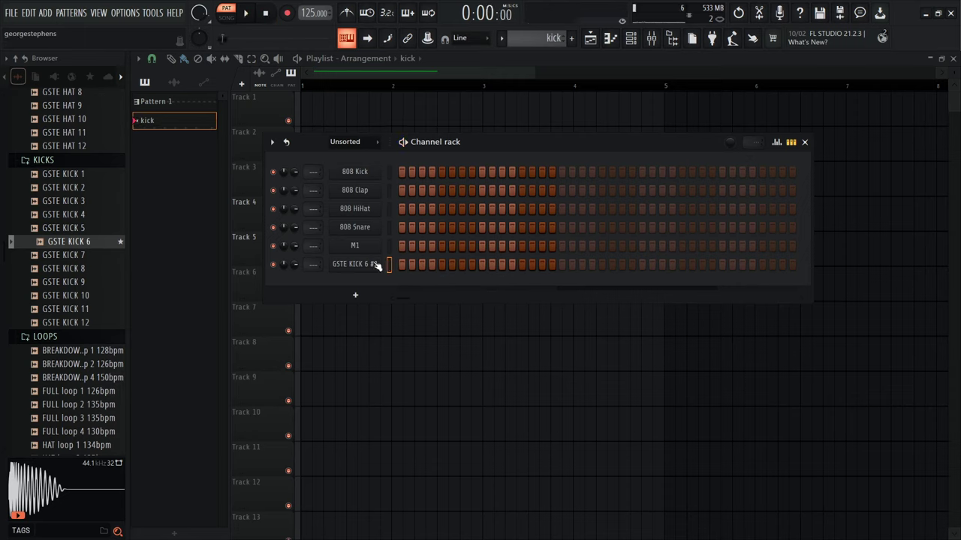
pyautogui.rightClick(377, 266)
pyautogui.click(547, 324)
# - Restore the each-4-steps fill on the GSTE KICK 6 channel and close the channel rack
pyautogui.rightClick(372, 266)
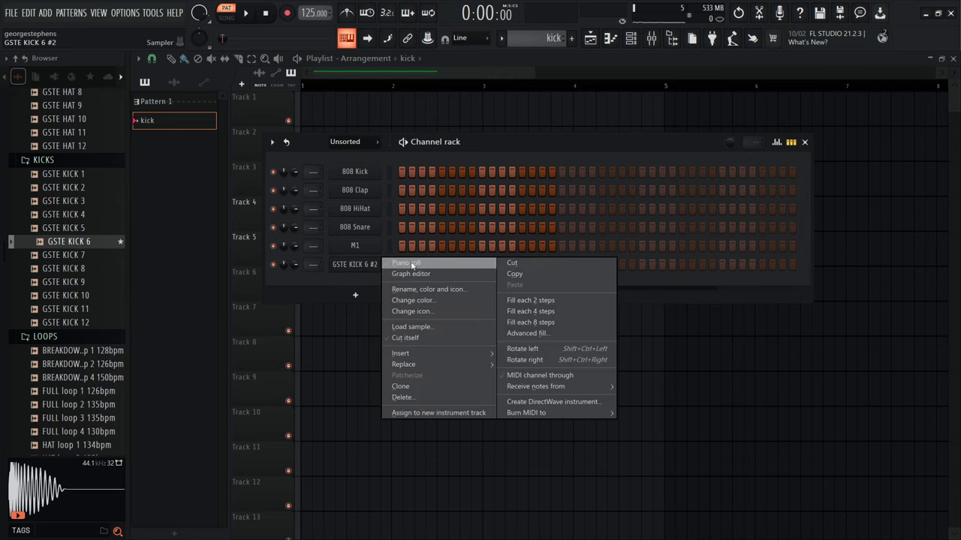
pyautogui.click(520, 312)
pyautogui.click(805, 142)
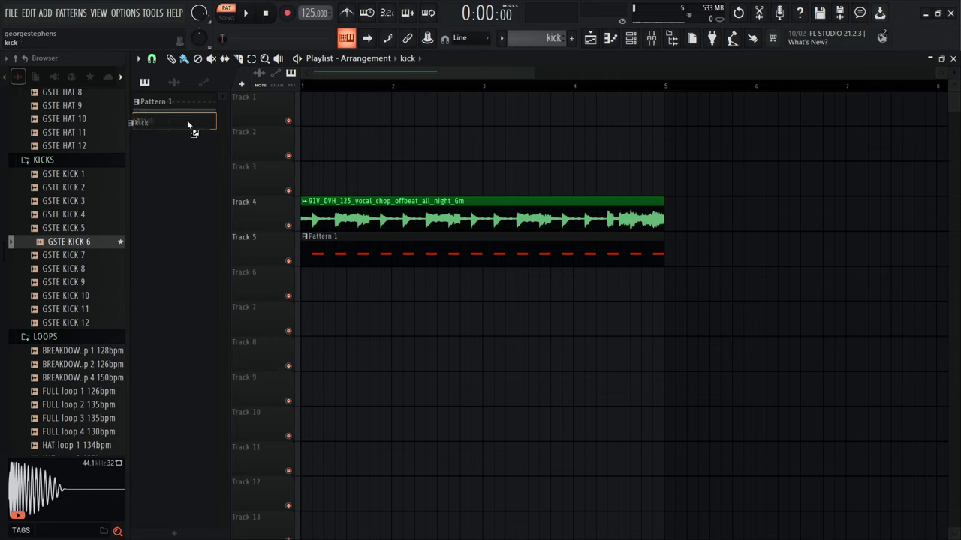
# - Place the kick pattern at bar 1 on track 6 of the playlist, removing any surplus copies
pyautogui.moveTo(187, 120); pyautogui.dragTo(180, 141)
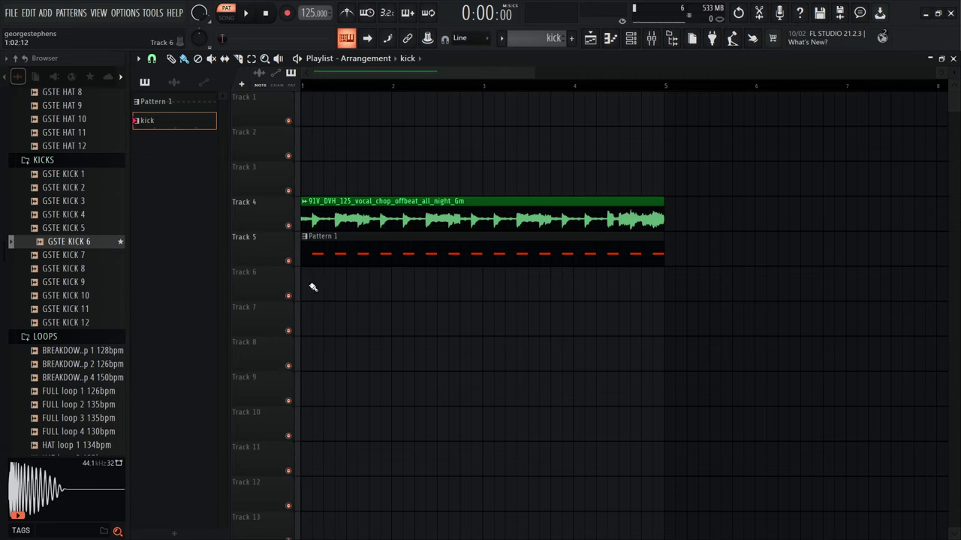
pyautogui.moveTo(313, 287); pyautogui.dragTo(319, 291)
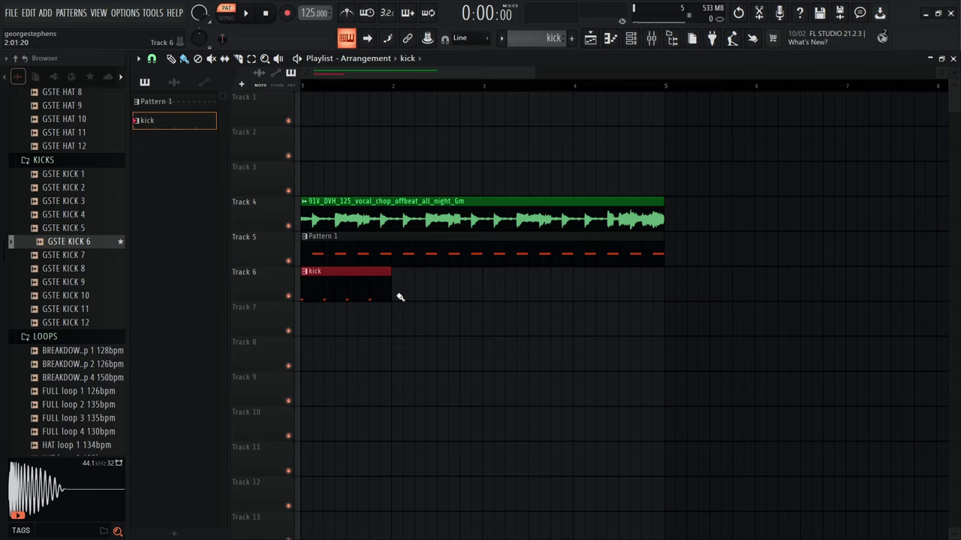
pyautogui.moveTo(400, 297); pyautogui.dragTo(888, 283)
pyautogui.rightClick(888, 283)
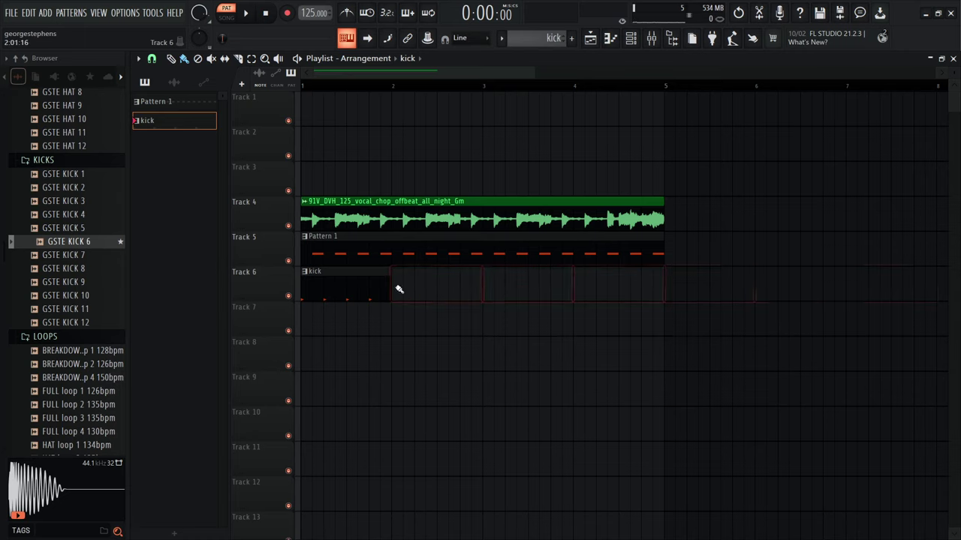
# - Play the song and add kick pattern clips at bars 2, 3 and 4 on track 6
pyautogui.press('space')
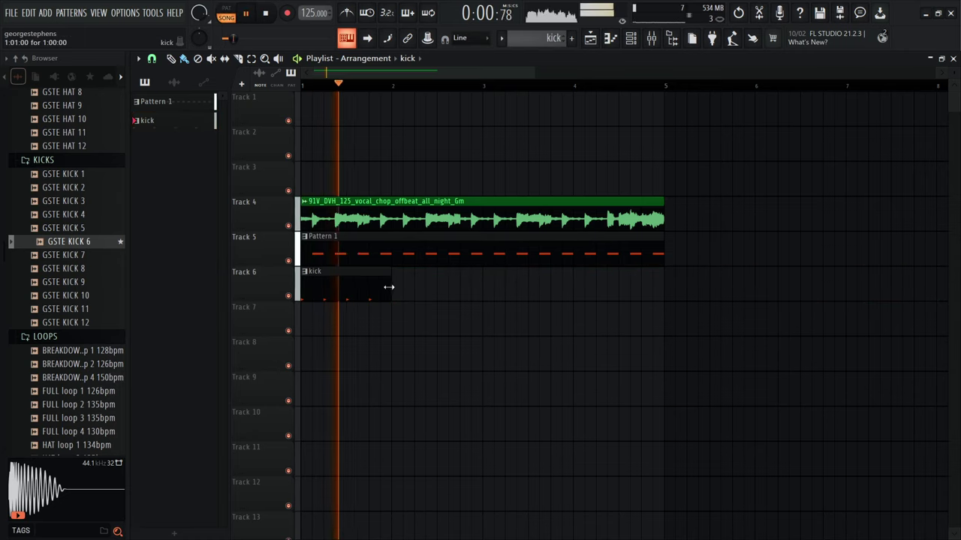
pyautogui.click(397, 287)
pyautogui.click(497, 286)
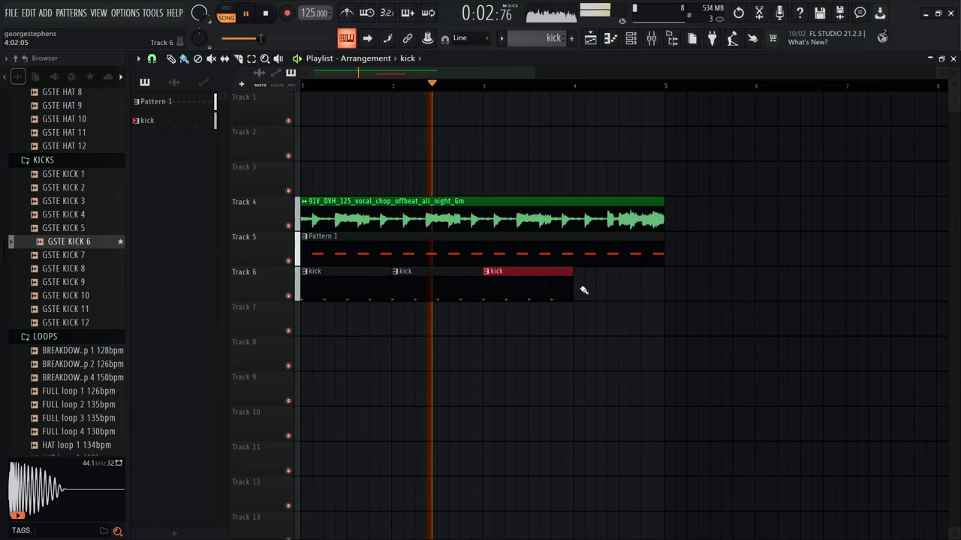
pyautogui.click(582, 287)
pyautogui.press('space')
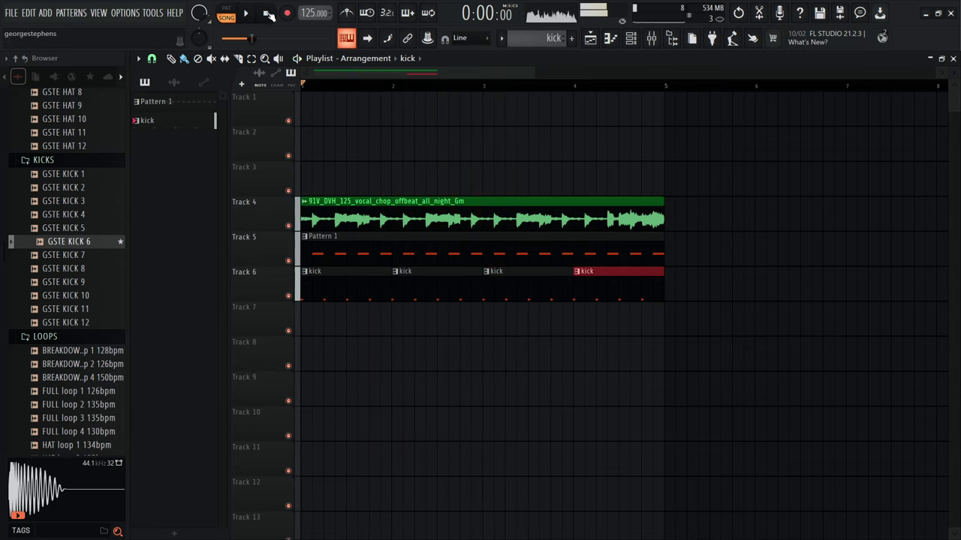
# - Try Pattern 1's M1 bass notes one octave lower at F#1 during playback, and move them back to F#2
pyautogui.doubleClick(348, 254)
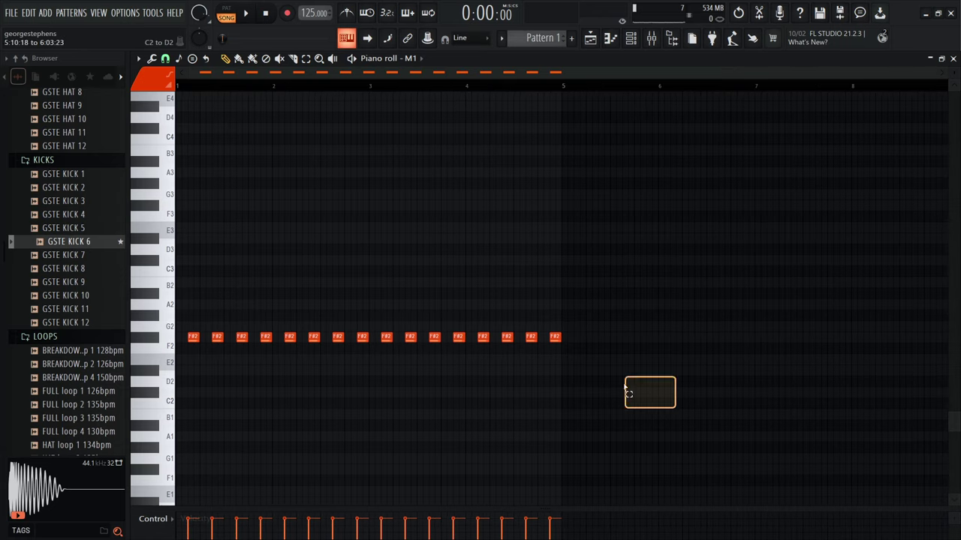
pyautogui.hotkey('ctrl', 'Down')
pyautogui.press('space')
pyautogui.scroll(-2, 330, 260)
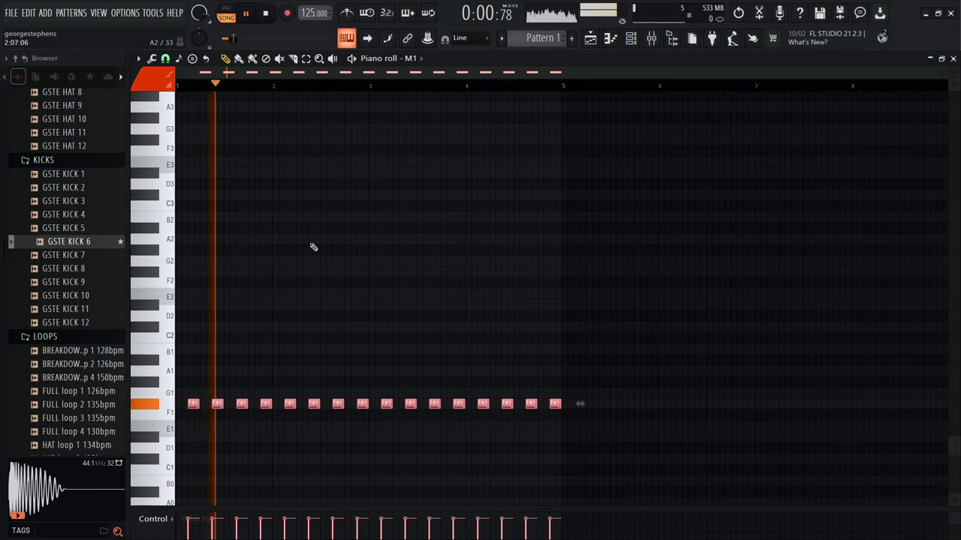
pyautogui.click(268, 14)
pyautogui.hotkey('ctrl', 'Up')
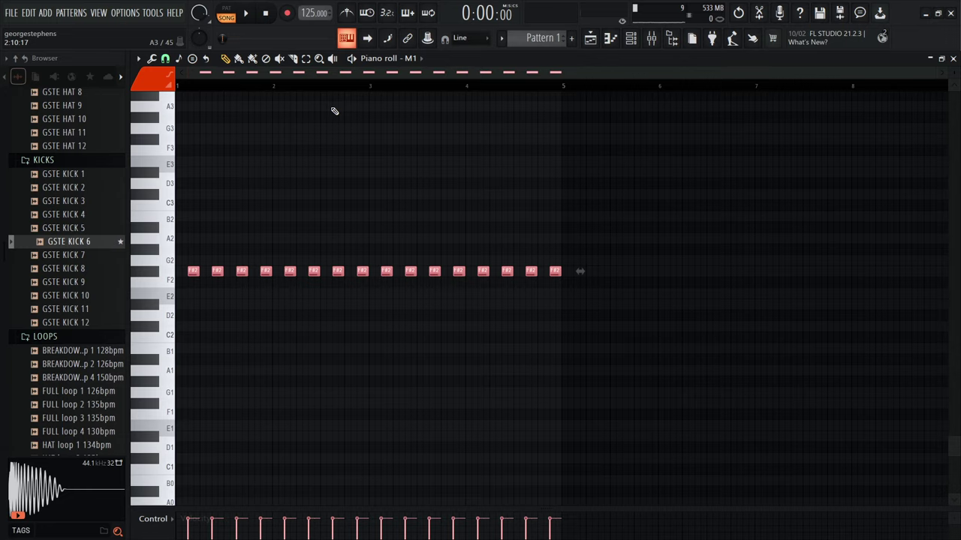
# - Audition the M1 bass notes again, trying them one octave higher and returning them to F#2
pyautogui.click(246, 14)
pyautogui.click(265, 14)
pyautogui.keyDown('ctrl'); pyautogui.click(350, 195); pyautogui.keyUp('ctrl')
pyautogui.moveTo(654, 320); pyautogui.dragTo(190, 192)
pyautogui.hotkey('ctrl', 'Up')
pyautogui.press('space')
pyautogui.hotkey('ctrl', 'Down')
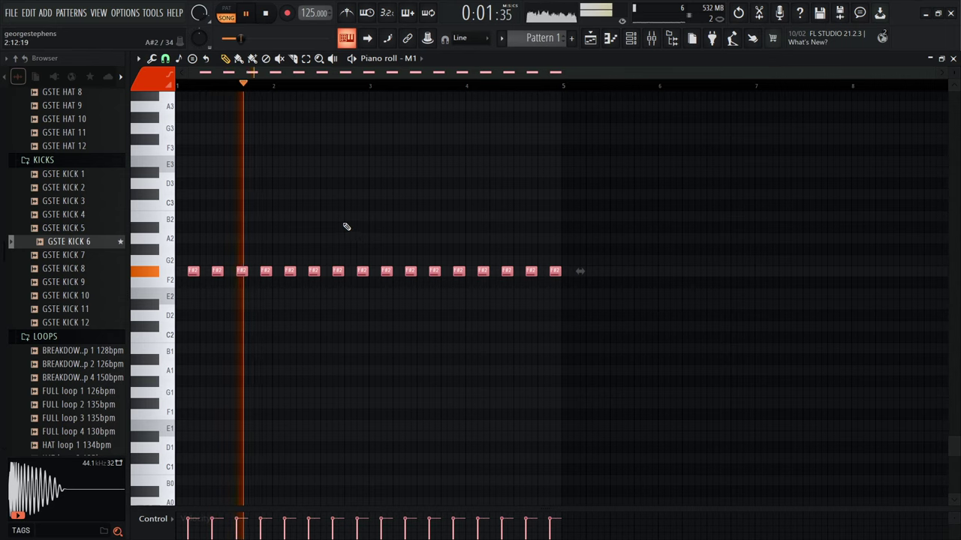
pyautogui.press('space')
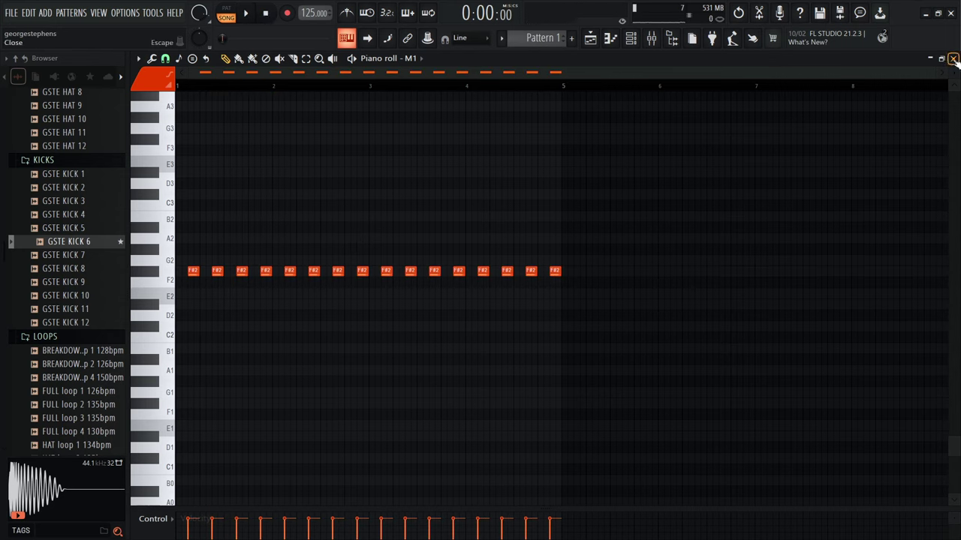
# - Inspect the oscillator and octave settings of the M1 instrument, and close the plugin and channel rack
pyautogui.click(631, 38)
pyautogui.click(365, 246)
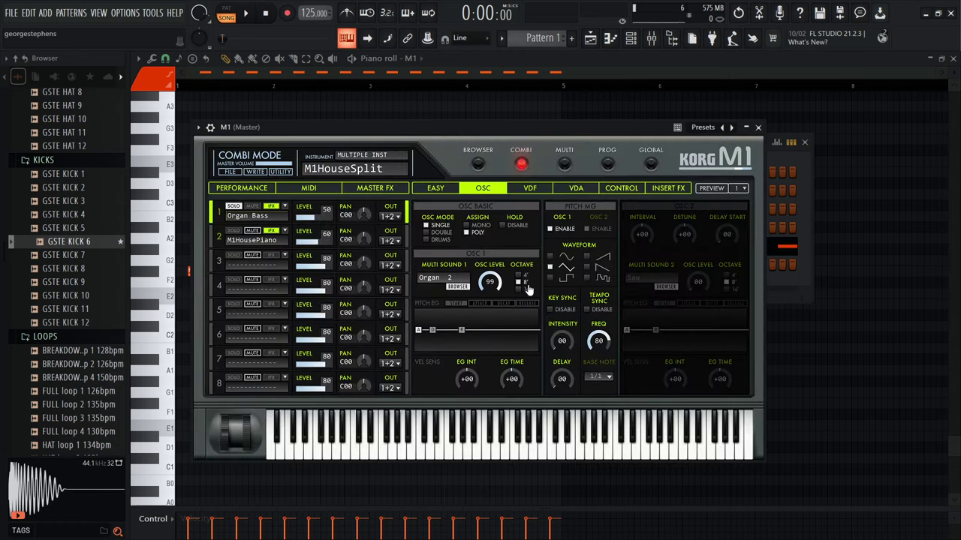
pyautogui.click(758, 127)
pyautogui.click(805, 142)
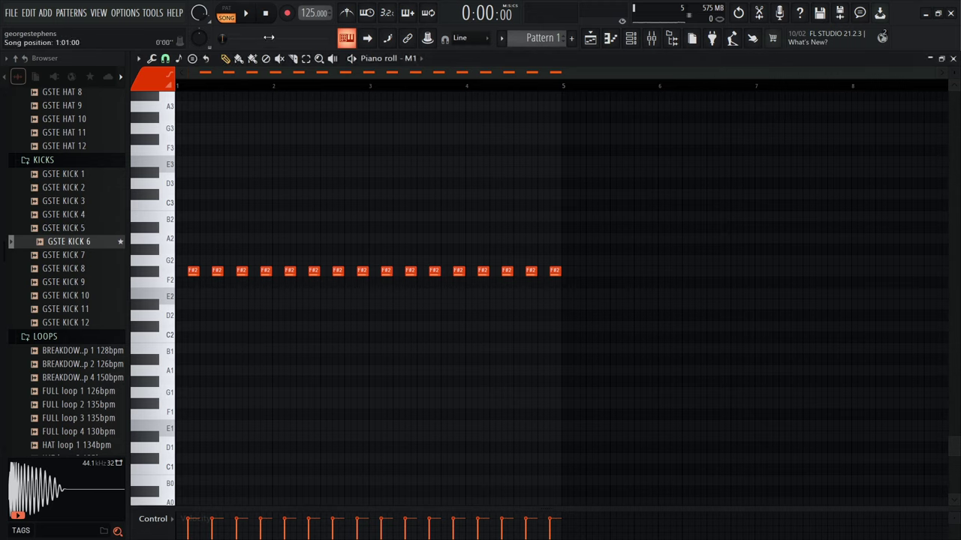
# - Raise all of Pattern 1's M1 notes one octave to F#3 during playback, and return to the playlist
pyautogui.click(247, 15)
pyautogui.moveTo(652, 309); pyautogui.dragTo(180, 255)
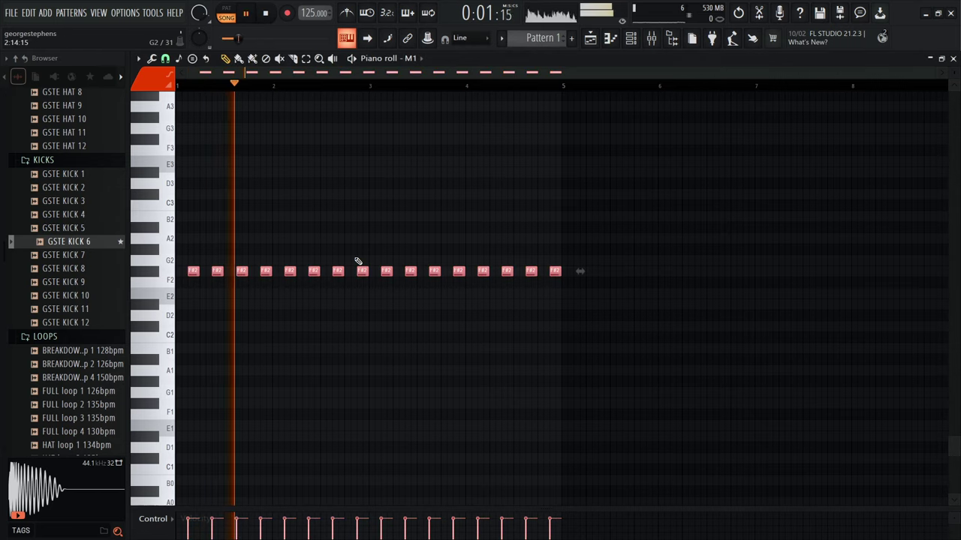
pyautogui.hotkey('ctrl', 'Up')
pyautogui.scroll(1, 299, 197)
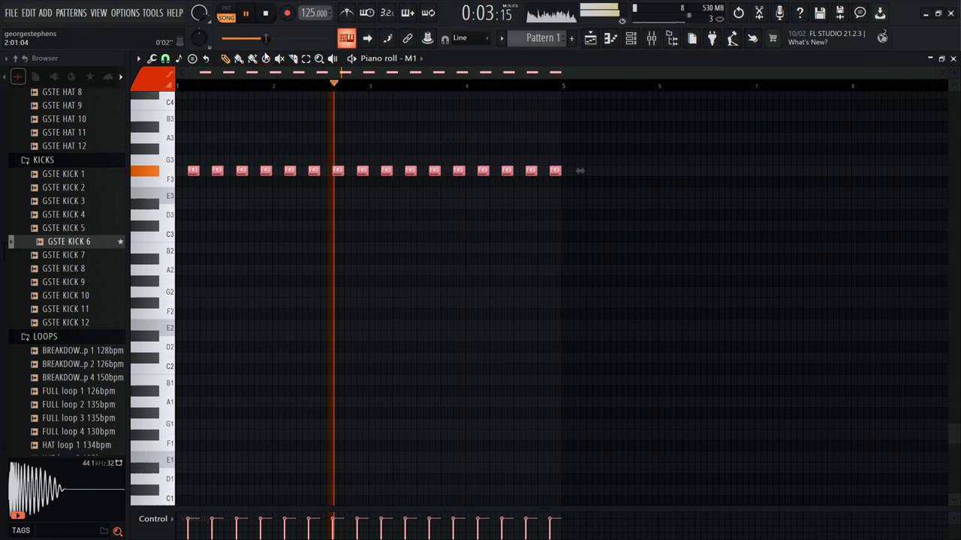
pyautogui.press('space')
pyautogui.click(344, 37)
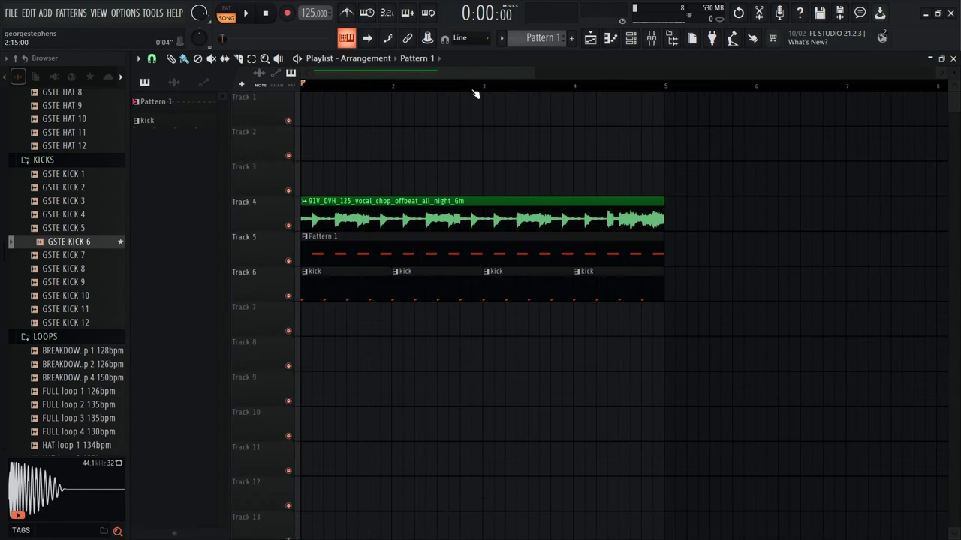
# - Play the vocal chop, bassline and kick arrangement from the start, and look over the mixer
pyautogui.click(455, 358)
pyautogui.rightClick(455, 358)
pyautogui.click(256, 15)
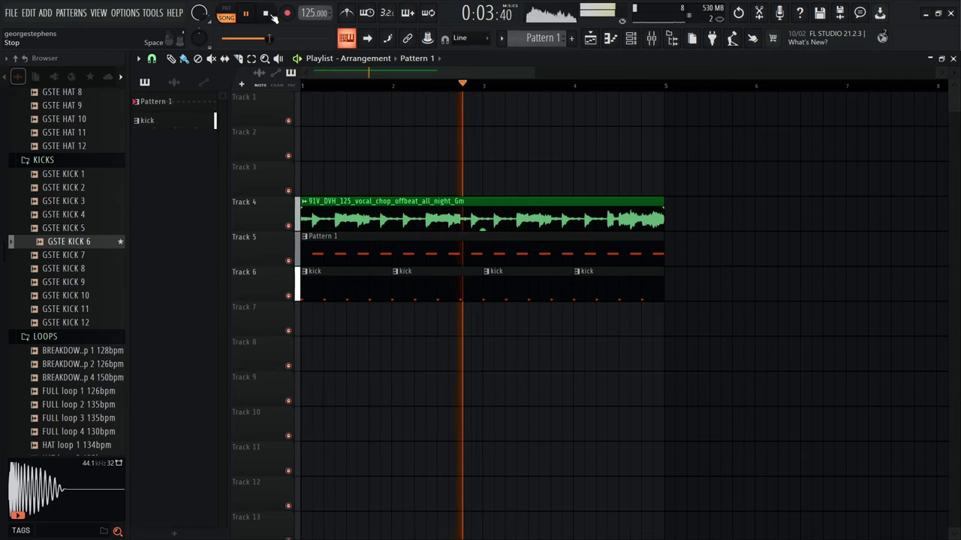
pyautogui.click(268, 14)
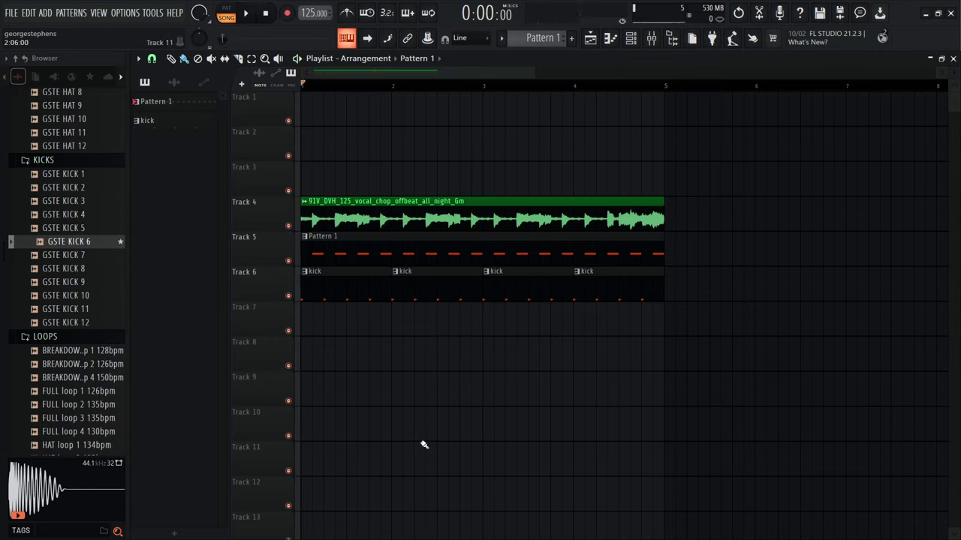
pyautogui.click(652, 38)
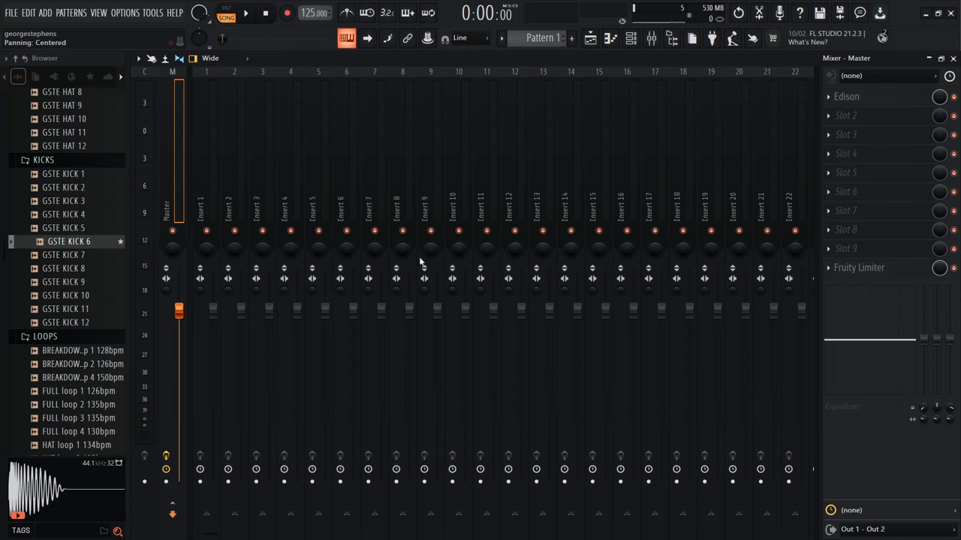
pyautogui.click(650, 38)
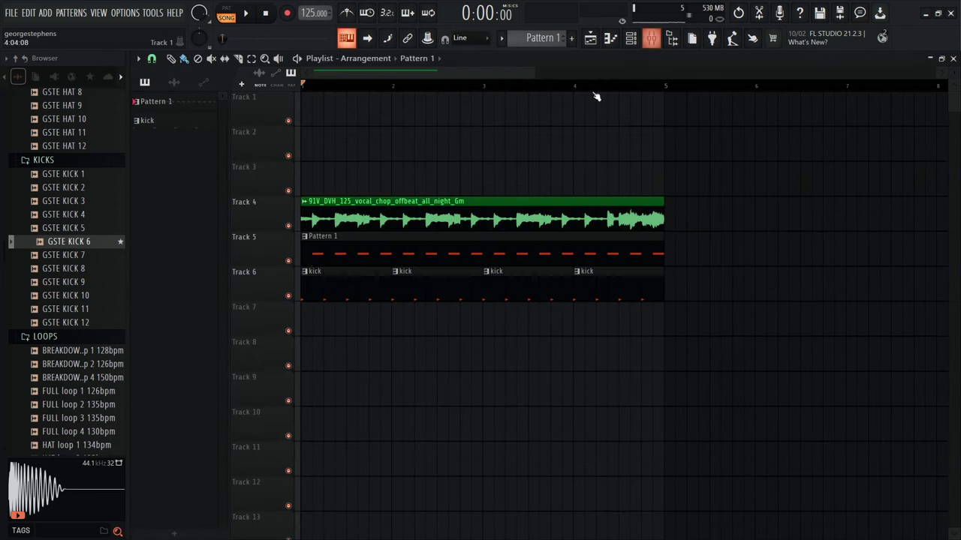
# - Route the vocal chop audio clip to mixer track 1 and check its level and fader during playback
pyautogui.doubleClick(340, 214)
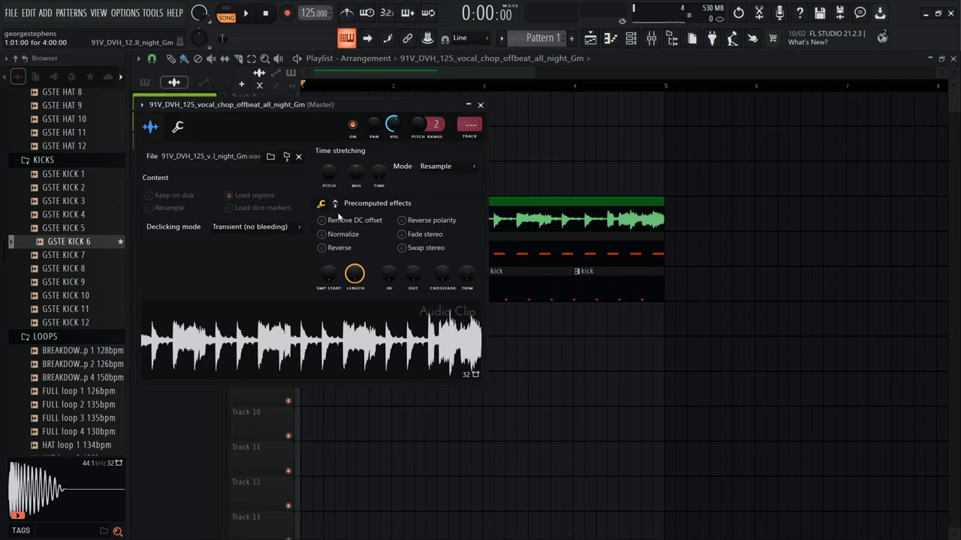
pyautogui.click(472, 137)
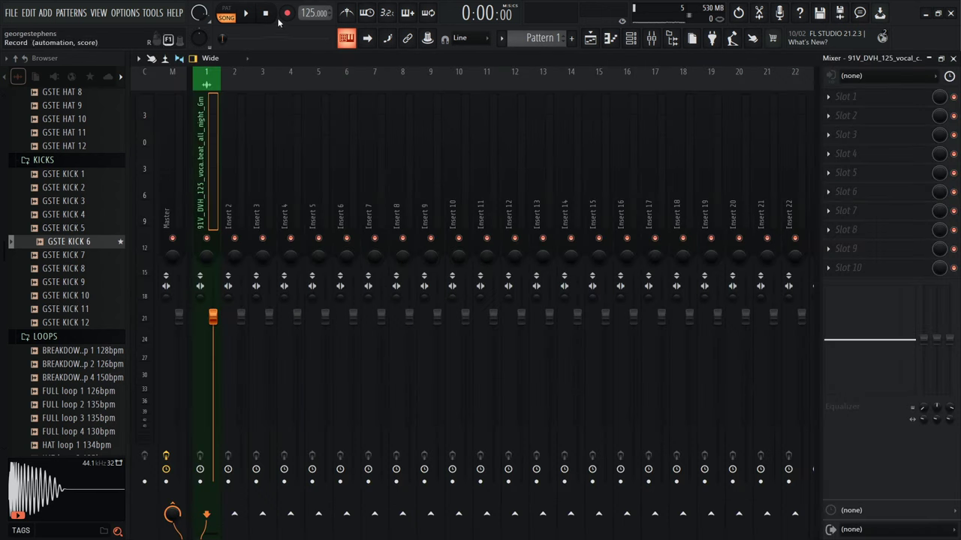
pyautogui.click(248, 14)
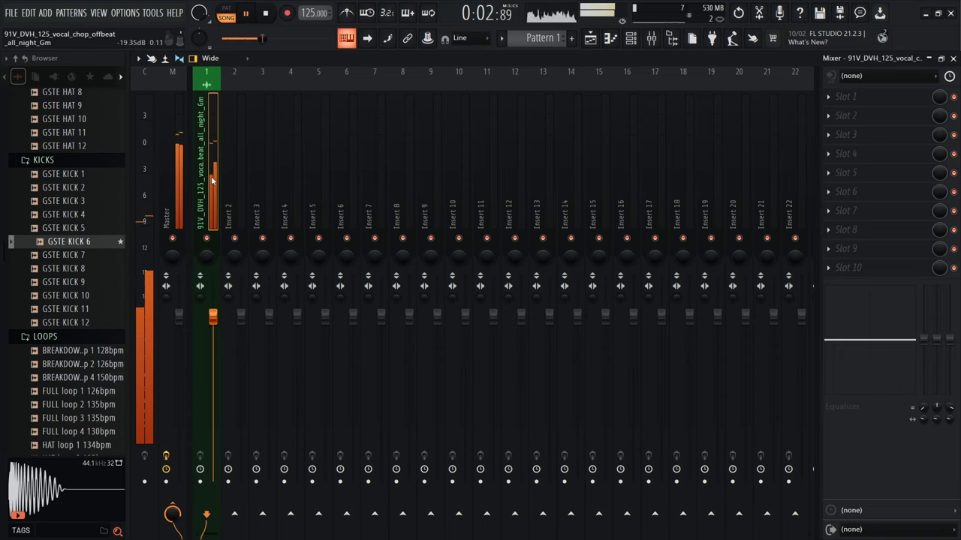
pyautogui.moveTo(217, 314)
pyautogui.mouseDown()
pyautogui.moveTo(213, 381)
pyautogui.moveTo(214, 313)
pyautogui.mouseUp()
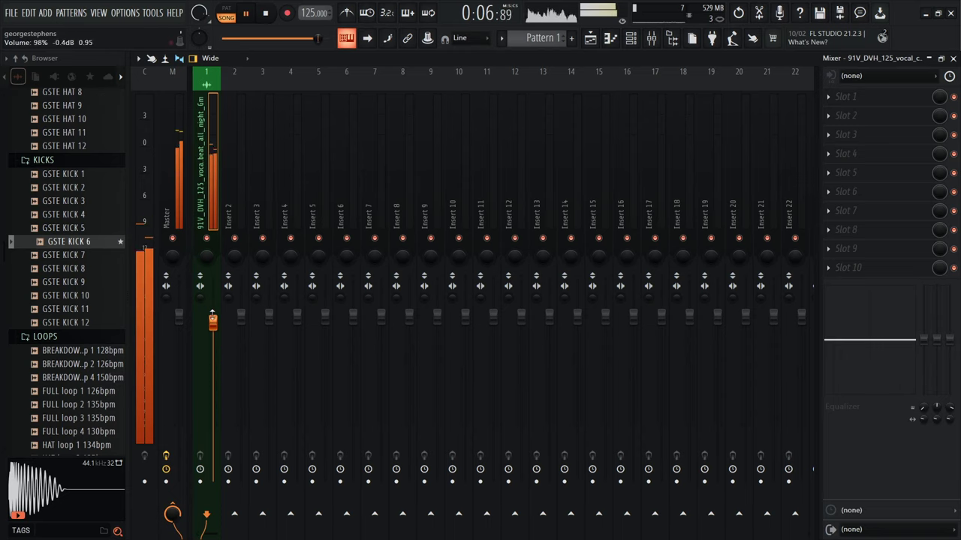
pyautogui.click(274, 16)
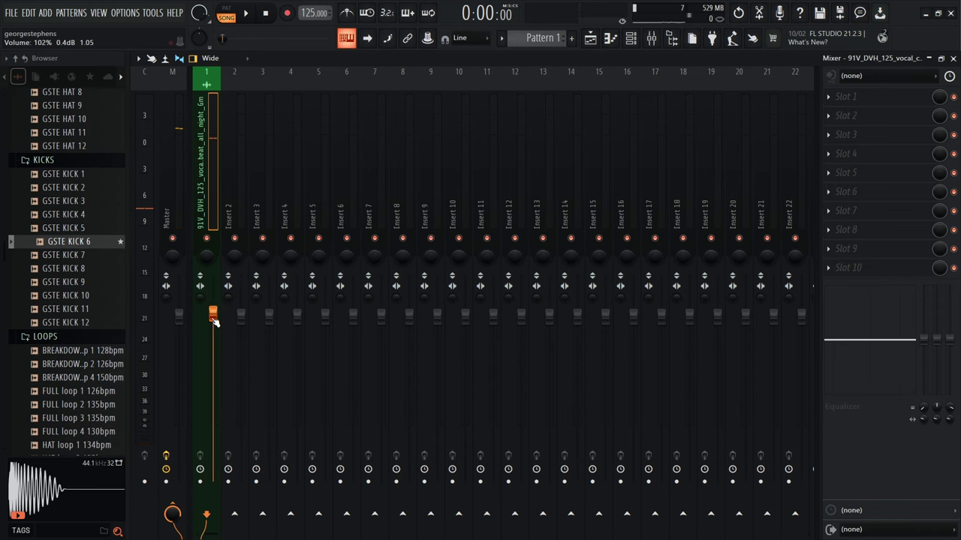
pyautogui.click(952, 58)
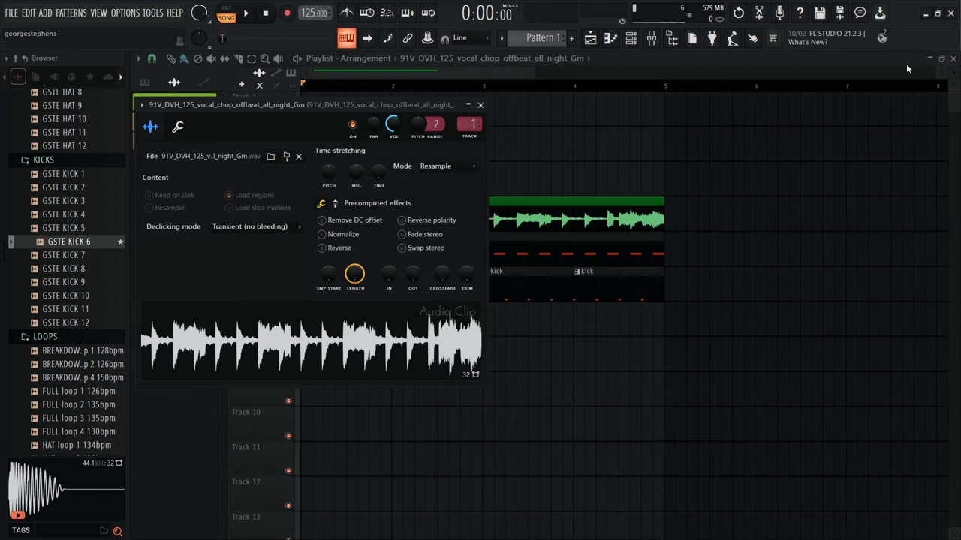
pyautogui.click(480, 105)
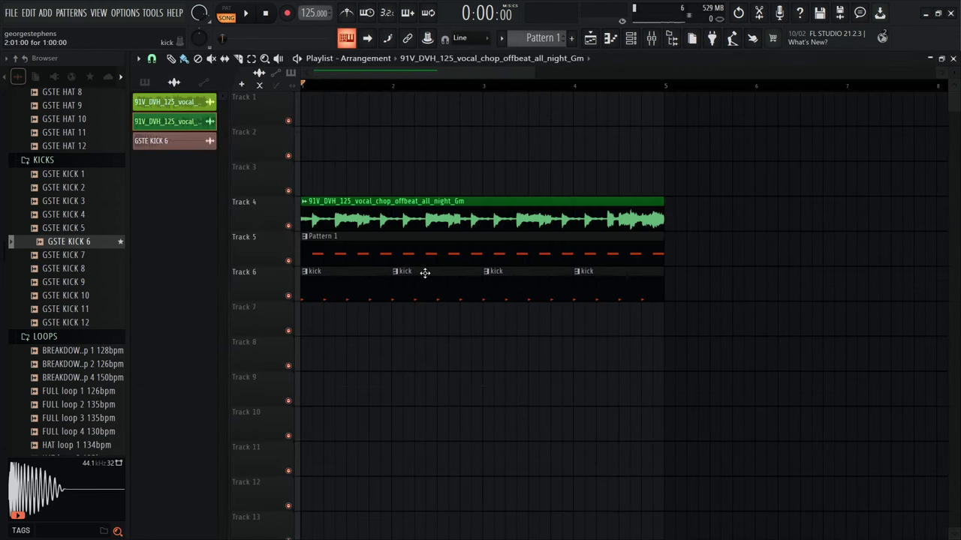
# - Check the M1 notes of Pattern 1 and rename the pattern as organ
pyautogui.doubleClick(393, 249)
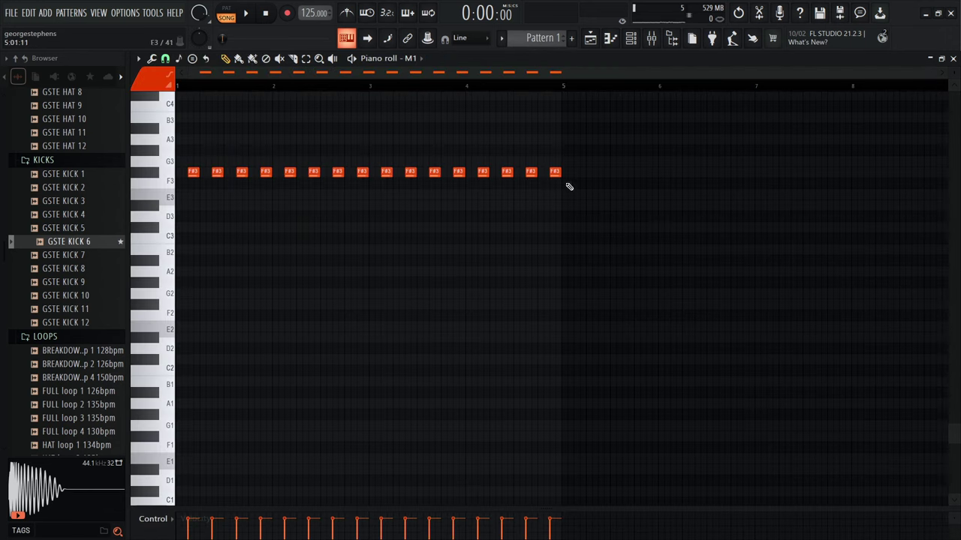
pyautogui.click(953, 58)
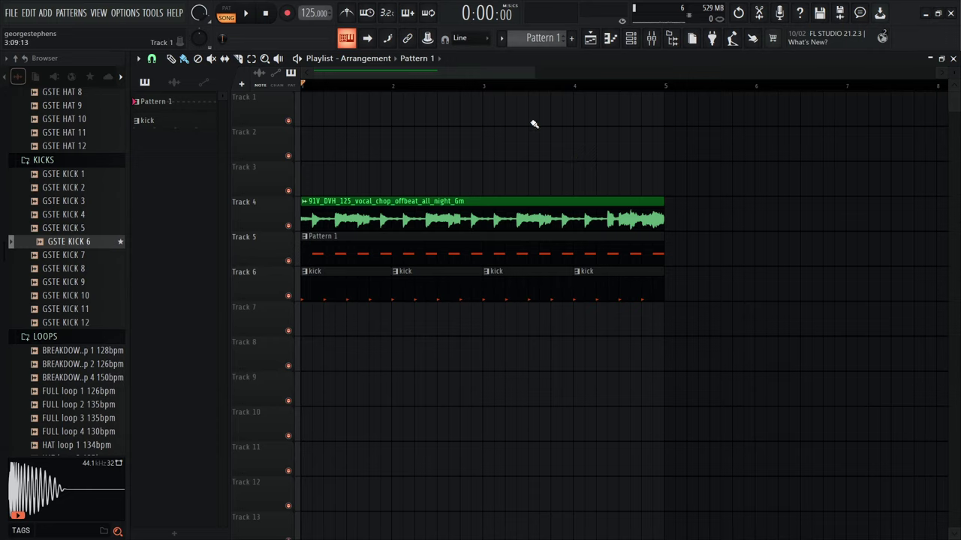
pyautogui.rightClick(180, 101)
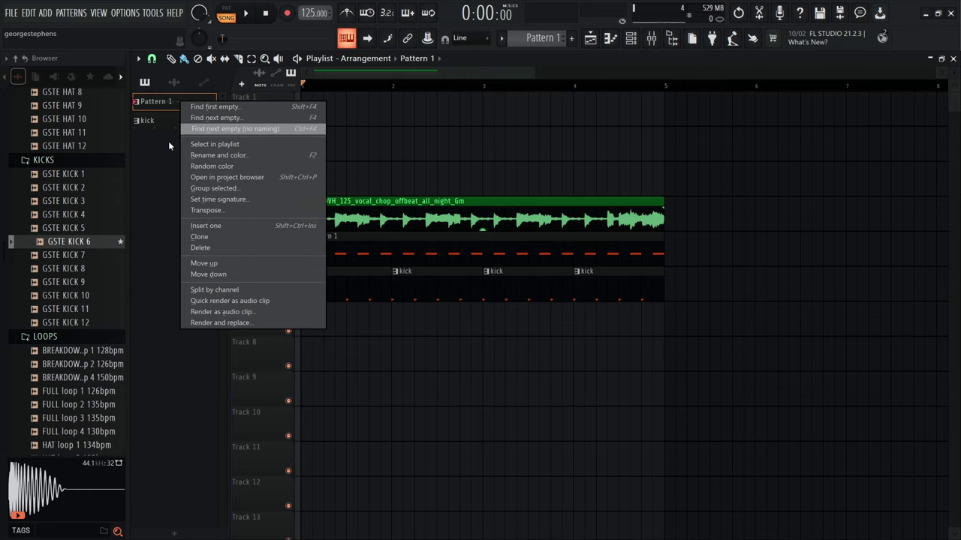
pyautogui.click(159, 180)
pyautogui.rightClick(183, 102)
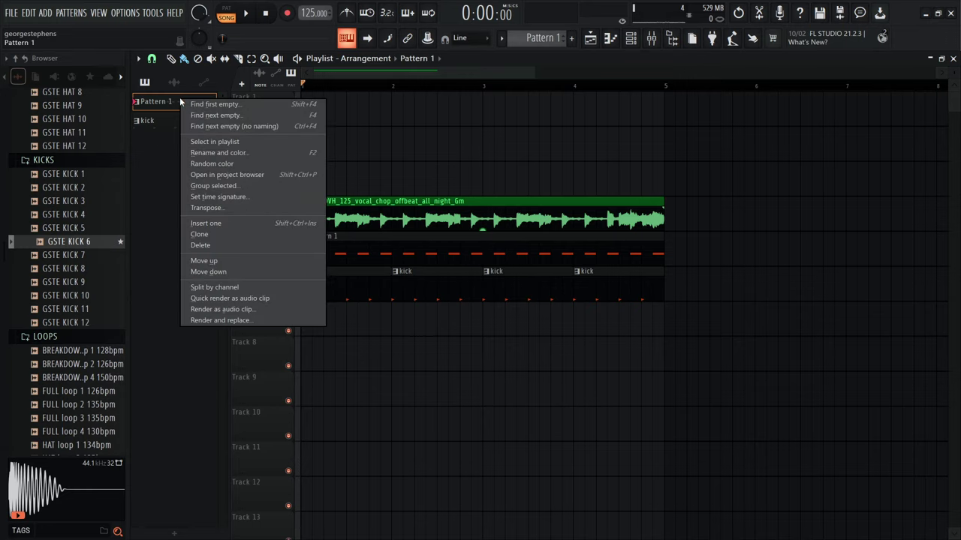
pyautogui.click(202, 154)
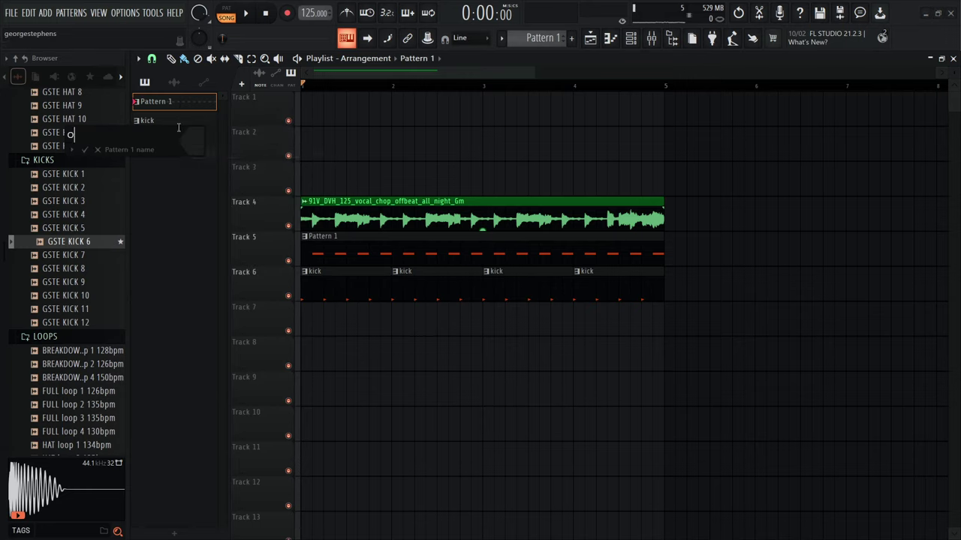
pyautogui.write('organ')
pyautogui.press('Return')
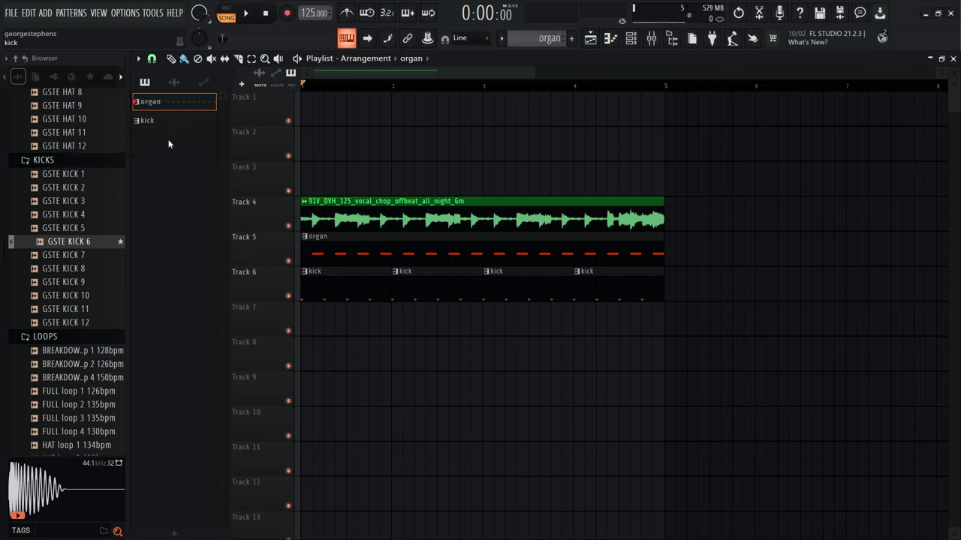
# - Rename the M1 instrument channel as M1 organ
pyautogui.click(631, 39)
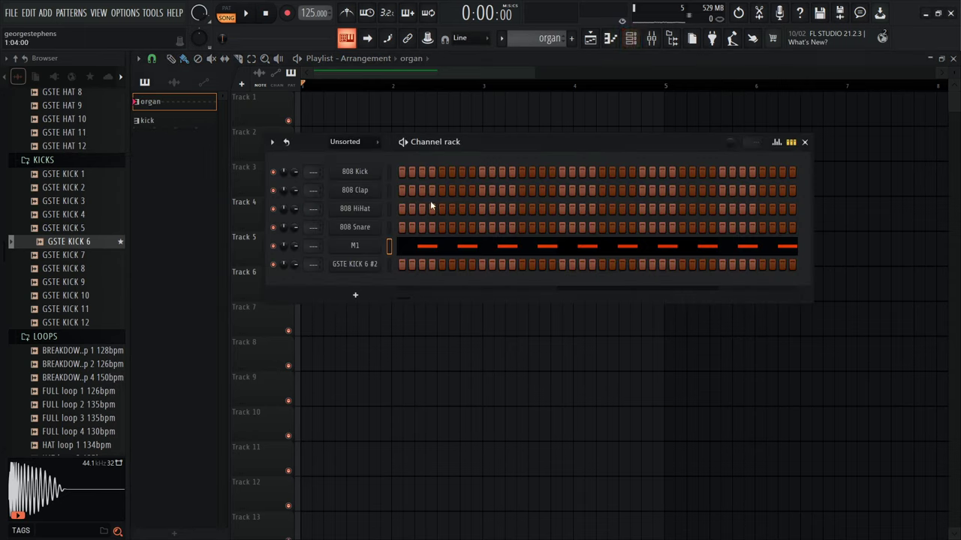
pyautogui.rightClick(348, 248)
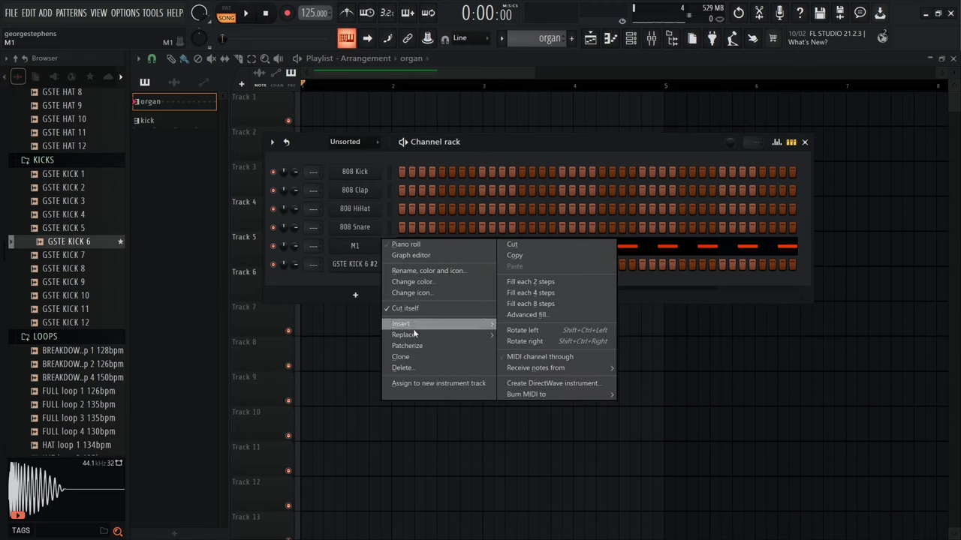
pyautogui.click(418, 271)
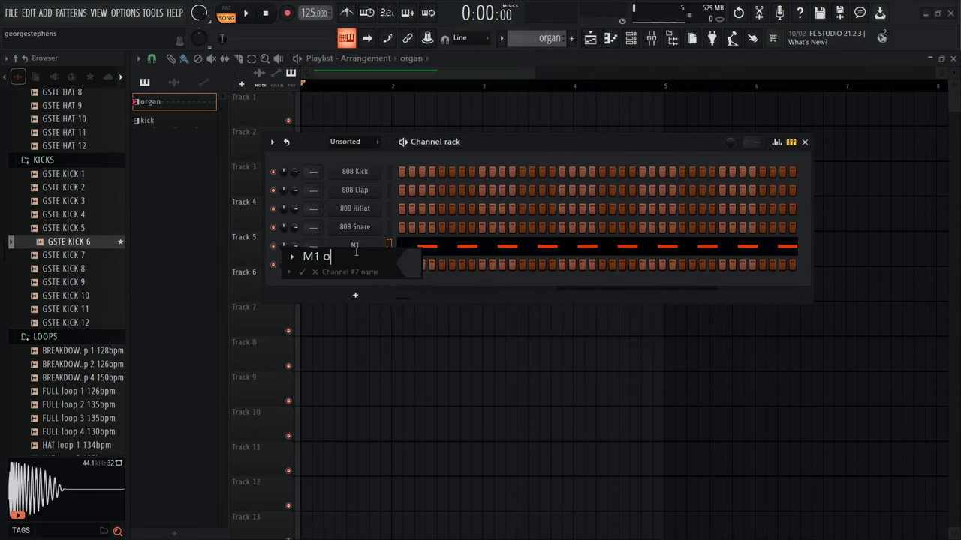
pyautogui.write('organ')
pyautogui.press('Return')
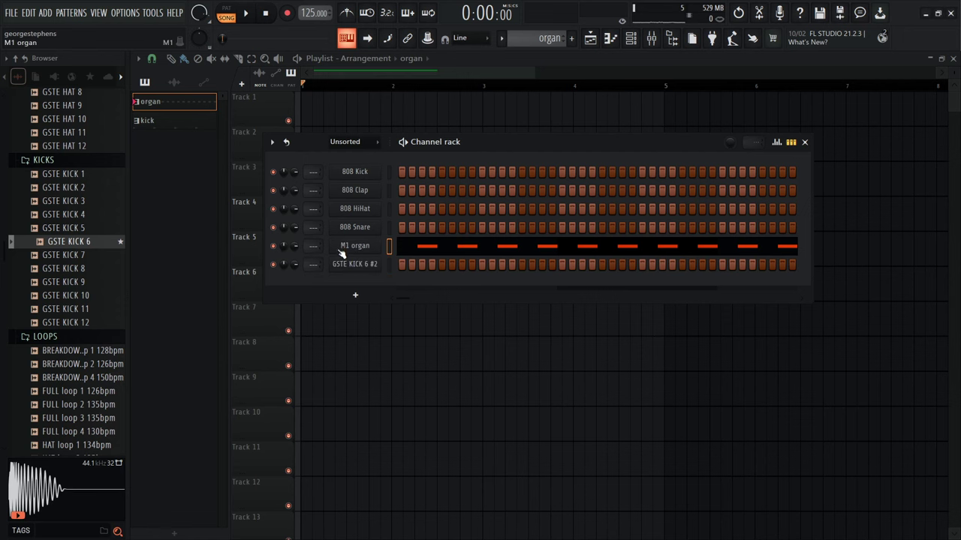
# - Route the M1 organ channel to mixer track 2, check its level during playback, and return to the playlist
pyautogui.click(350, 247)
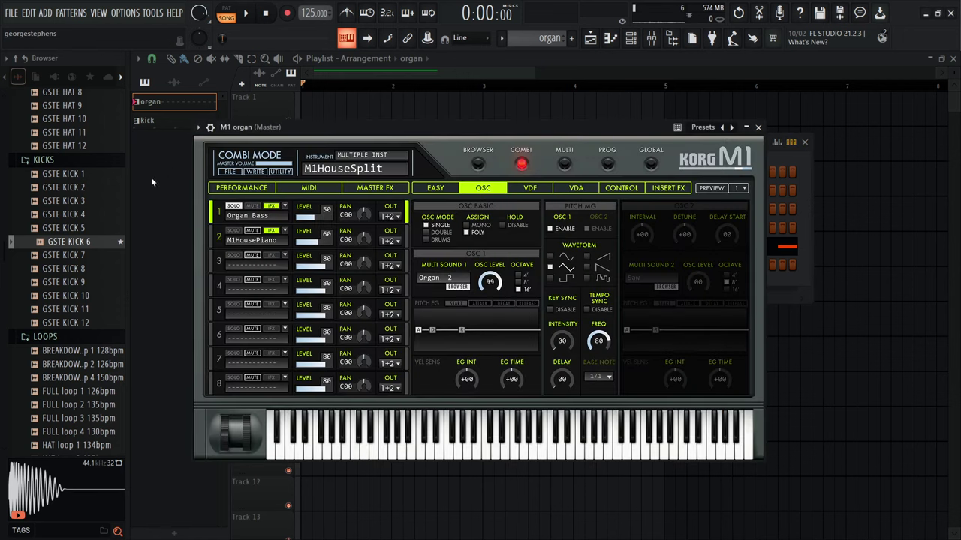
pyautogui.click(211, 128)
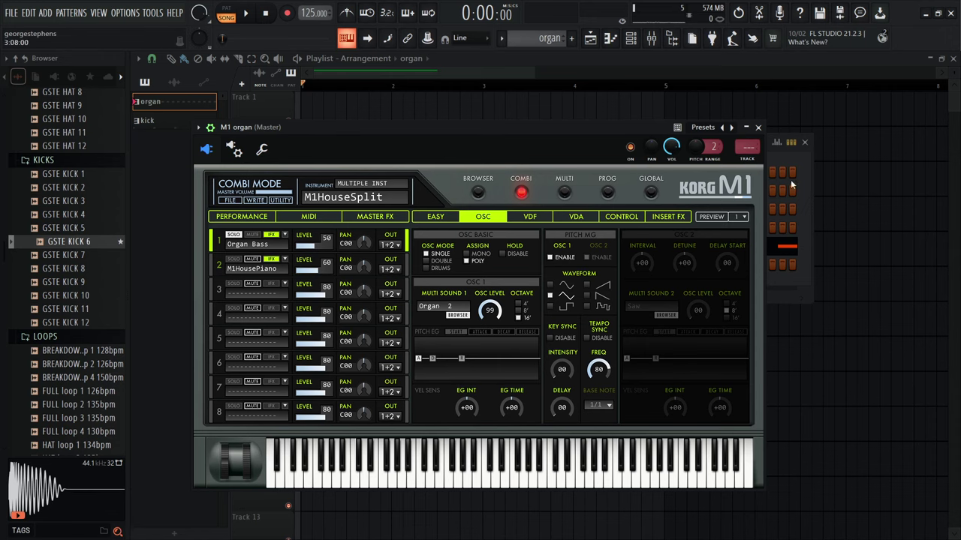
pyautogui.press('F9')
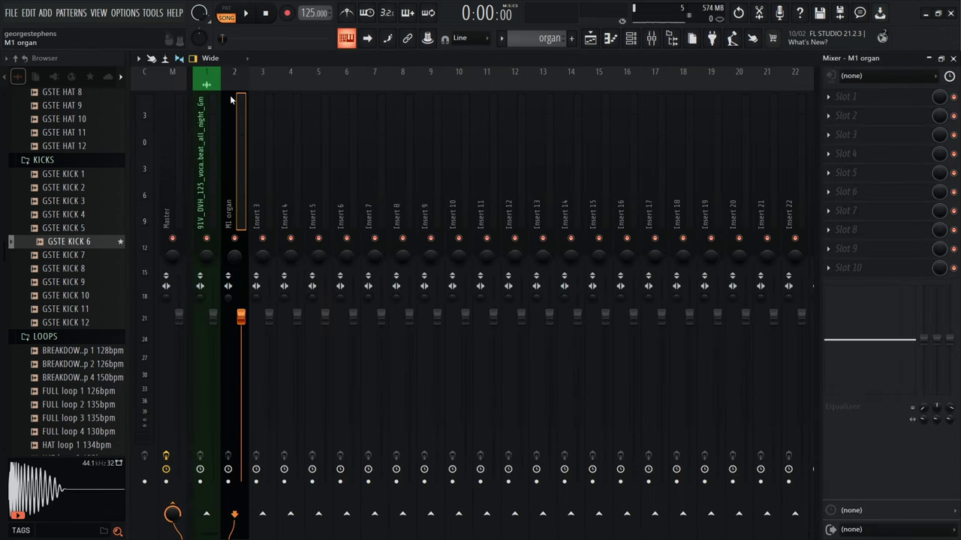
pyautogui.click(251, 15)
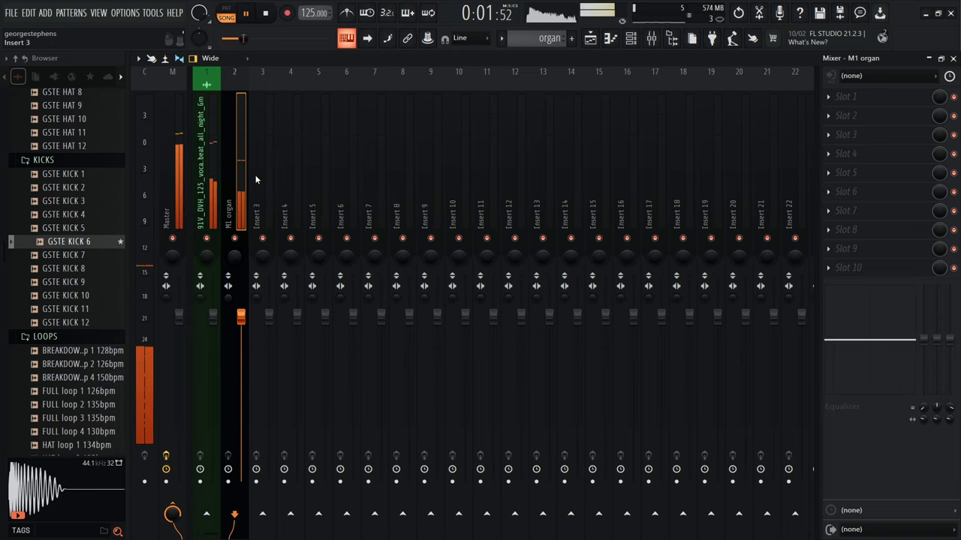
pyautogui.click(267, 15)
pyautogui.click(952, 59)
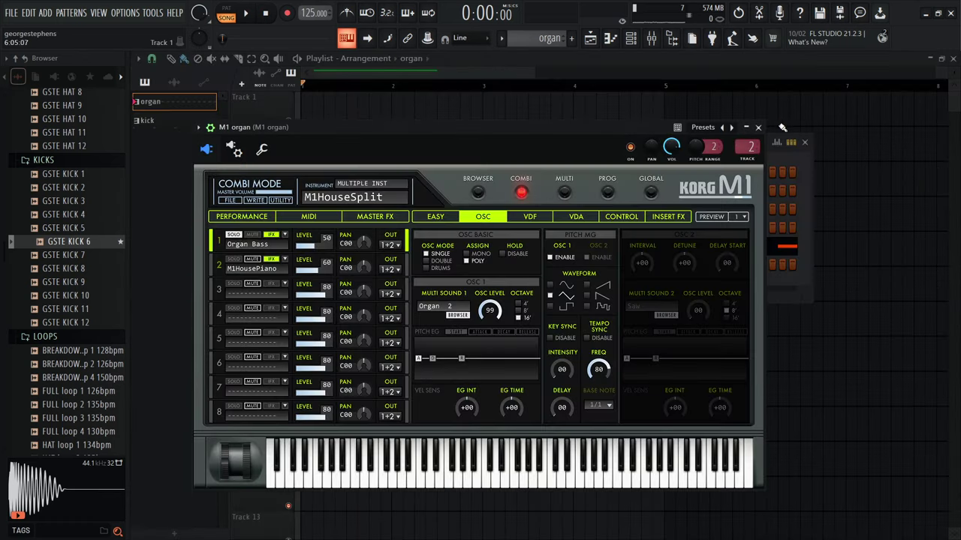
pyautogui.click(759, 128)
pyautogui.click(805, 142)
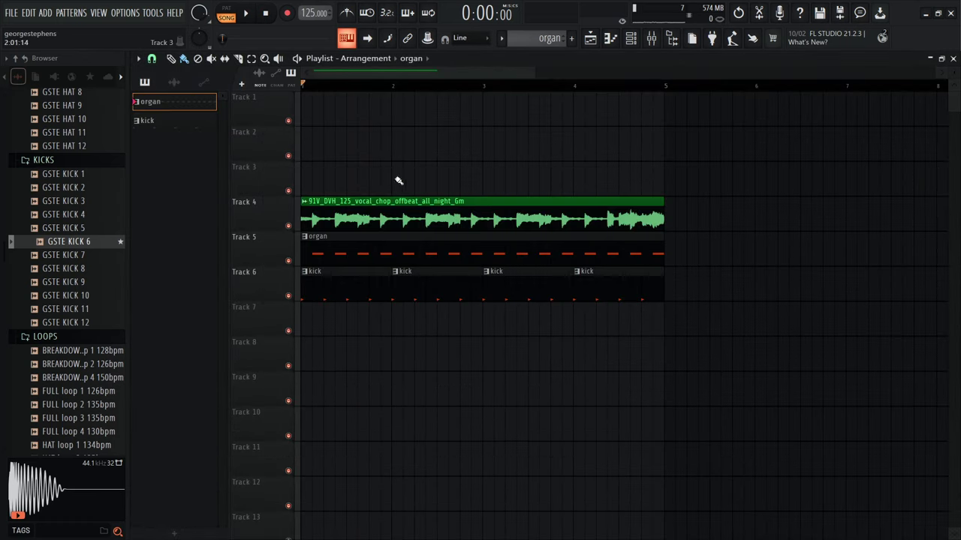
# - Route the kick pattern's GSTE KICK 6 #2 channel to mixer track 3
pyautogui.click(201, 123)
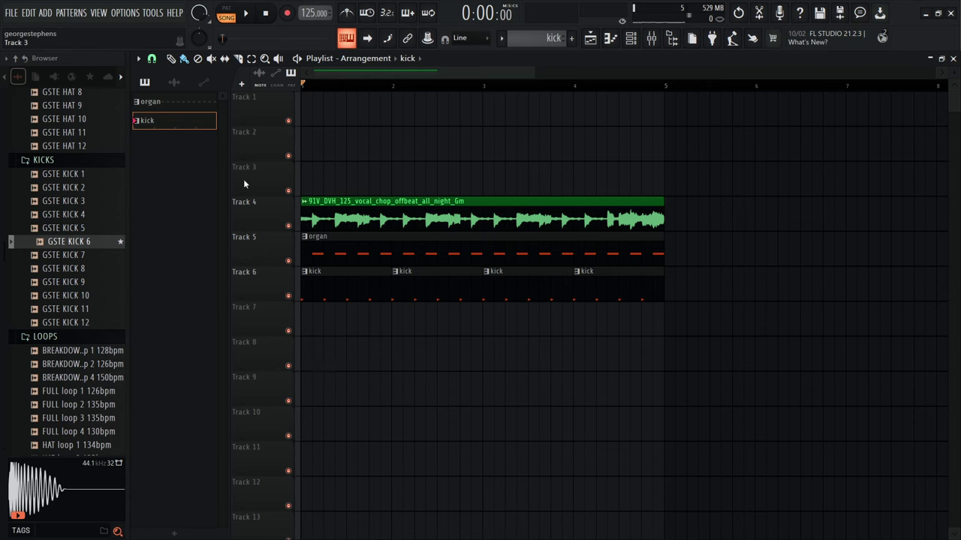
pyautogui.click(631, 39)
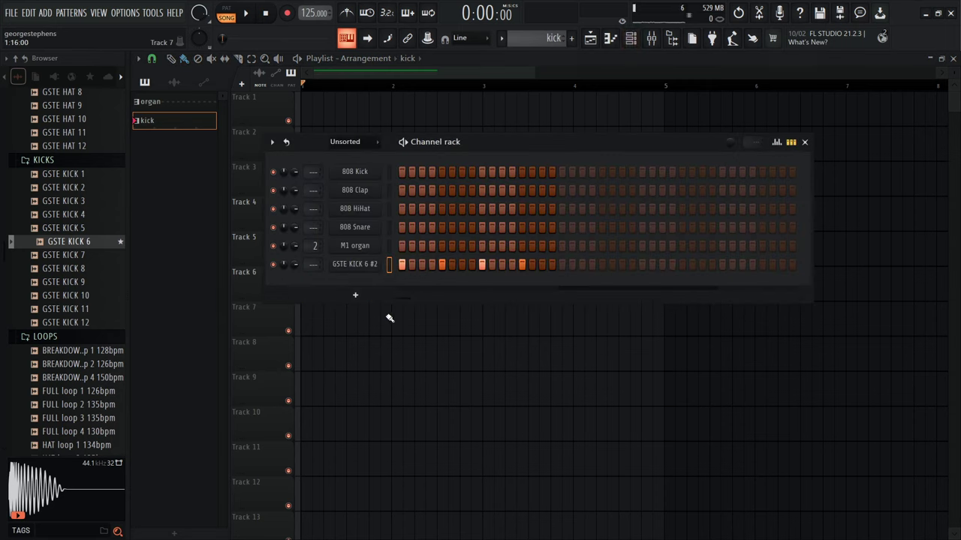
pyautogui.click(364, 269)
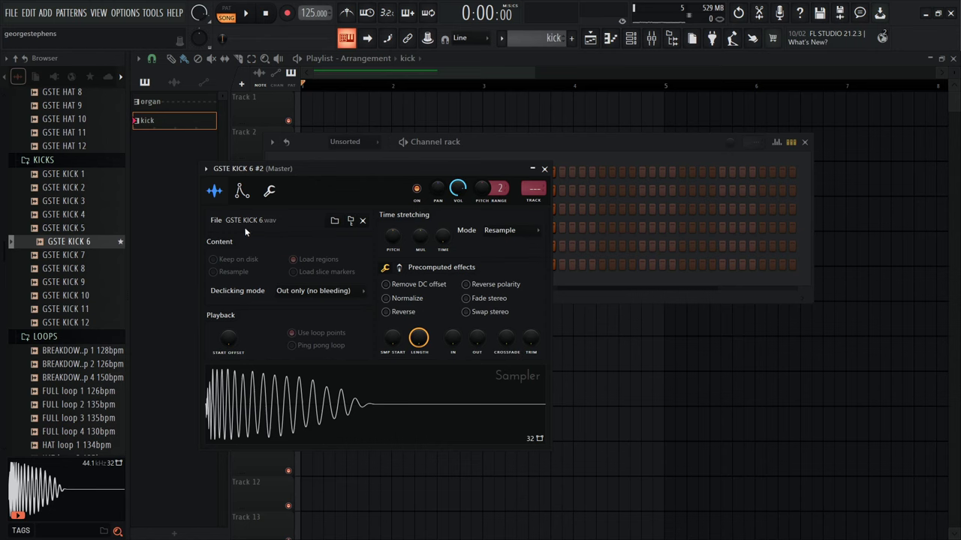
pyautogui.click(535, 206)
pyautogui.click(253, 15)
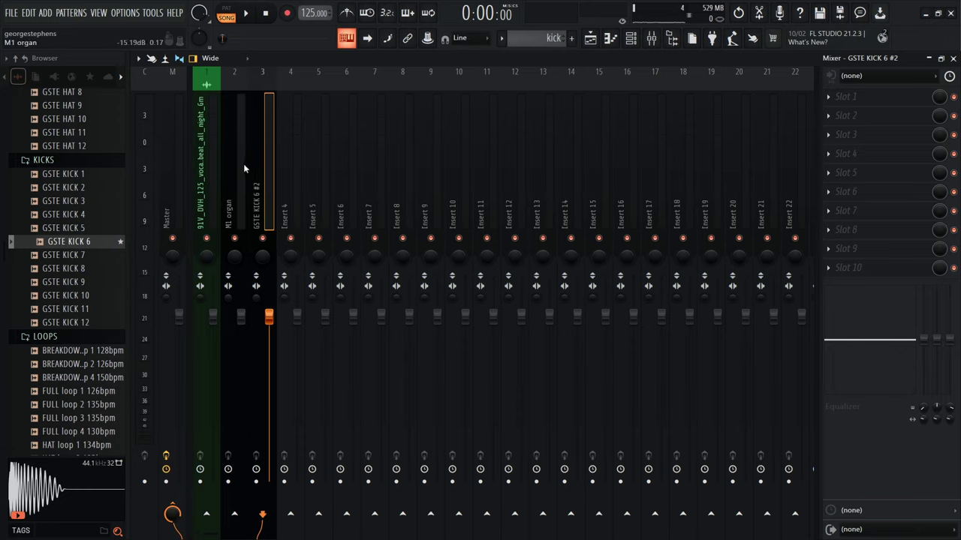
# - Raise the mixer volumes of the M1 organ, the kick and the vocal chop while the song plays, and stop playback
pyautogui.click(248, 15)
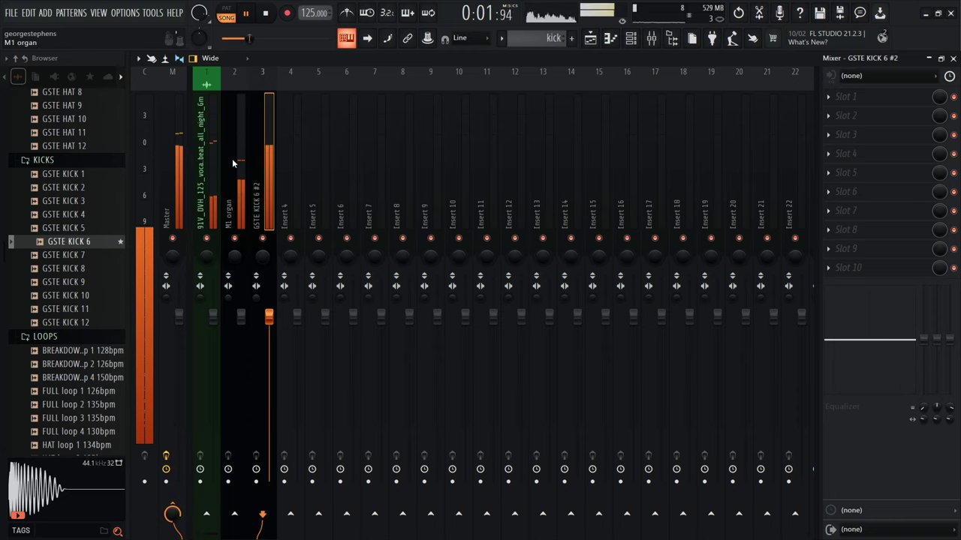
pyautogui.scroll(3, 242, 318)
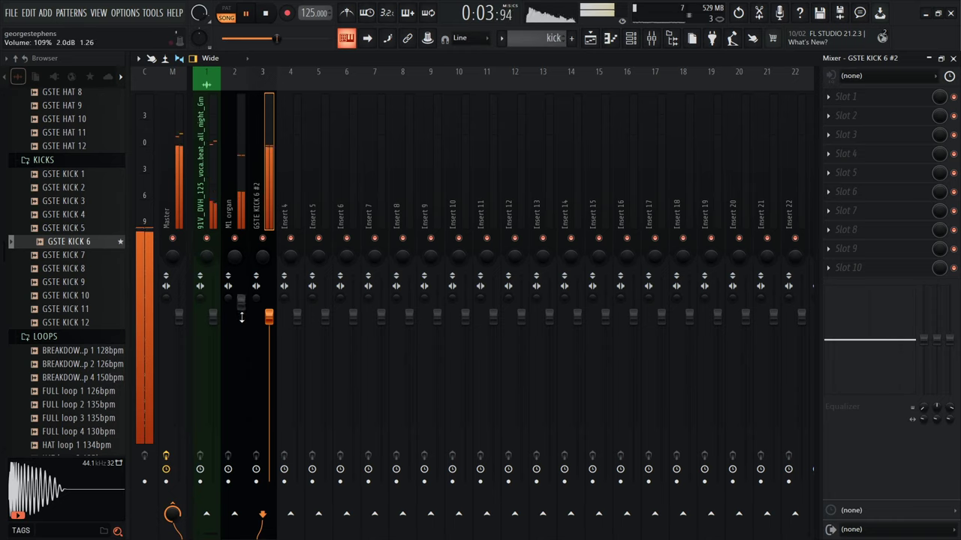
pyautogui.scroll(1, 242, 318)
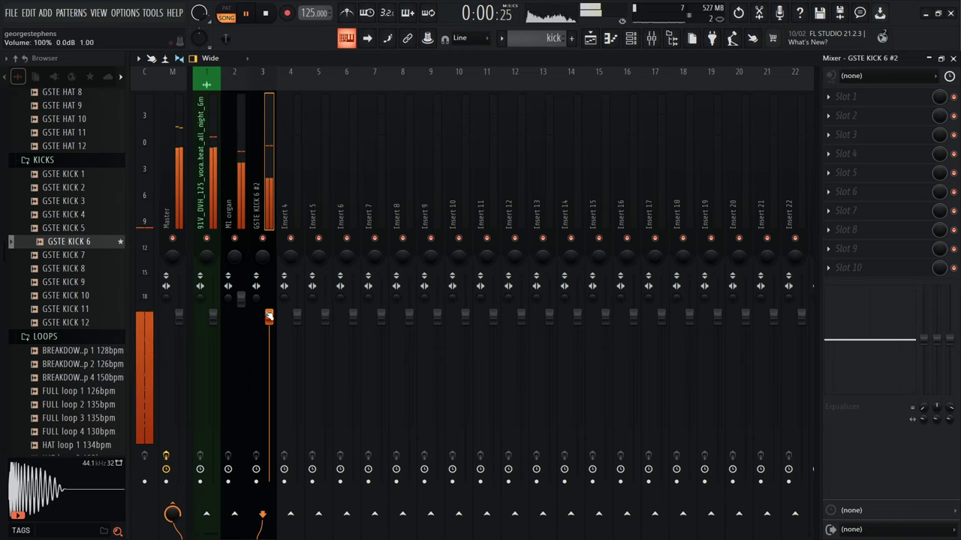
pyautogui.scroll(3, 269, 314)
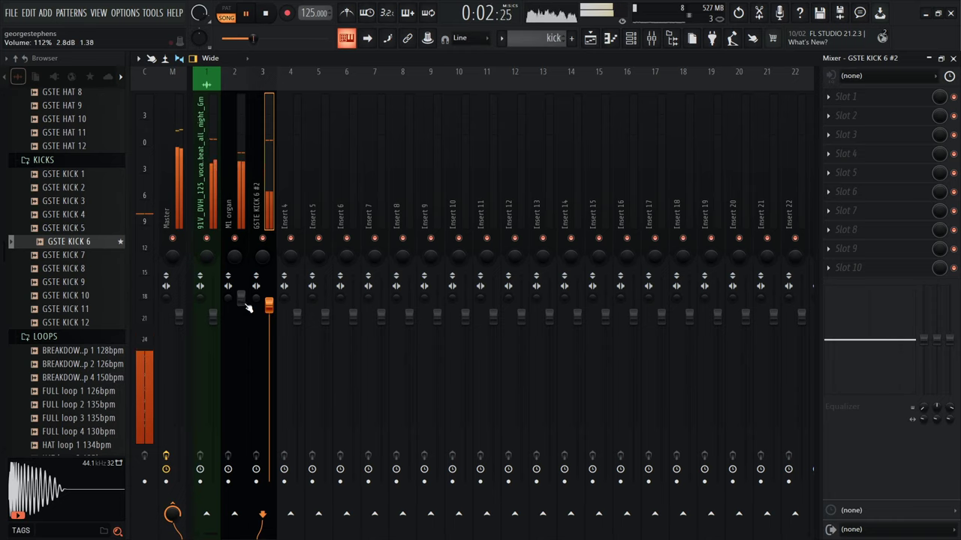
pyautogui.scroll(2, 244, 304)
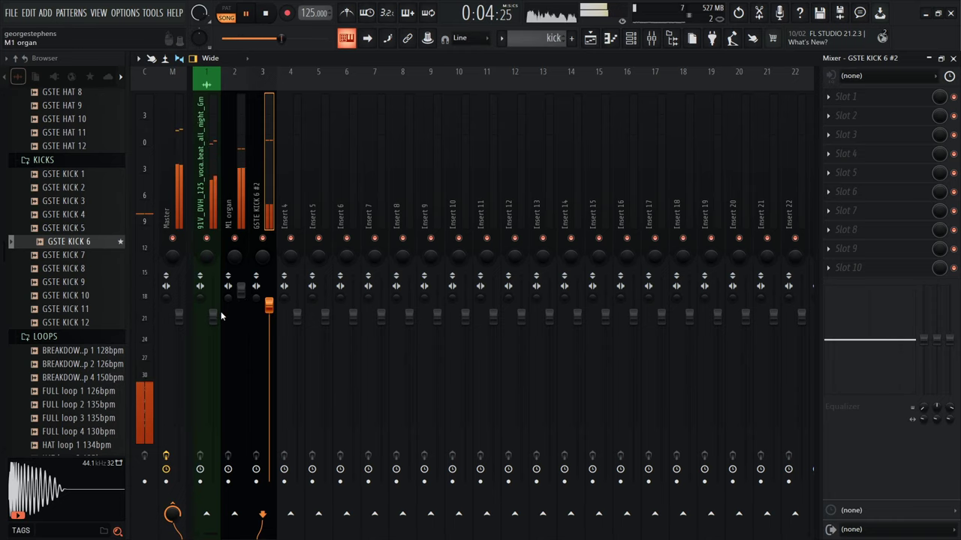
pyautogui.scroll(2, 218, 314)
pyautogui.press('space')
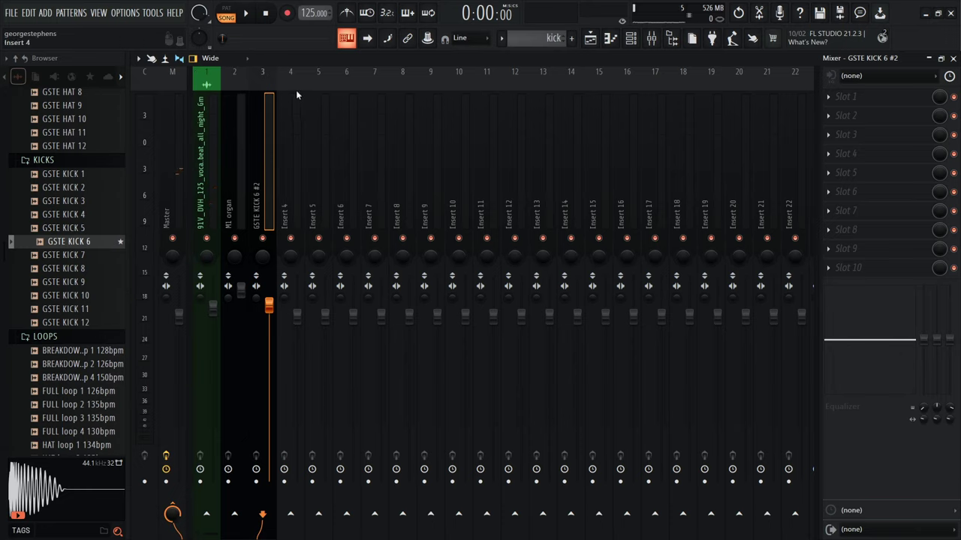
# - Switch playback to pattern mode and open the organ pattern's notes in the piano roll
pyautogui.click(226, 14)
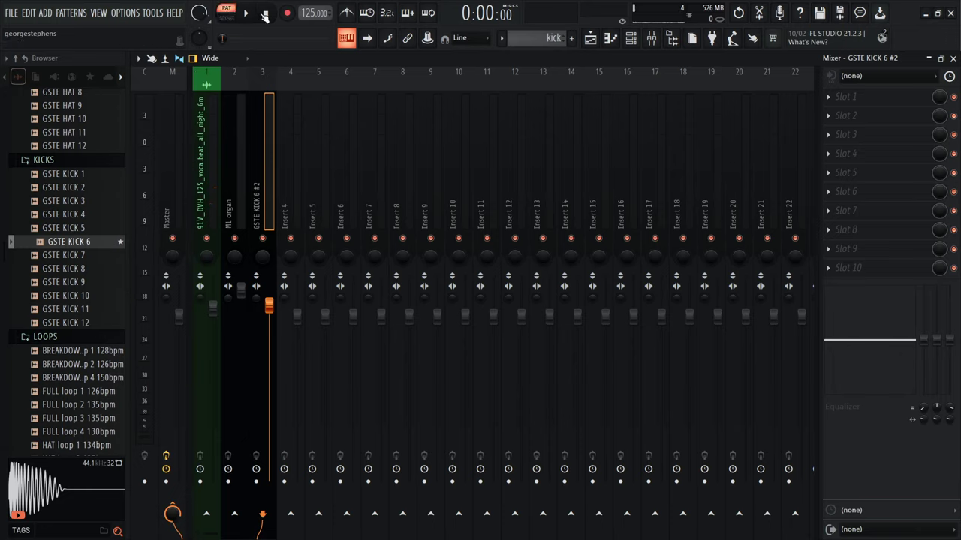
pyautogui.click(259, 13)
pyautogui.click(953, 58)
pyautogui.doubleClick(172, 102)
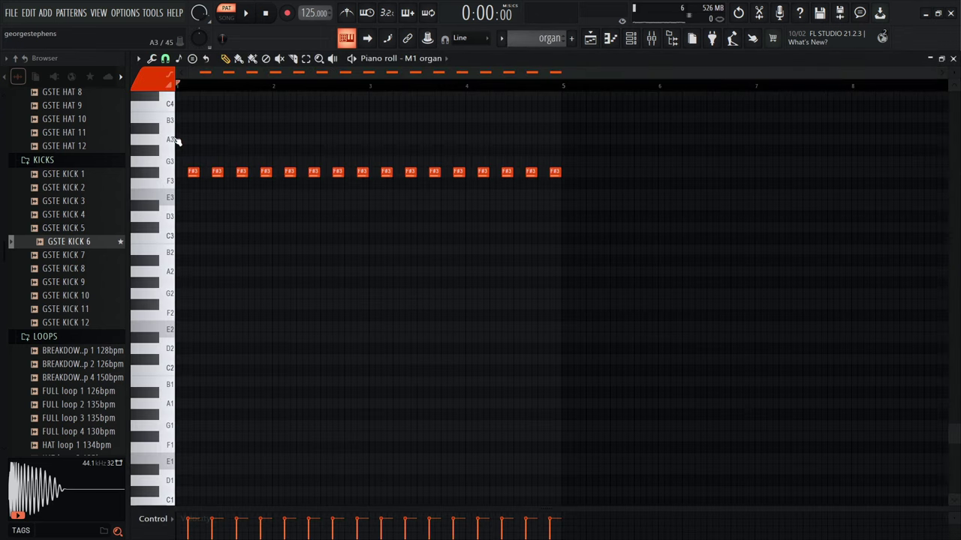
# - Play the organ pattern to check its level in the mixer, stop playback and return to the playlist
pyautogui.click(652, 43)
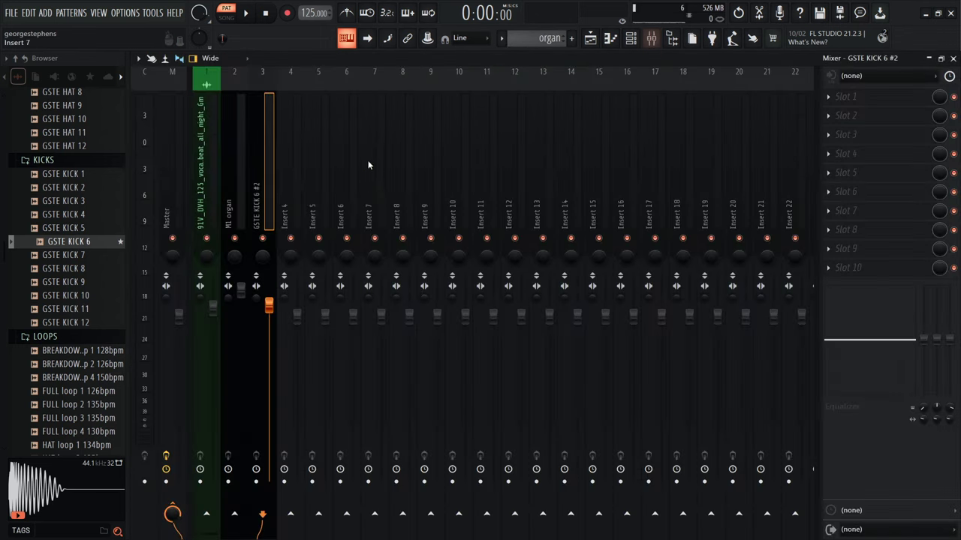
pyautogui.click(248, 13)
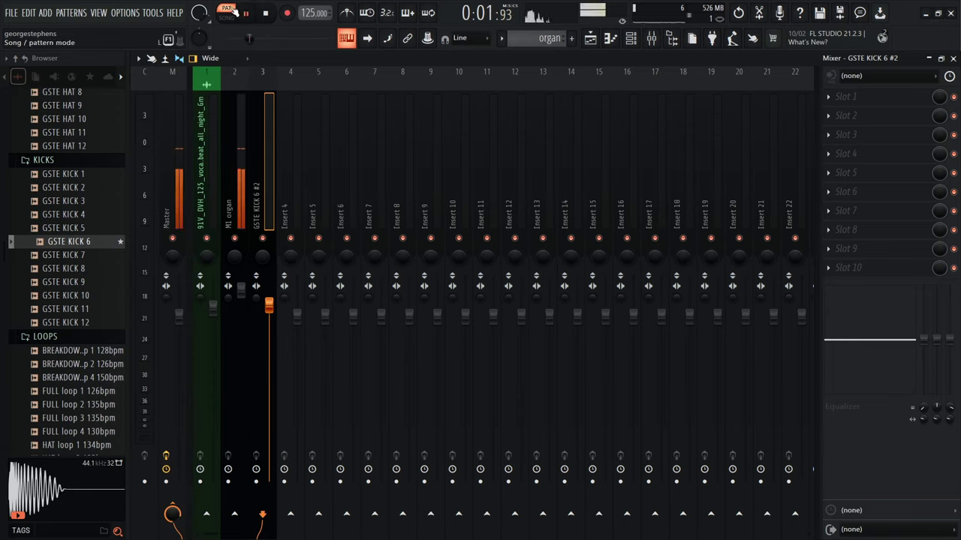
pyautogui.press('space')
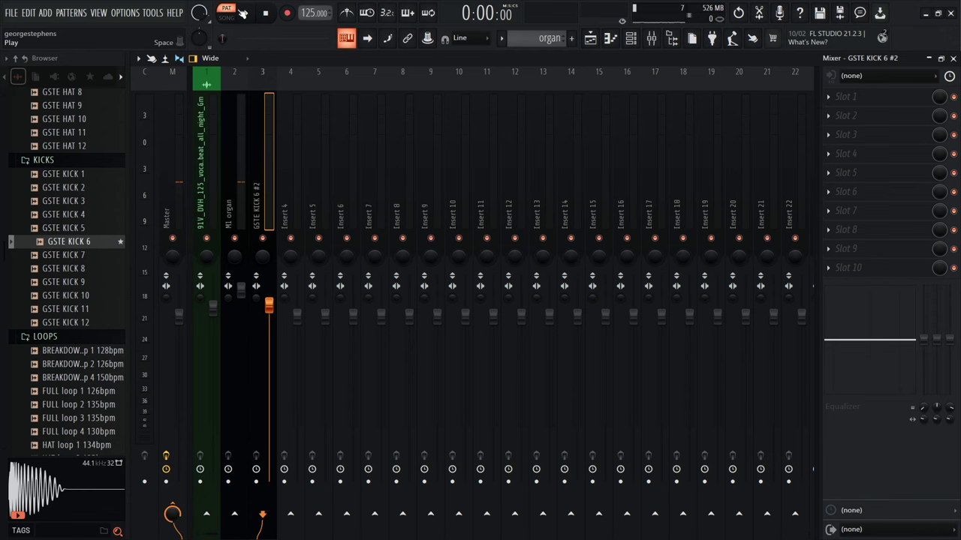
pyautogui.click(954, 58)
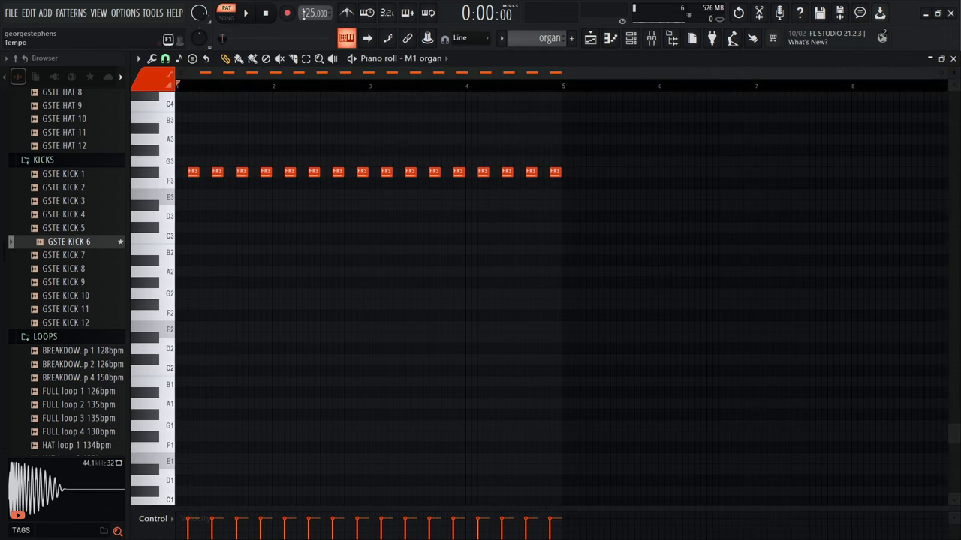
pyautogui.click(953, 60)
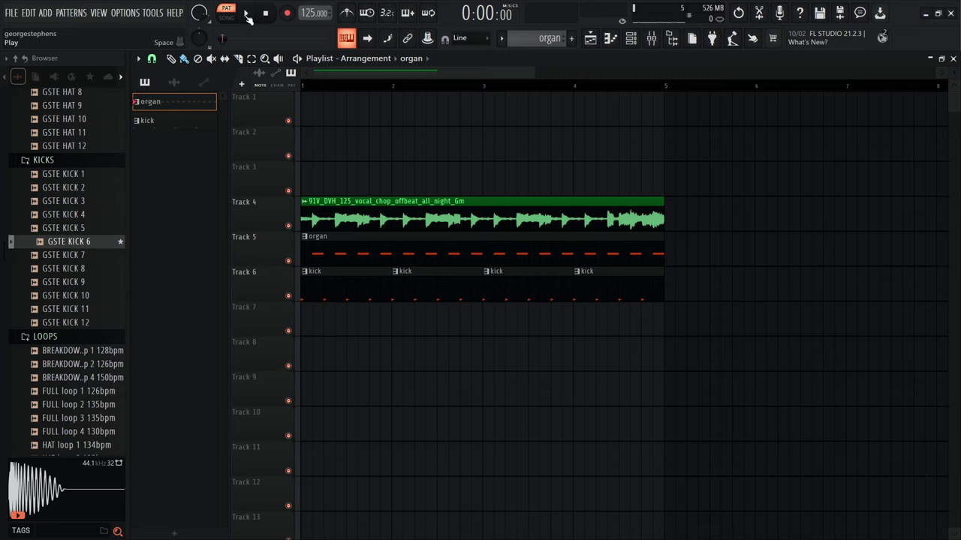
# - Switch playback to song mode and listen to the arrangement of vocal chop, organ and kick
pyautogui.click(248, 16)
pyautogui.click(267, 15)
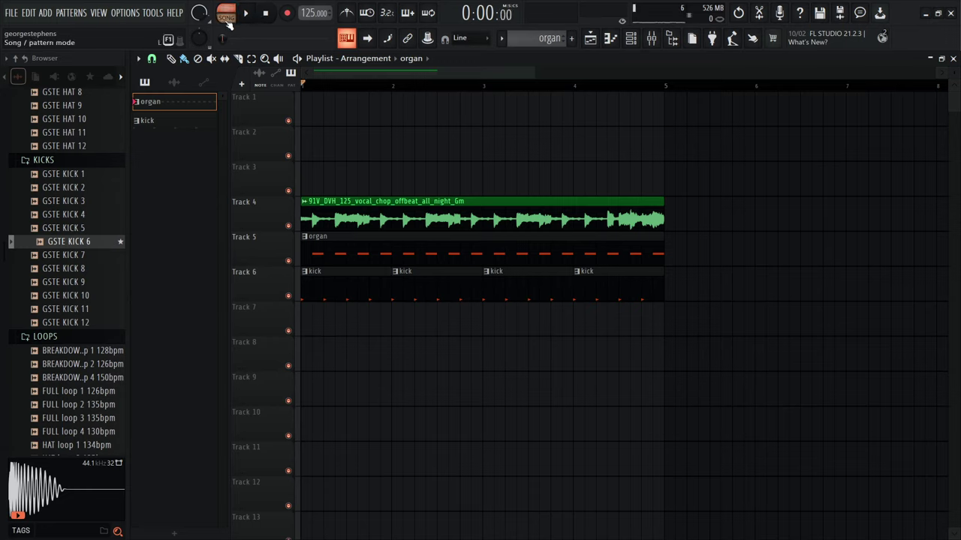
pyautogui.click(248, 14)
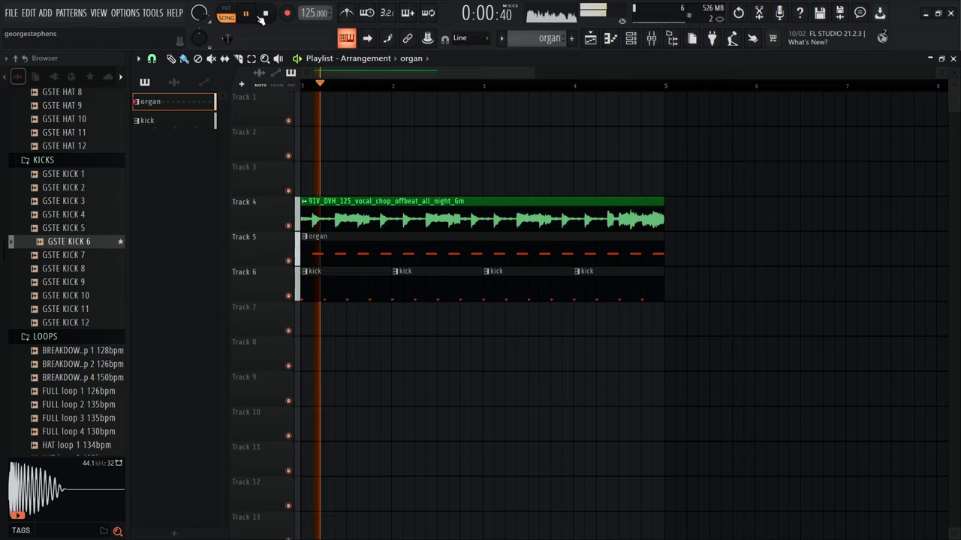
pyautogui.click(265, 14)
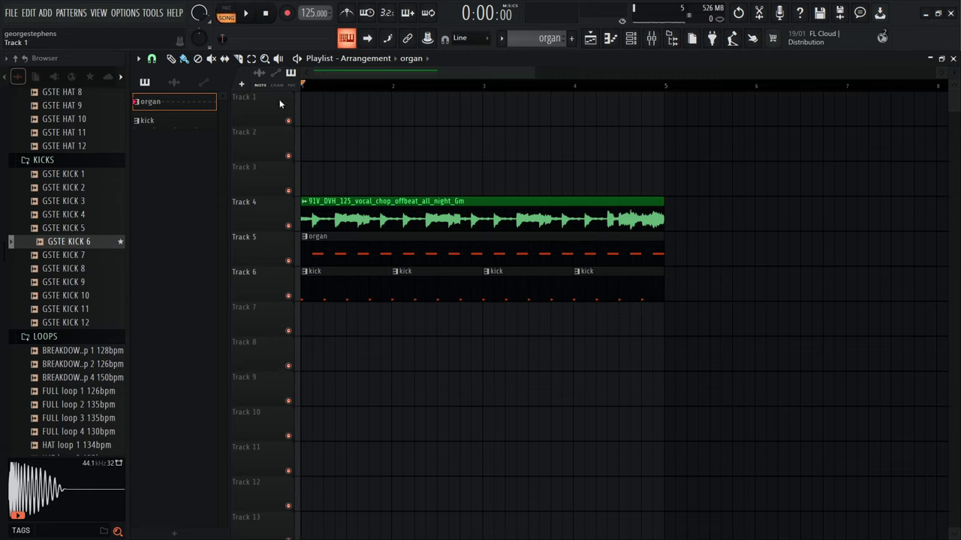
# - Compare the song with the kick and organ playlist tracks muted and unmuted, leave both enabled and stop playback
pyautogui.click(289, 296)
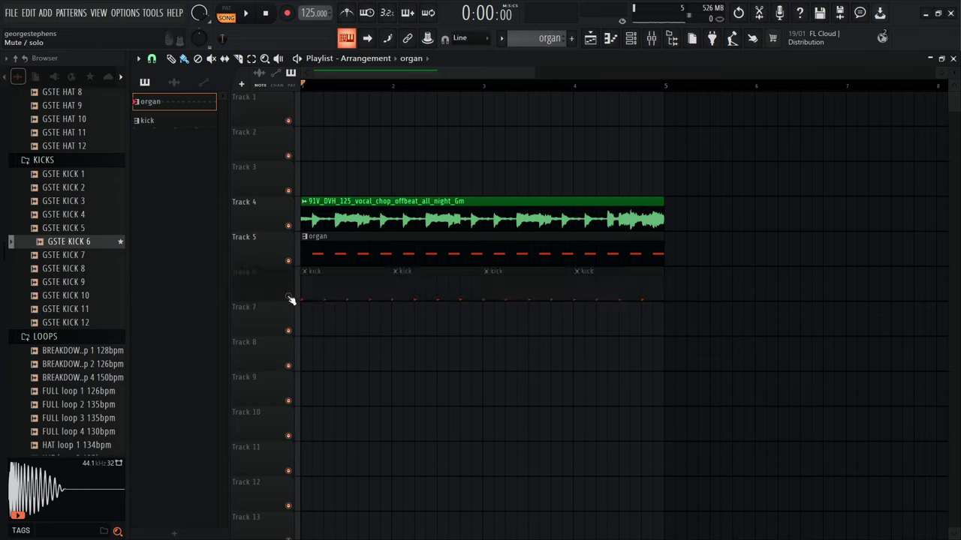
pyautogui.press('space')
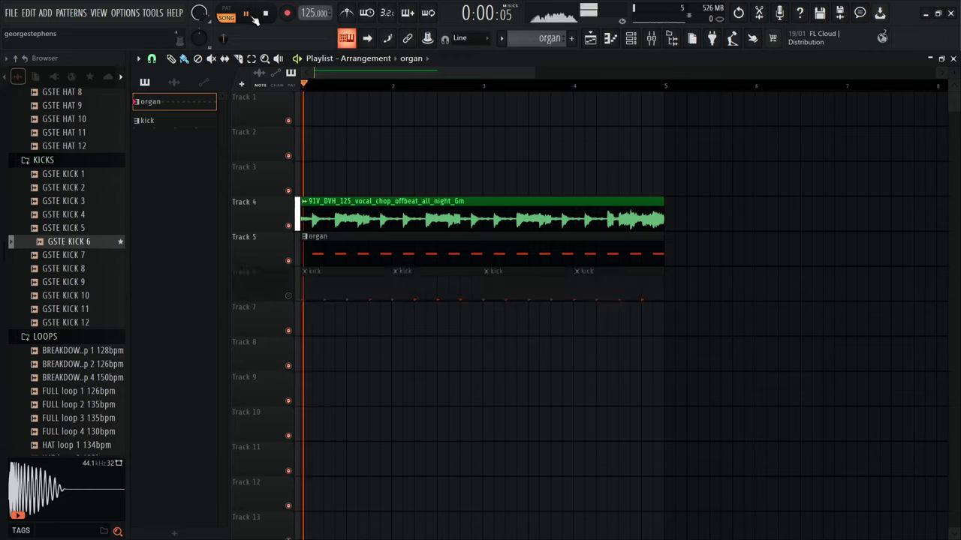
pyautogui.click(267, 14)
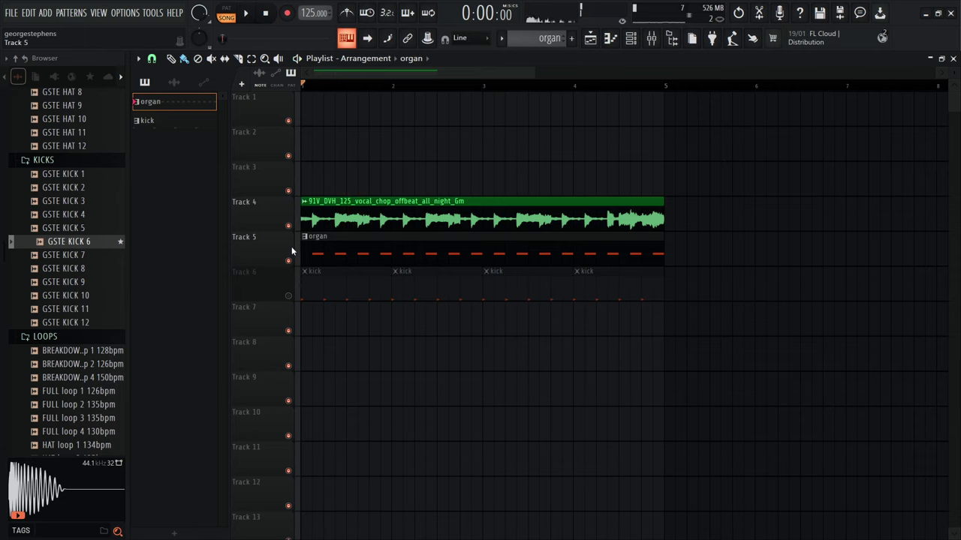
pyautogui.click(289, 296)
pyautogui.press('space')
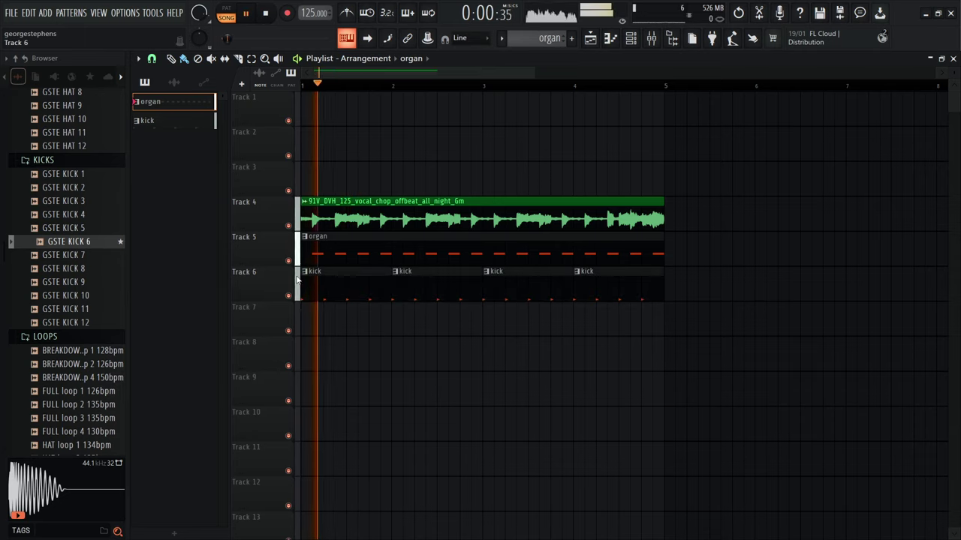
pyautogui.click(289, 297)
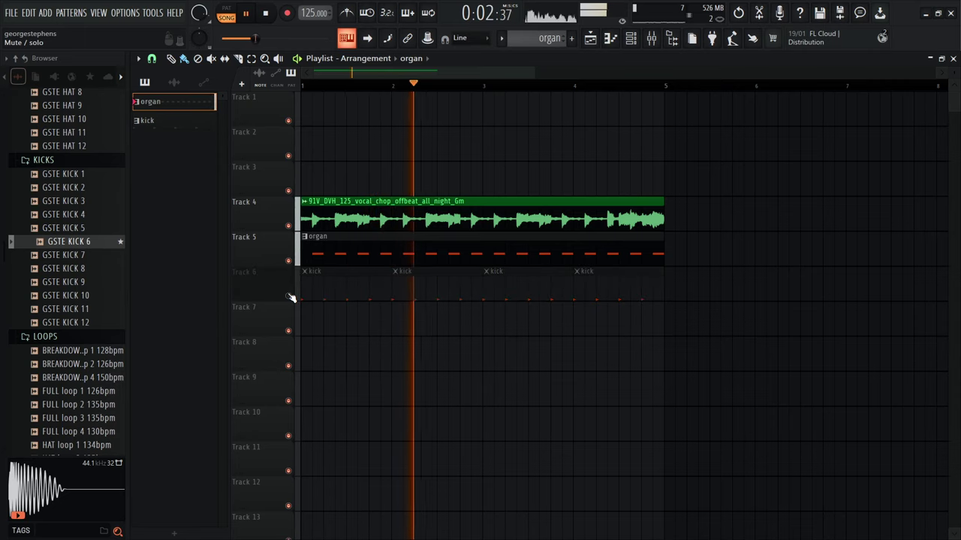
pyautogui.click(289, 296)
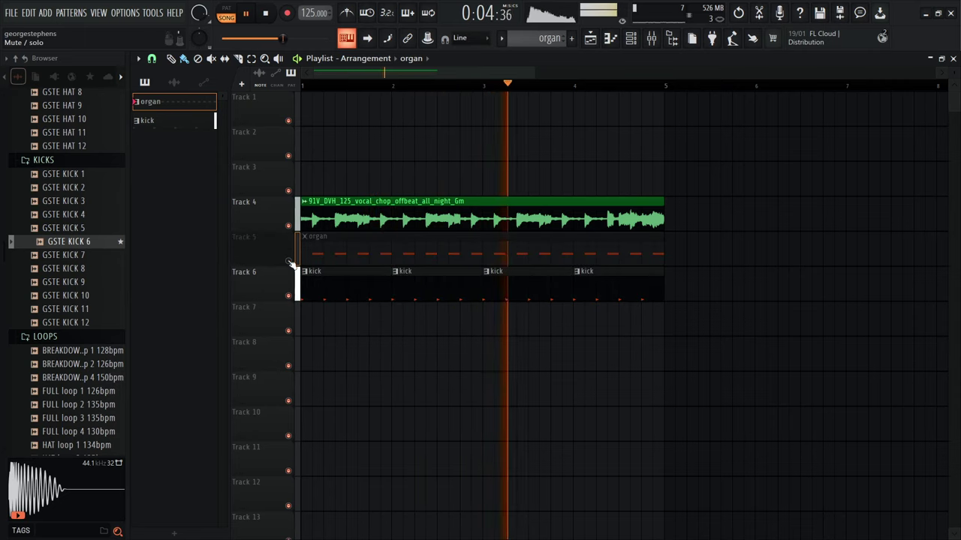
pyautogui.click(266, 13)
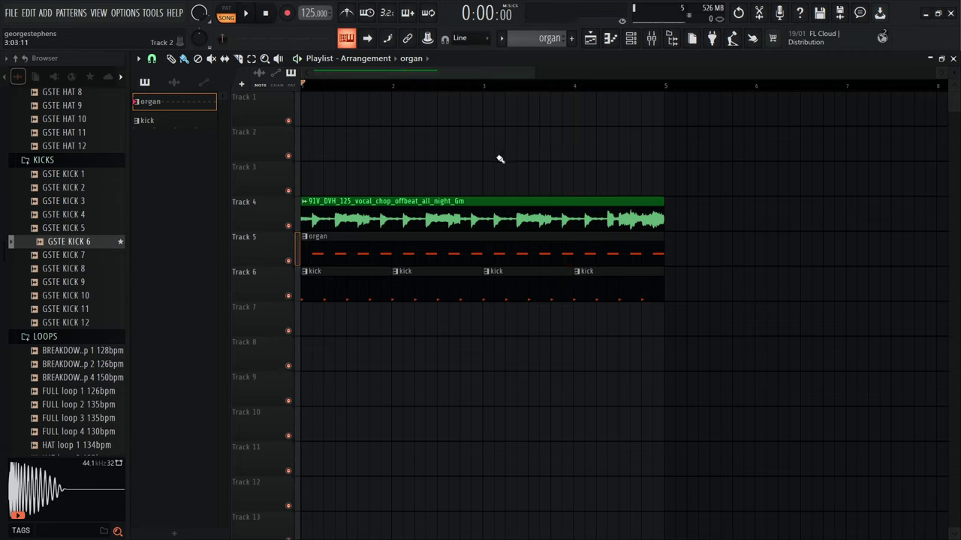
# - Select the M1 organ's mixer track, switch playback to pattern mode and audition the organ on its own
pyautogui.click(647, 42)
pyautogui.click(241, 156)
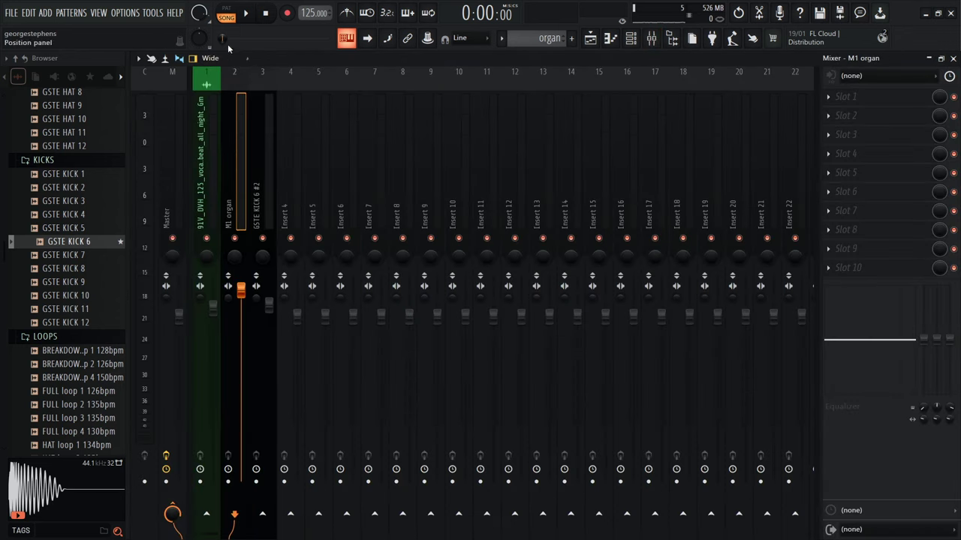
pyautogui.press('space')
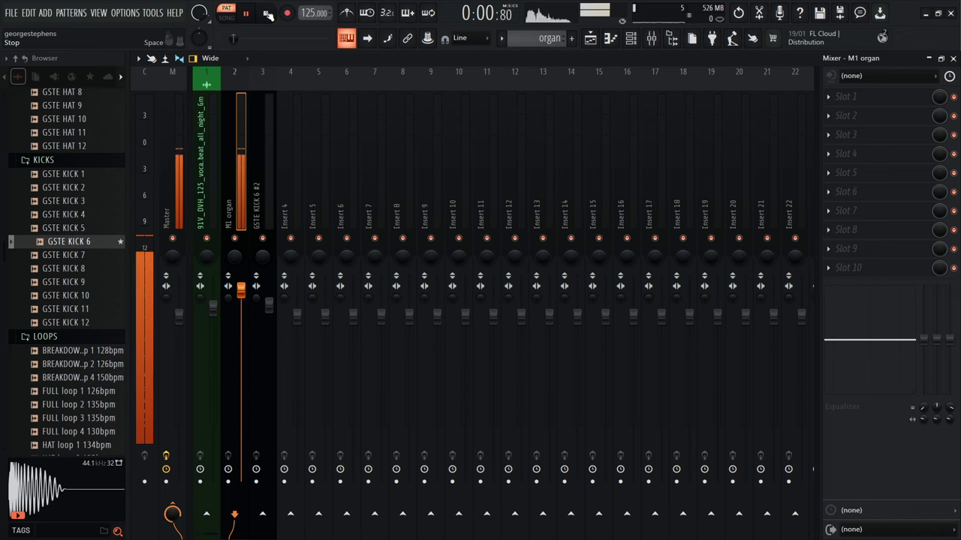
pyautogui.click(272, 18)
# - Add Fruity Reeverb 2 to the first effect slot of the M1 organ track and reposition its window
pyautogui.click(835, 95)
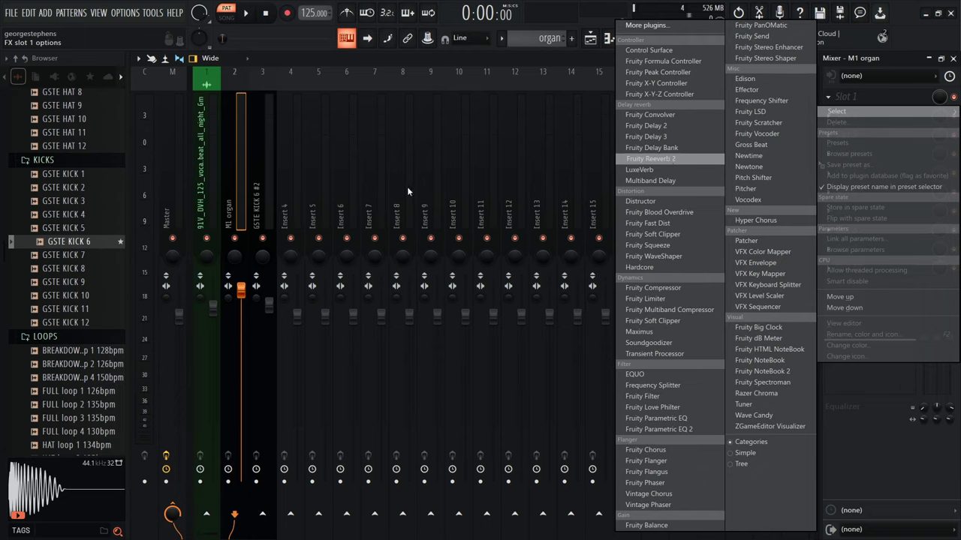
pyautogui.click(650, 159)
pyautogui.moveTo(408, 203); pyautogui.dragTo(526, 103)
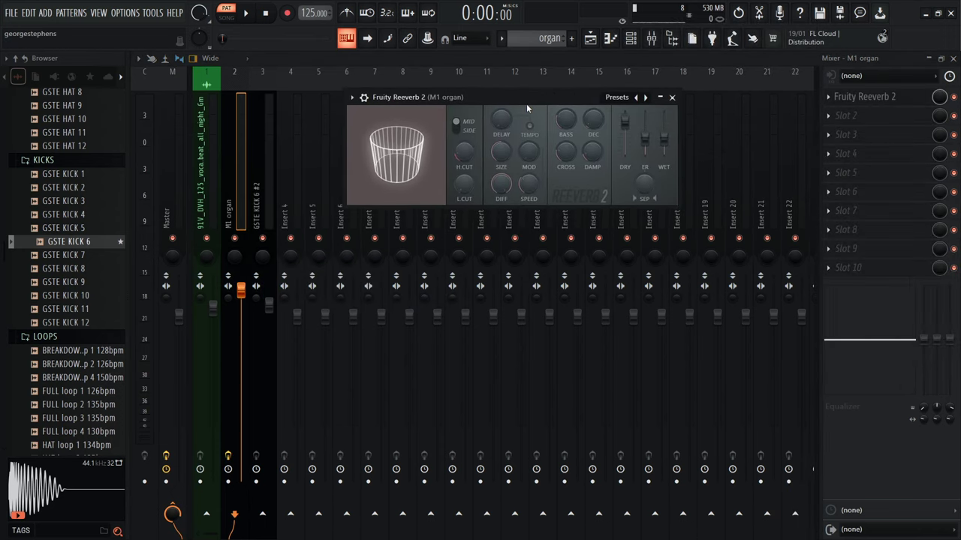
# - Adjust the organ reverb's decay time, predelay and dry level while the pattern plays, and stop playback
pyautogui.click(246, 13)
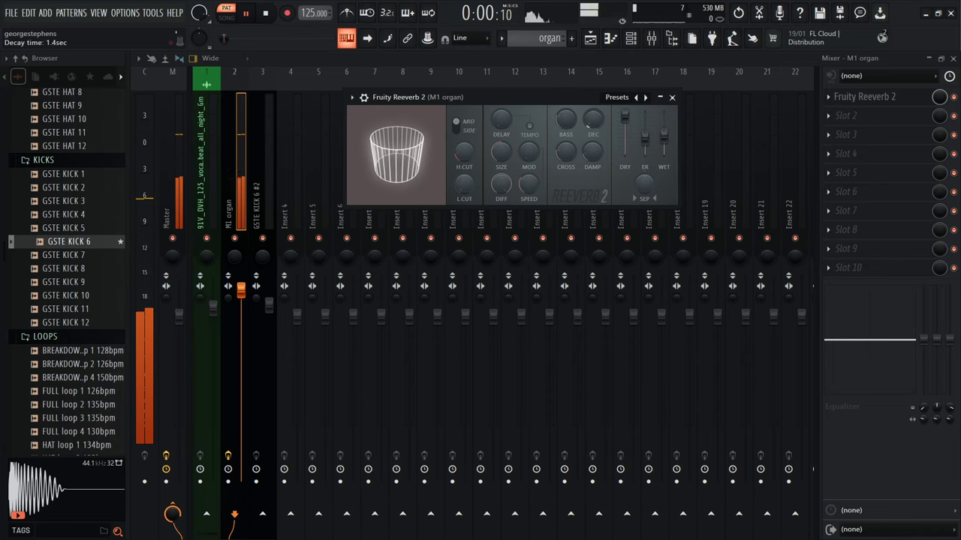
pyautogui.moveTo(595, 123); pyautogui.dragTo(595, 114)
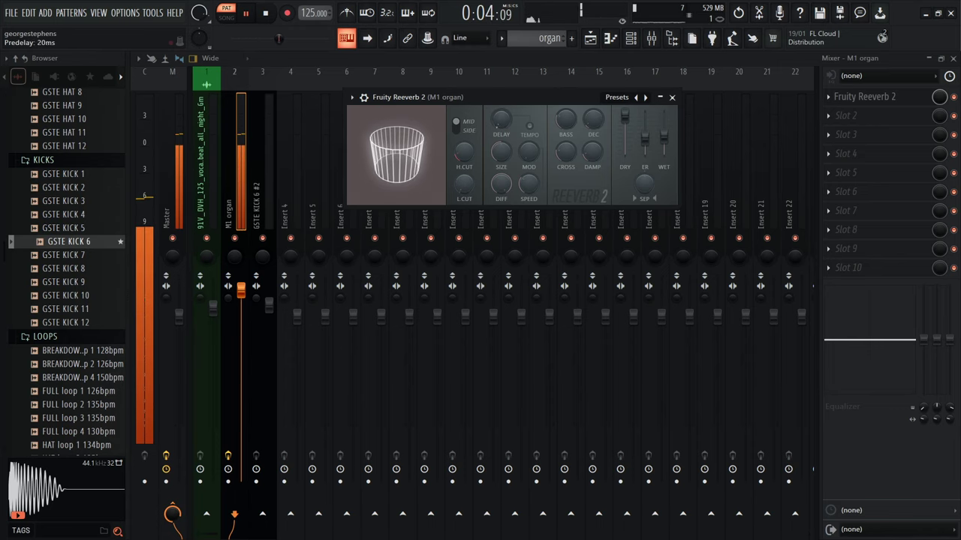
pyautogui.scroll(-3, 502, 120)
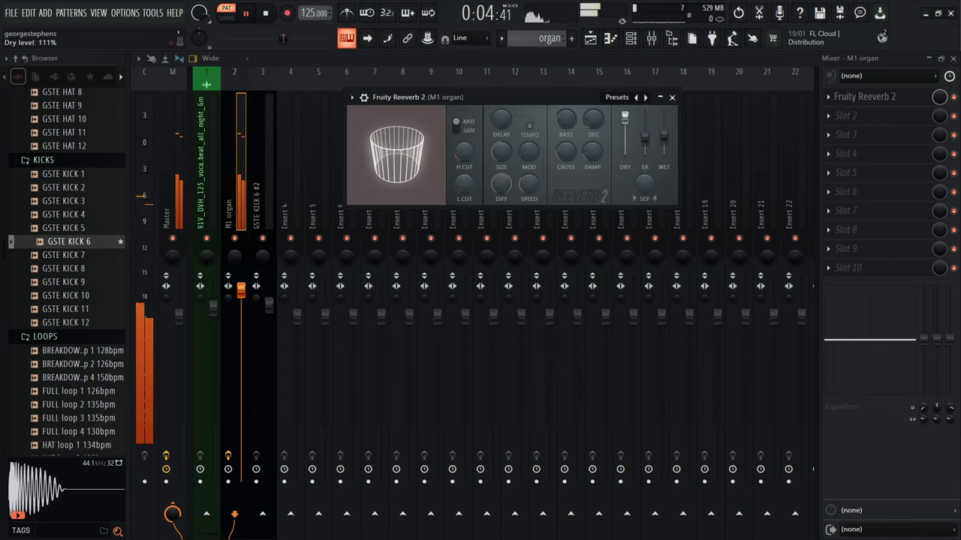
pyautogui.press('space')
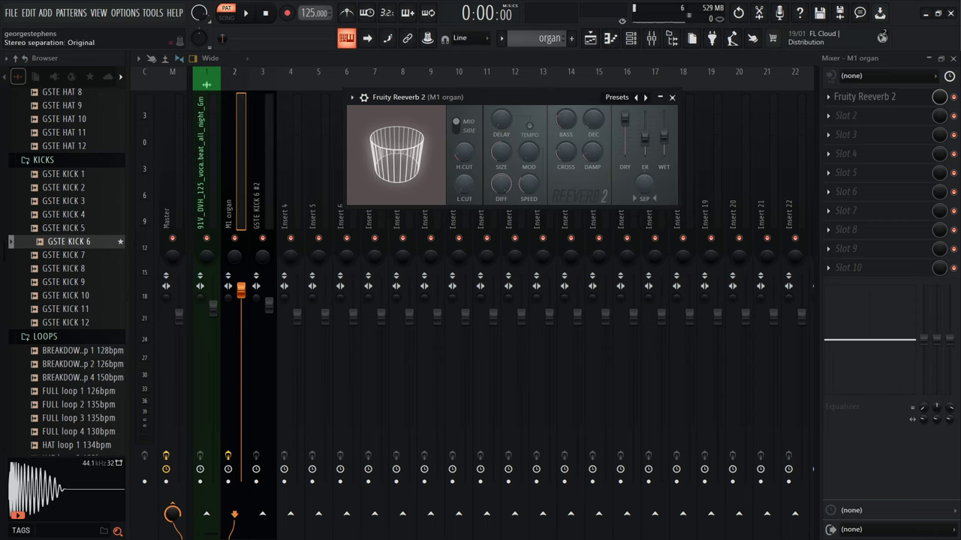
# - Try different stereo separation settings on the organ's reverb during playback and return the control to its original position
pyautogui.press('space')
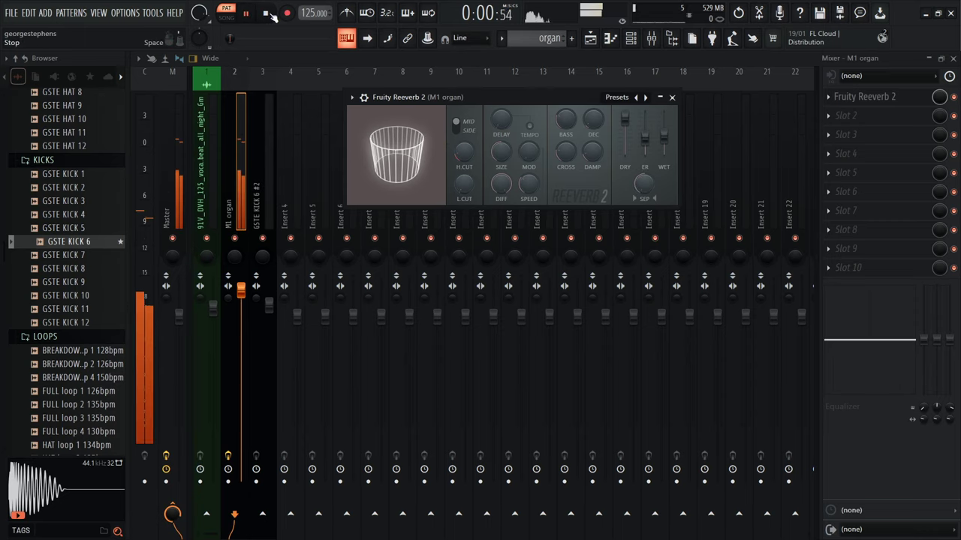
pyautogui.click(267, 15)
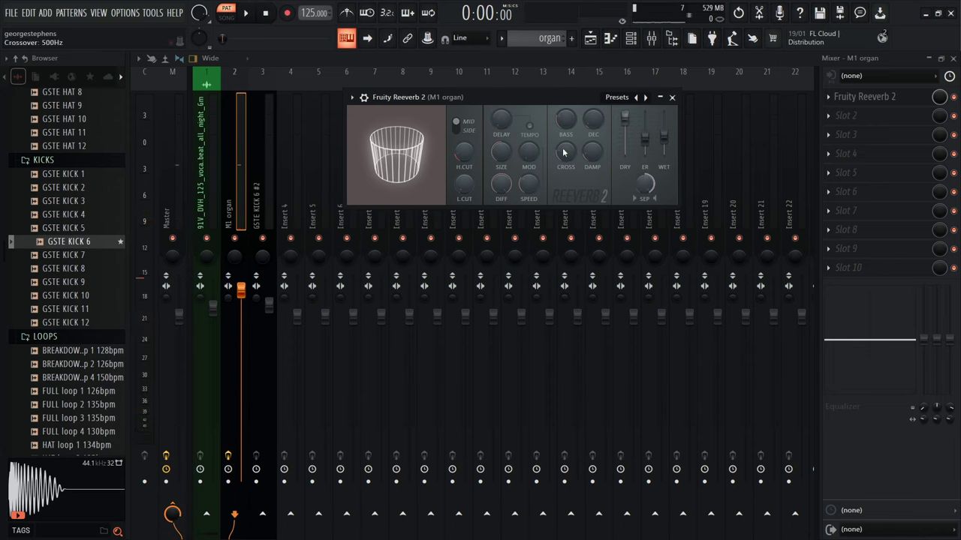
pyautogui.click(264, 14)
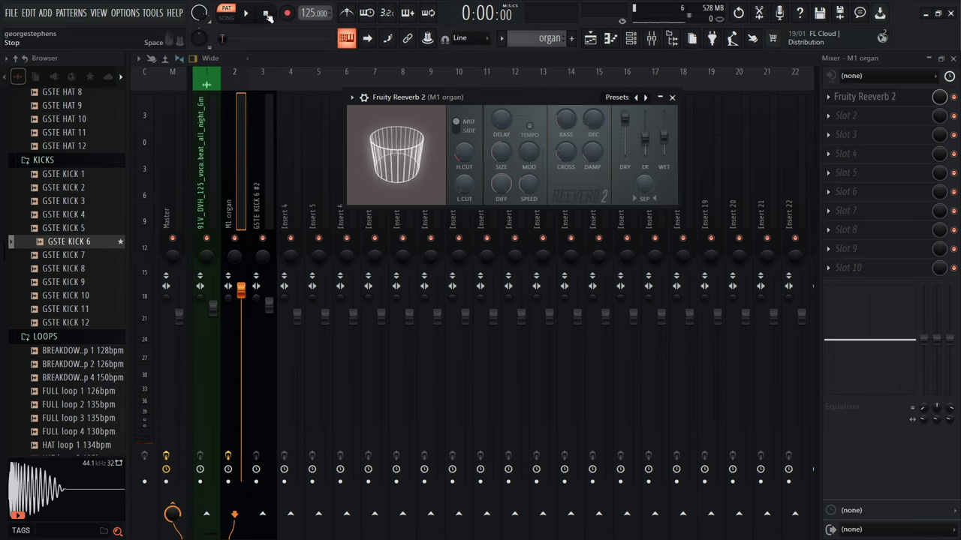
pyautogui.click(265, 13)
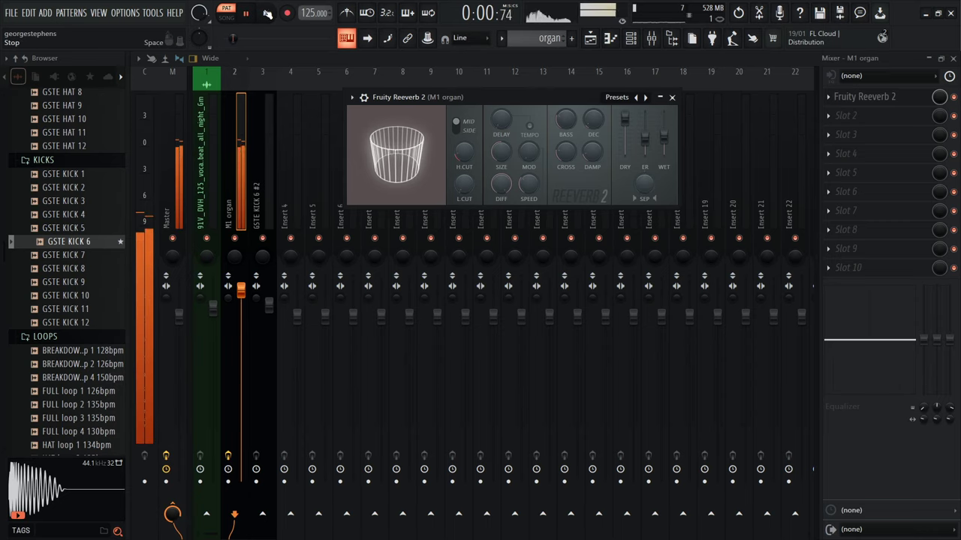
# - Listen to the organ through the reverb, stop playback and close the Fruity Reeverb 2 window
pyautogui.click(672, 96)
pyautogui.click(863, 99)
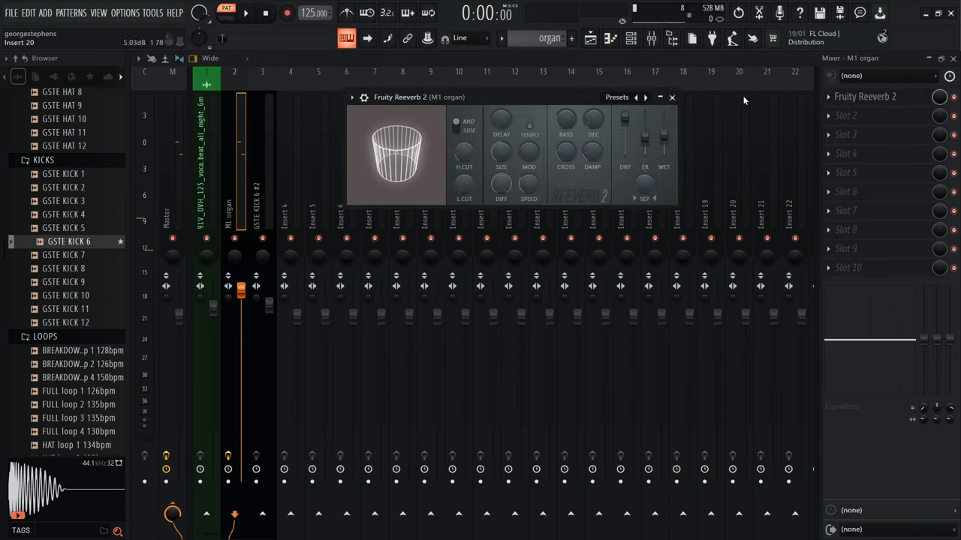
pyautogui.click(265, 14)
pyautogui.click(671, 97)
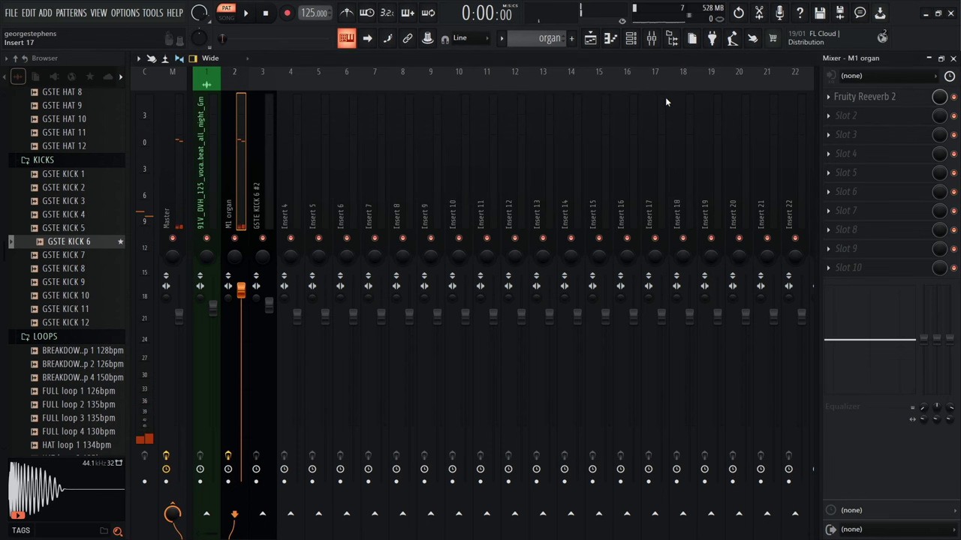
pyautogui.click(865, 124)
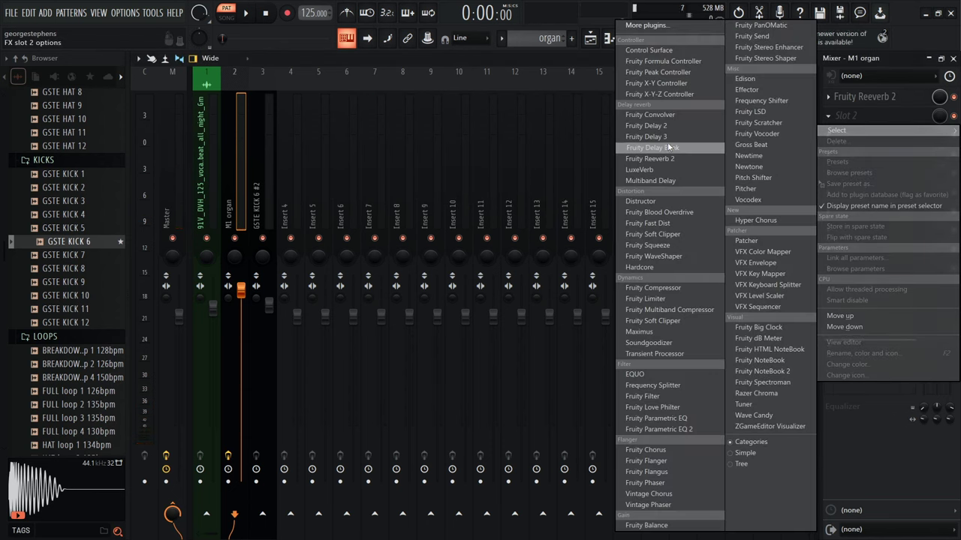
pyautogui.click(594, 58)
pyautogui.click(952, 58)
# - Play the arrangement in song mode and lower the M1 organ mixer track's volume to balance it against the kick
pyautogui.click(505, 85)
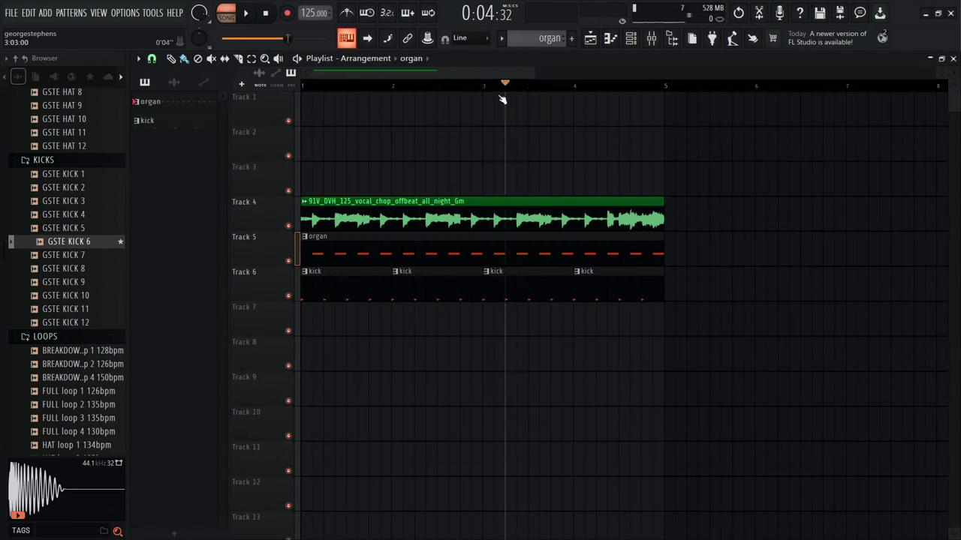
pyautogui.click(226, 17)
pyautogui.click(246, 14)
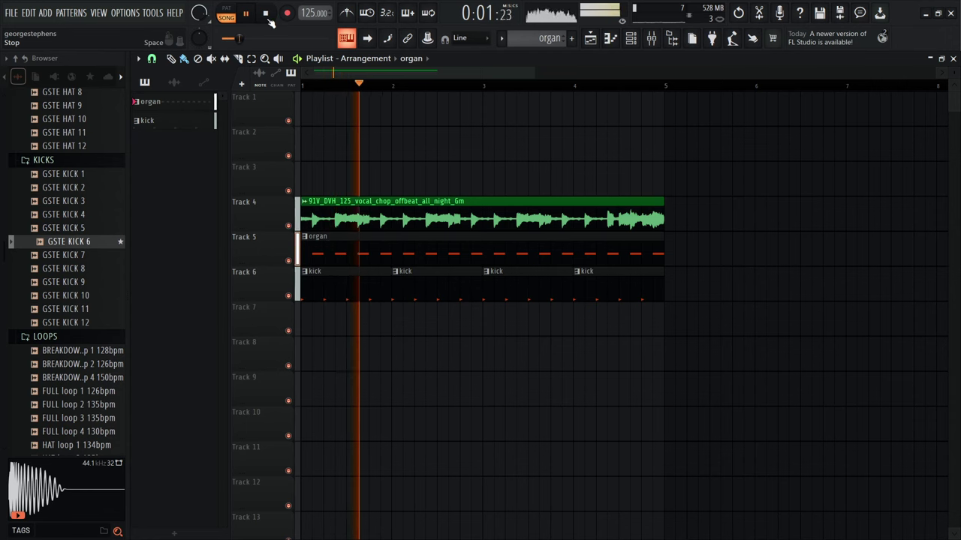
pyautogui.press('F9')
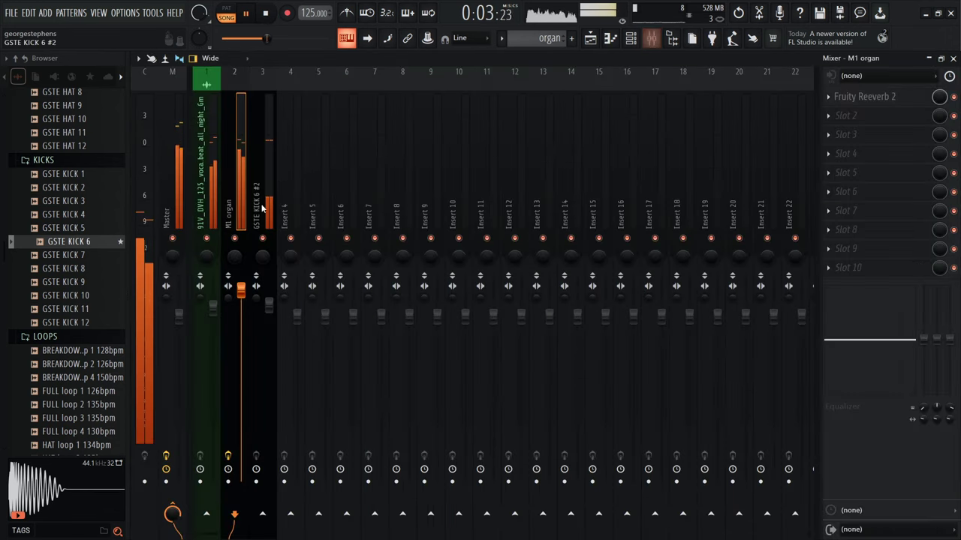
pyautogui.moveTo(249, 301); pyautogui.dragTo(241, 321)
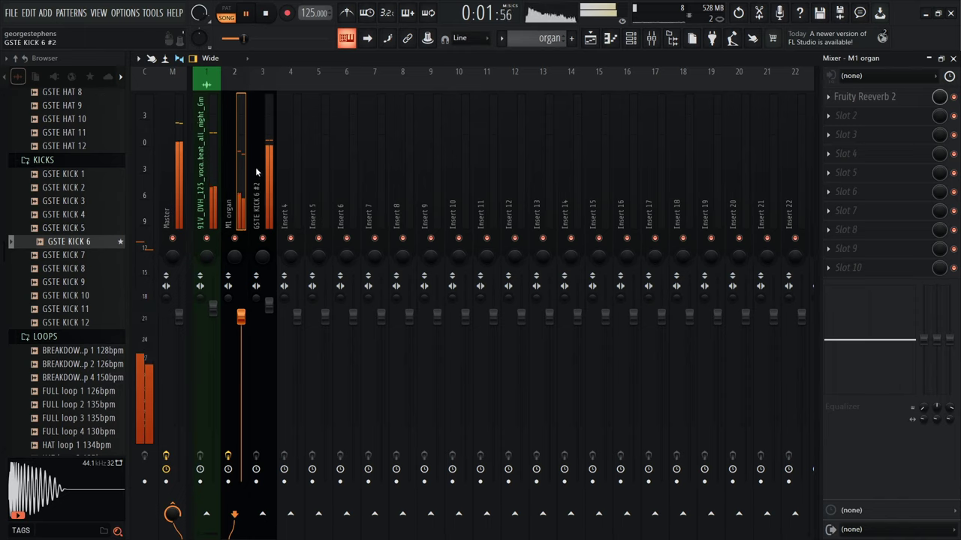
pyautogui.moveTo(241, 320); pyautogui.dragTo(242, 332)
pyautogui.press('space')
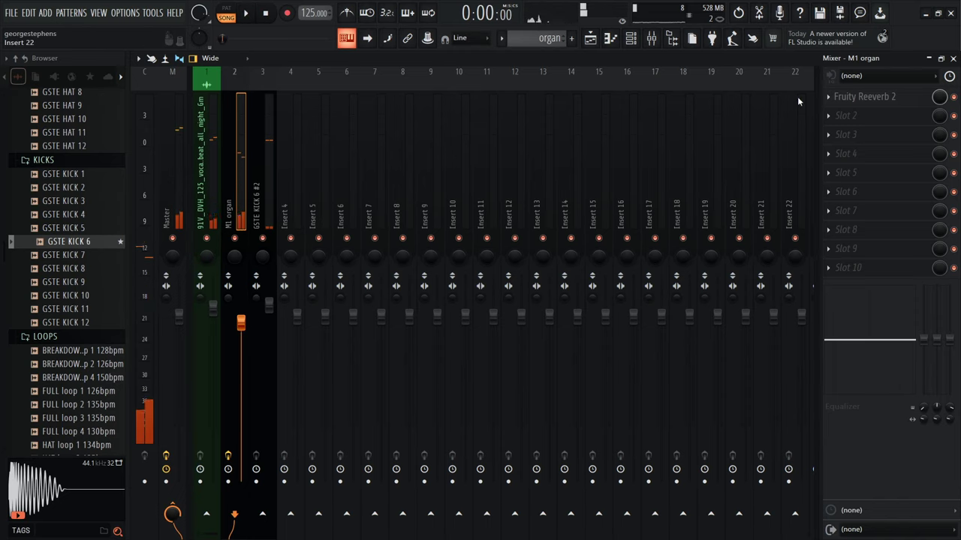
# - Check the organ's Fruity Reeverb 2 and raise the M1 organ mixer track's volume slightly during song playback
pyautogui.click(846, 99)
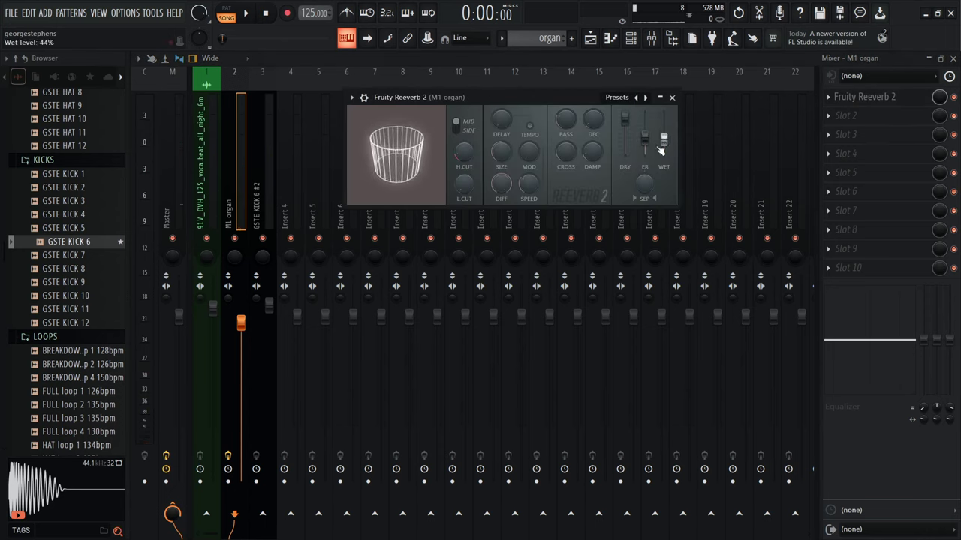
pyautogui.press('space')
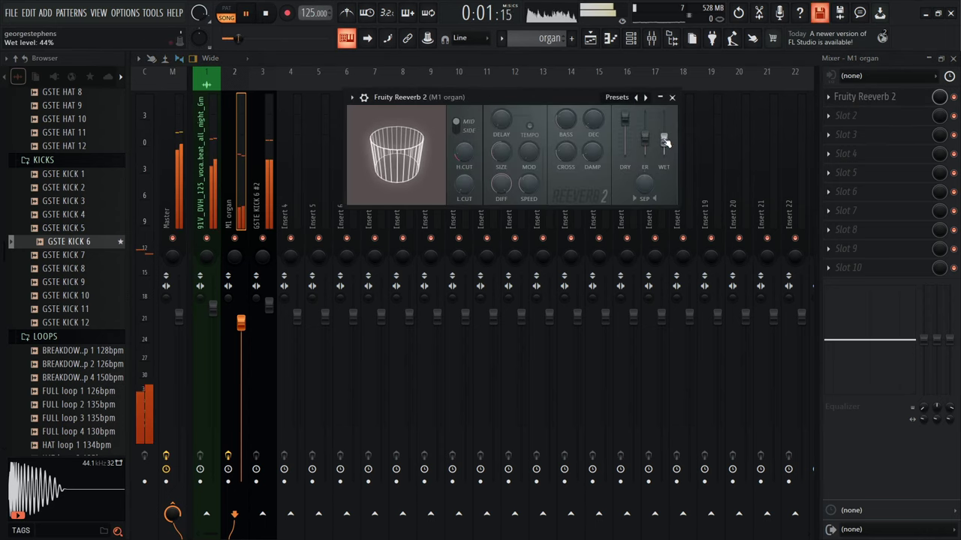
pyautogui.click(672, 97)
pyautogui.moveTo(243, 338); pyautogui.dragTo(243, 328)
pyautogui.press('space')
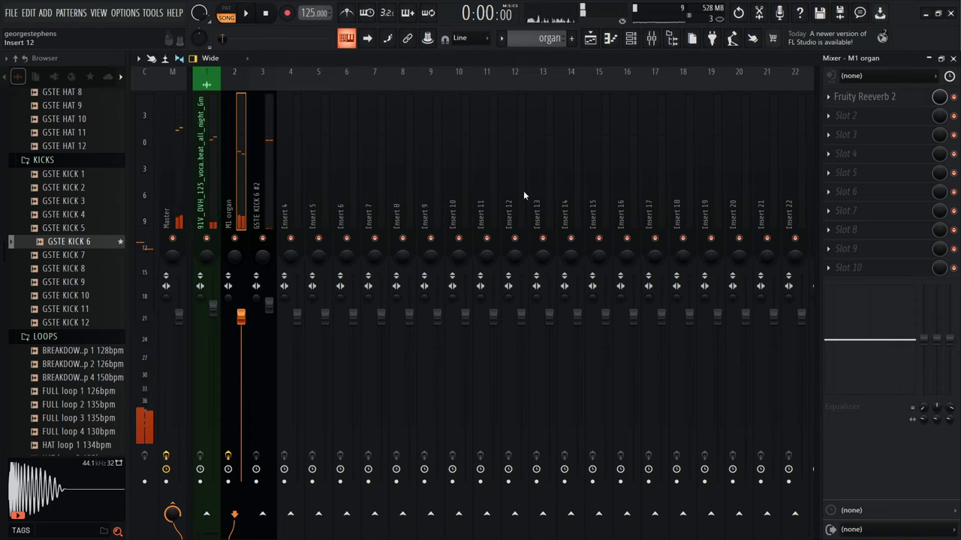
pyautogui.click(952, 57)
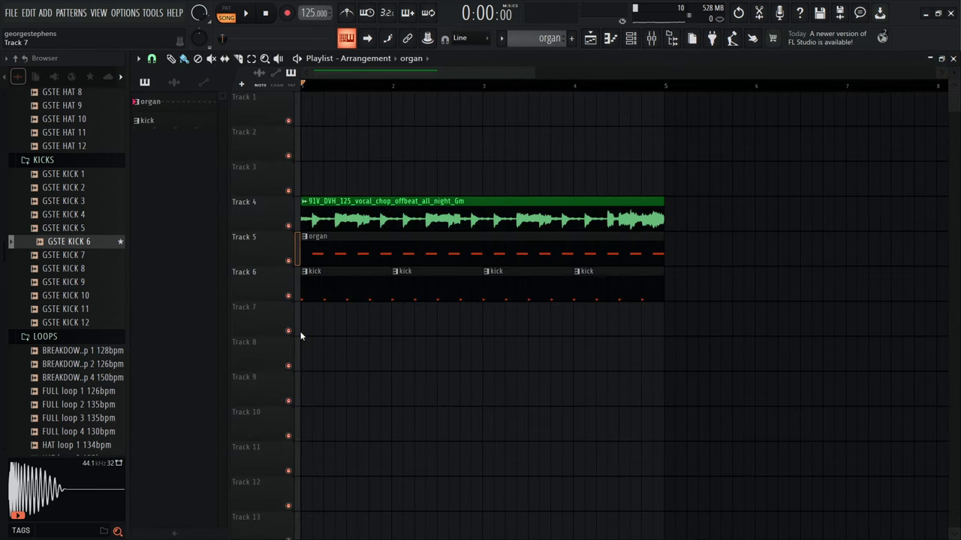
# - Add a small Boost to the GSTE KICK 6 #2 sampler's precomputed effects and audition the kick
pyautogui.click(631, 39)
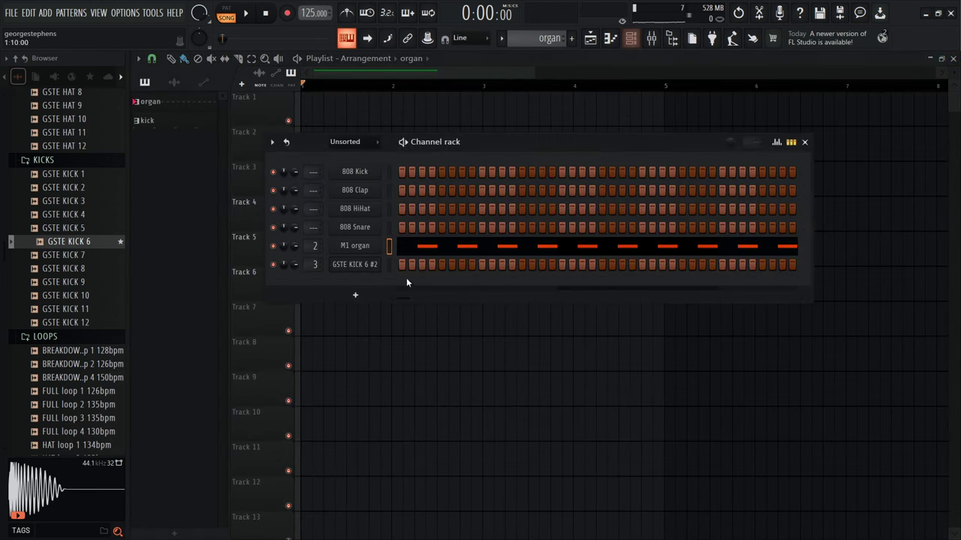
pyautogui.click(360, 267)
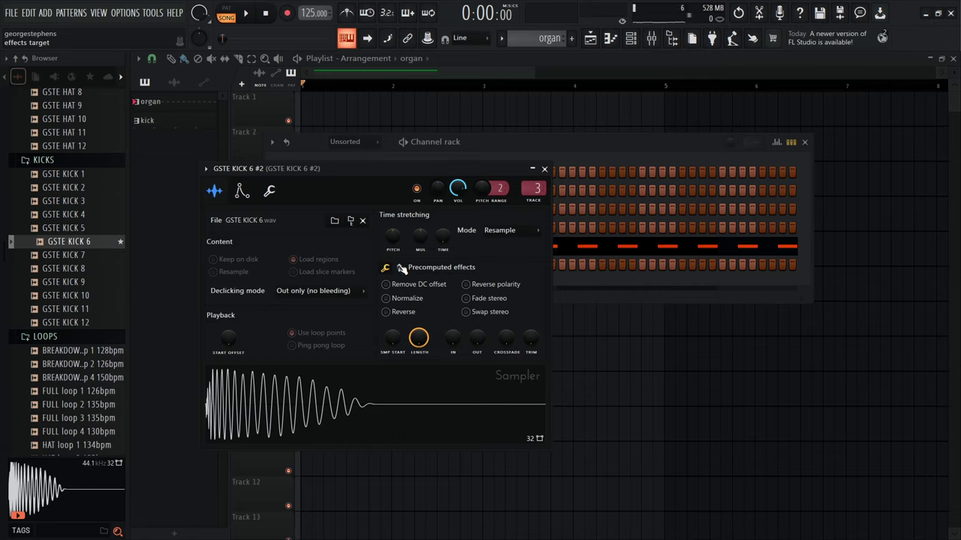
pyautogui.click(400, 268)
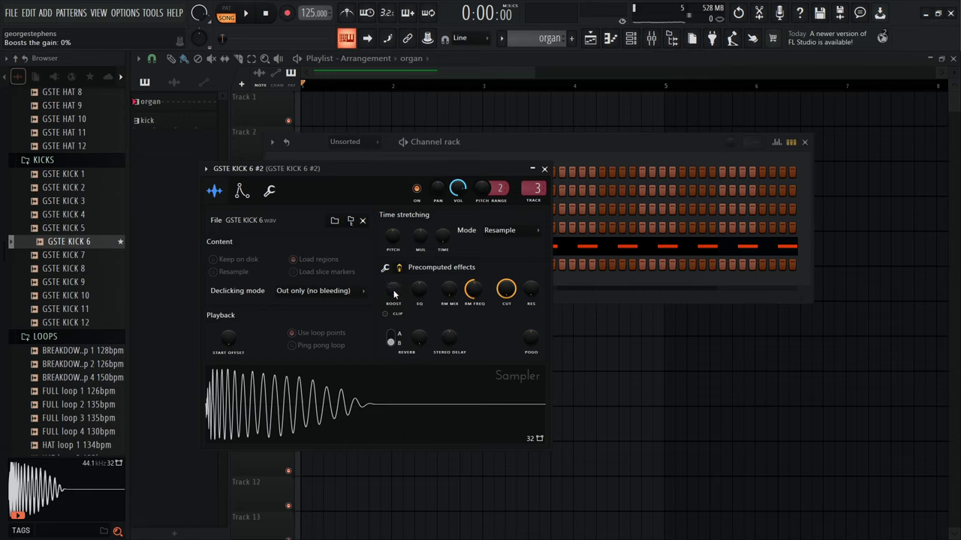
pyautogui.click(391, 405)
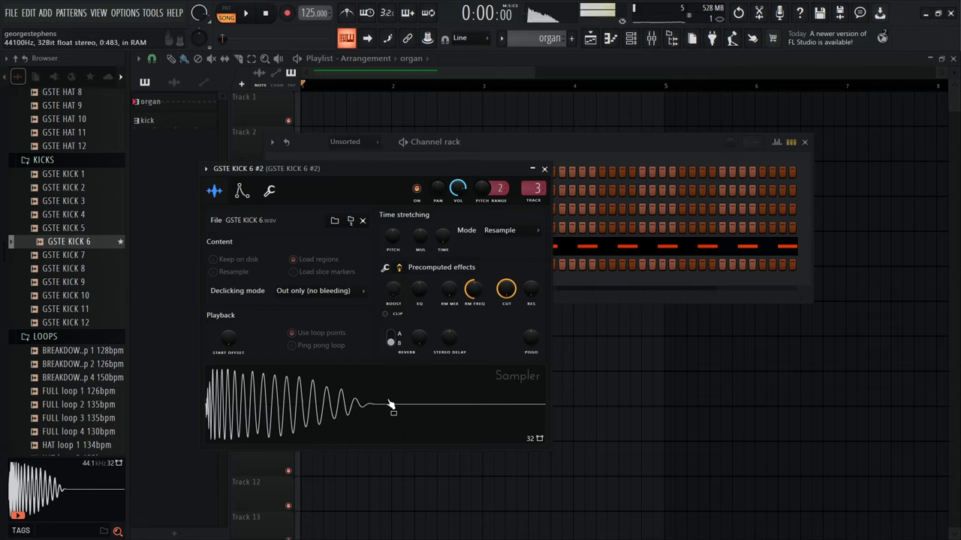
pyautogui.moveTo(393, 291); pyautogui.dragTo(396, 295)
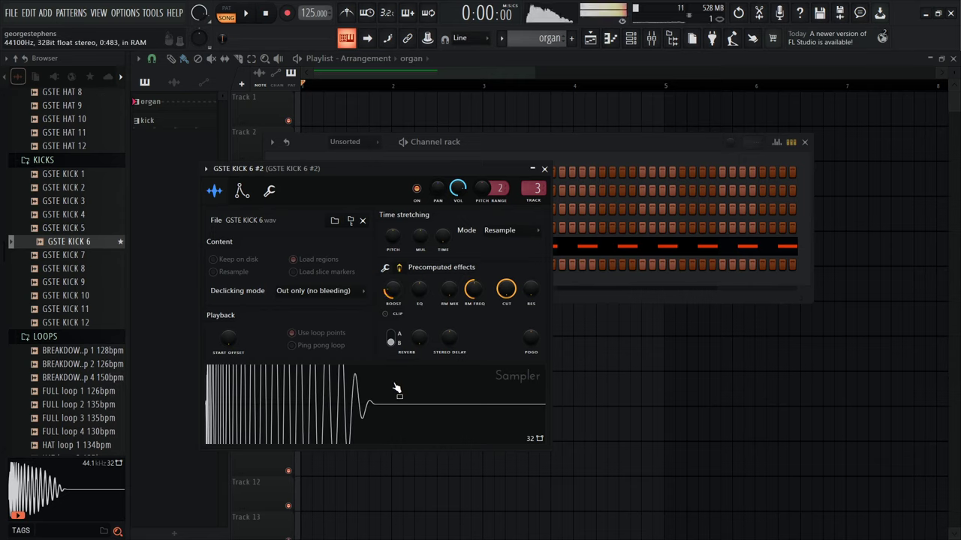
pyautogui.click(404, 390)
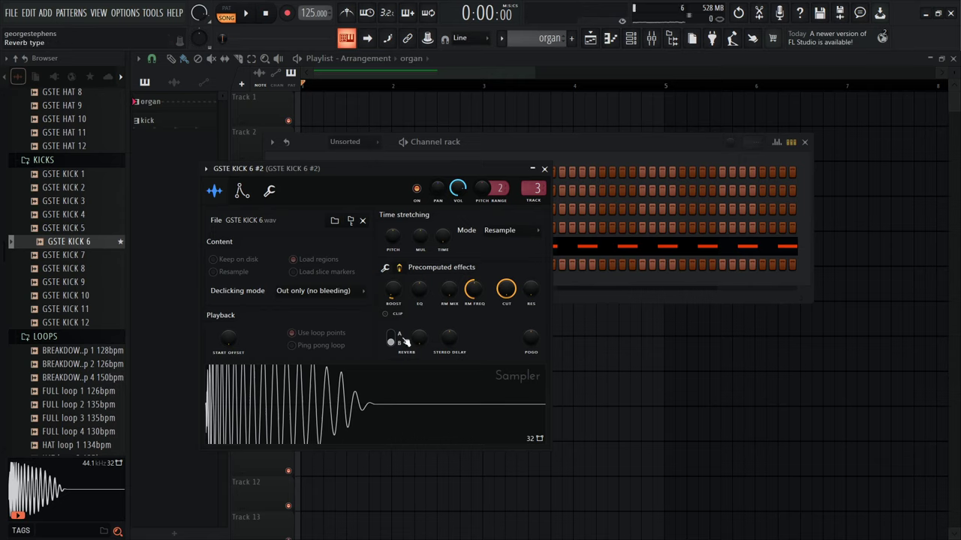
# - Try a precomputed reverb amount of 2% on the kick sample, audition it, and turn the reverb back down
pyautogui.moveTo(419, 338); pyautogui.dragTo(418, 341)
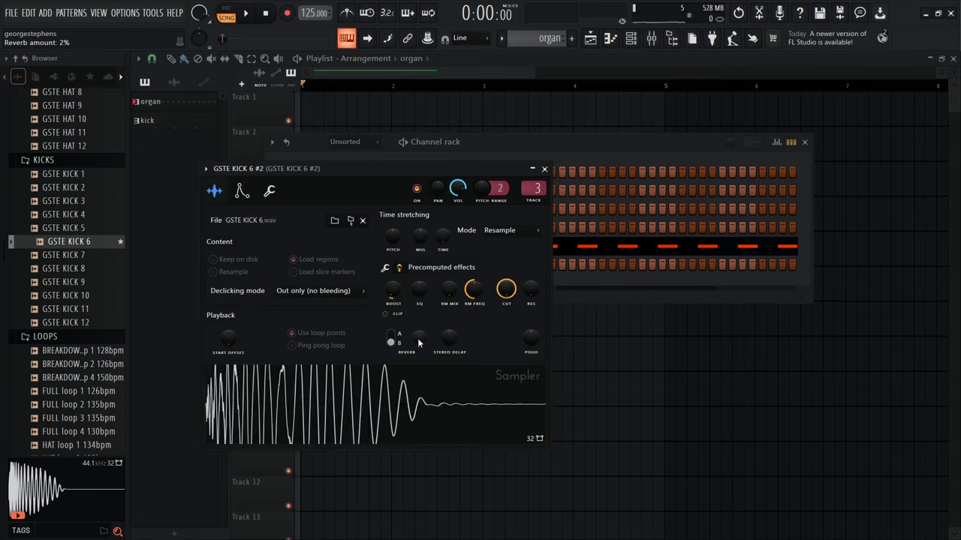
pyautogui.click(425, 387)
pyautogui.click(429, 401)
pyautogui.moveTo(419, 338); pyautogui.dragTo(419, 359)
pyautogui.click(421, 403)
pyautogui.click(544, 169)
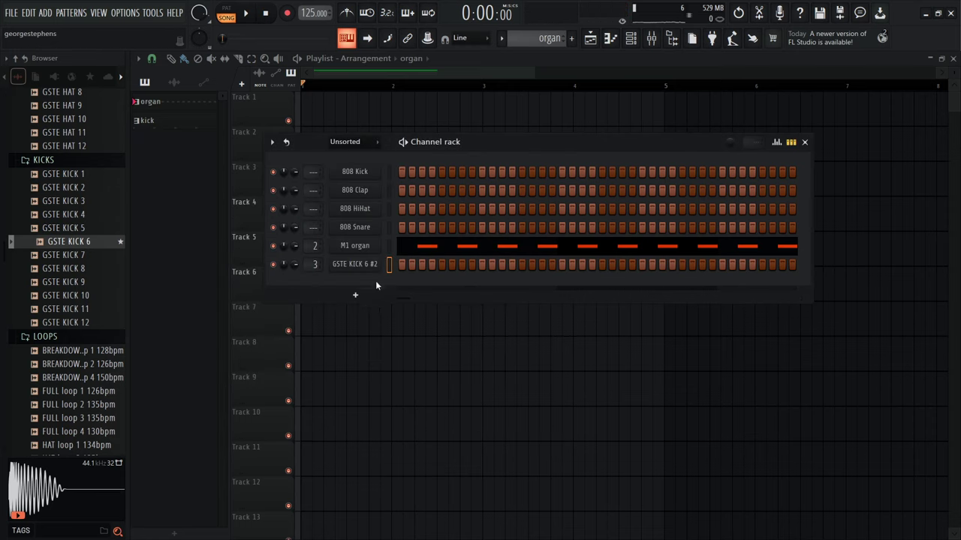
# - Add Fruity Reeverb 2 to the first effect slot of the GSTE KICK 6 #2 mixer track and lower its wet level
pyautogui.click(650, 42)
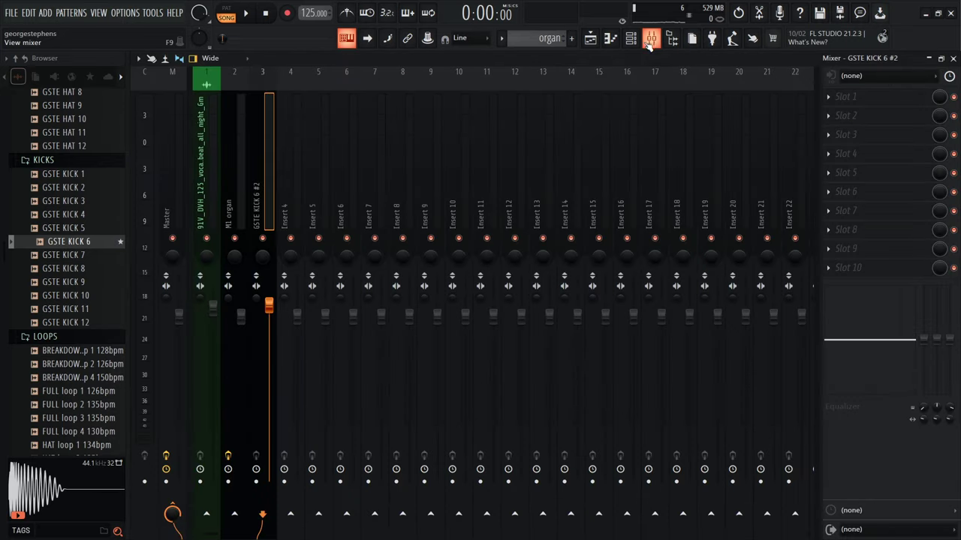
pyautogui.click(844, 96)
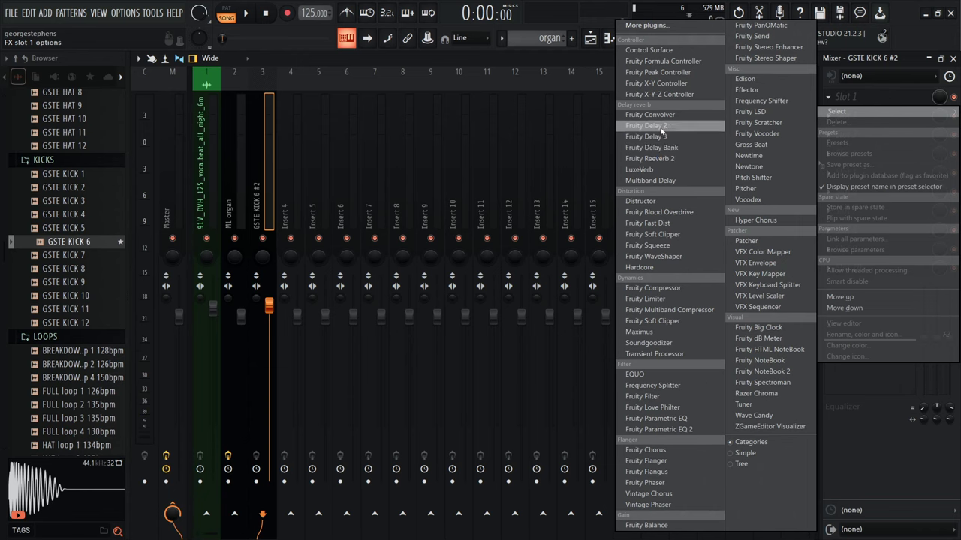
pyautogui.click(650, 158)
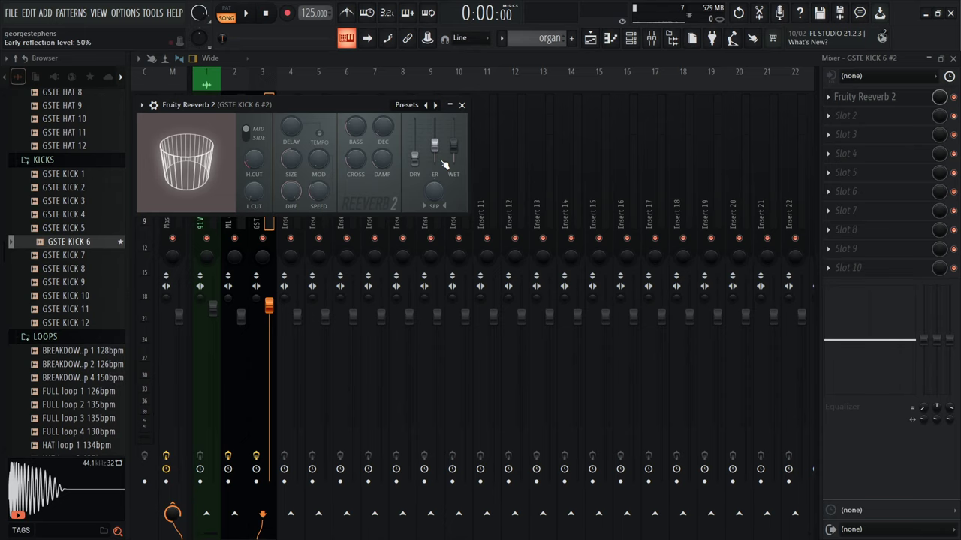
pyautogui.moveTo(454, 146); pyautogui.dragTo(454, 154)
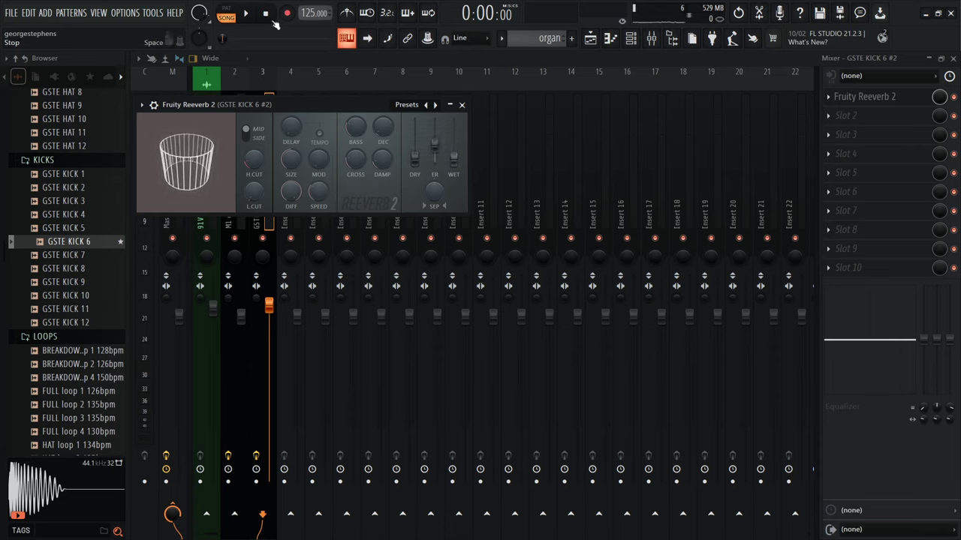
# - Select the kick pattern and play it on its own in pattern mode
pyautogui.click(245, 12)
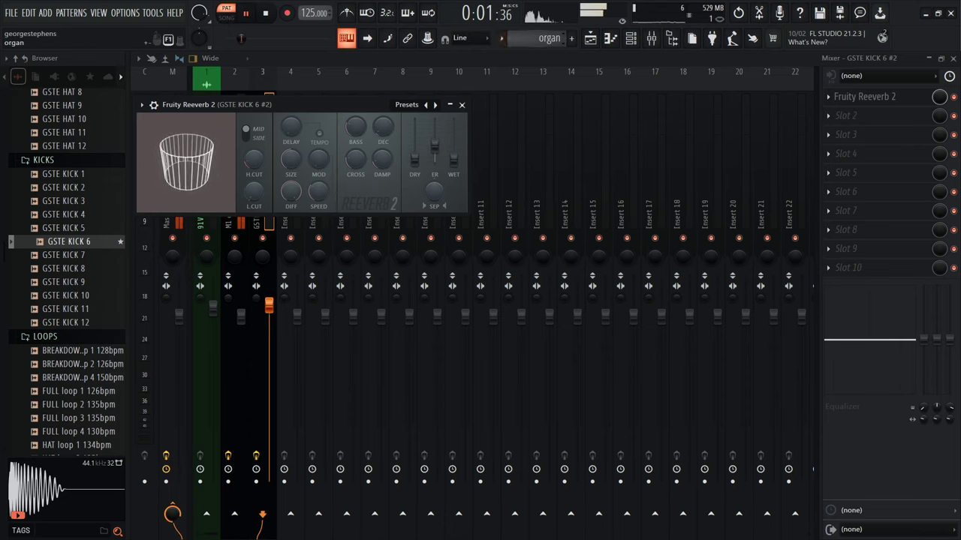
pyautogui.press('space')
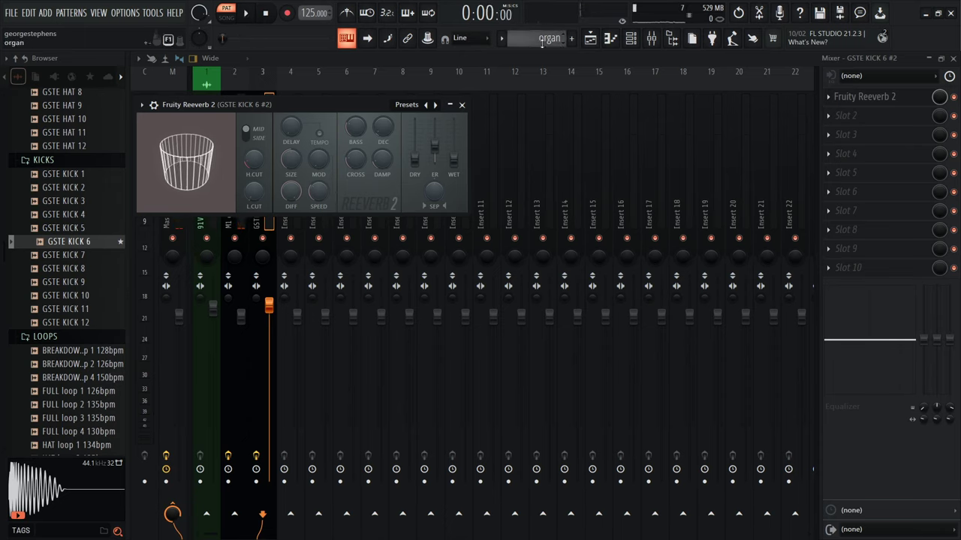
pyautogui.moveTo(542, 44); pyautogui.dragTo(542, 36)
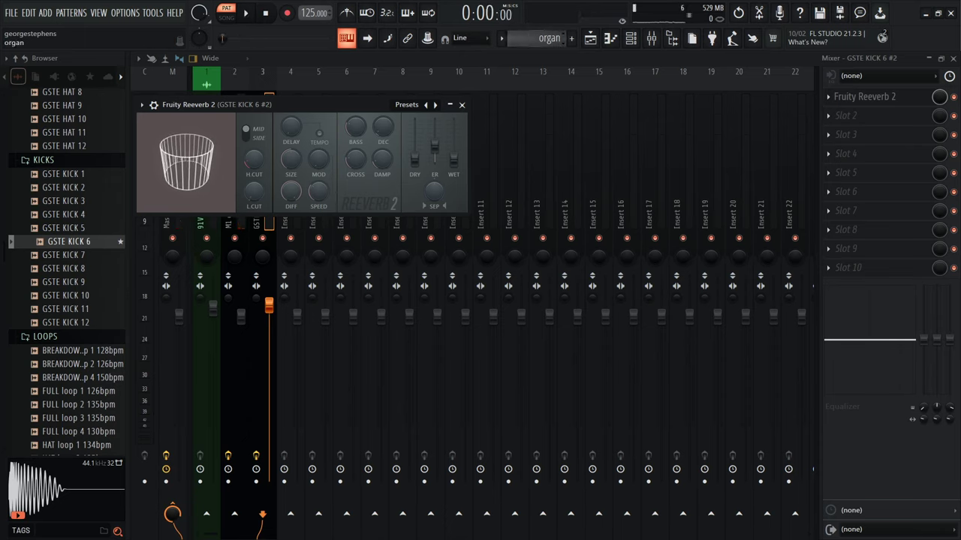
pyautogui.scroll(-1, 542, 37)
pyautogui.click(248, 14)
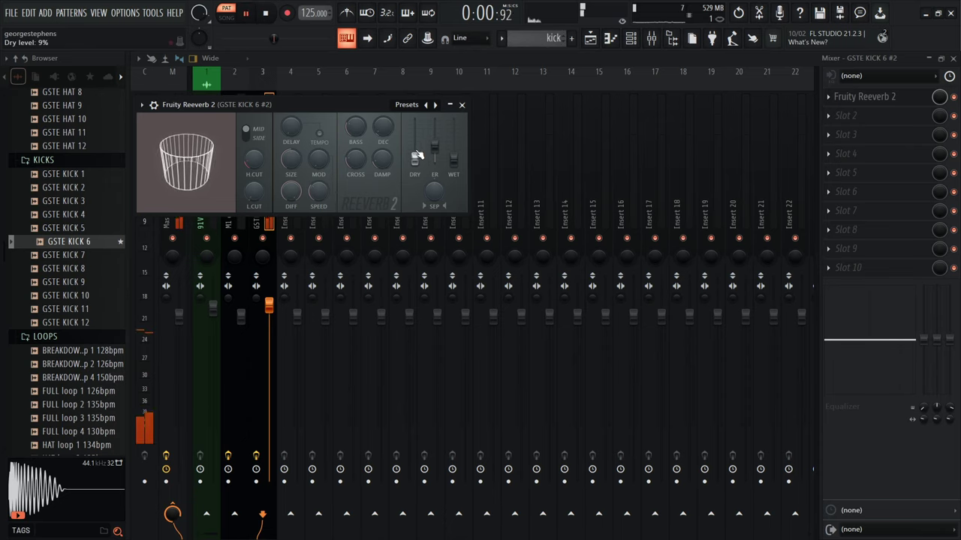
# - Set the kick reverb's dry level to 109% and its wet level to 6% while the pattern plays
pyautogui.moveTo(415, 131)
pyautogui.mouseDown()
pyautogui.moveTo(415, 147)
pyautogui.moveTo(414, 127)
pyautogui.mouseUp()
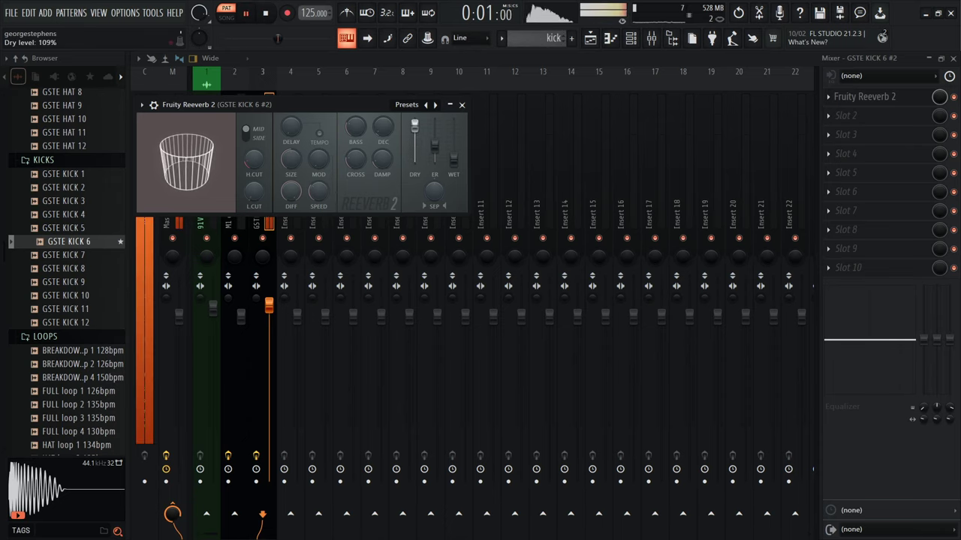
pyautogui.moveTo(454, 159); pyautogui.dragTo(454, 160)
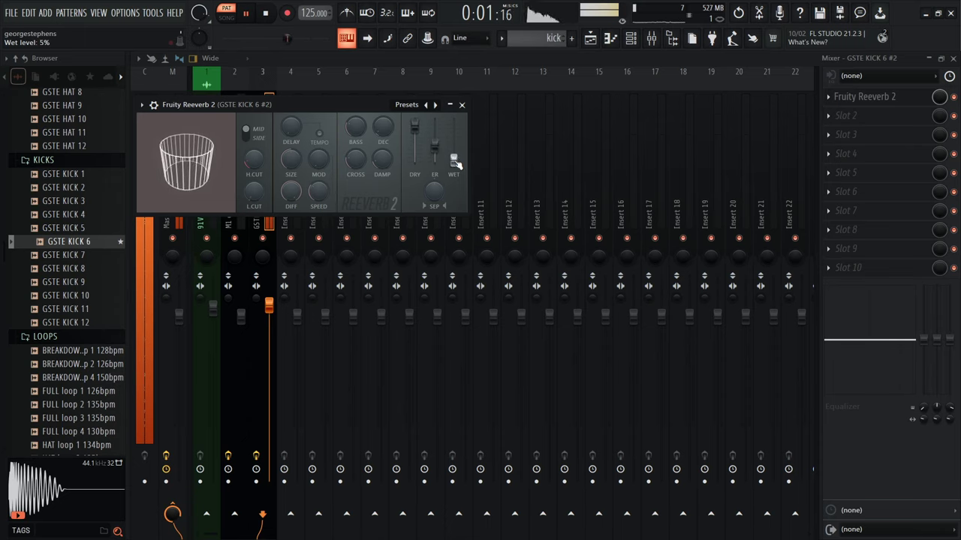
pyautogui.scroll(1, 455, 160)
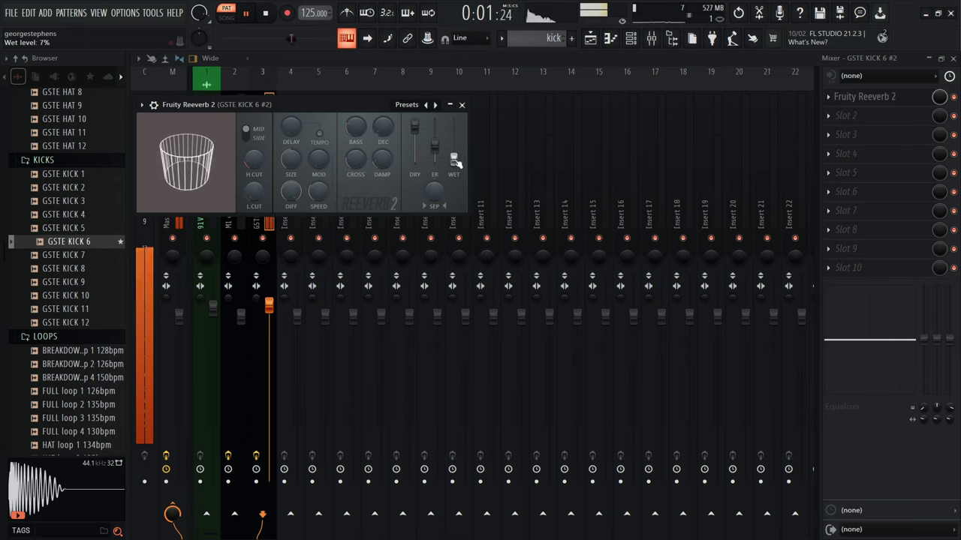
pyautogui.press('space')
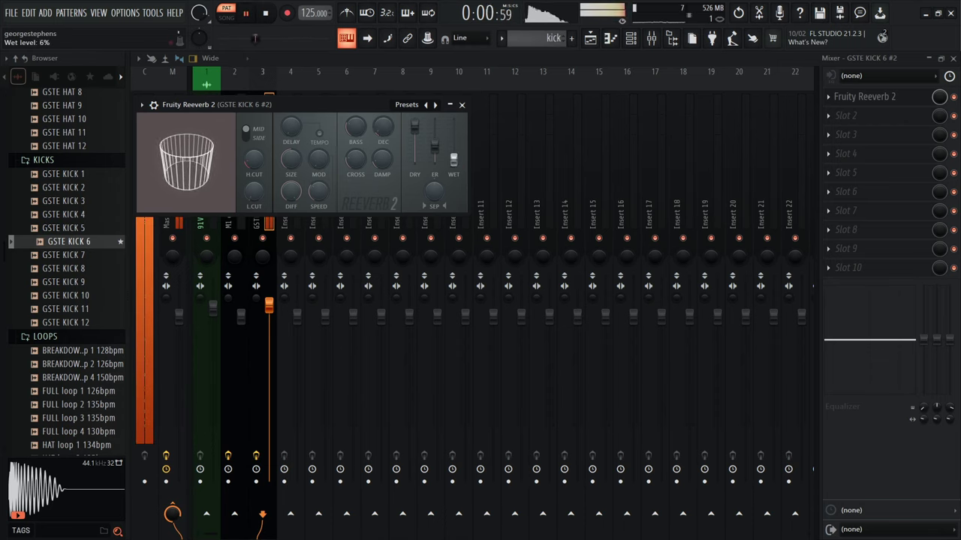
pyautogui.press('space')
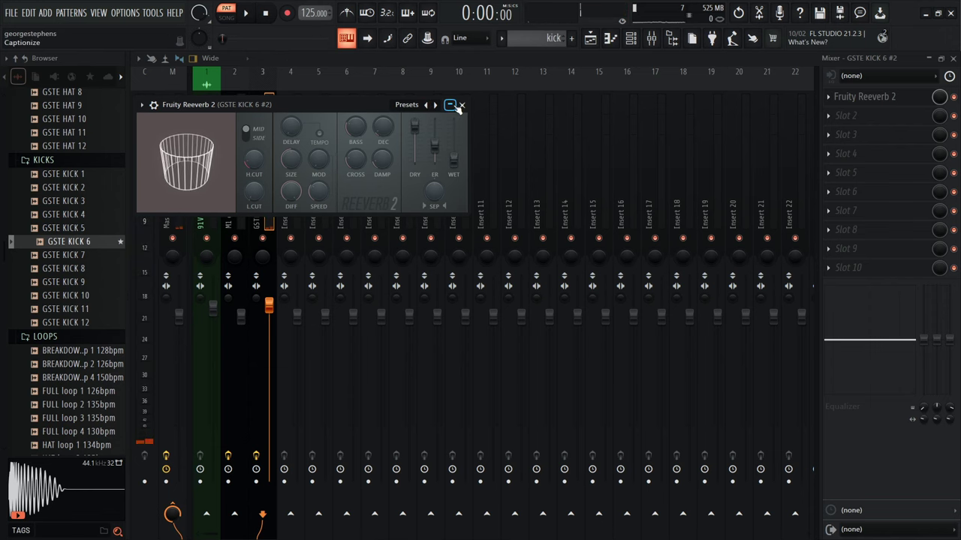
pyautogui.click(459, 106)
# - Play the arrangement in song mode and check the track levels in the mixer
pyautogui.click(952, 58)
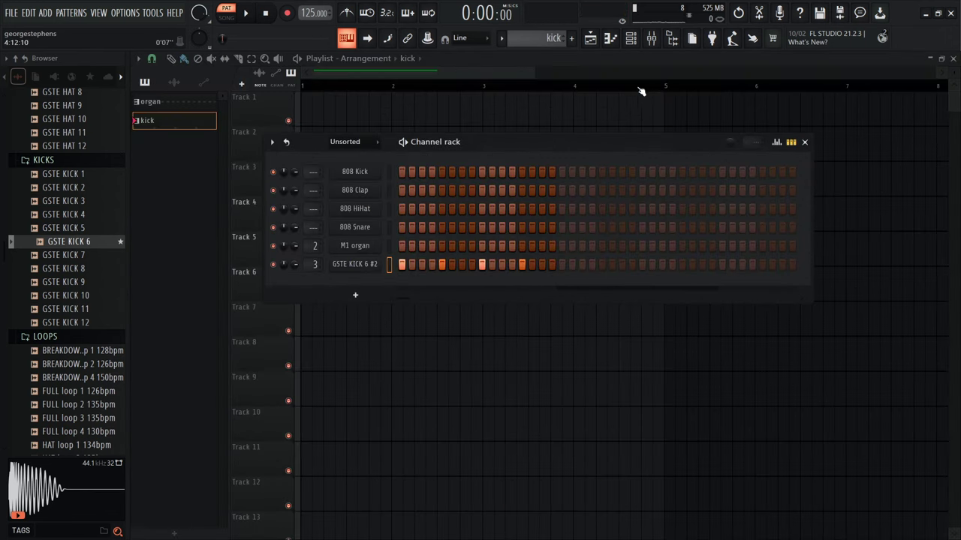
pyautogui.press('F6')
pyautogui.press('space')
pyautogui.press('F9')
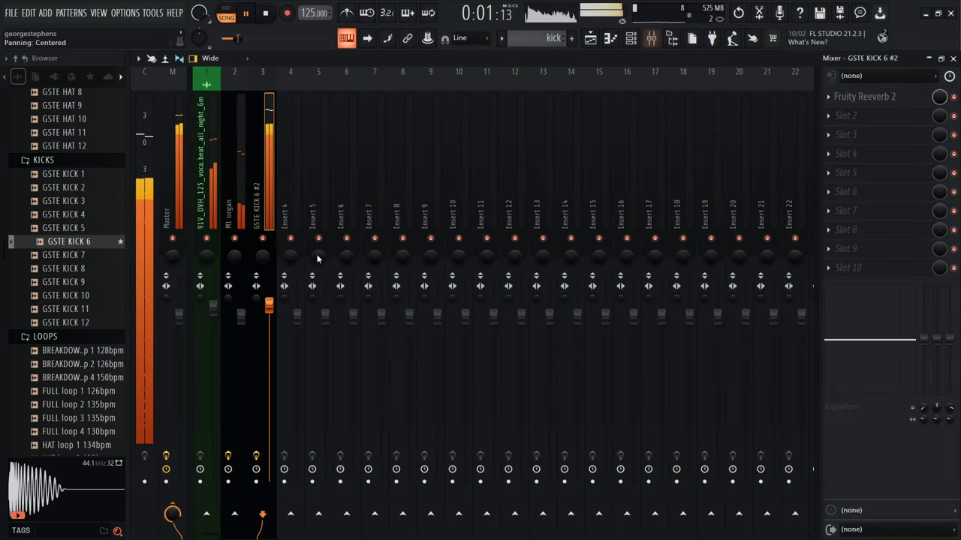
pyautogui.press('F9')
pyautogui.click(266, 15)
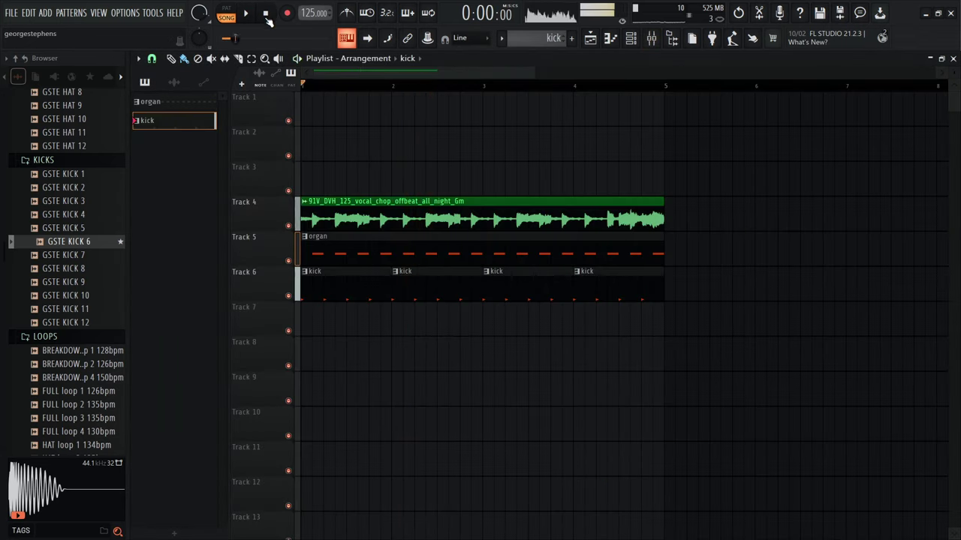
# - Open the organ pattern's M1 organ notes in the piano roll and bring them into a workable view
pyautogui.doubleClick(366, 259)
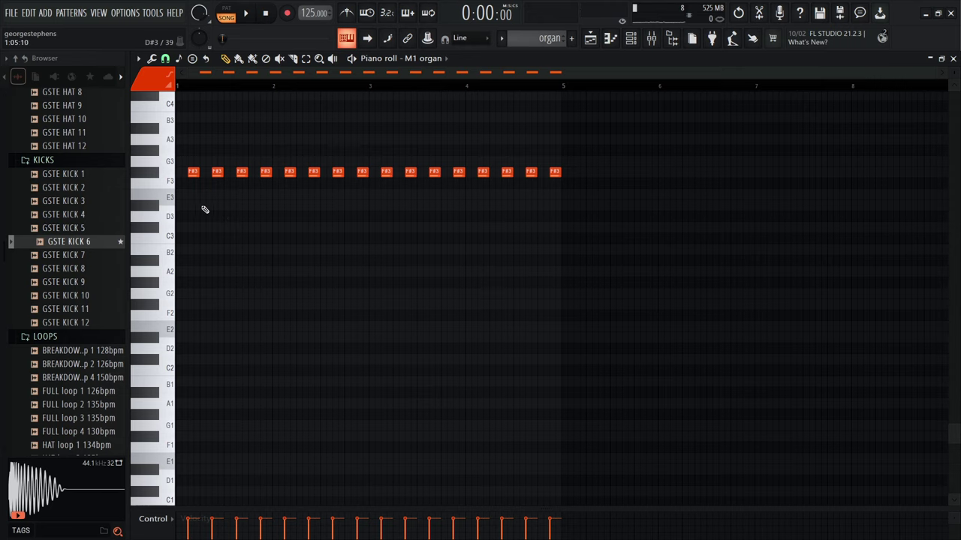
pyautogui.scroll(3, 176, 214)
pyautogui.scroll(2, 159, 254)
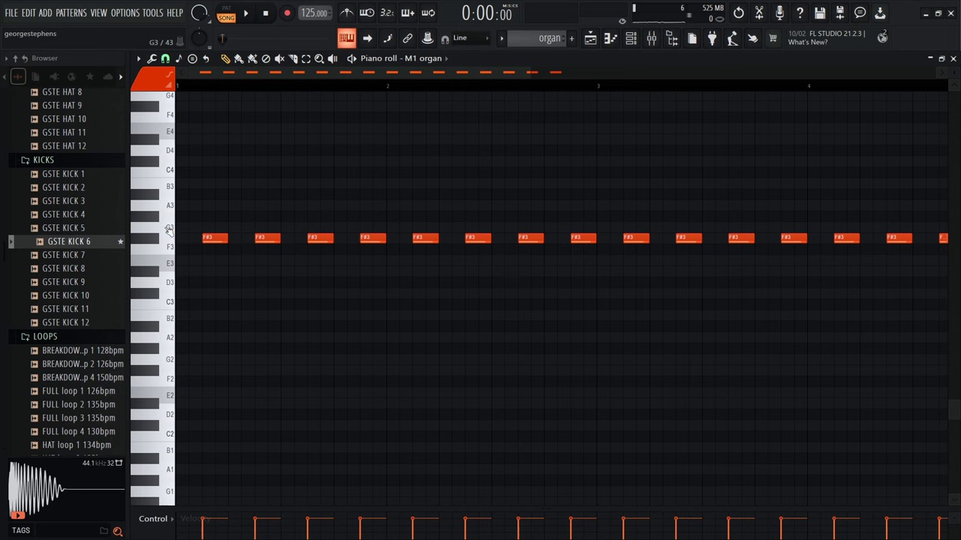
pyautogui.scroll(-3, 164, 235)
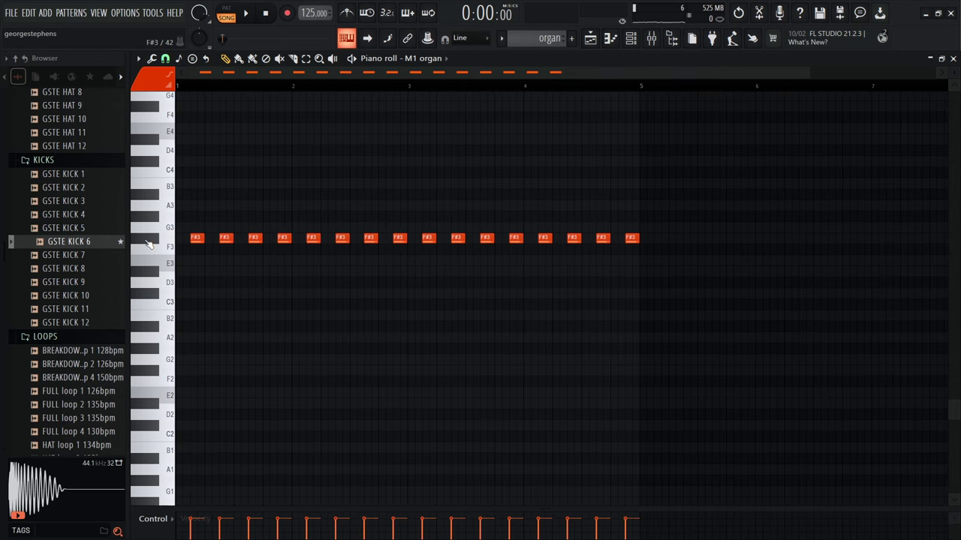
pyautogui.scroll(3, 157, 237)
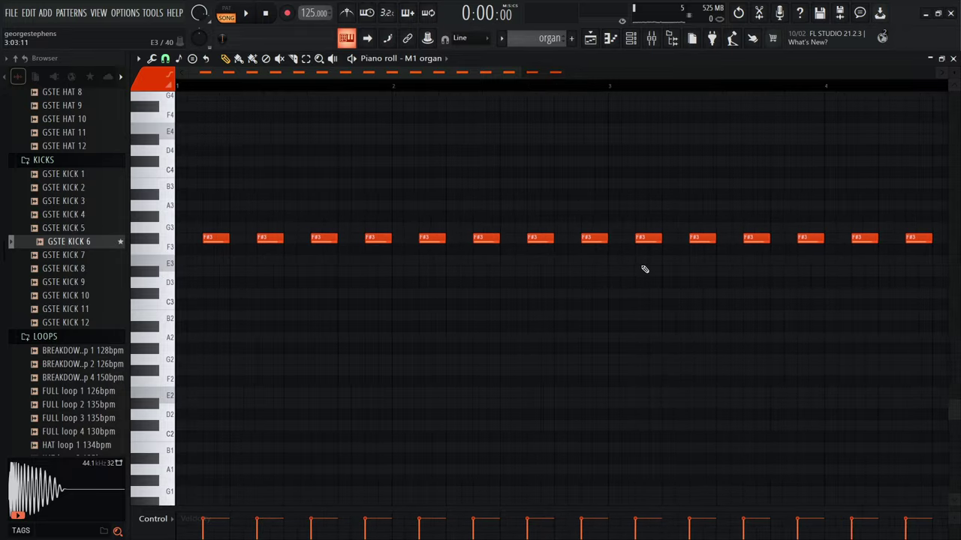
pyautogui.moveTo(845, 266); pyautogui.dragTo(27, 191)
pyautogui.scroll(3, 167, 286)
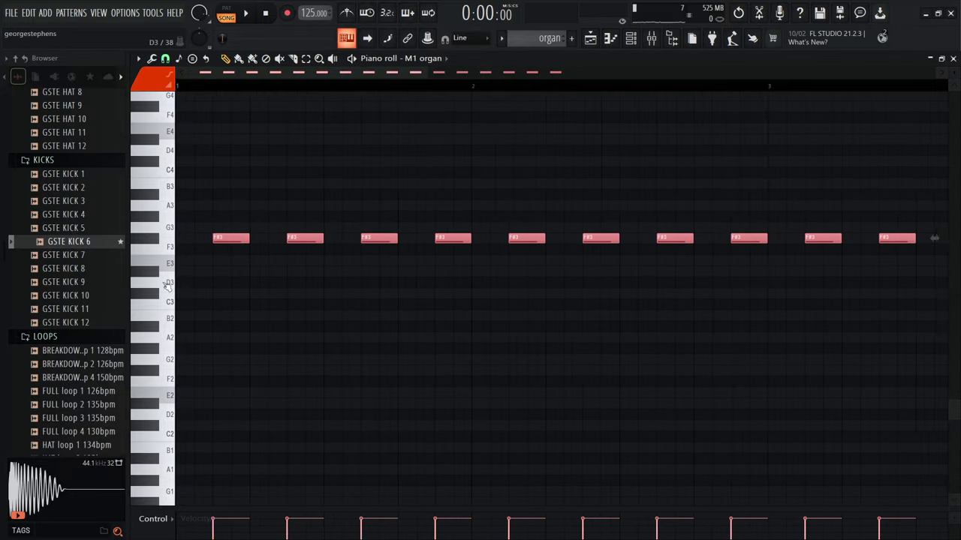
pyautogui.scroll(-2, 219, 211)
pyautogui.click(316, 294)
pyautogui.rightClick(317, 294)
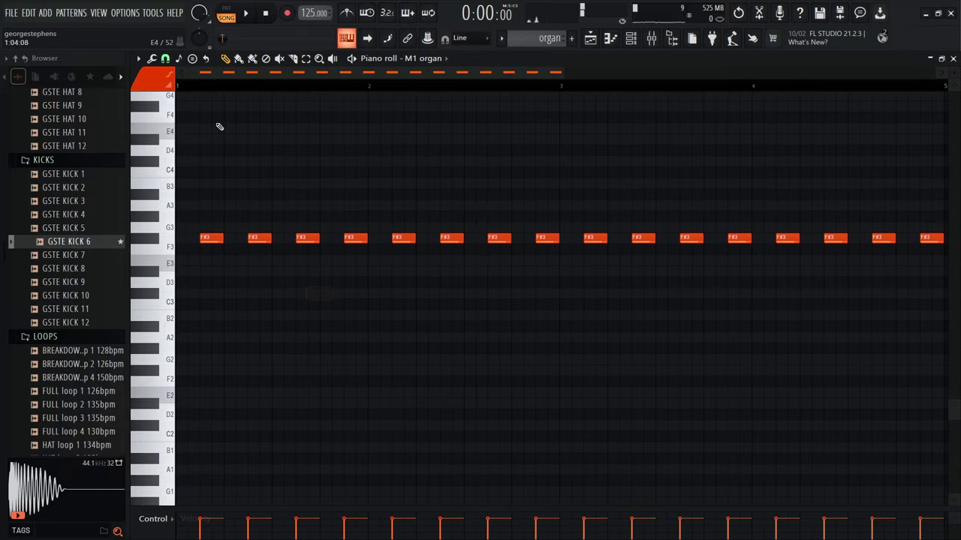
# - Set the root note of the piano roll's scale highlighting to G, keeping the Minor Melodic scale
pyautogui.click(179, 60)
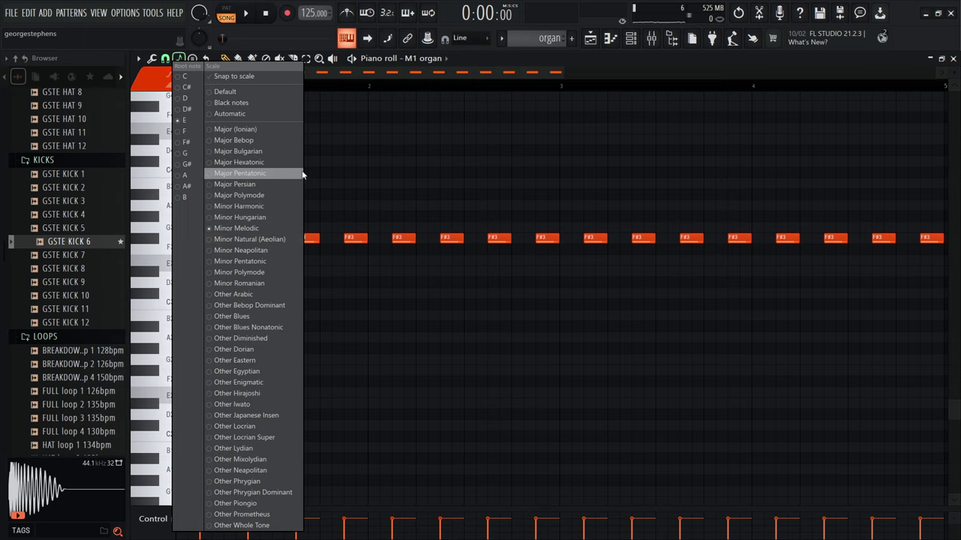
pyautogui.click(193, 154)
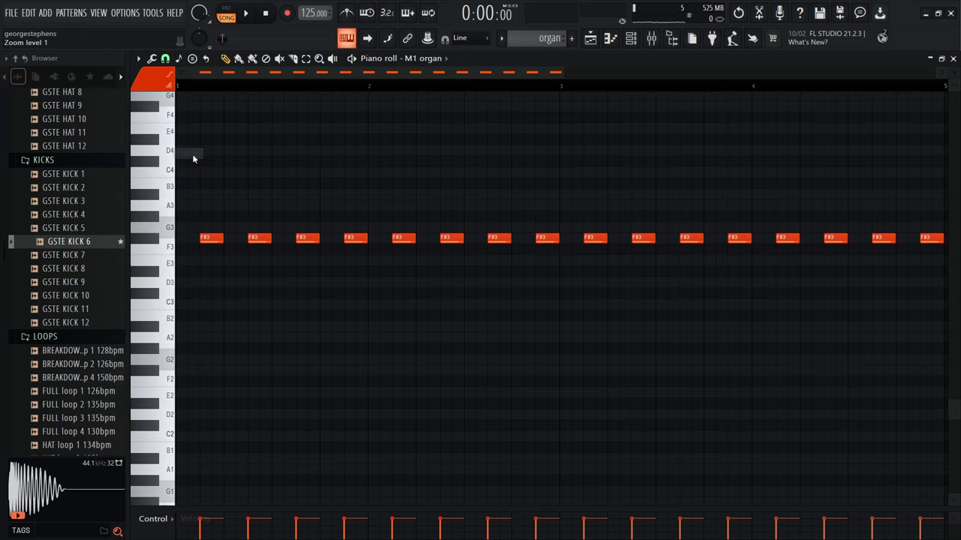
pyautogui.click(177, 59)
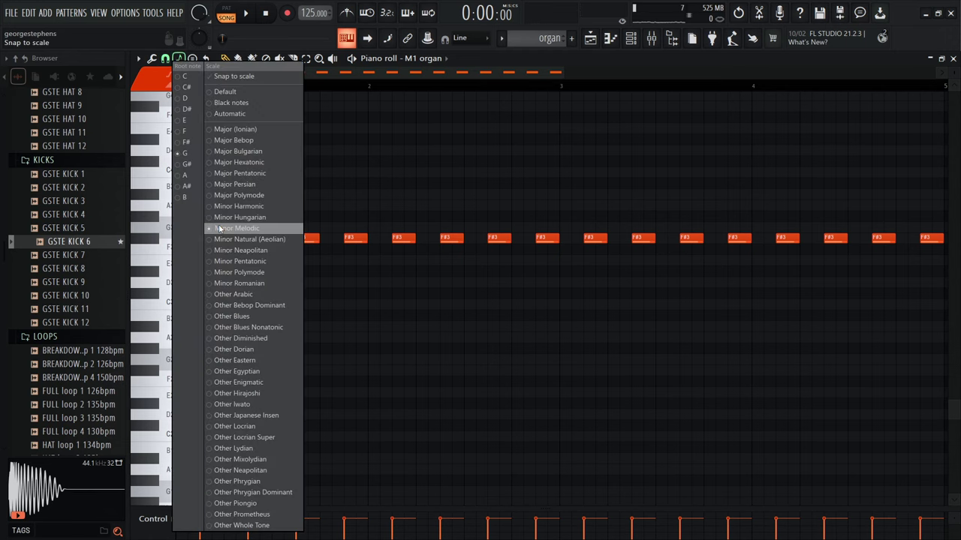
pyautogui.click(187, 154)
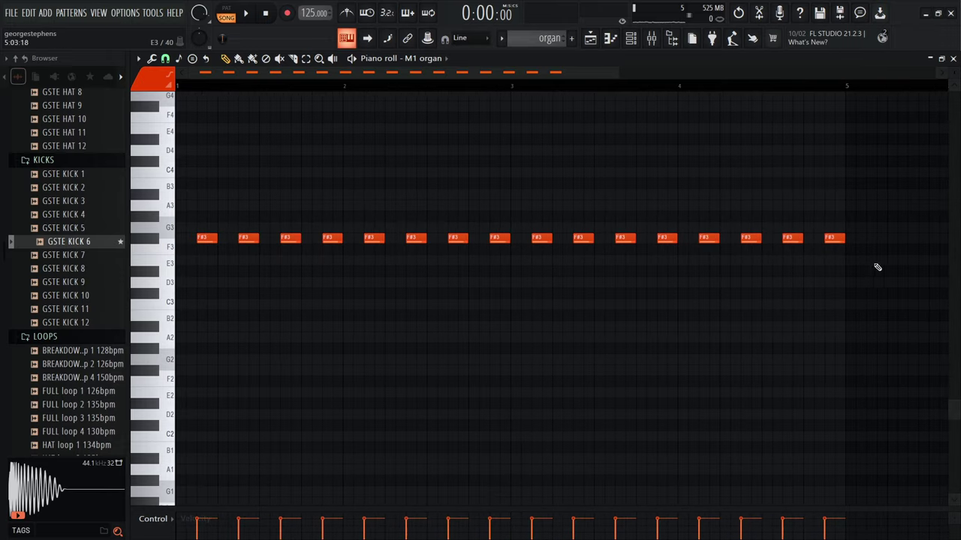
# - Transpose all the organ notes up one semitone to G3 and start playback
pyautogui.moveTo(894, 266); pyautogui.dragTo(180, 218)
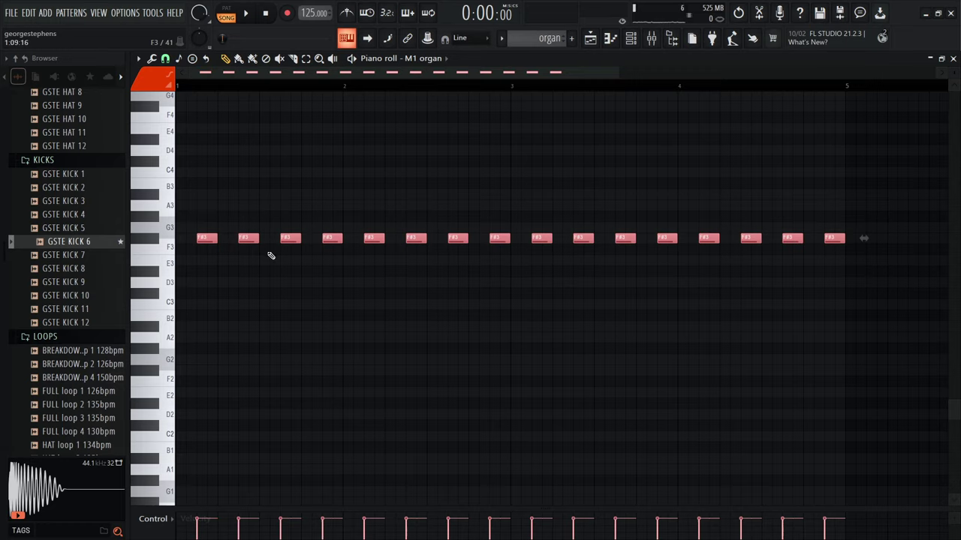
pyautogui.hotkey('shift', 'Up')
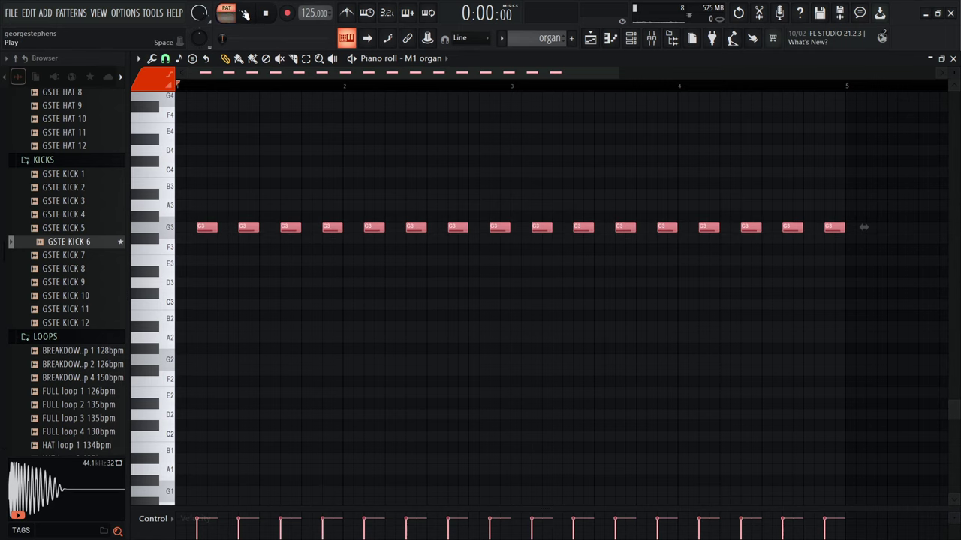
pyautogui.click(244, 14)
# - Return to the playlist and lower the vocal chop clip's gain to -2.0 dB while the song plays
pyautogui.click(954, 59)
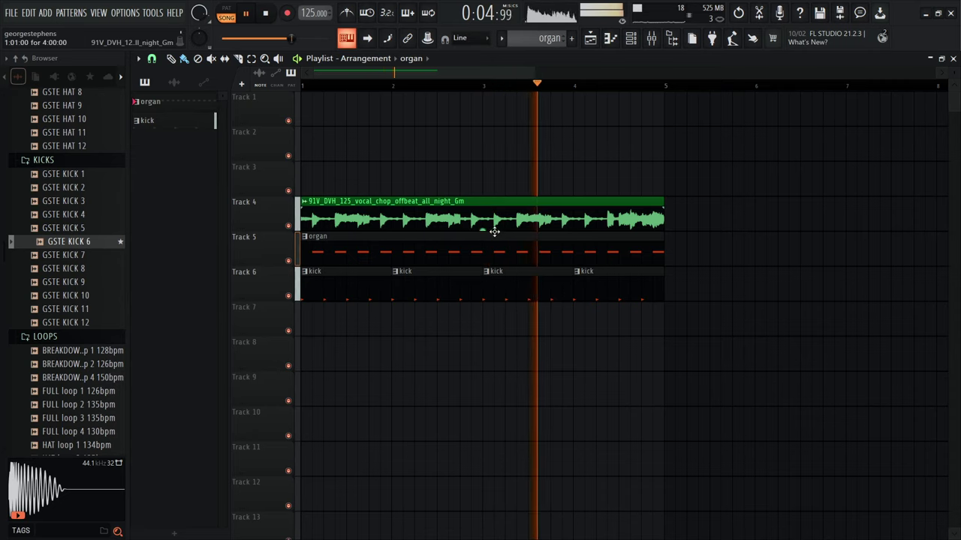
pyautogui.moveTo(484, 228); pyautogui.dragTo(483, 234)
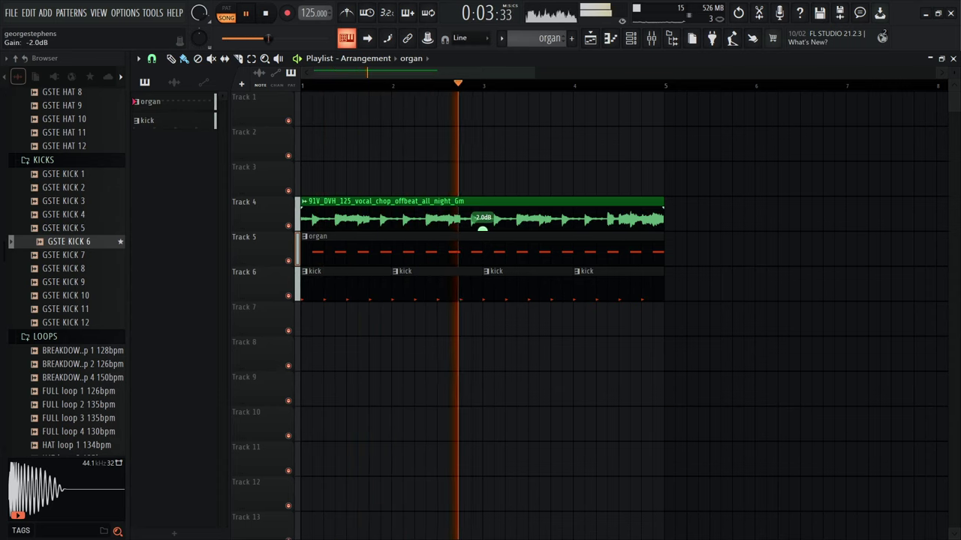
pyautogui.click(268, 15)
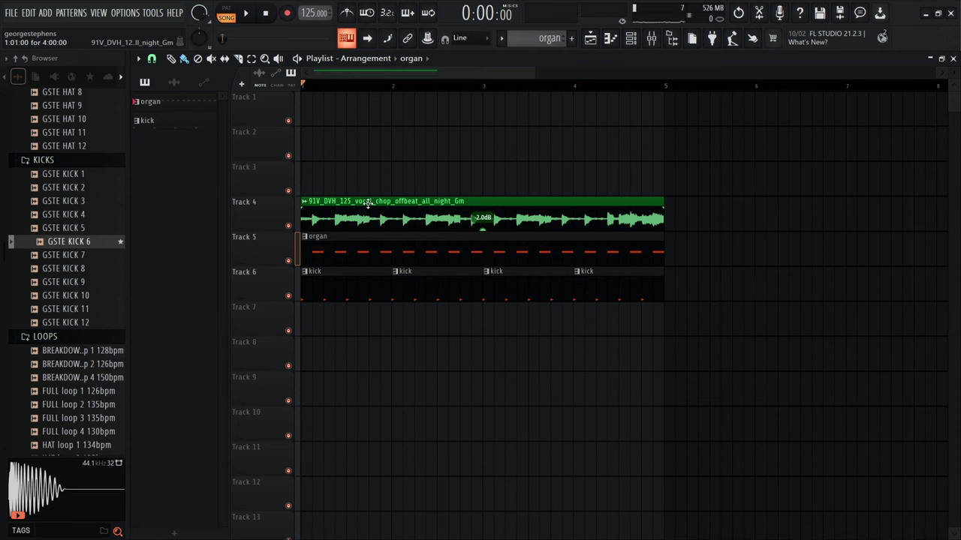
# - Add Fruity Reeverb 2 to the vocal chop mixer track's first effect slot and set its wet level to 44% during playback
pyautogui.click(651, 38)
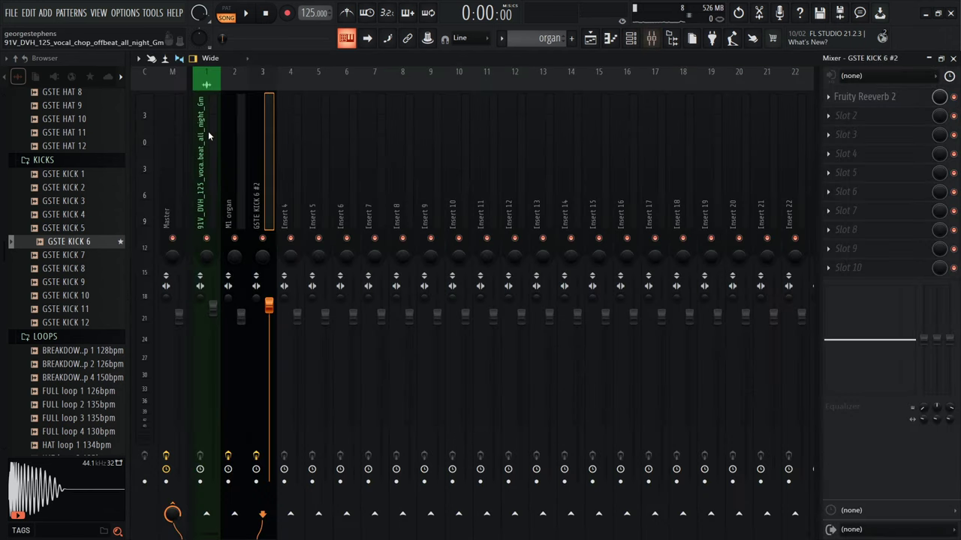
pyautogui.click(882, 96)
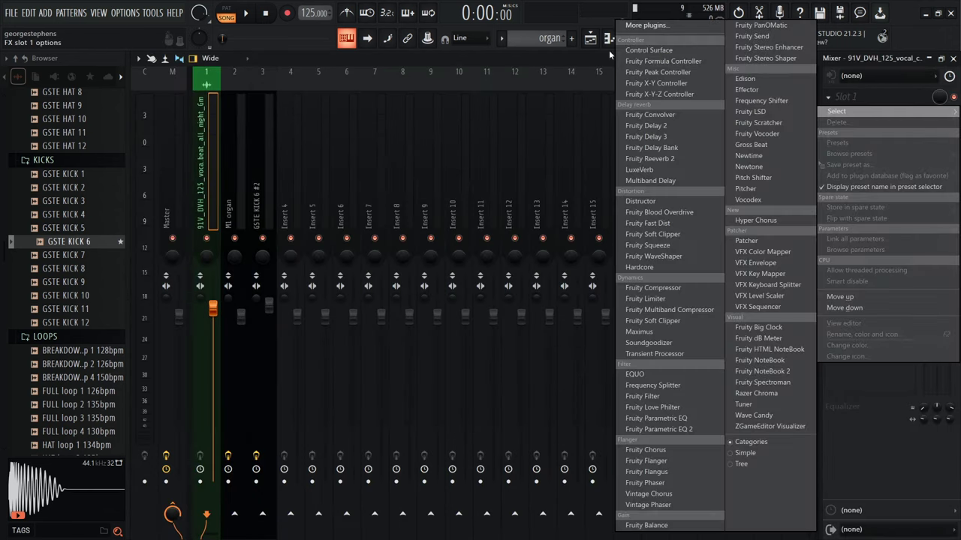
pyautogui.click(664, 156)
pyautogui.press('space')
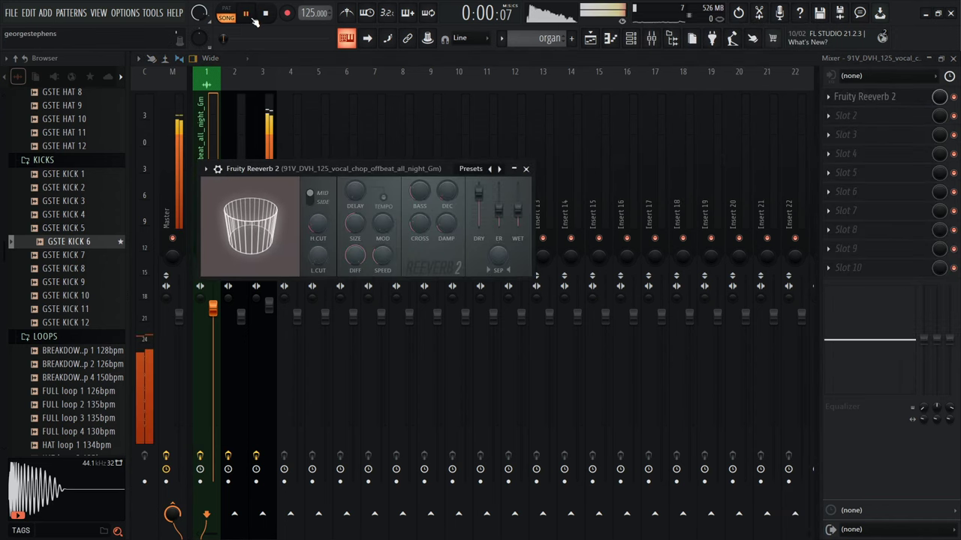
pyautogui.moveTo(486, 215); pyautogui.dragTo(486, 203)
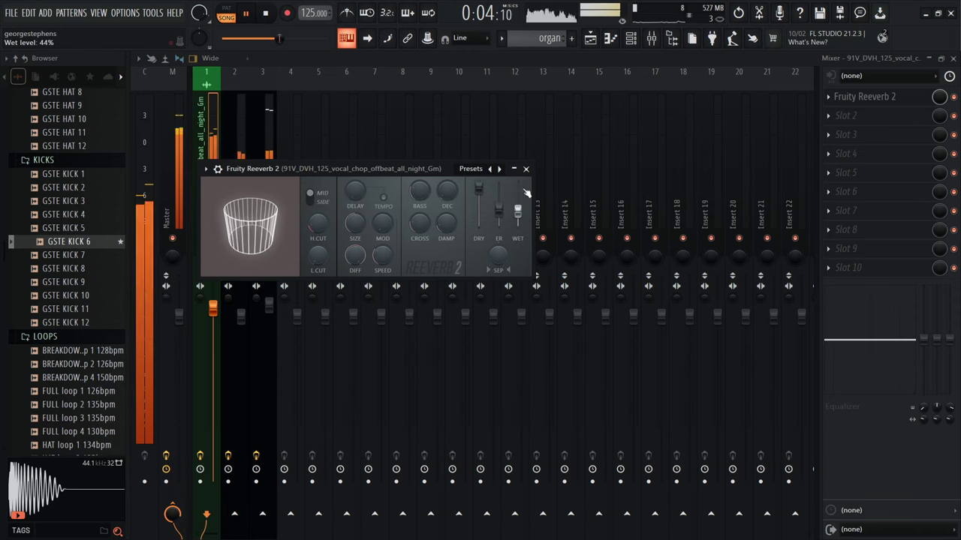
pyautogui.click(525, 168)
# - Add Fruity Parametric EQ 2 to the vocal track's second slot and pull the band 1 low shelf fully down in the bass range
pyautogui.click(855, 116)
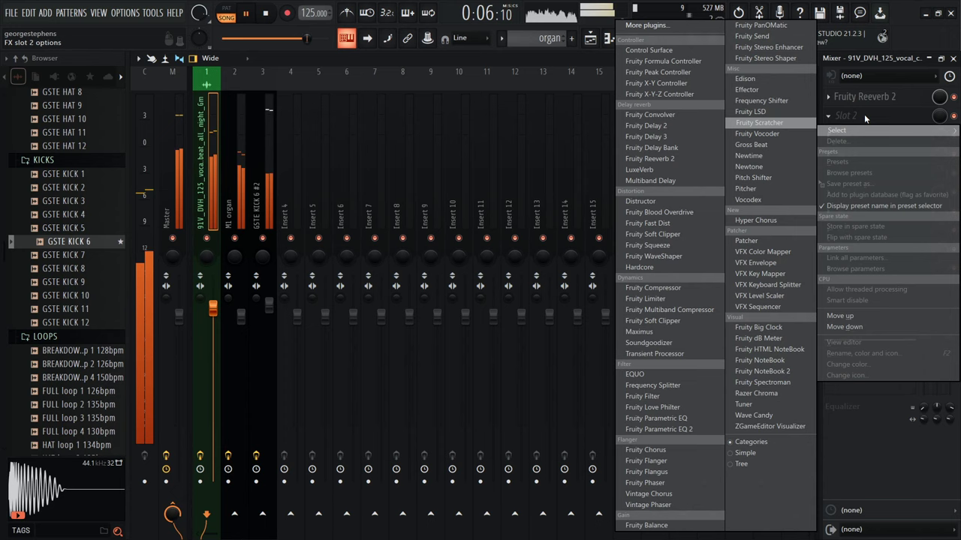
pyautogui.click(661, 429)
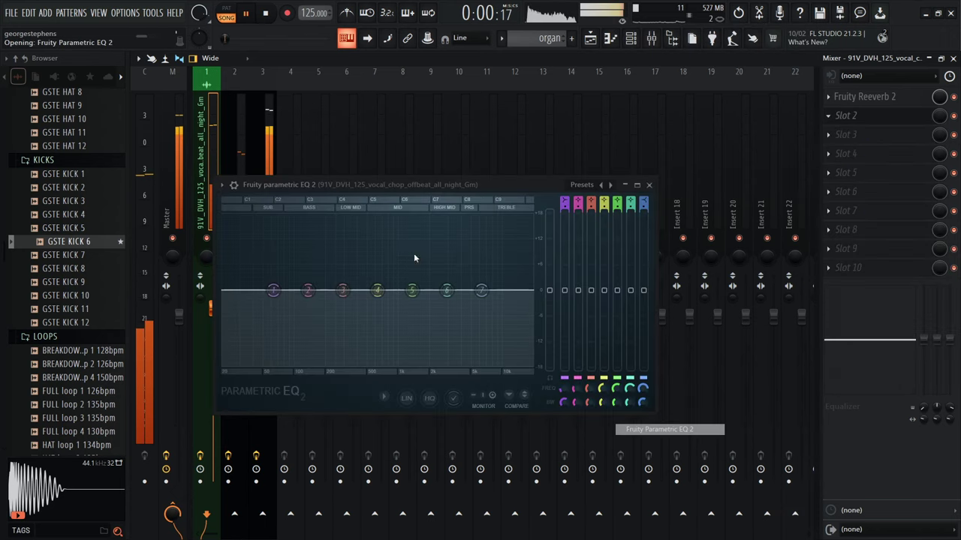
pyautogui.moveTo(273, 291); pyautogui.dragTo(305, 370)
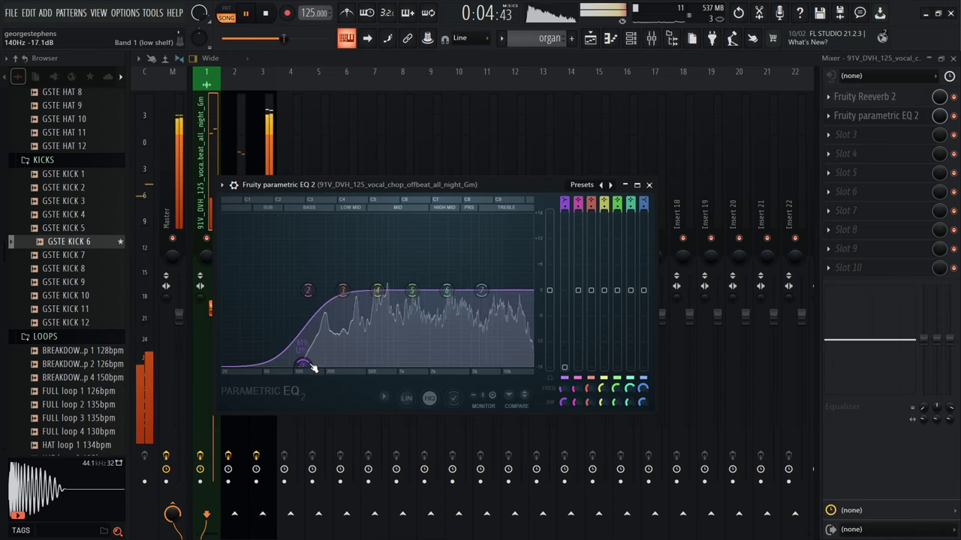
pyautogui.press('space')
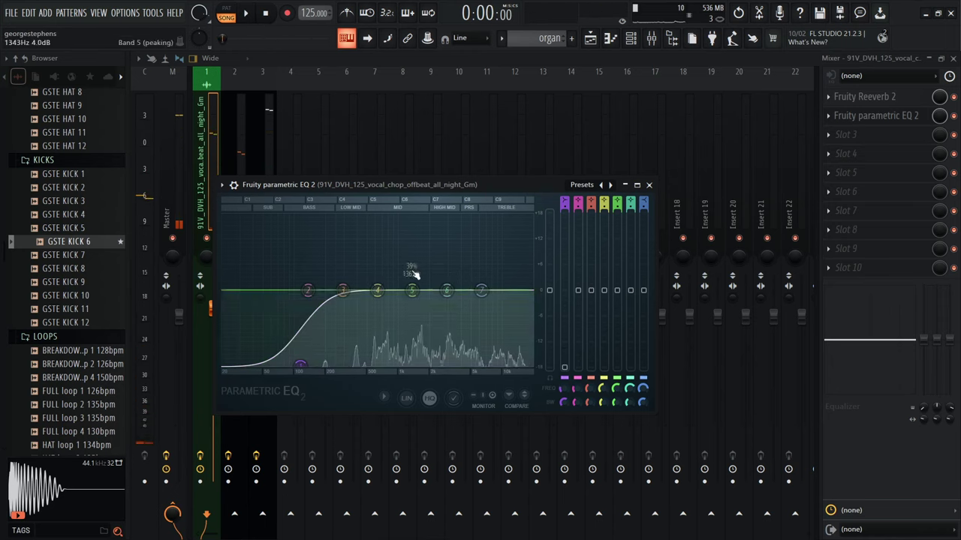
pyautogui.click(649, 185)
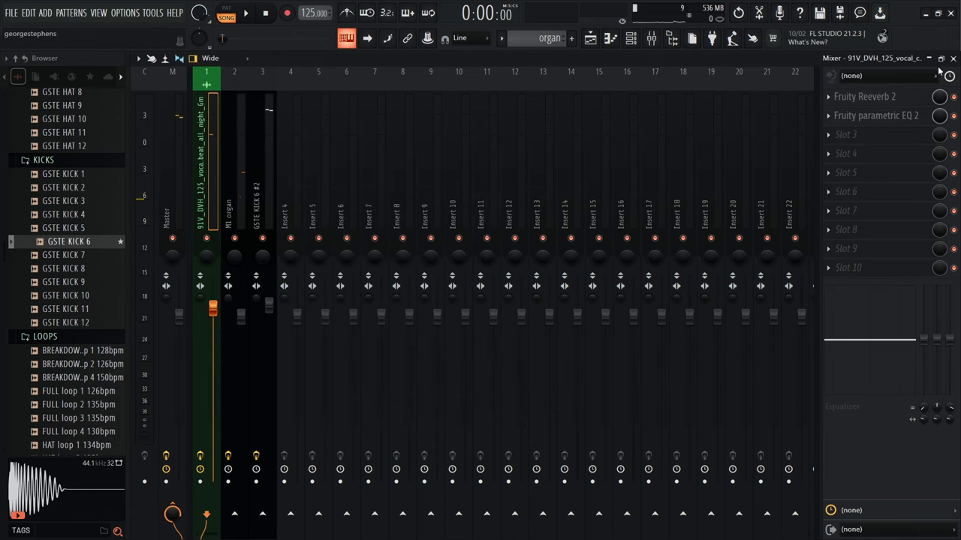
pyautogui.click(953, 58)
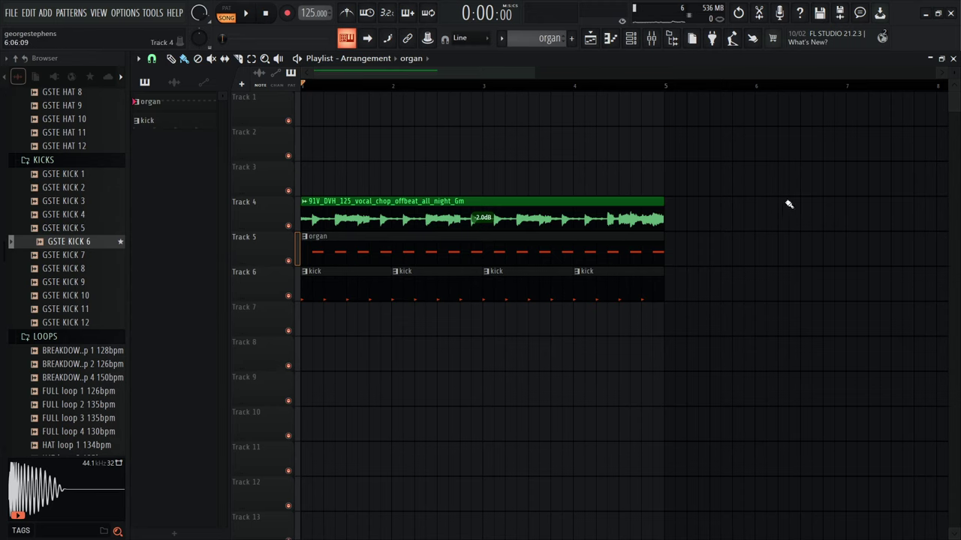
# - Try lowering the band 7 high shelf in the vocal track's Parametric EQ 2 during playback, and undo the tweak
pyautogui.click(651, 38)
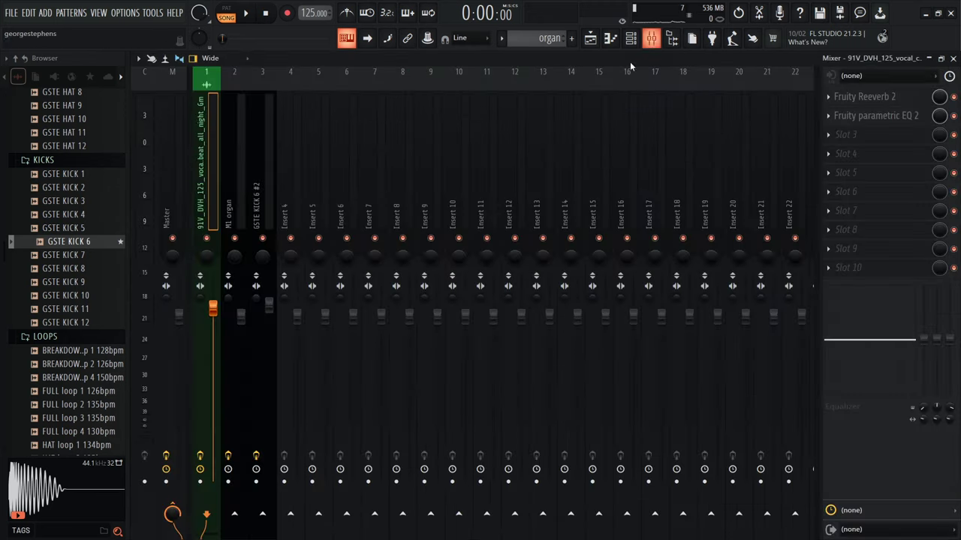
pyautogui.click(861, 117)
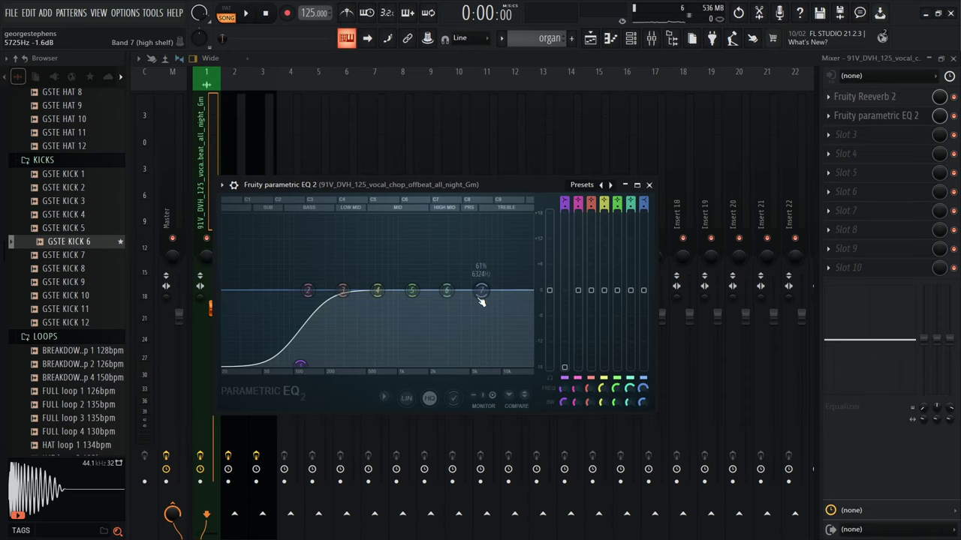
pyautogui.click(650, 186)
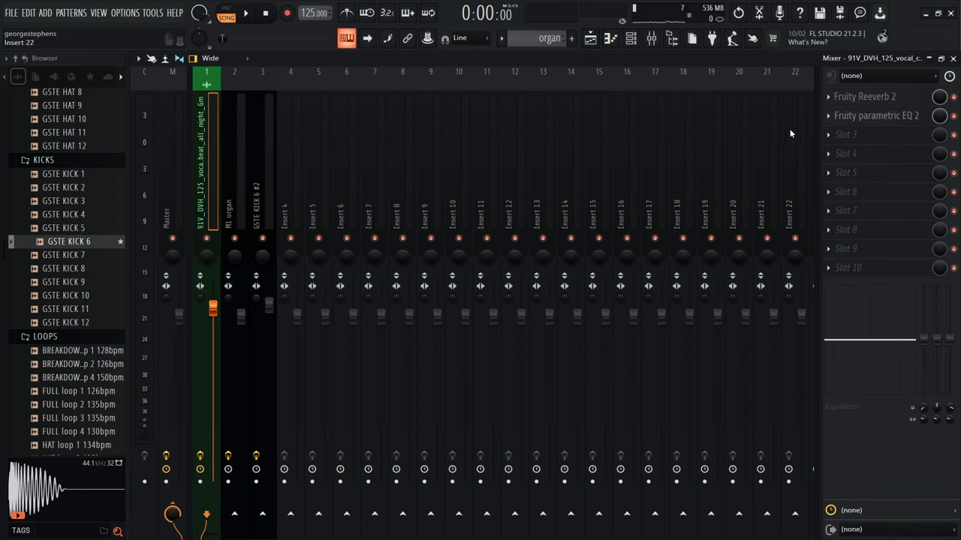
pyautogui.click(875, 115)
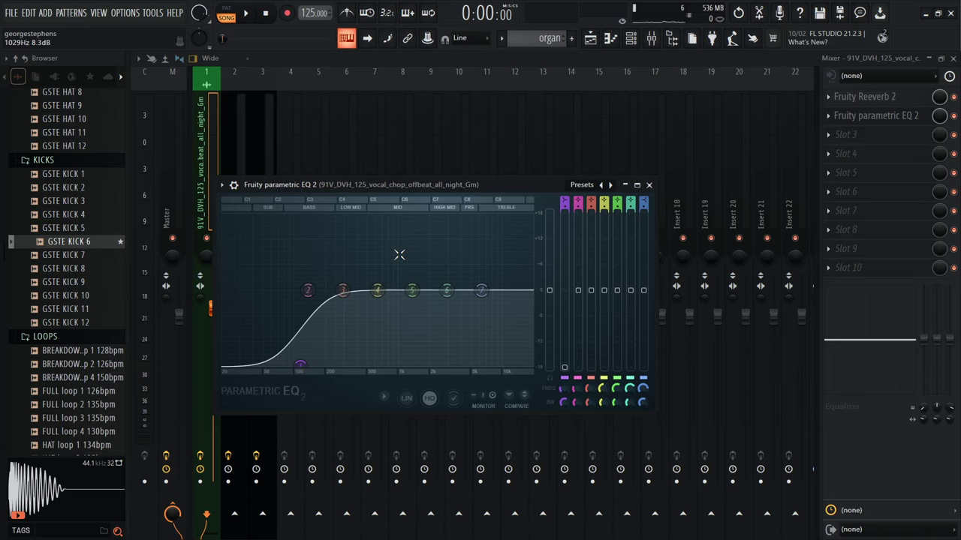
pyautogui.click(248, 15)
pyautogui.moveTo(481, 290); pyautogui.dragTo(502, 323)
pyautogui.click(738, 12)
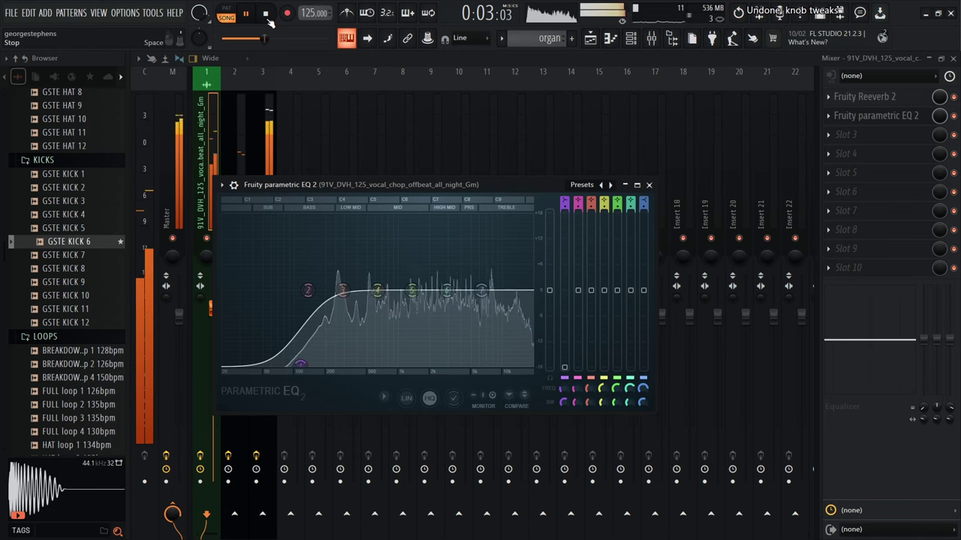
pyautogui.click(266, 13)
pyautogui.click(650, 185)
pyautogui.click(952, 58)
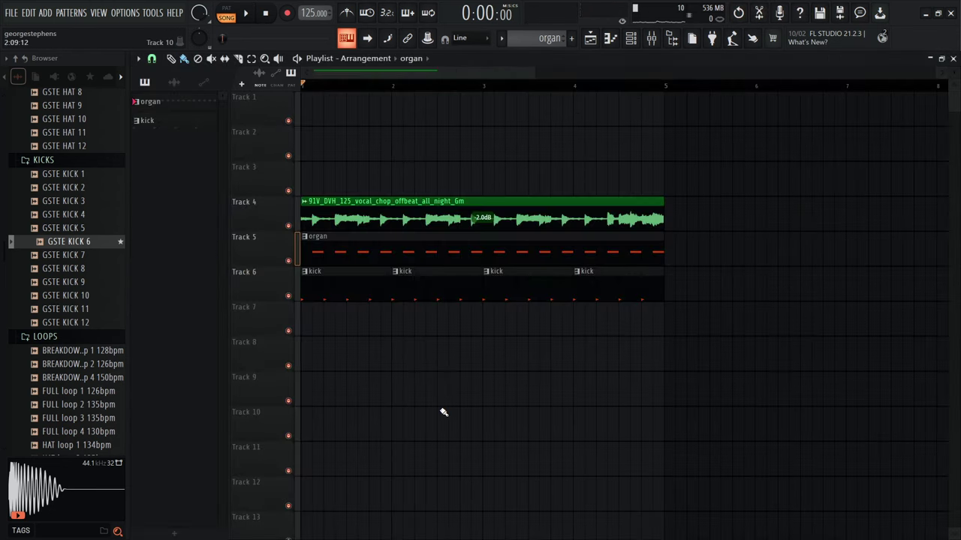
pyautogui.click(247, 13)
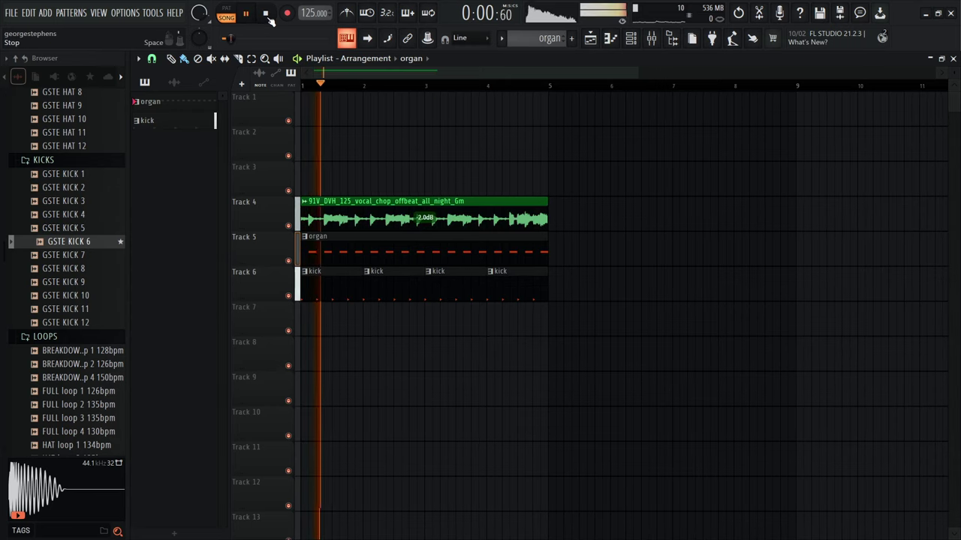
pyautogui.click(266, 14)
pyautogui.click(466, 172)
pyautogui.rightClick(497, 173)
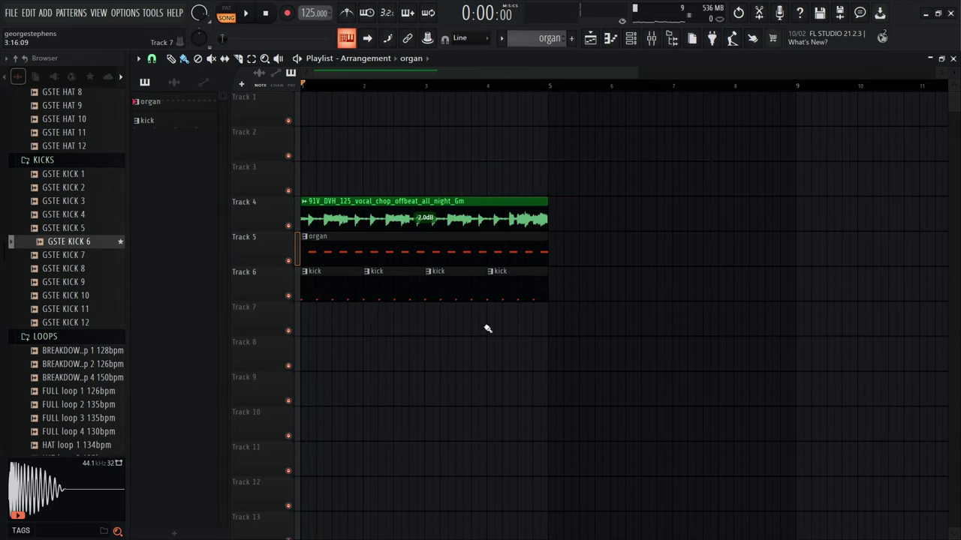
# - Lower the GSTE KICK 6 #2 mixer track's volume to 93% (-1.6 dB) while the song plays
pyautogui.click(651, 38)
pyautogui.press('space')
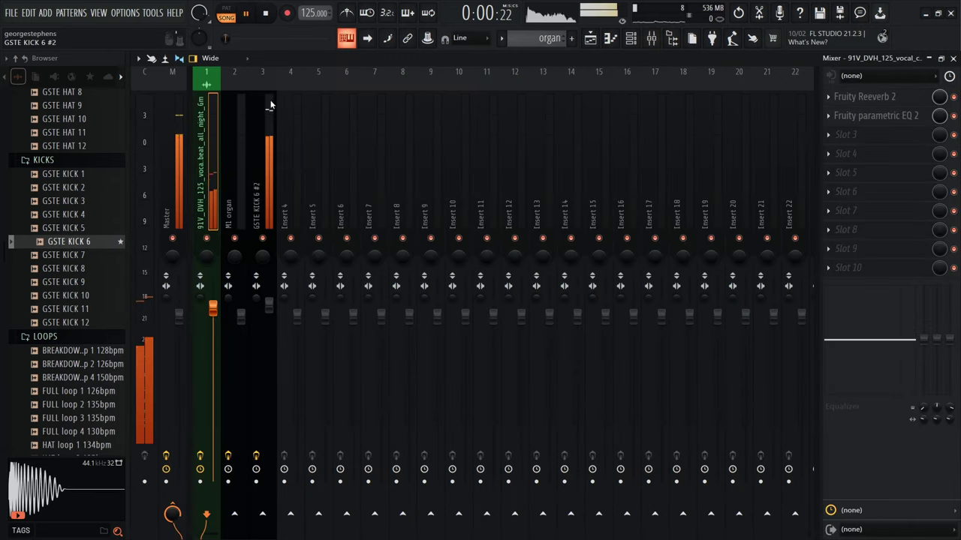
pyautogui.moveTo(270, 313); pyautogui.dragTo(272, 327)
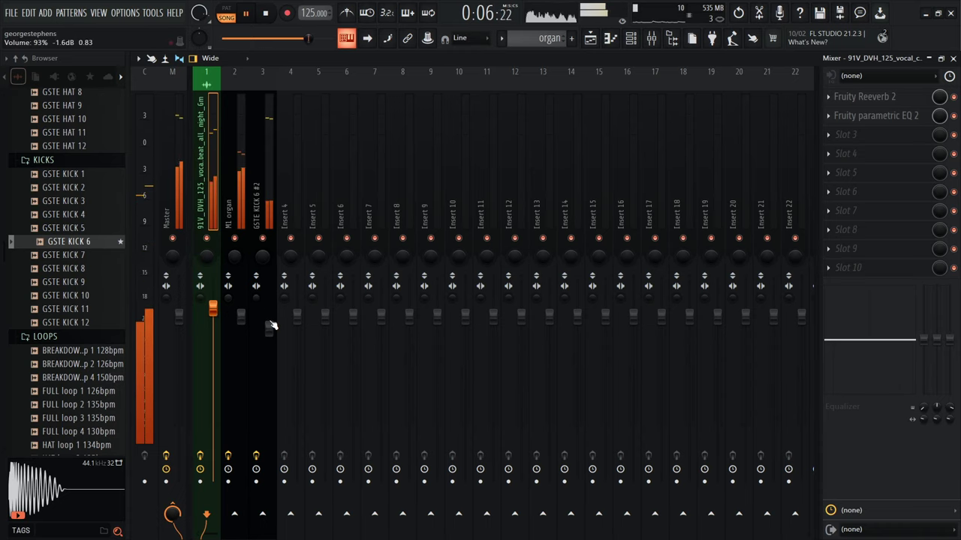
# - Stop playback, close the mixer and audition the loop in the playlist from the start
pyautogui.click(272, 14)
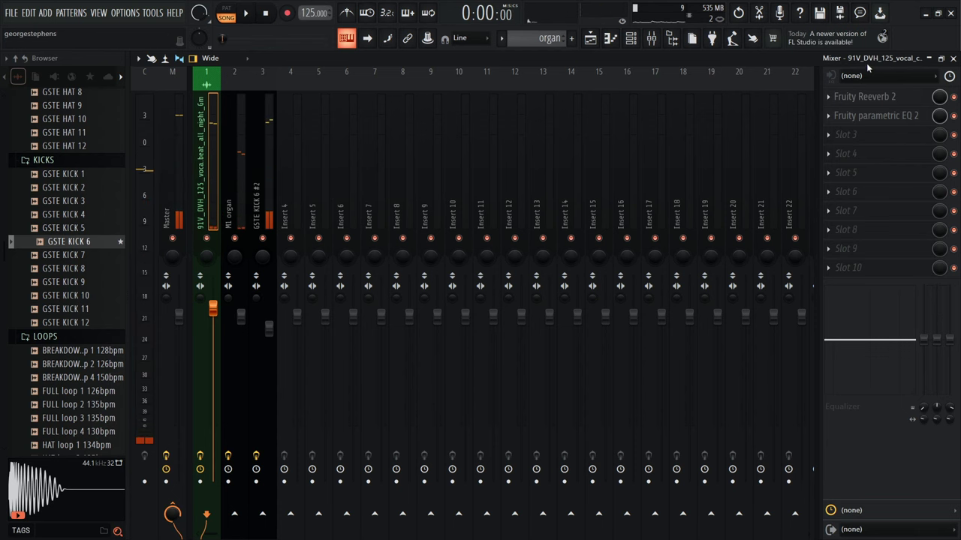
pyautogui.click(954, 58)
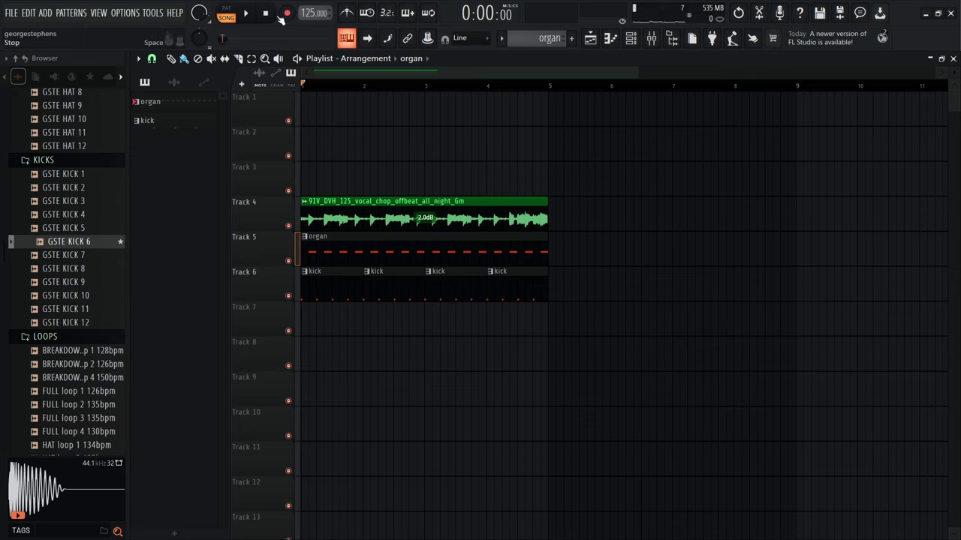
pyautogui.press('space')
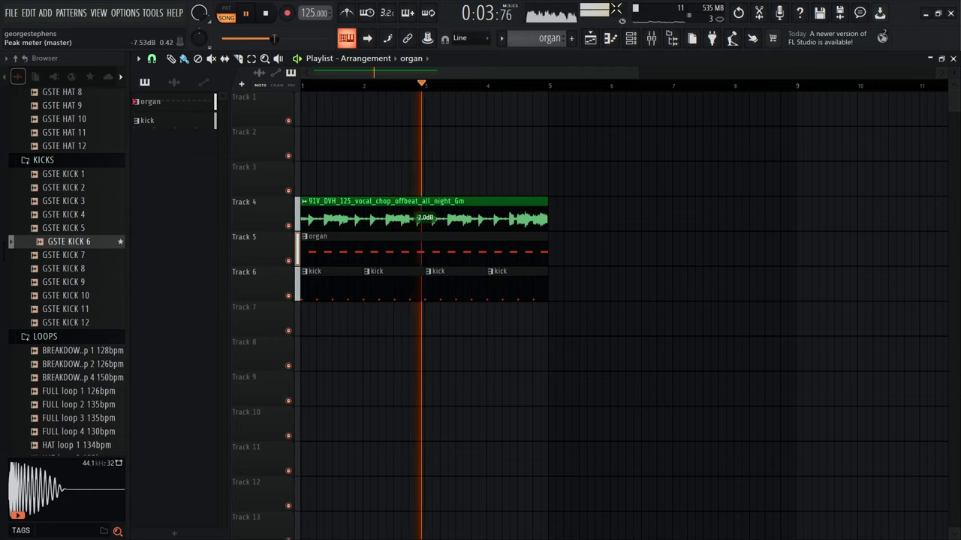
pyautogui.press('space')
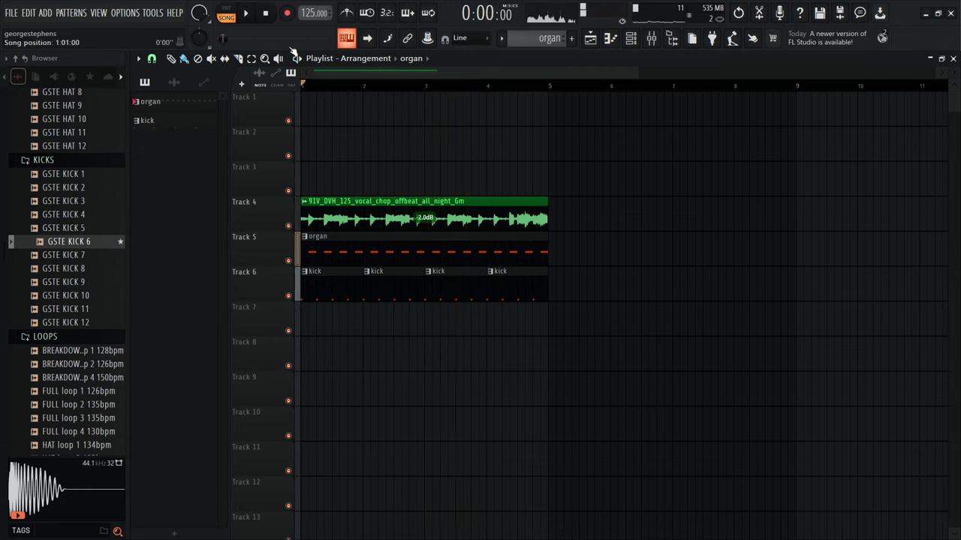
pyautogui.click(560, 139)
pyautogui.rightClick(560, 139)
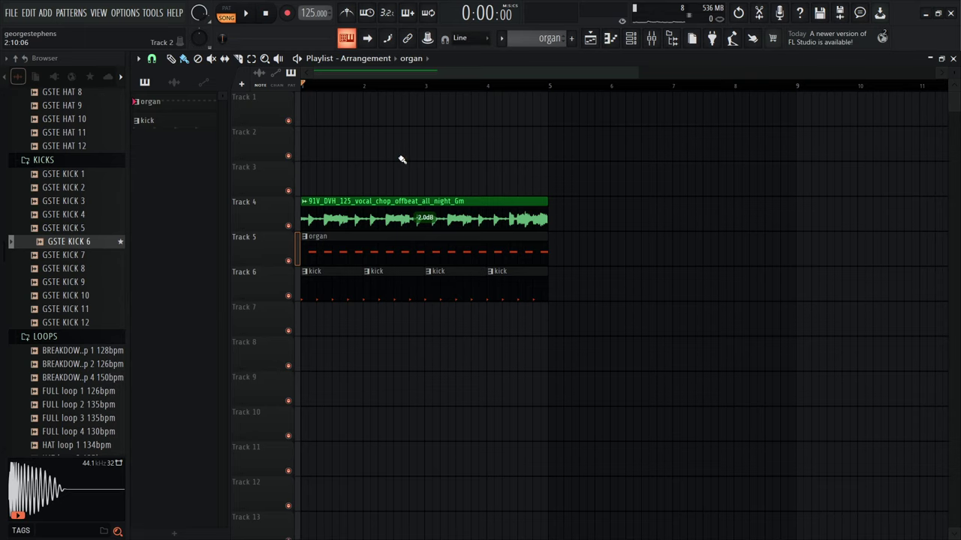
# - Listen to the opening bars of the arrangement again and return the playhead to the start of the song
pyautogui.scroll(-2, 391, 89)
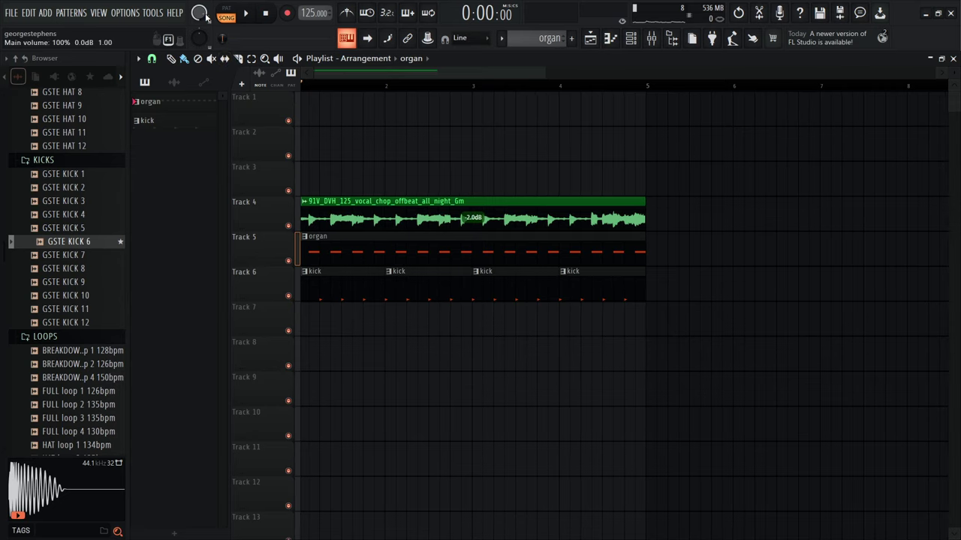
pyautogui.click(255, 12)
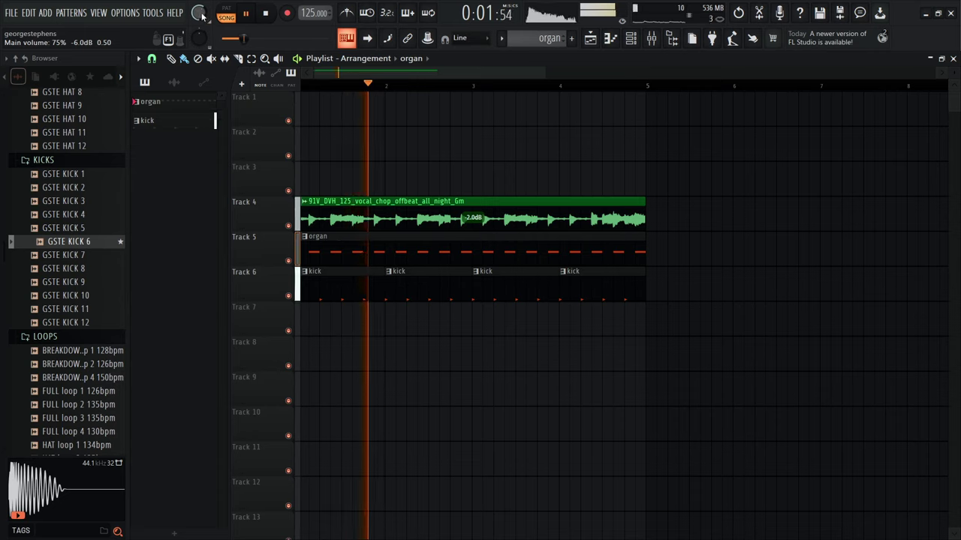
pyautogui.click(248, 13)
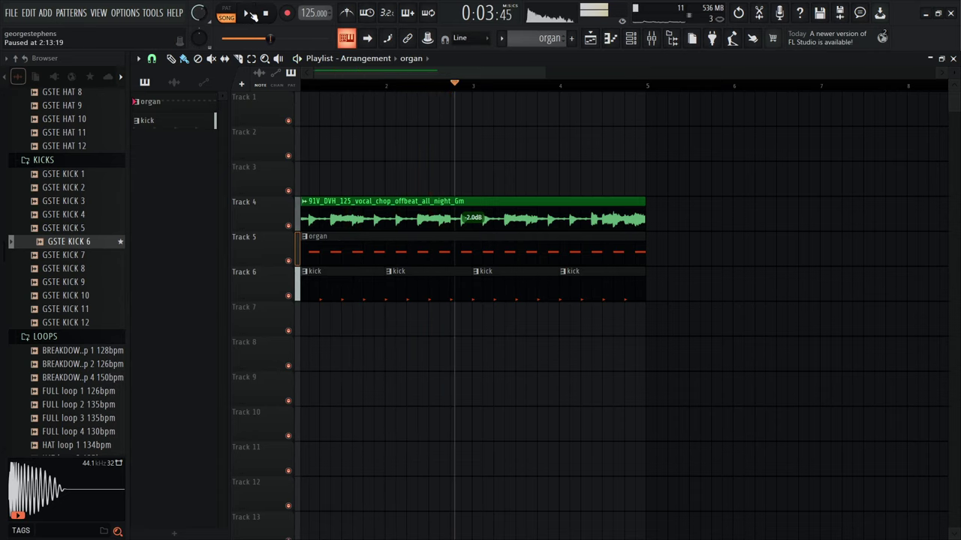
pyautogui.scroll(-1, 426, 154)
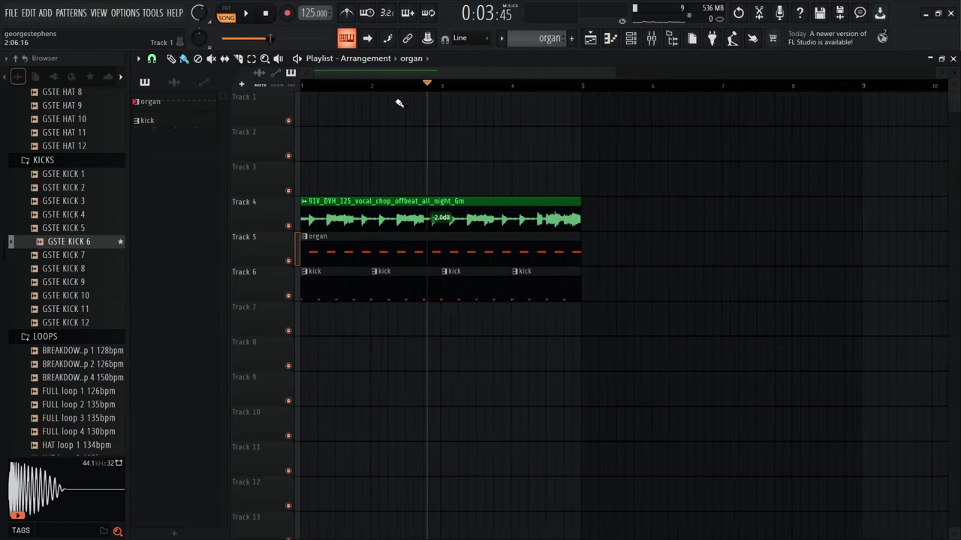
pyautogui.moveTo(400, 85); pyautogui.dragTo(217, 85)
pyautogui.click(506, 144)
pyautogui.rightClick(515, 145)
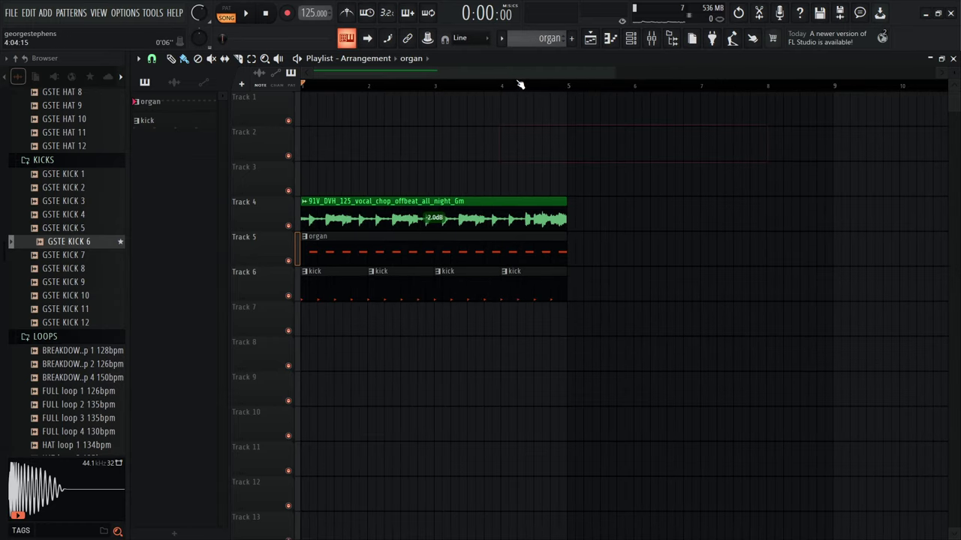
pyautogui.scroll(1, 406, 172)
pyautogui.scroll(-1, 348, 155)
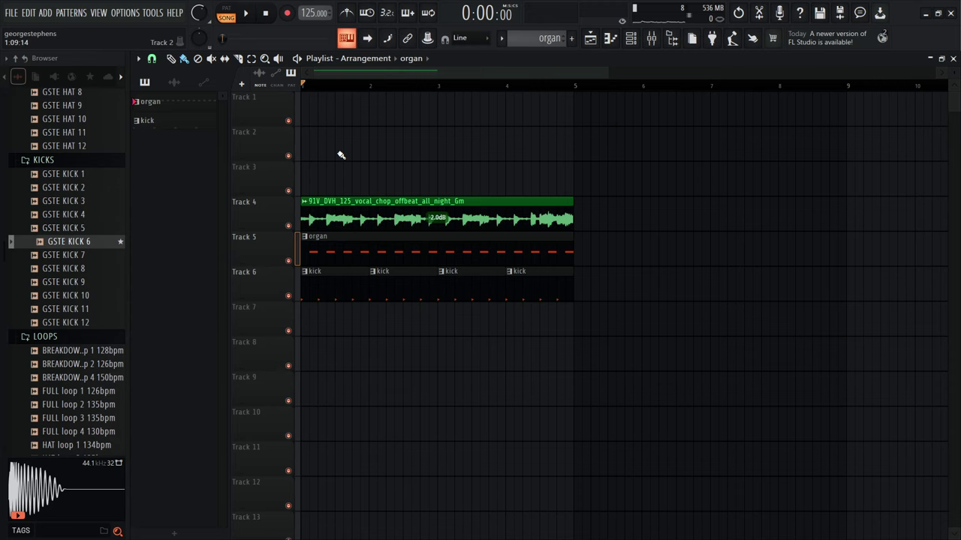
# - Select the vocal chop, organ and kick clips together and nudge them up one row onto tracks 3 to 5
pyautogui.moveTo(679, 407); pyautogui.dragTo(301, 162)
pyautogui.scroll(-3, 481, 330)
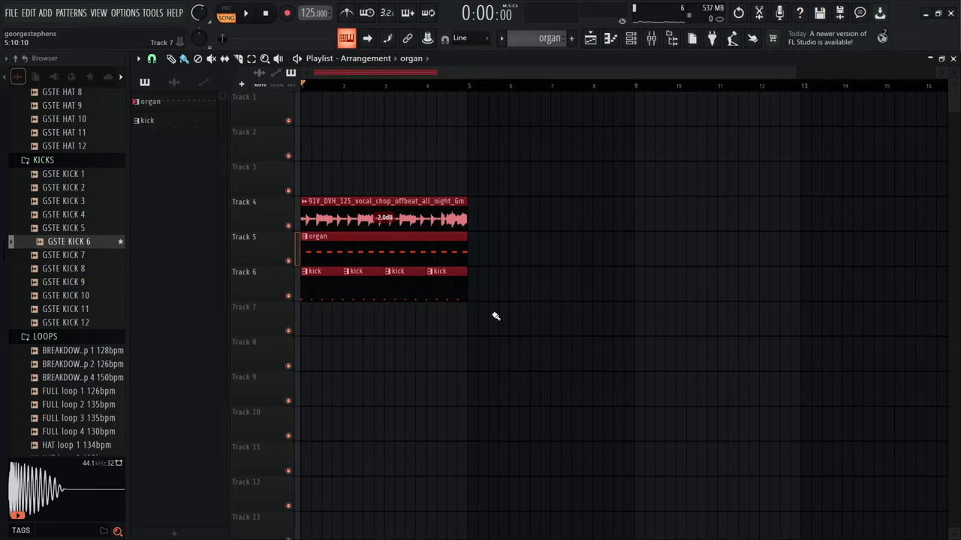
pyautogui.moveTo(495, 316); pyautogui.dragTo(263, 211)
pyautogui.hotkey('shift', 'Right')
pyautogui.hotkey('shift', 'Right')
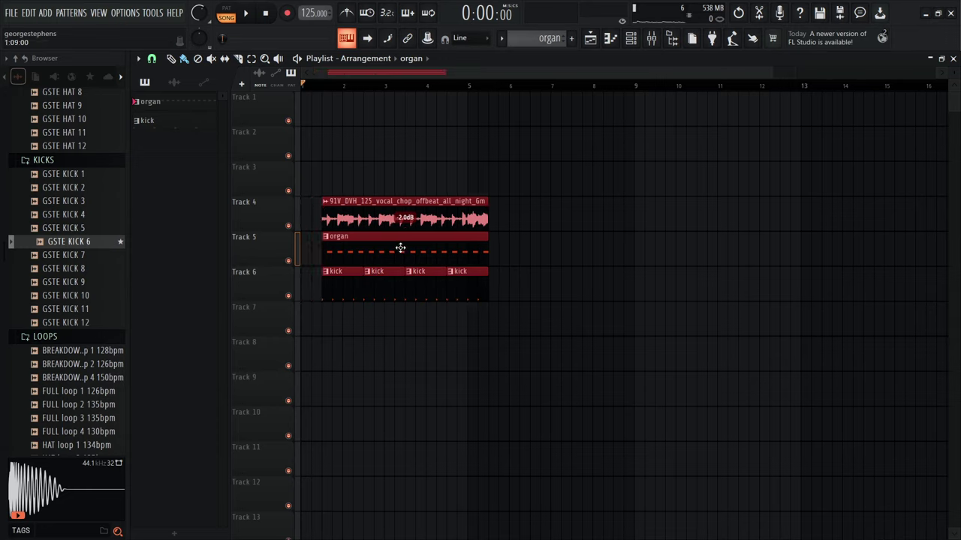
pyautogui.hotkey('shift', 'Down')
pyautogui.hotkey('shift', 'Down')
pyautogui.hotkey('shift', 'Down')
pyautogui.hotkey('shift', 'Right')
pyautogui.hotkey('shift', 'Up')
pyautogui.hotkey('shift', 'Up')
pyautogui.hotkey('shift', 'Up')
pyautogui.hotkey('shift', 'Up')
pyautogui.hotkey('shift', 'Left')
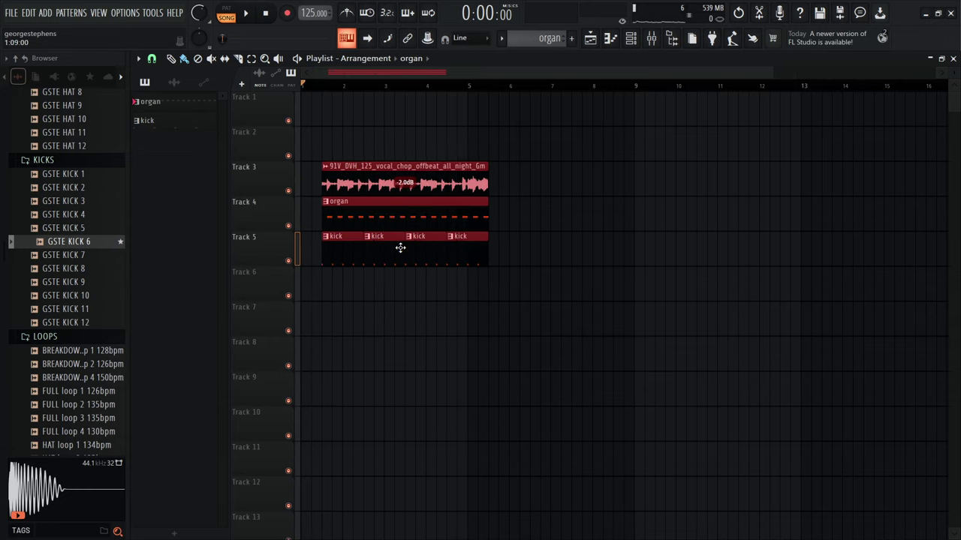
pyautogui.hotkey('shift', 'Left')
# - Move the selected vocal chop, organ and kick clips along the timeline to start at bar 9, and clear the selection
pyautogui.moveTo(366, 194); pyautogui.dragTo(699, 195)
pyautogui.click(651, 315)
pyautogui.rightClick(672, 311)
pyautogui.scroll(-2, 412, 268)
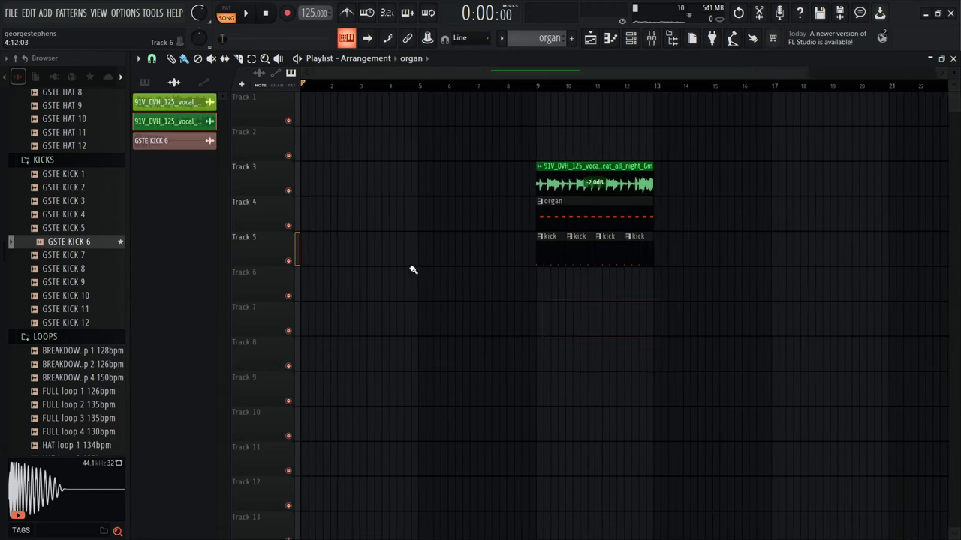
pyautogui.moveTo(735, 336); pyautogui.dragTo(597, 193)
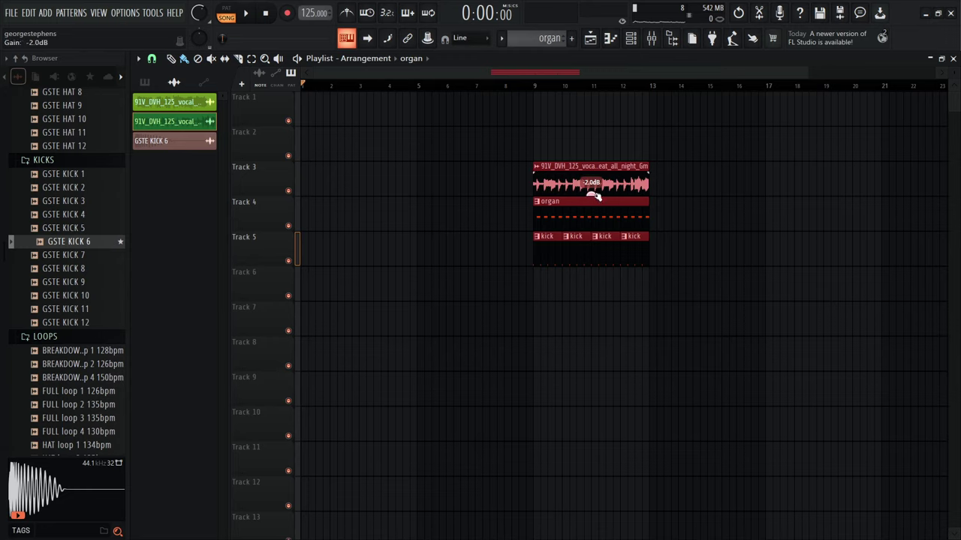
pyautogui.click(498, 311)
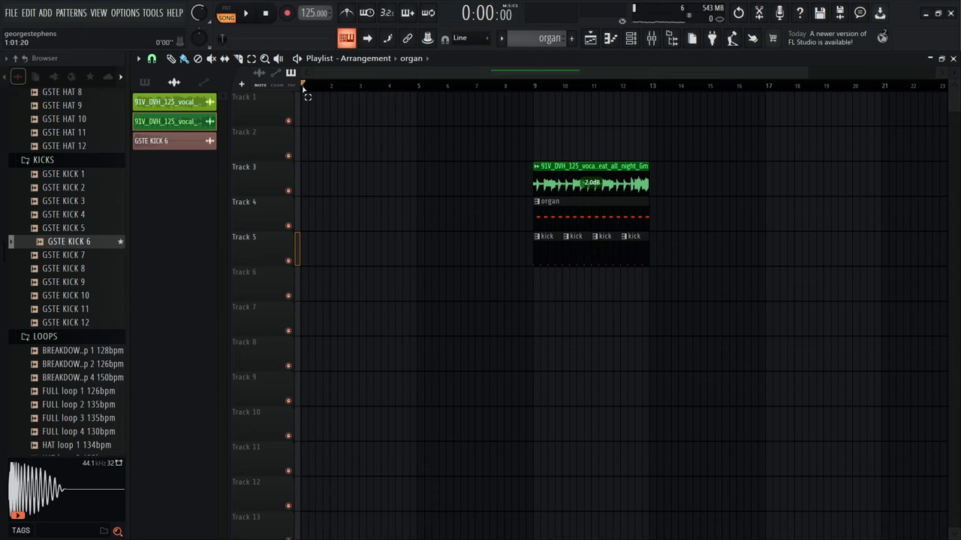
# - Highlight the empty bars 1 to 8 before the loop as a time selection, clear it and return the playhead to bar 1
pyautogui.moveTo(304, 87); pyautogui.dragTo(523, 87)
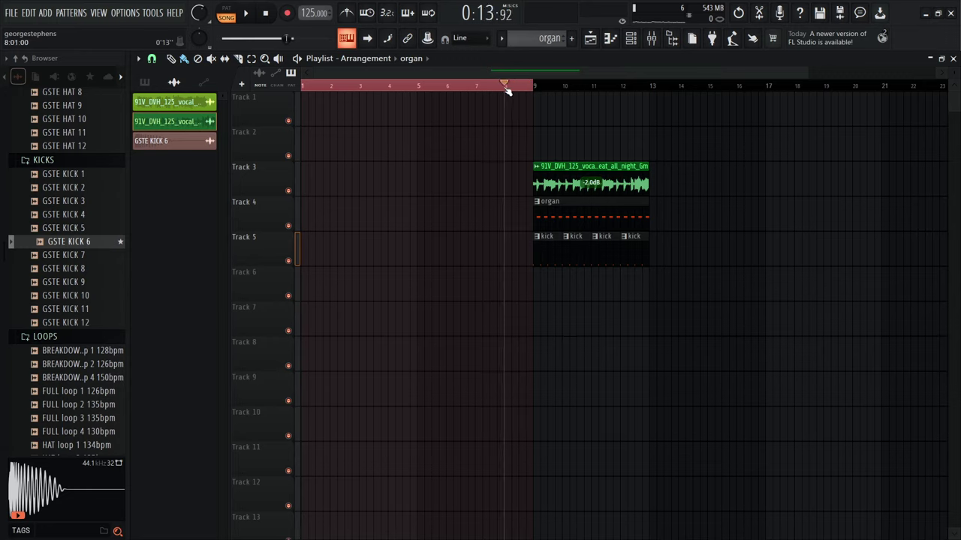
pyautogui.moveTo(505, 86); pyautogui.dragTo(177, 83)
pyautogui.click(537, 88)
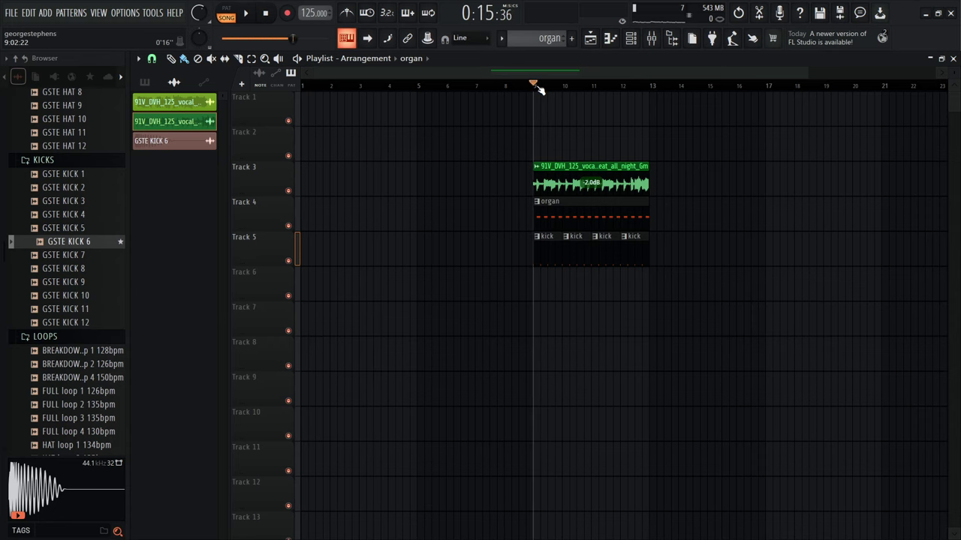
pyautogui.scroll(-2, 488, 199)
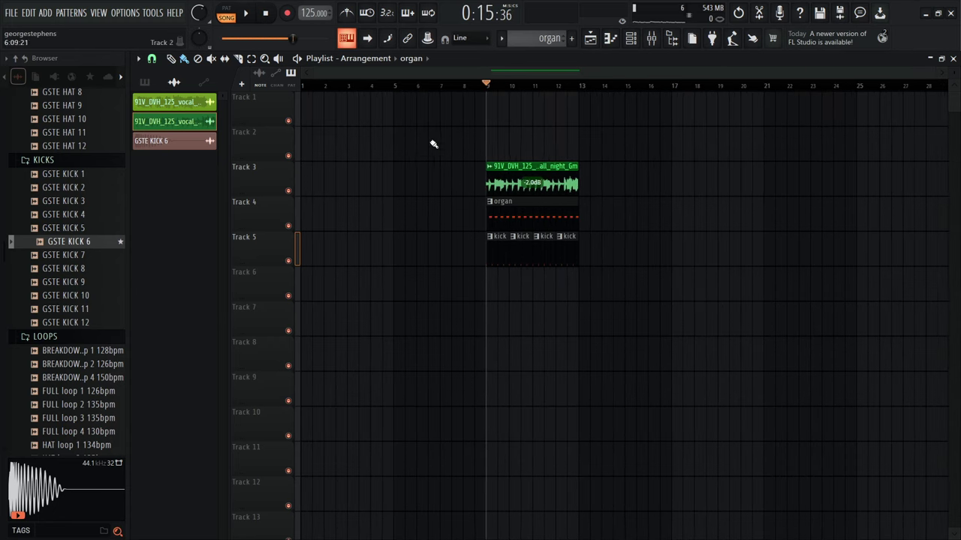
pyautogui.moveTo(495, 87); pyautogui.dragTo(300, 87)
pyautogui.scroll(3, 312, 171)
pyautogui.scroll(2, 254, 205)
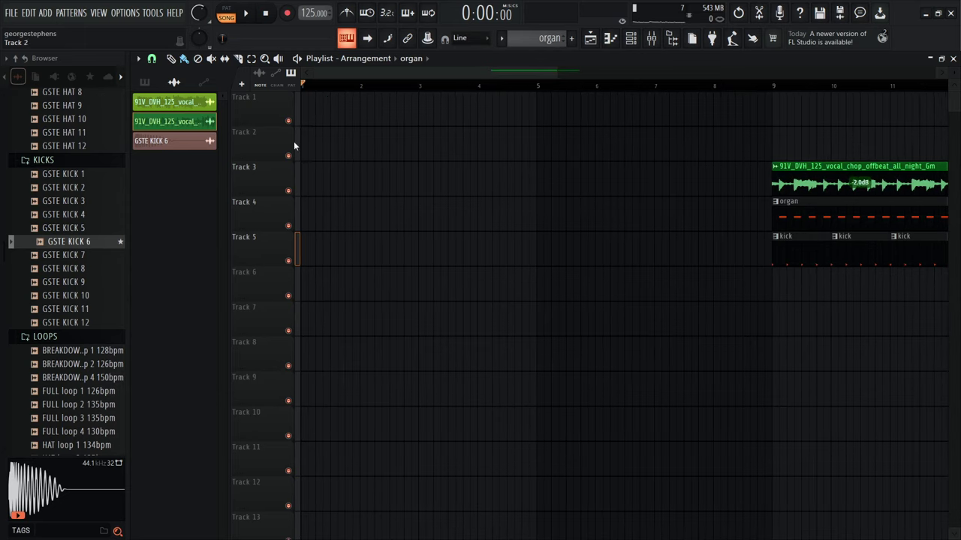
# - Play the start of the empty intro with the metronome on and return the playhead to bar 1
pyautogui.click(253, 15)
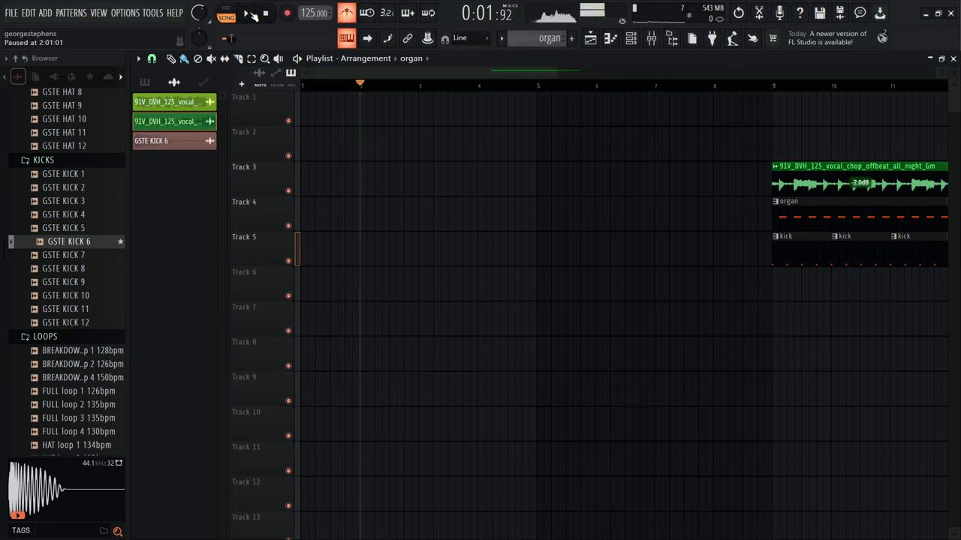
pyautogui.click(254, 15)
pyautogui.click(254, 15)
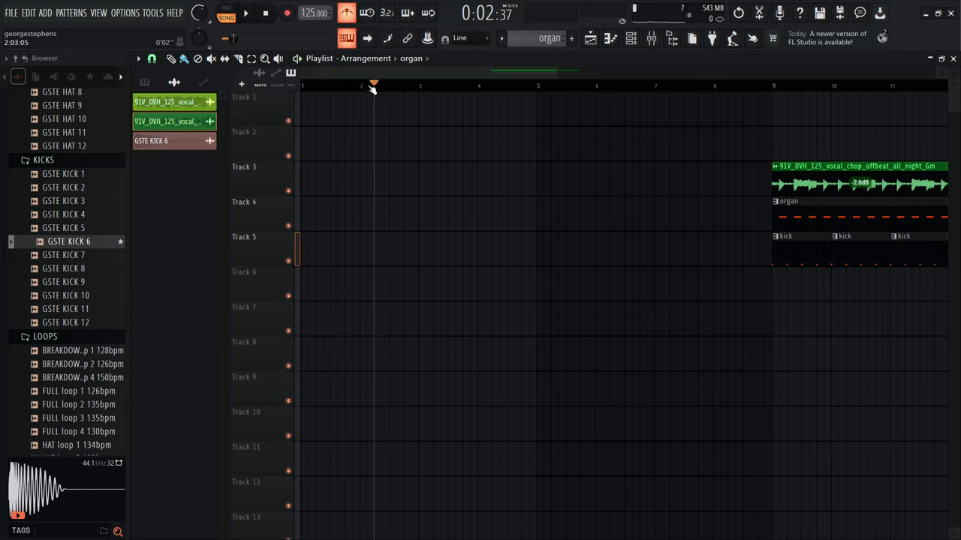
pyautogui.moveTo(330, 82); pyautogui.dragTo(266, 98)
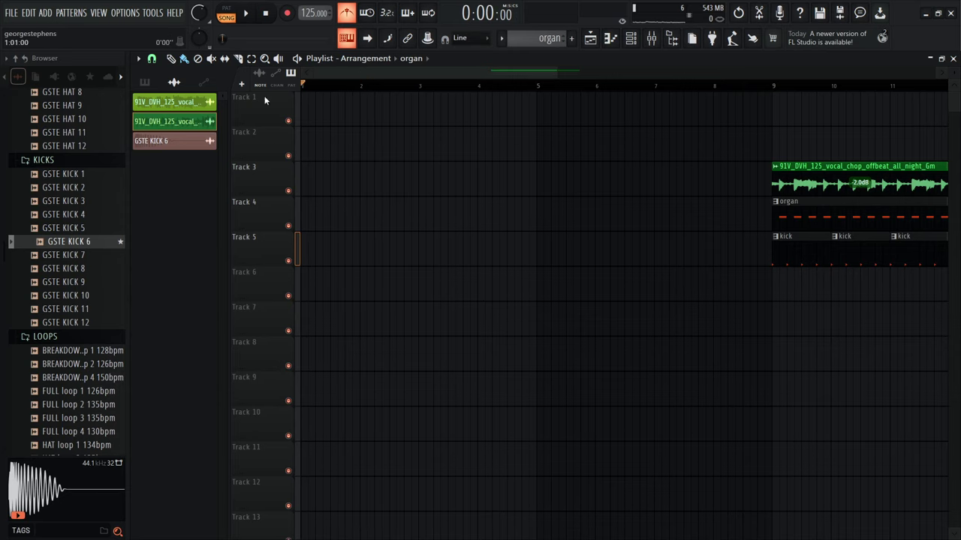
pyautogui.click(442, 183)
pyautogui.rightClick(442, 183)
pyautogui.scroll(-2, 349, 176)
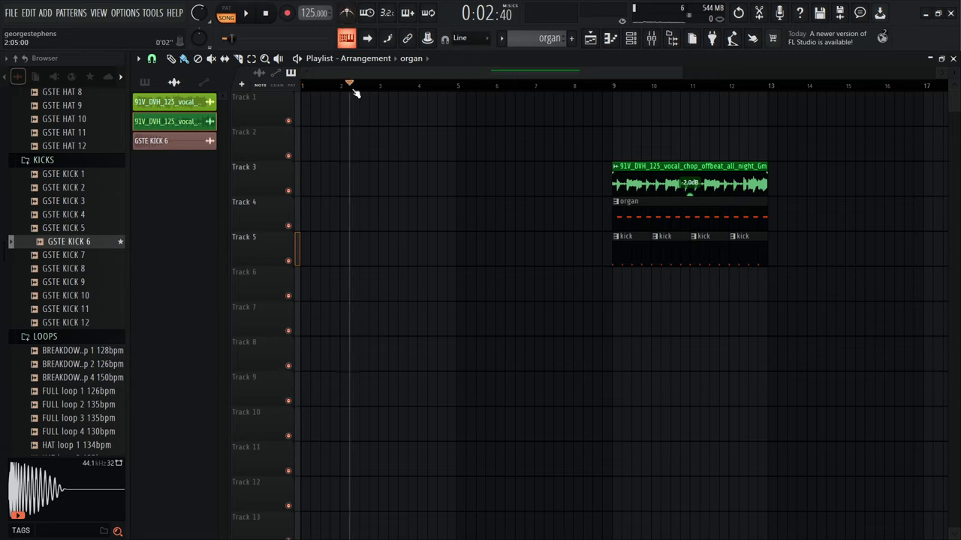
pyautogui.scroll(2, 274, 174)
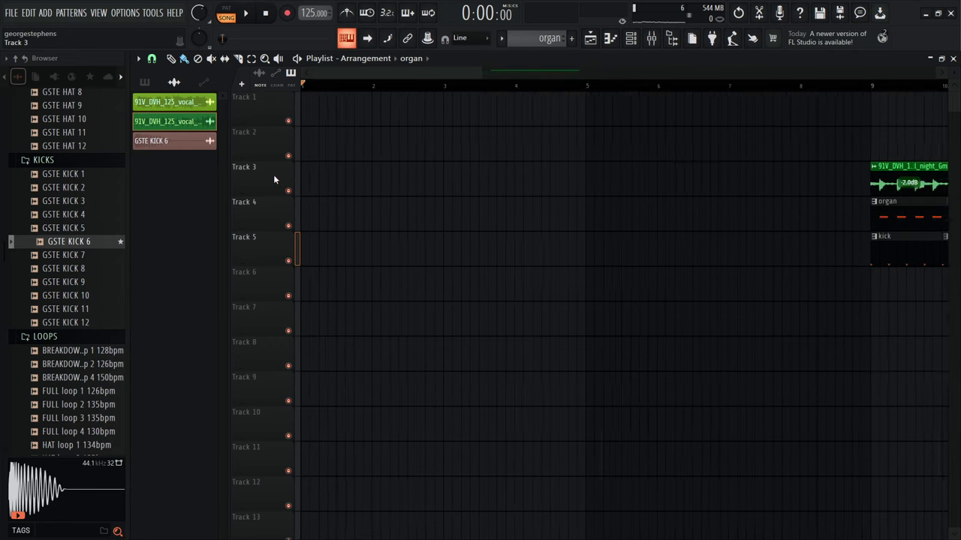
pyautogui.scroll(-2, 401, 182)
pyautogui.scroll(-2, 473, 120)
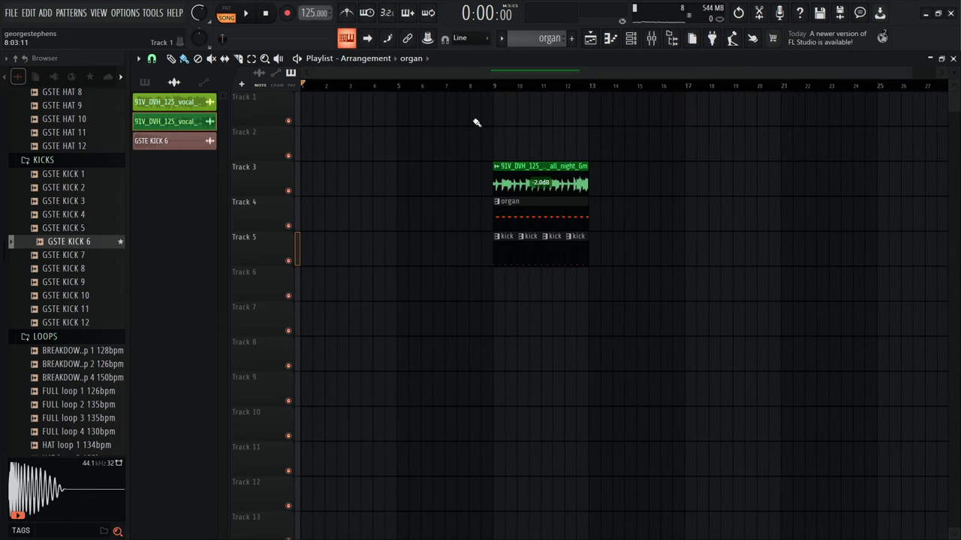
pyautogui.click(494, 85)
pyautogui.moveTo(374, 89); pyautogui.dragTo(223, 92)
pyautogui.click(498, 141)
pyautogui.rightClick(498, 142)
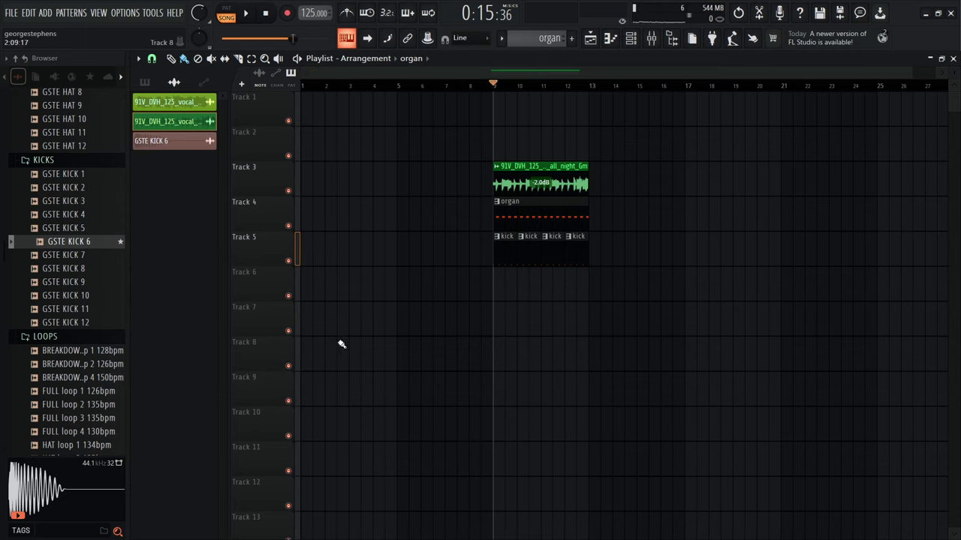
# - Place the 91V_DVH_125_vocal_hook_waiting_up_all_night_wet_Gm clip on Track 1 at bar 1 and play it
pyautogui.click(201, 129)
pyautogui.click(311, 107)
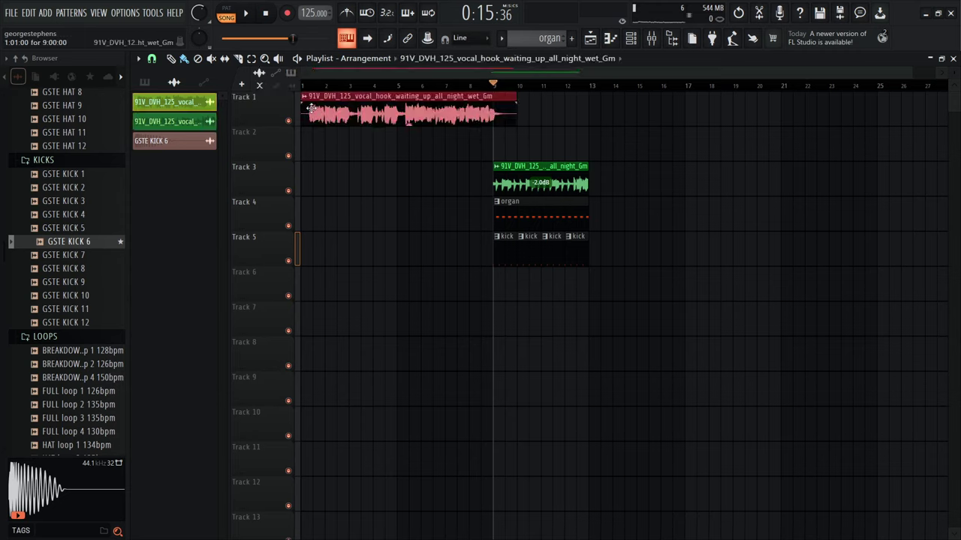
pyautogui.press('space')
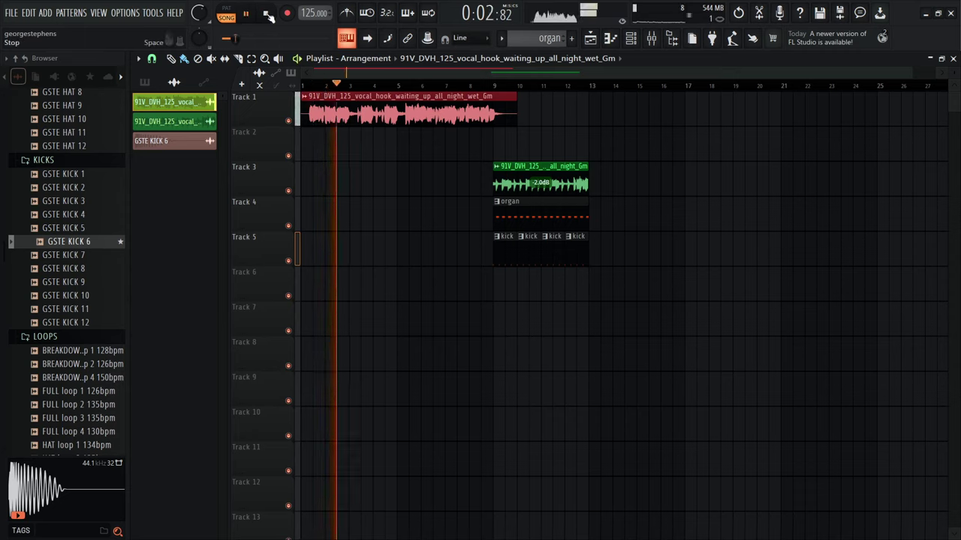
# - Trim the end of the vocal hook clip on Track 1 to a length of about 4:05, just over four bars
pyautogui.moveTo(516, 122); pyautogui.dragTo(401, 128)
pyautogui.scroll(4, 402, 127)
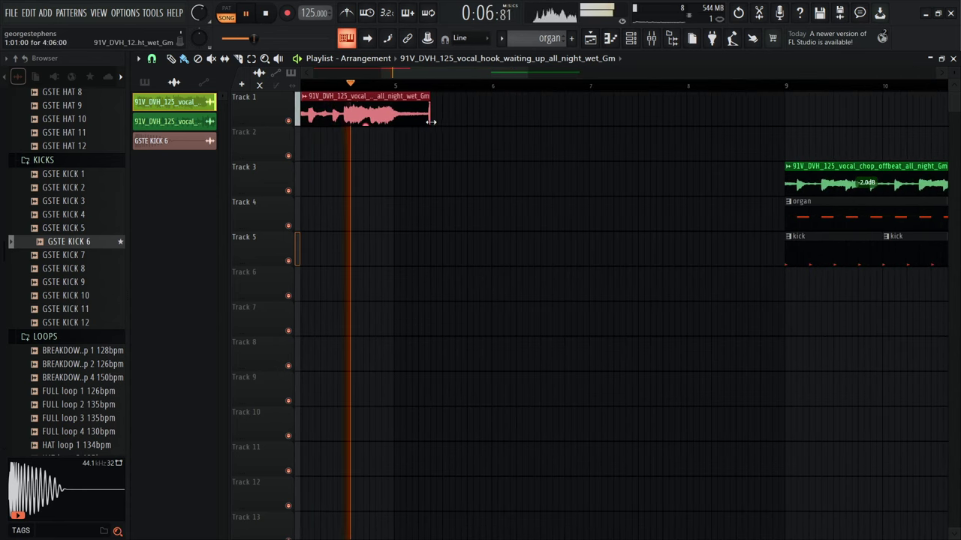
pyautogui.press('space')
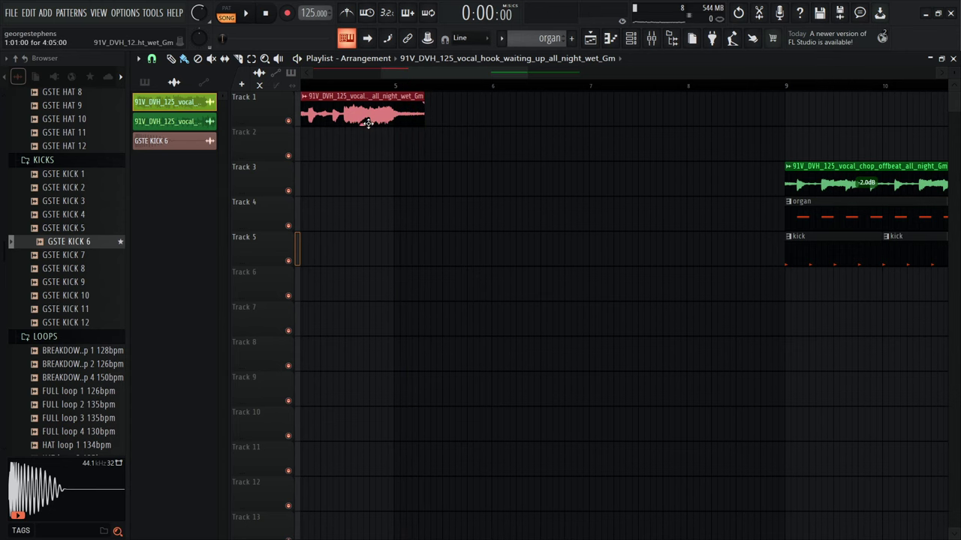
pyautogui.scroll(-4, 327, 133)
pyautogui.scroll(6, 435, 136)
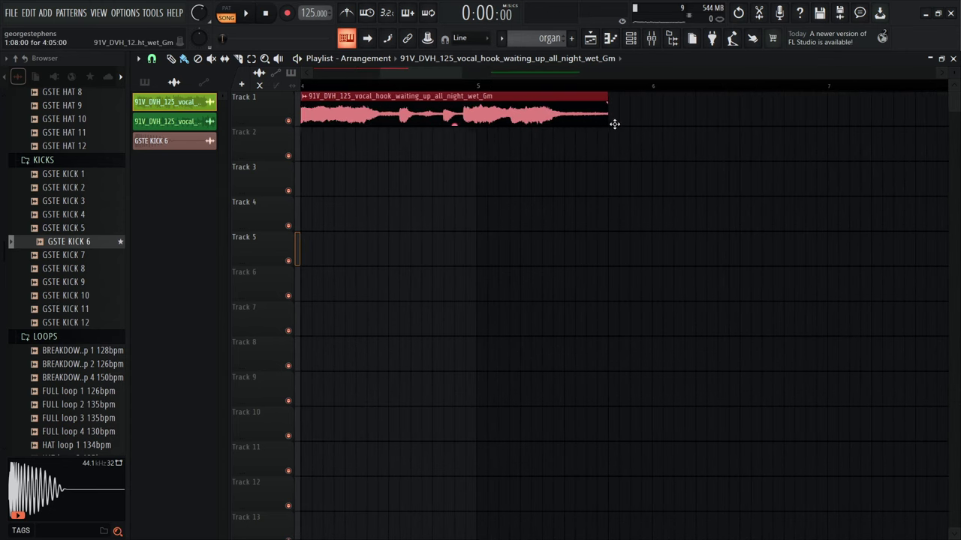
pyautogui.moveTo(538, 123); pyautogui.dragTo(636, 129)
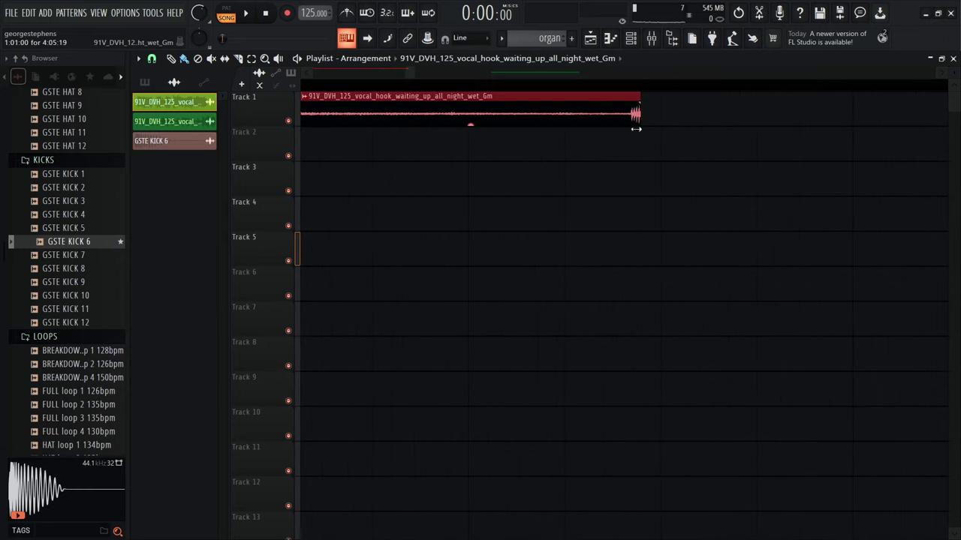
pyautogui.scroll(-6, 629, 131)
# - Play the trimmed vocal hook from the start and add a short fade-out at the end of its clip
pyautogui.moveTo(509, 84); pyautogui.dragTo(301, 72)
pyautogui.press('space')
pyautogui.moveTo(500, 96); pyautogui.dragTo(487, 95)
pyautogui.scroll(3, 493, 114)
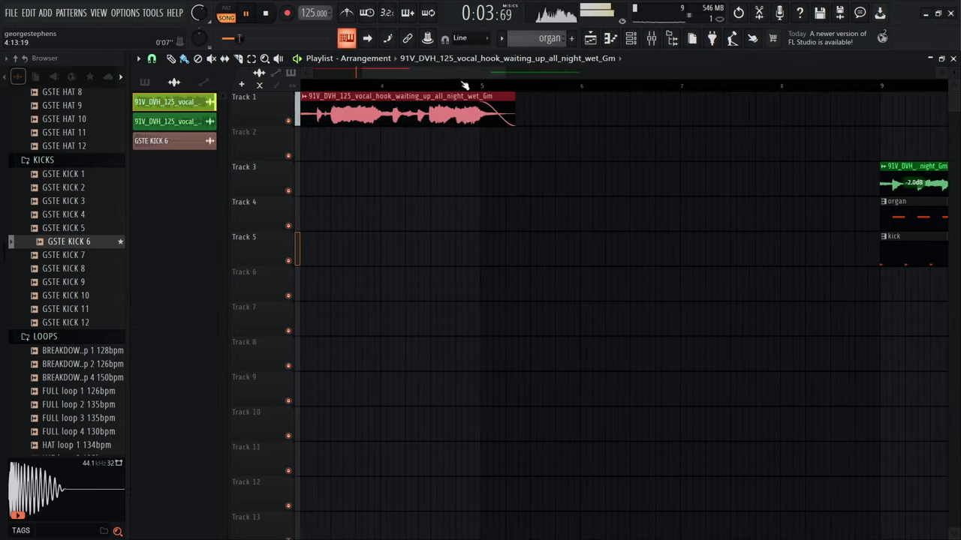
# - Stop playback and move the vocal chop, organ and kick clips together so that they start at bar 5
pyautogui.scroll(-5, 499, 114)
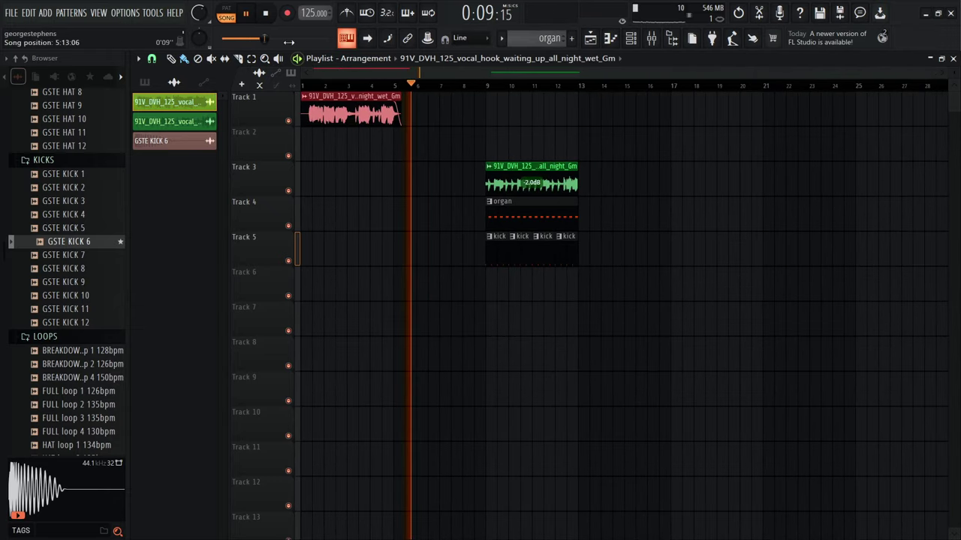
pyautogui.press('space')
pyautogui.scroll(3, 304, 111)
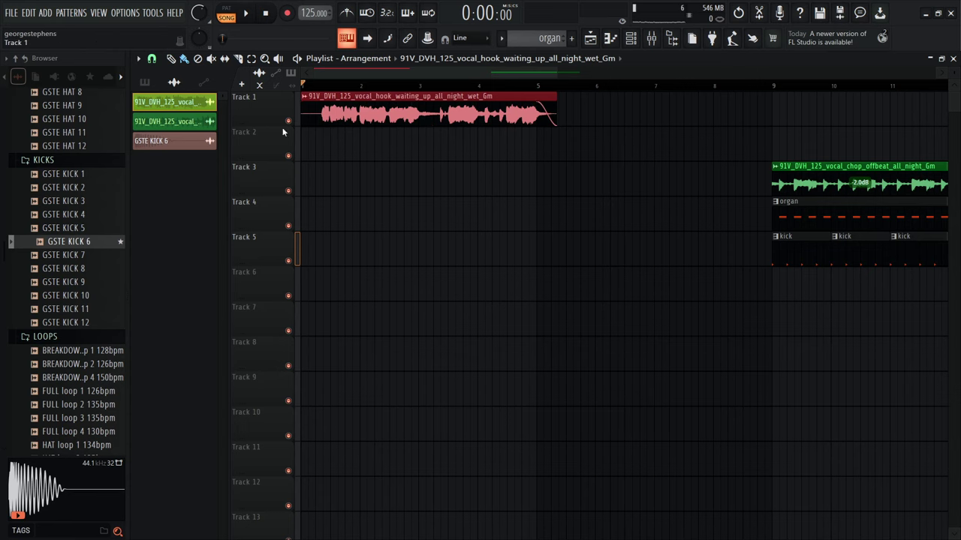
pyautogui.scroll(-4, 332, 142)
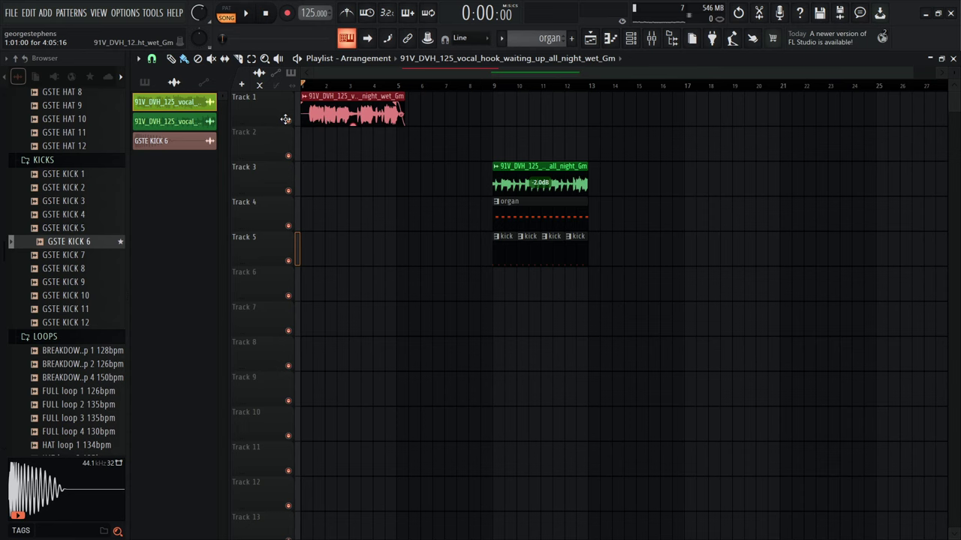
pyautogui.moveTo(285, 119); pyautogui.dragTo(288, 120)
pyautogui.moveTo(512, 180); pyautogui.dragTo(416, 177)
pyautogui.moveTo(464, 149); pyautogui.dragTo(473, 149)
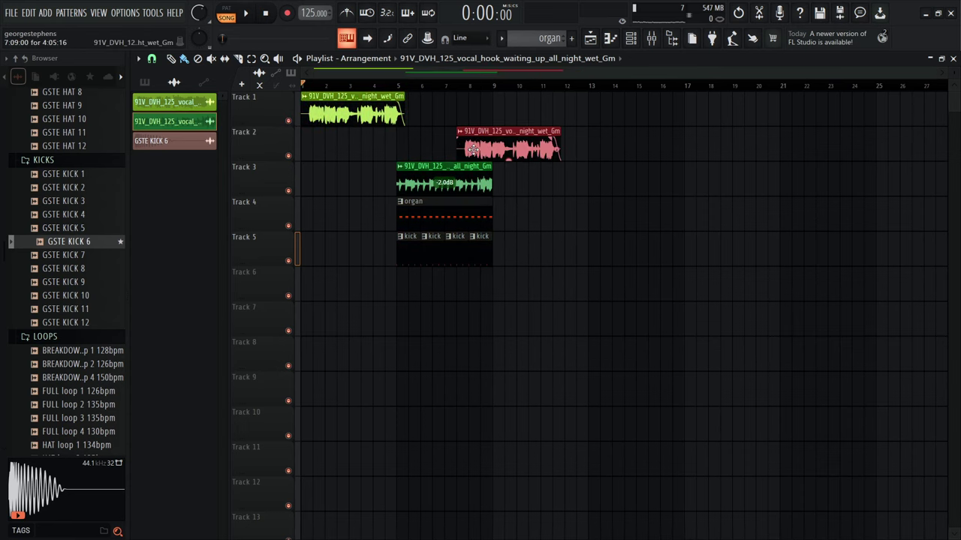
pyautogui.rightClick(473, 149)
# - Try trimming the quiet lead-in of the vocal hook clip, realign it to bar 1, and play through into the chop section
pyautogui.scroll(3, 313, 163)
pyautogui.press('space')
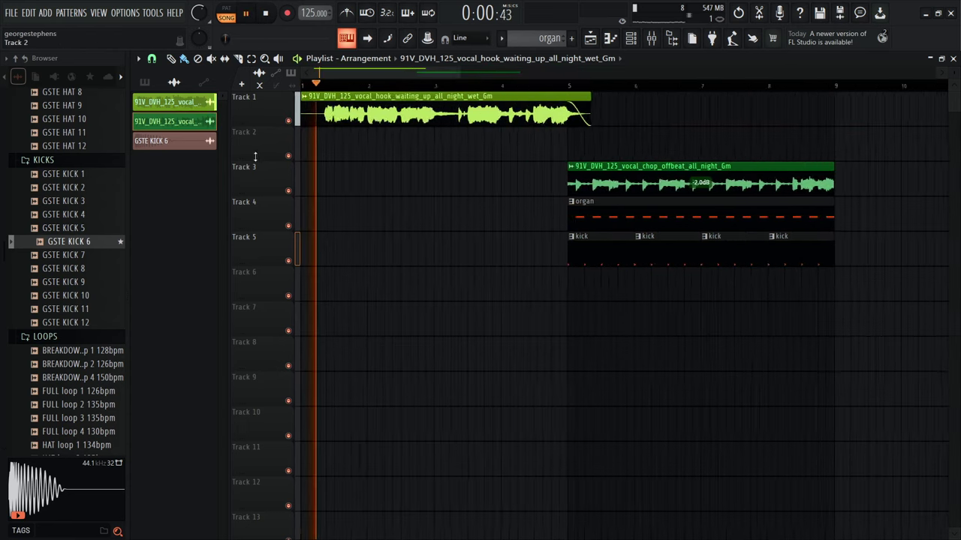
pyautogui.scroll(2, 300, 129)
pyautogui.press('space')
pyautogui.moveTo(302, 120)
pyautogui.mouseDown()
pyautogui.moveTo(335, 119)
pyautogui.moveTo(316, 110)
pyautogui.mouseUp()
pyautogui.click(233, 18)
pyautogui.click(246, 13)
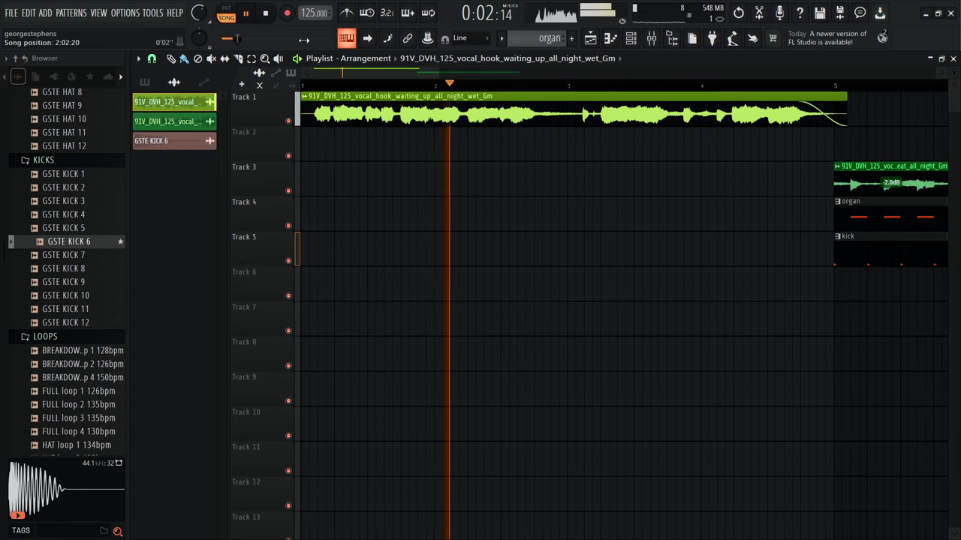
pyautogui.scroll(-2, 370, 138)
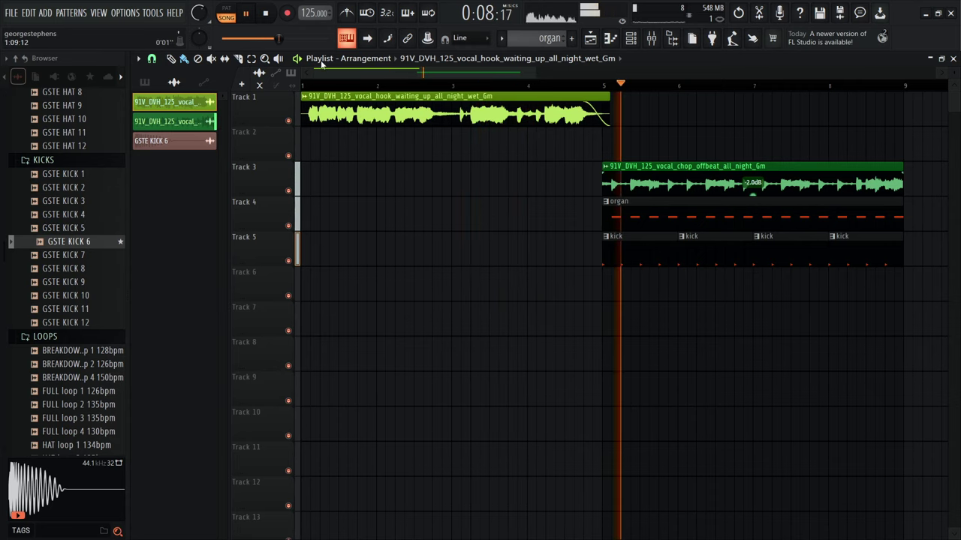
pyautogui.press('space')
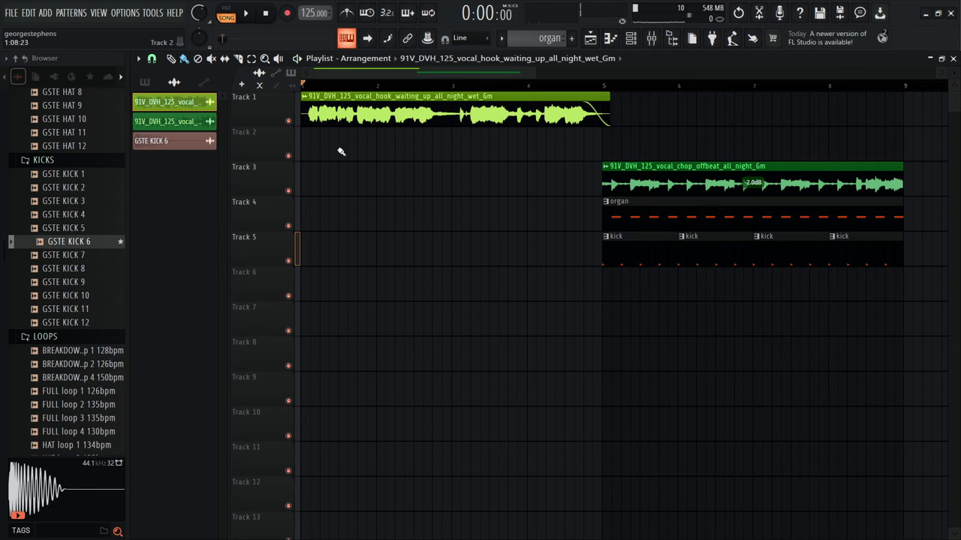
# - Restore the vocal hook clip's trimmed lead-in from bar 1 and play its ending into the section at bar 5
pyautogui.scroll(3, 300, 143)
pyautogui.moveTo(311, 116)
pyautogui.mouseDown()
pyautogui.moveTo(363, 118)
pyautogui.moveTo(321, 116)
pyautogui.mouseUp()
pyautogui.moveTo(371, 112); pyautogui.dragTo(352, 112)
pyautogui.click(247, 15)
pyautogui.scroll(-2, 618, 86)
pyautogui.click(598, 84)
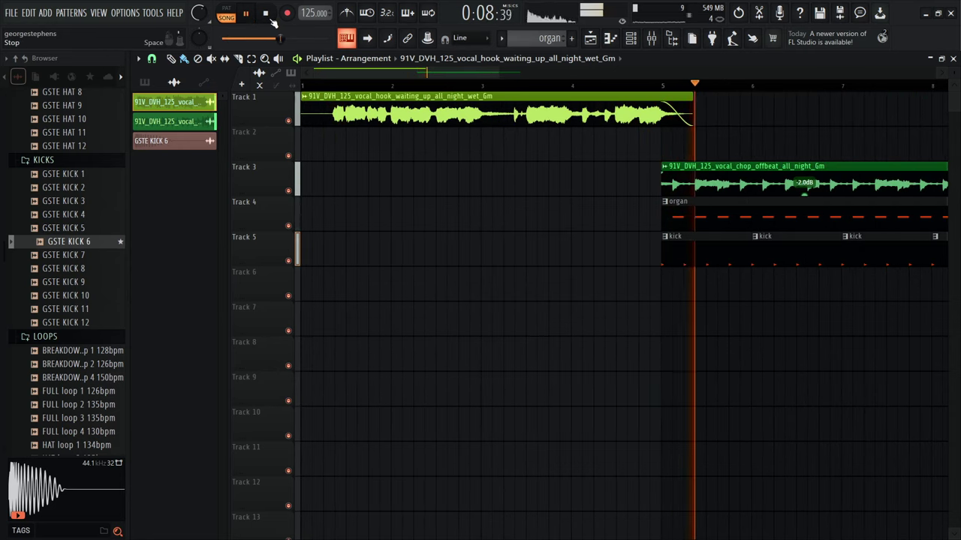
pyautogui.click(265, 13)
# - Place a GSTE KICK 6 audio clip on Track 6 at 4:13:00, one beat before bar 5
pyautogui.scroll(-3, 368, 210)
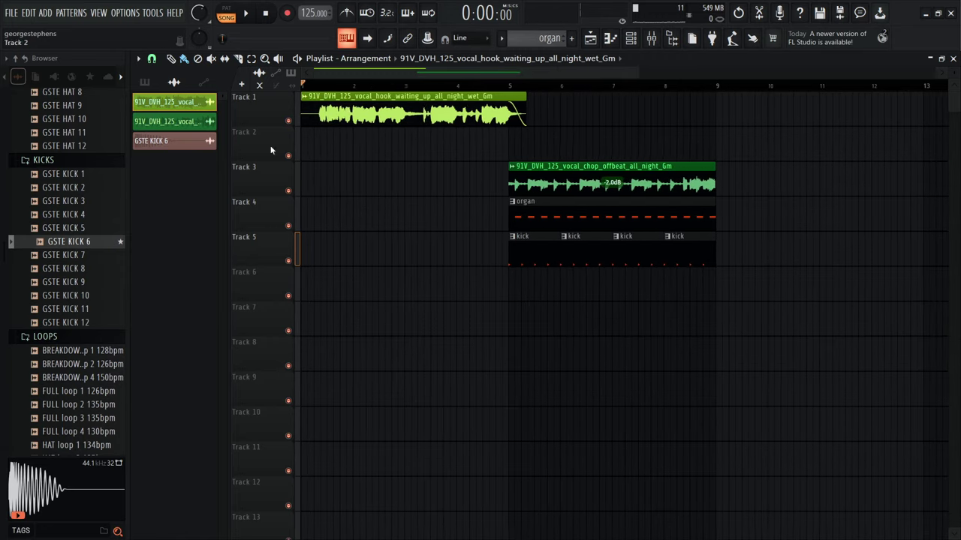
pyautogui.scroll(-1, 480, 293)
pyautogui.scroll(3, 498, 289)
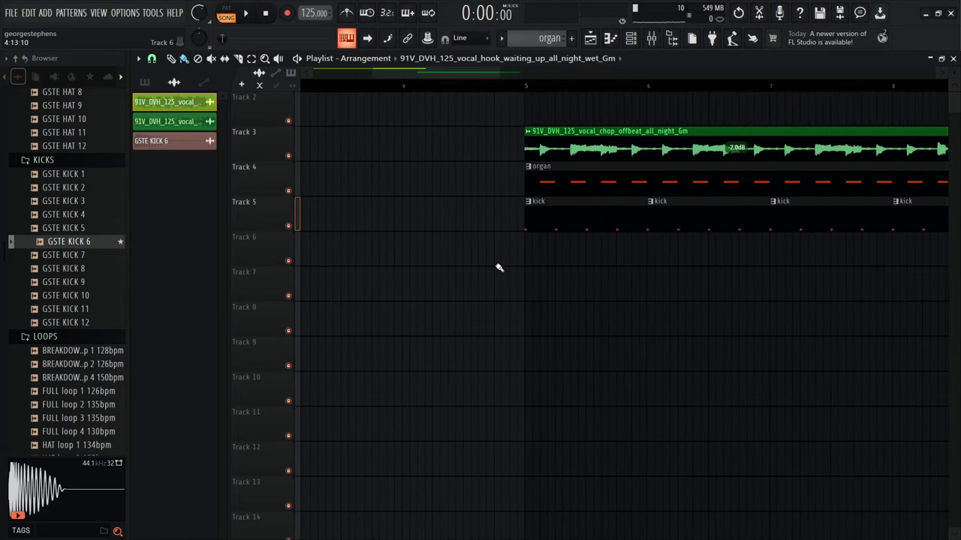
pyautogui.click(203, 145)
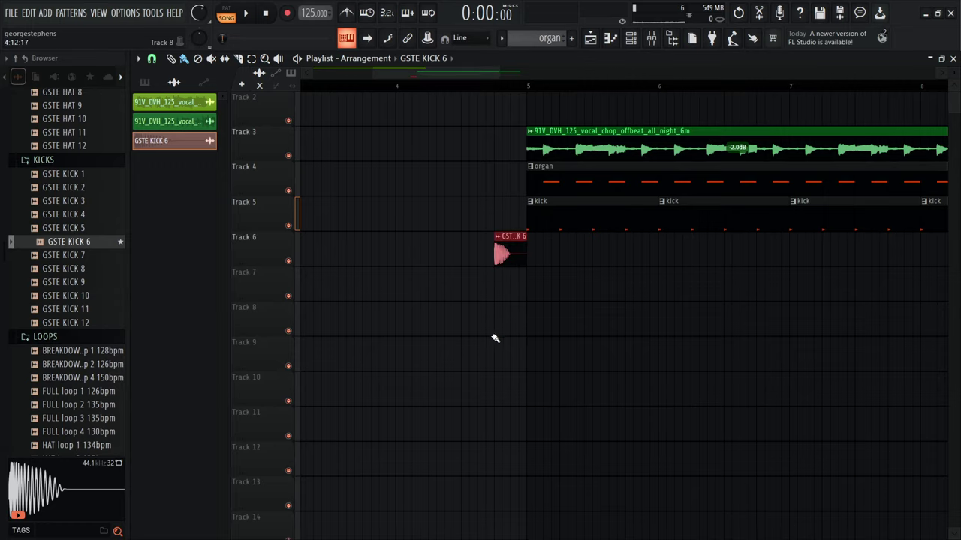
pyautogui.click(541, 294)
pyautogui.rightClick(540, 294)
pyautogui.scroll(4, 511, 337)
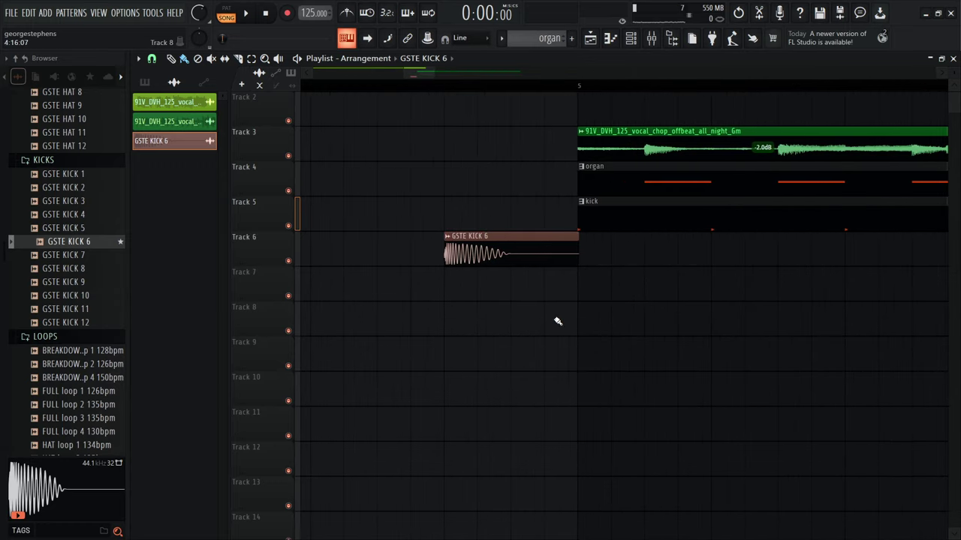
# - Make the GSTE KICK 6 clip on Track 6 unique and rename it "reverse kick"
pyautogui.rightClick(452, 240)
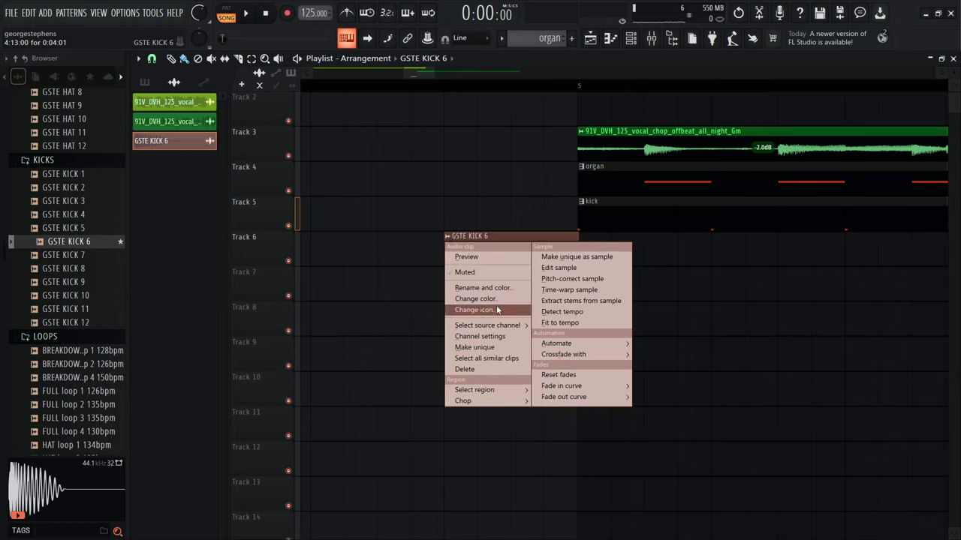
pyautogui.click(491, 345)
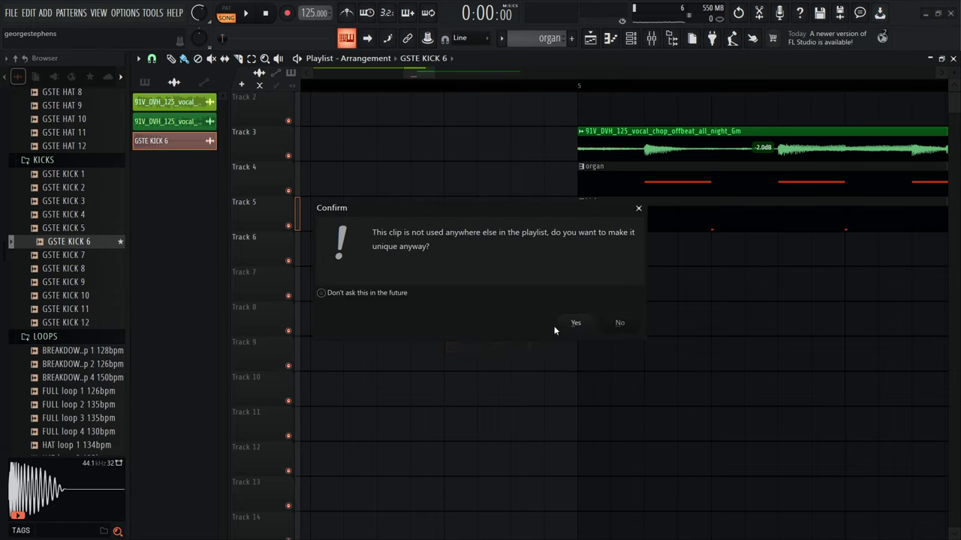
pyautogui.click(574, 324)
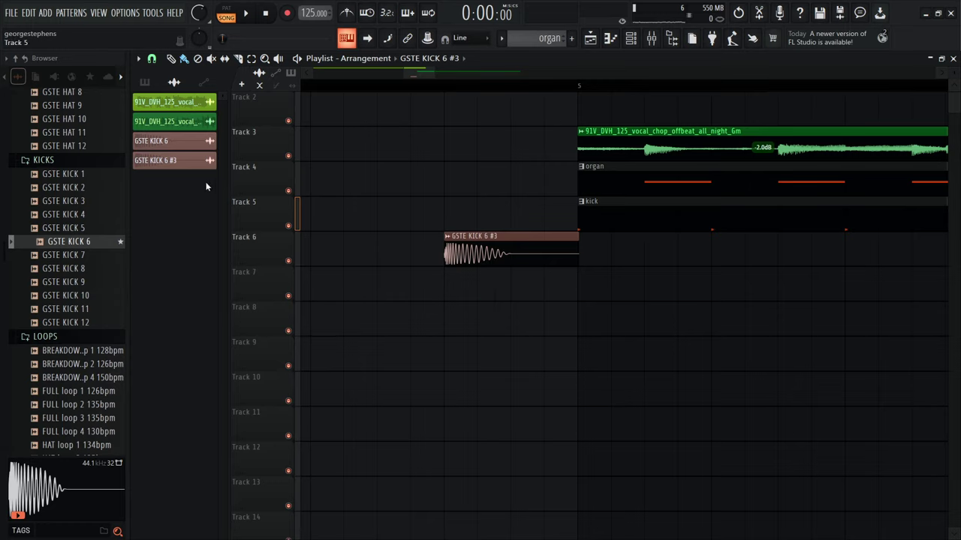
pyautogui.rightClick(192, 162)
pyautogui.click(230, 204)
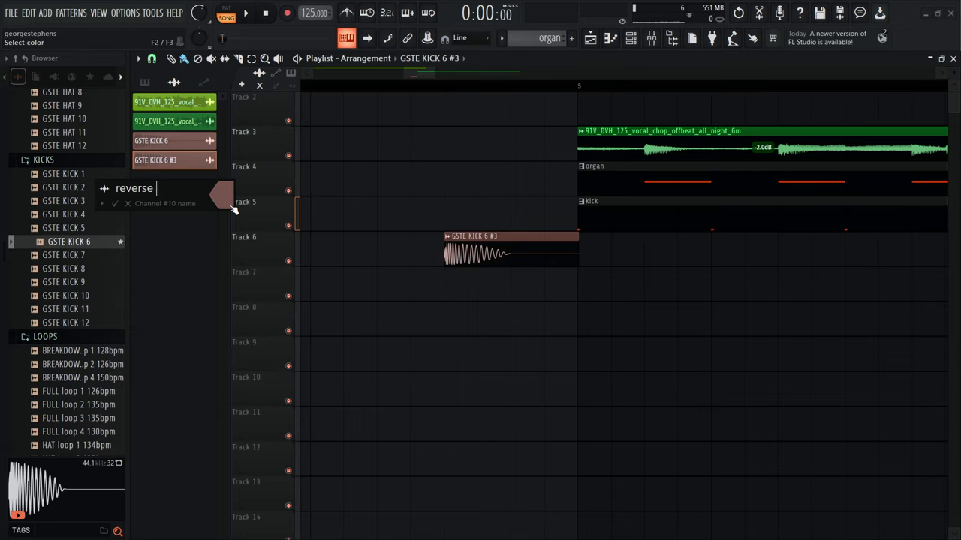
pyautogui.write('reverse kick')
pyautogui.press('Return')
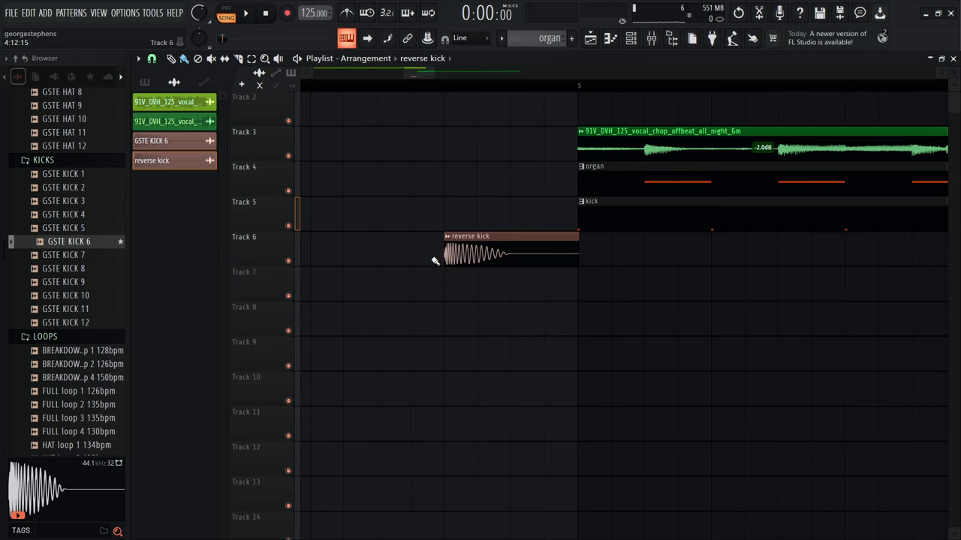
# - Turn on Reverse for the reverse kick sample and play the transition into bar 5
pyautogui.doubleClick(477, 256)
pyautogui.click(402, 328)
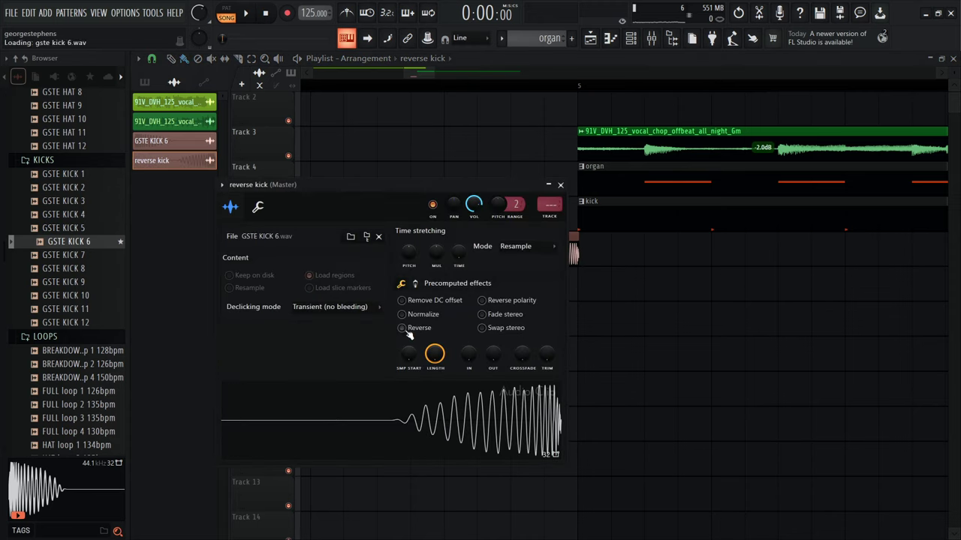
pyautogui.click(561, 186)
pyautogui.moveTo(435, 74); pyautogui.dragTo(349, 85)
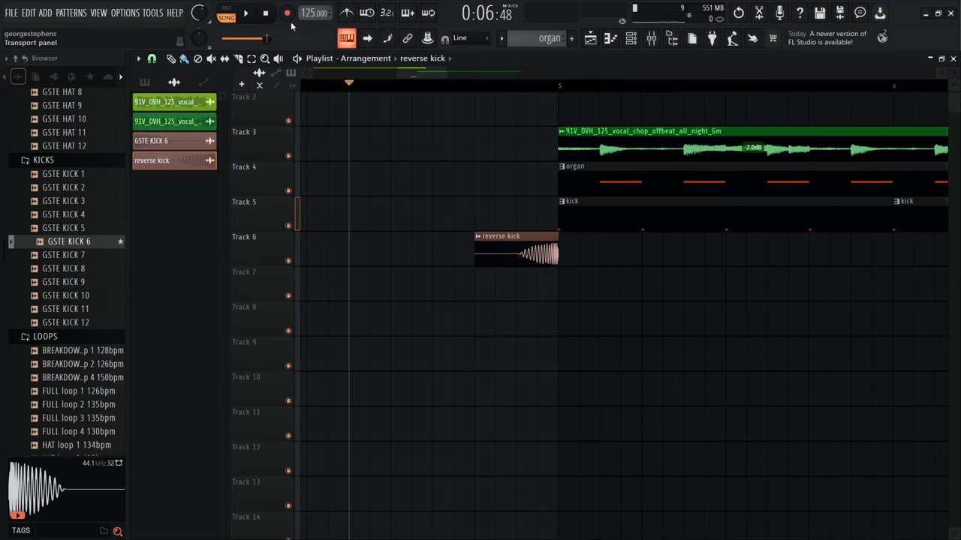
pyautogui.click(248, 13)
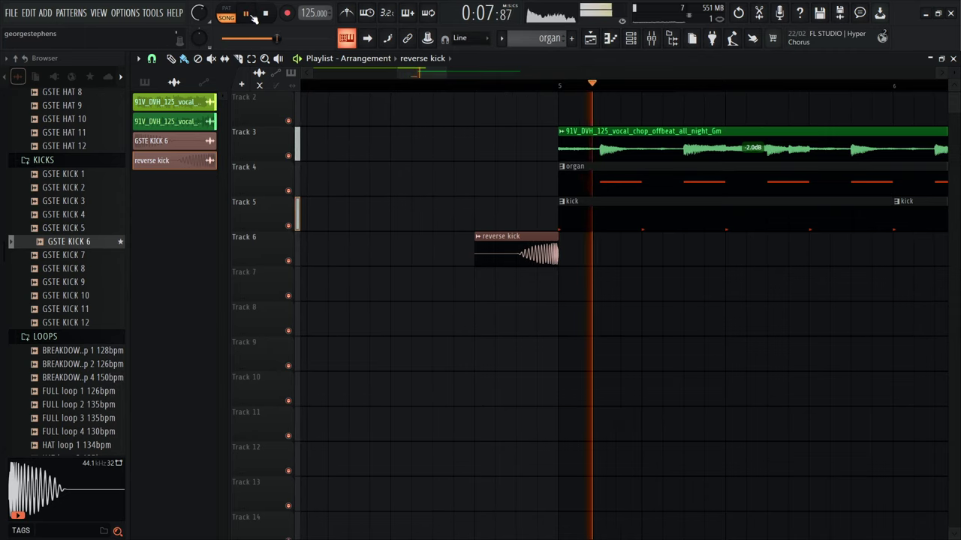
pyautogui.click(267, 14)
pyautogui.click(554, 306)
pyautogui.rightClick(565, 309)
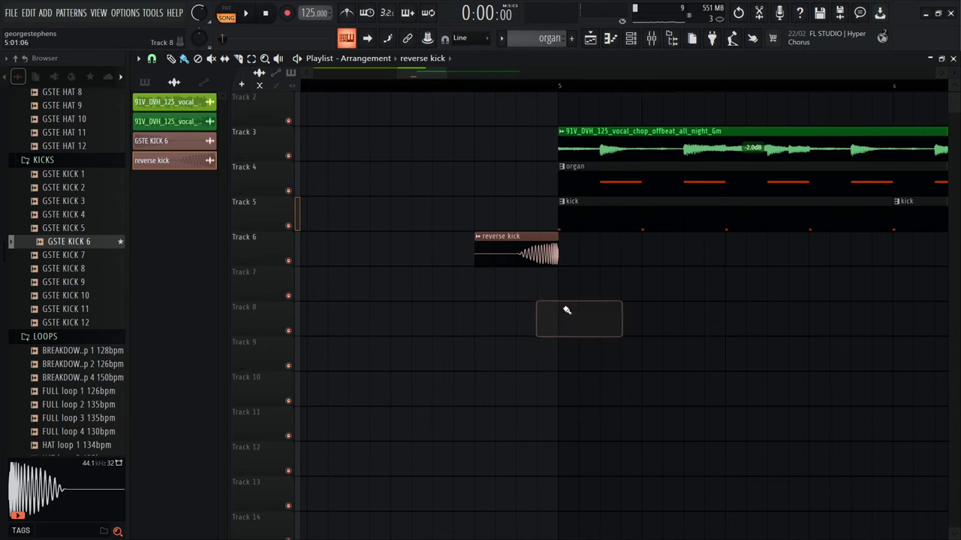
# - Trim the end of the reverse kick clip on Track 6 to the bar 5 line and play the transition
pyautogui.scroll(3, 558, 299)
pyautogui.scroll(2, 558, 298)
pyautogui.moveTo(581, 258); pyautogui.dragTo(566, 258)
pyautogui.scroll(-3, 558, 294)
pyautogui.press('space')
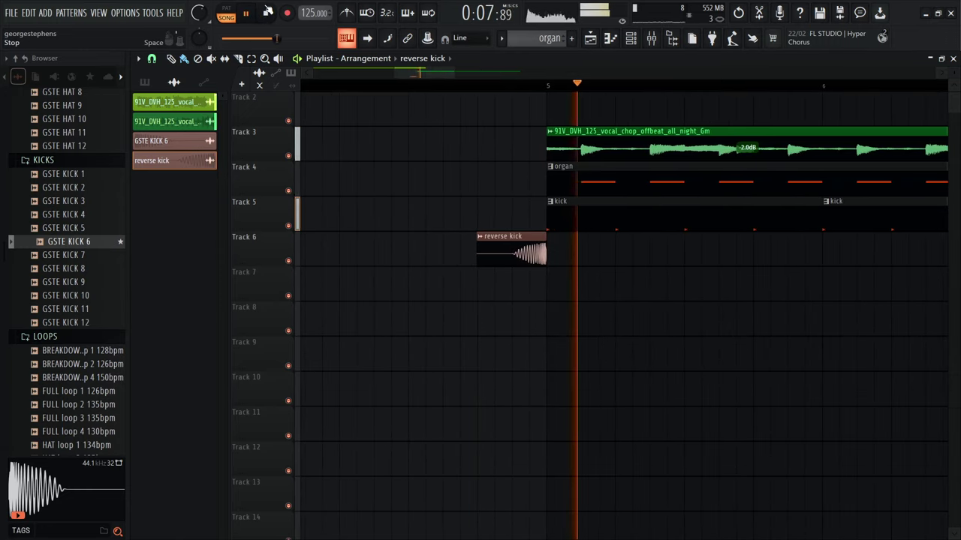
pyautogui.click(268, 13)
# - Delete the four kick pattern clips on Track 5
pyautogui.scroll(-5, 464, 255)
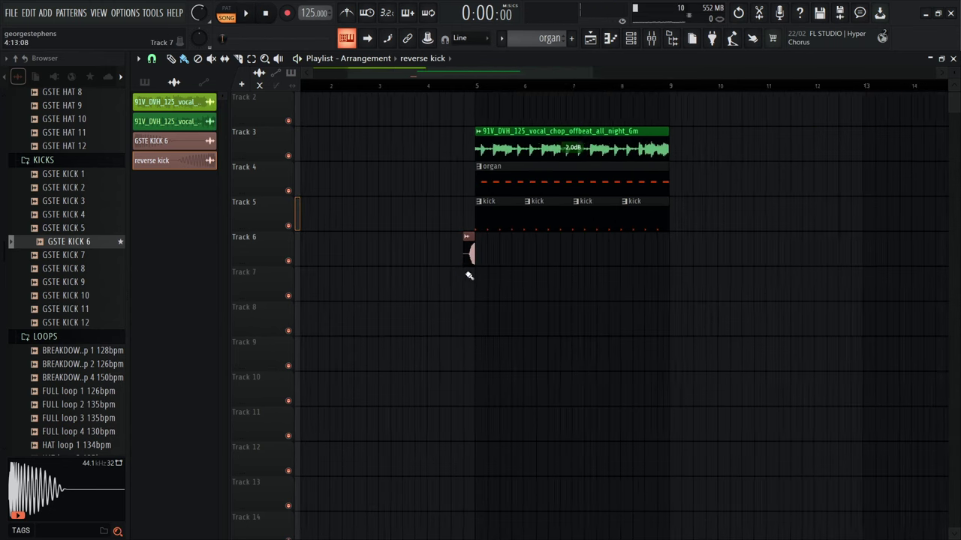
pyautogui.rightClick(755, 220)
pyautogui.rightClick(676, 221)
pyautogui.rightClick(601, 217)
pyautogui.rightClick(526, 214)
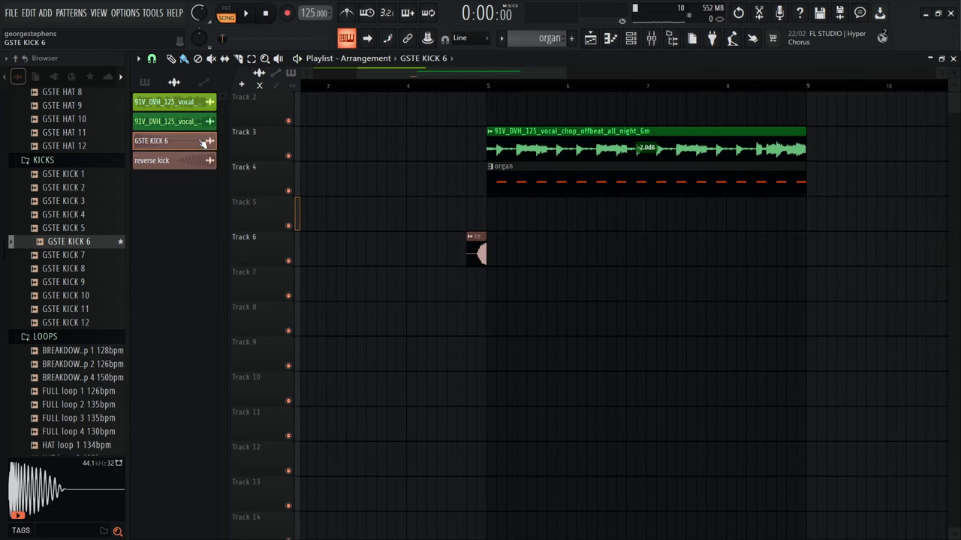
# - Fill Track 5 from bar 5 to bar 9 with GSTE KICK 6 audio clips on every beat, each 0:03:22 long
pyautogui.scroll(2, 773, 259)
pyautogui.click(333, 225)
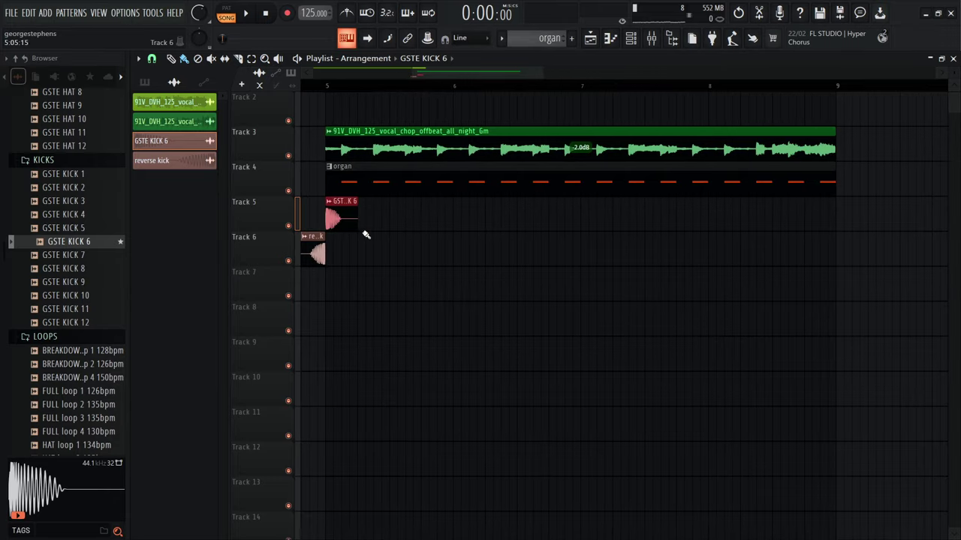
pyautogui.scroll(3, 364, 229)
pyautogui.click(572, 255)
pyautogui.rightClick(572, 260)
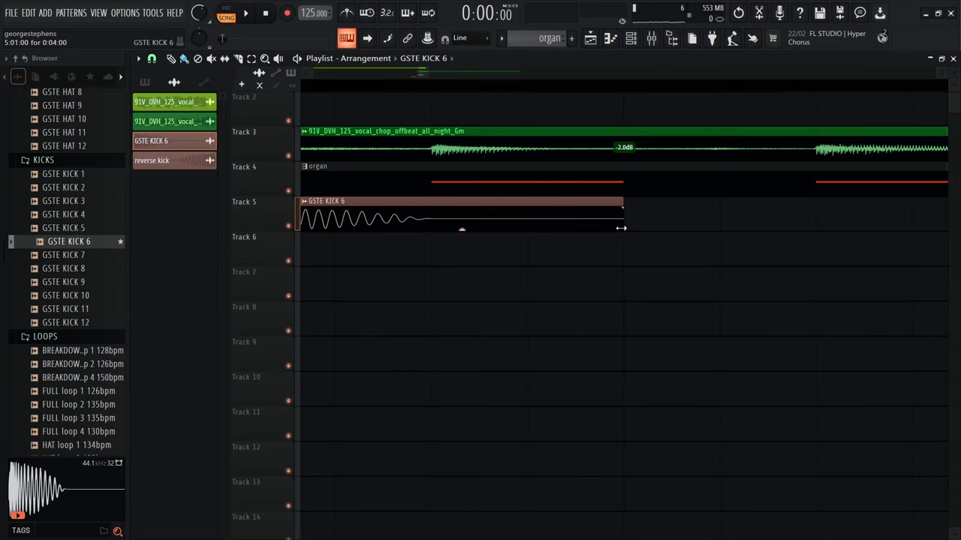
pyautogui.scroll(-6, 583, 242)
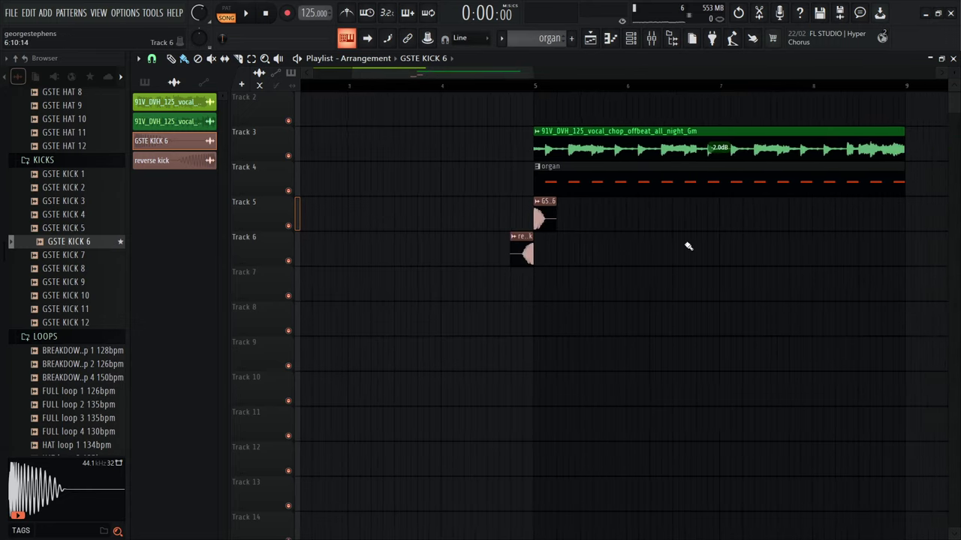
pyautogui.moveTo(482, 221)
pyautogui.mouseDown()
pyautogui.moveTo(811, 219)
pyautogui.moveTo(839, 245)
pyautogui.moveTo(436, 222)
pyautogui.moveTo(607, 226)
pyautogui.mouseUp()
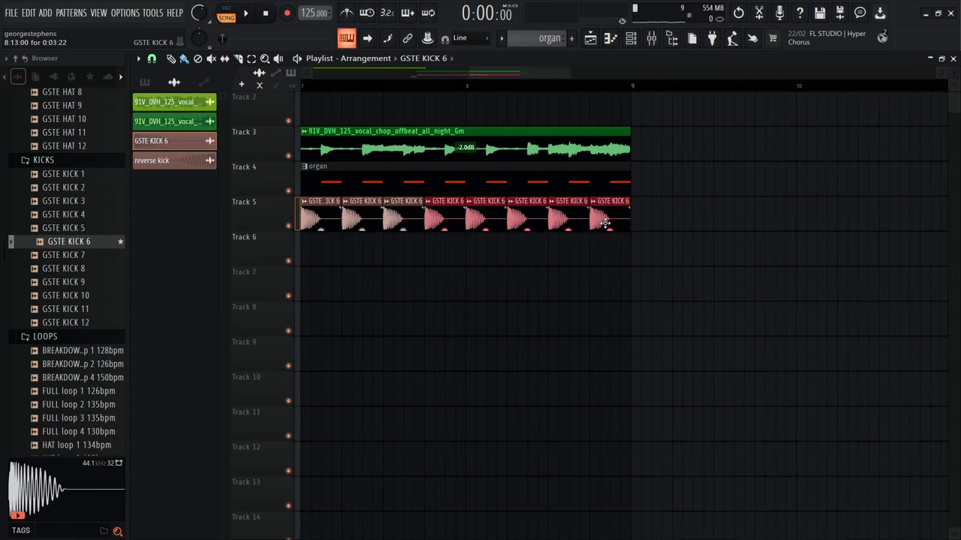
# - Play the transition into the new kicks at bar 5 and examine where the reverse kick meets the first kick
pyautogui.scroll(-3, 542, 178)
pyautogui.moveTo(419, 85); pyautogui.dragTo(302, 84)
pyautogui.press('space')
pyautogui.scroll(3, 430, 232)
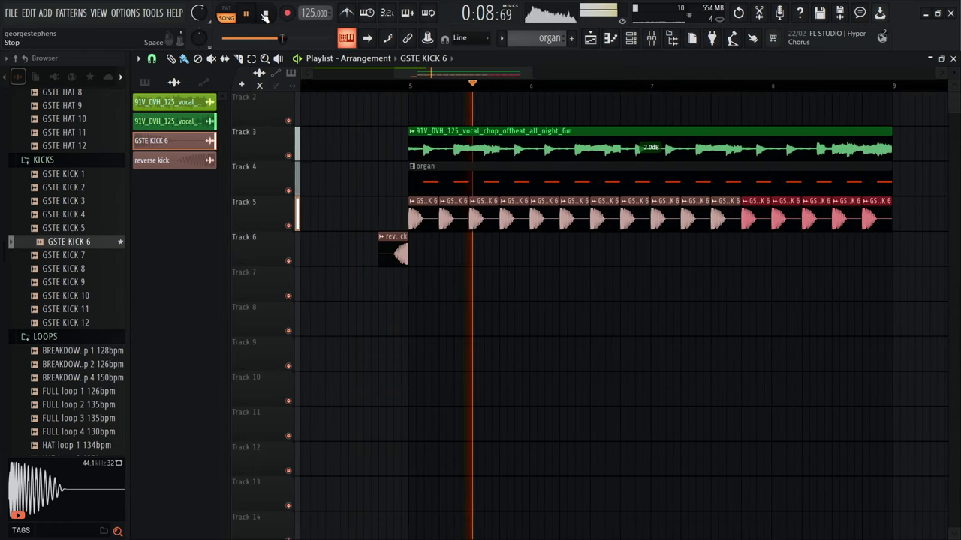
pyautogui.click(266, 15)
pyautogui.click(650, 38)
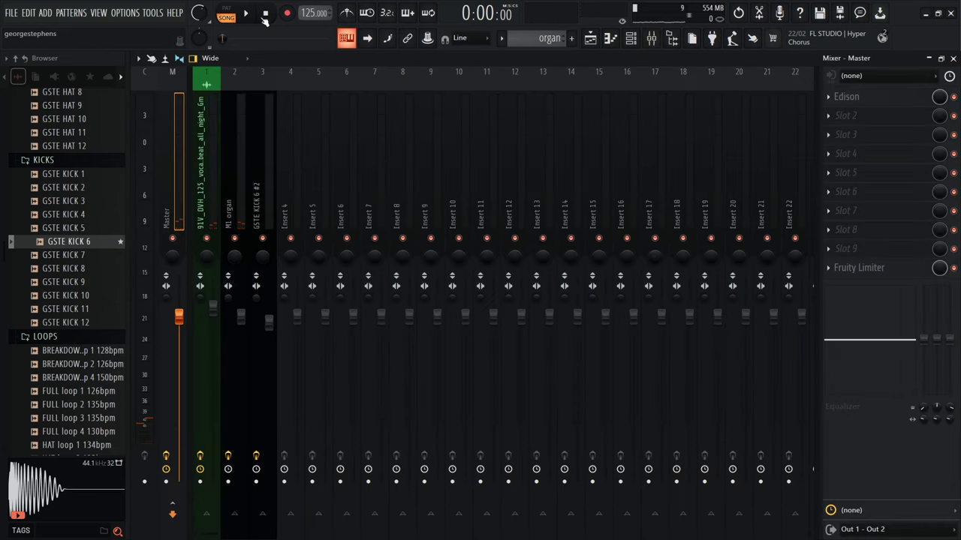
pyautogui.click(952, 58)
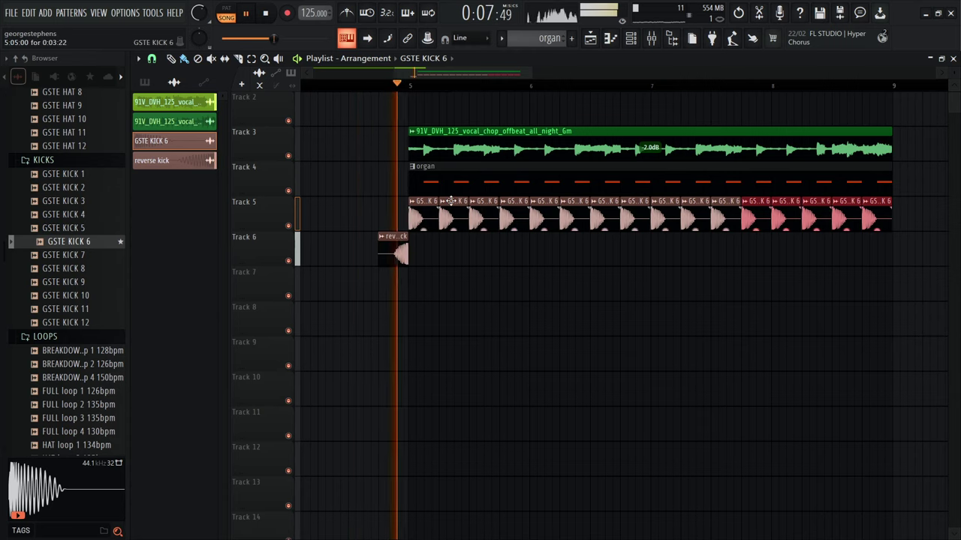
pyautogui.click(267, 14)
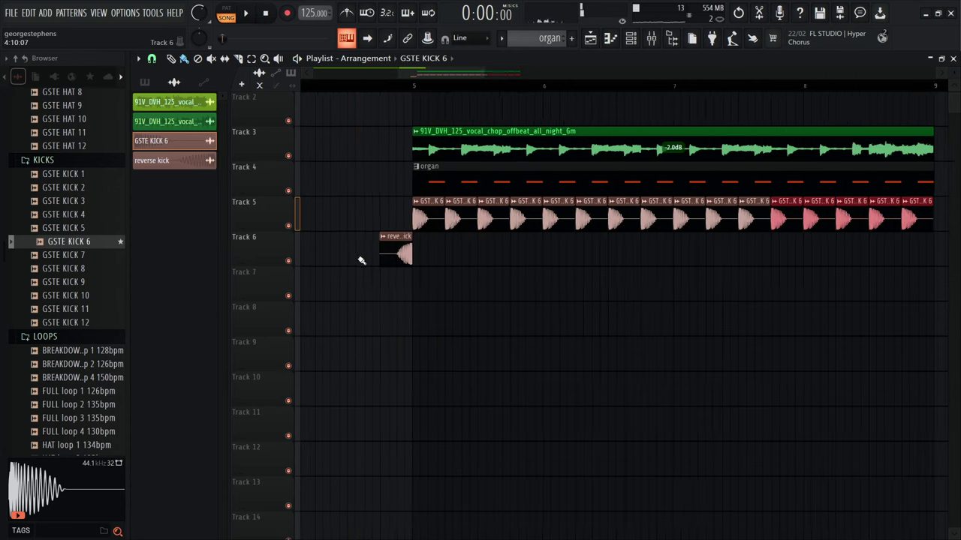
pyautogui.scroll(8, 450, 263)
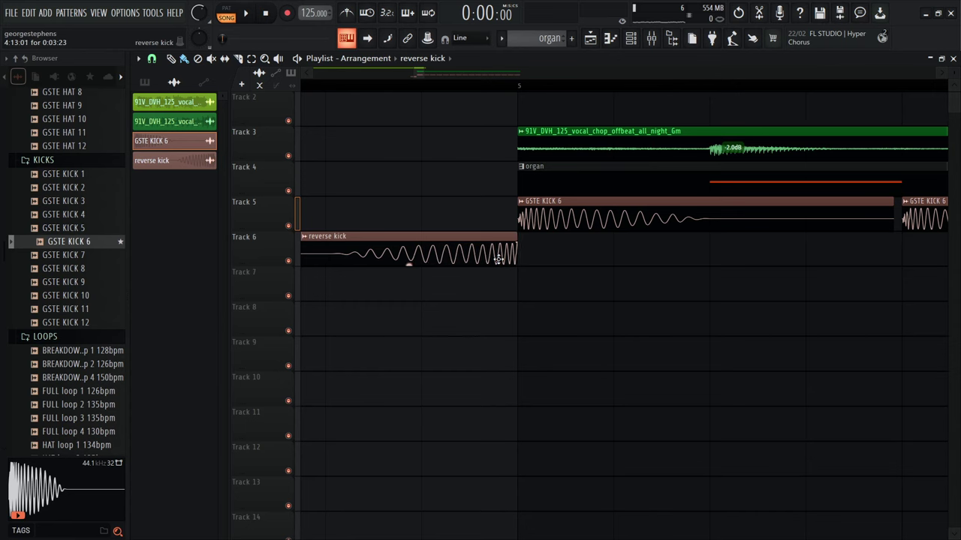
pyautogui.scroll(-2, 527, 229)
pyautogui.scroll(1, 525, 226)
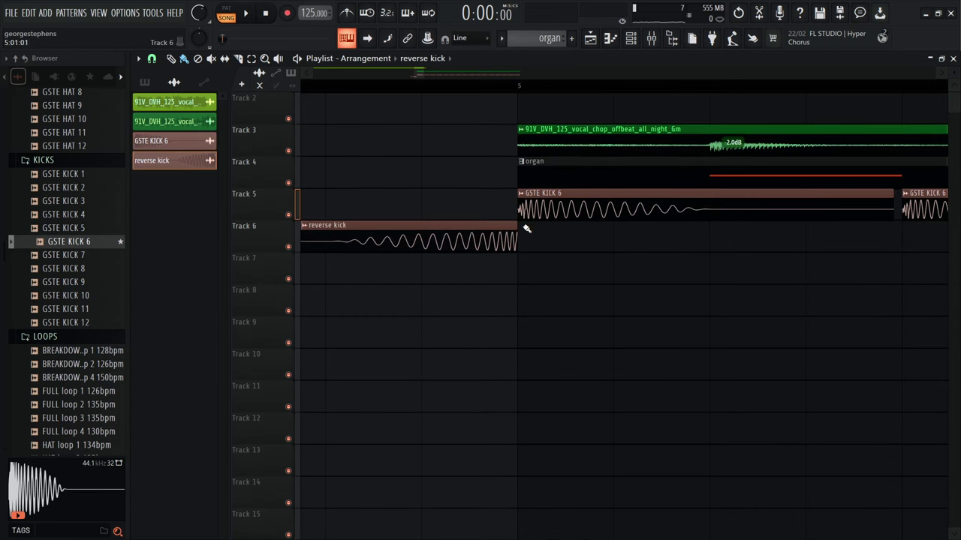
# - Replay the reverse kick into the drop at bar 5 and inspect the end of the reverse kick clip on Track 6
pyautogui.scroll(-6, 518, 217)
pyautogui.click(449, 87)
pyautogui.click(245, 14)
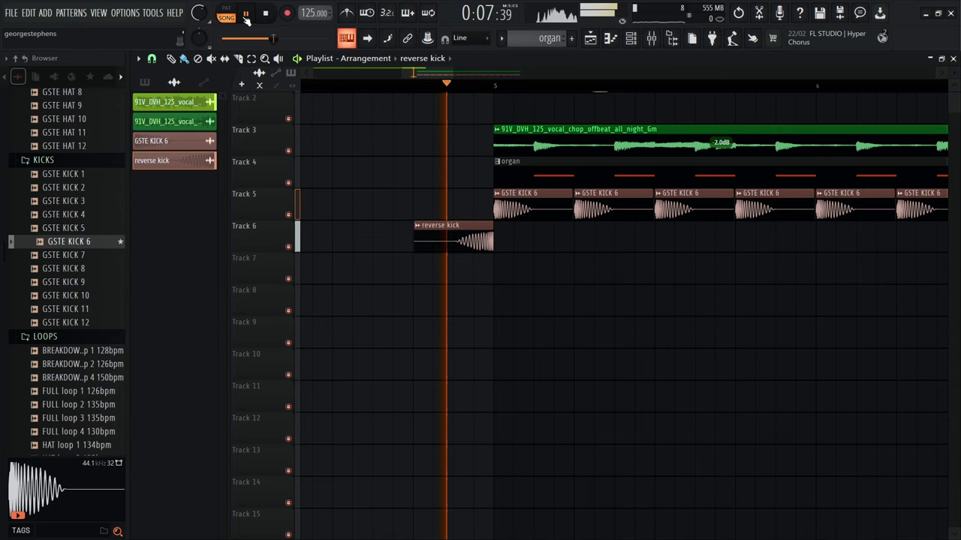
pyautogui.click(265, 14)
pyautogui.scroll(1, 471, 237)
pyautogui.scroll(3, 493, 240)
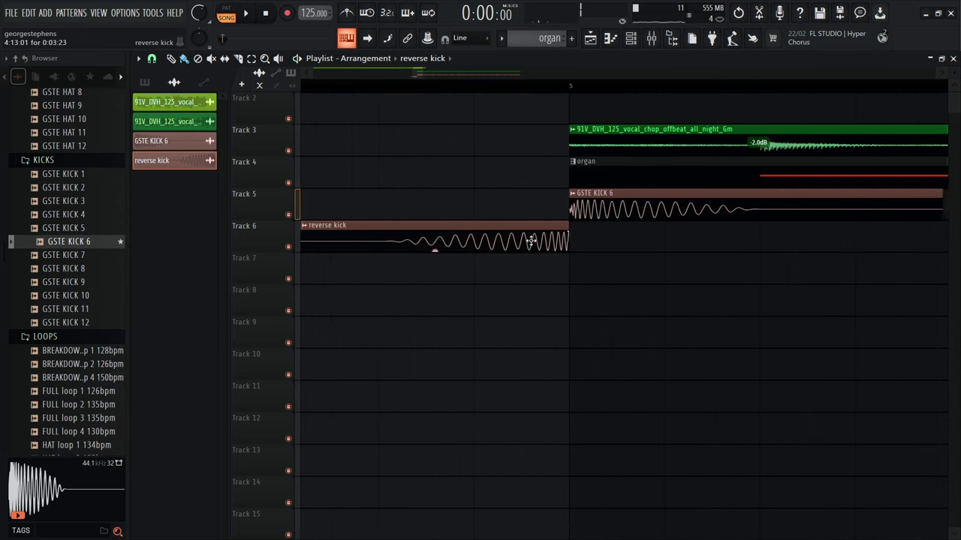
pyautogui.scroll(-2, 510, 234)
pyautogui.click(267, 37)
pyautogui.click(265, 15)
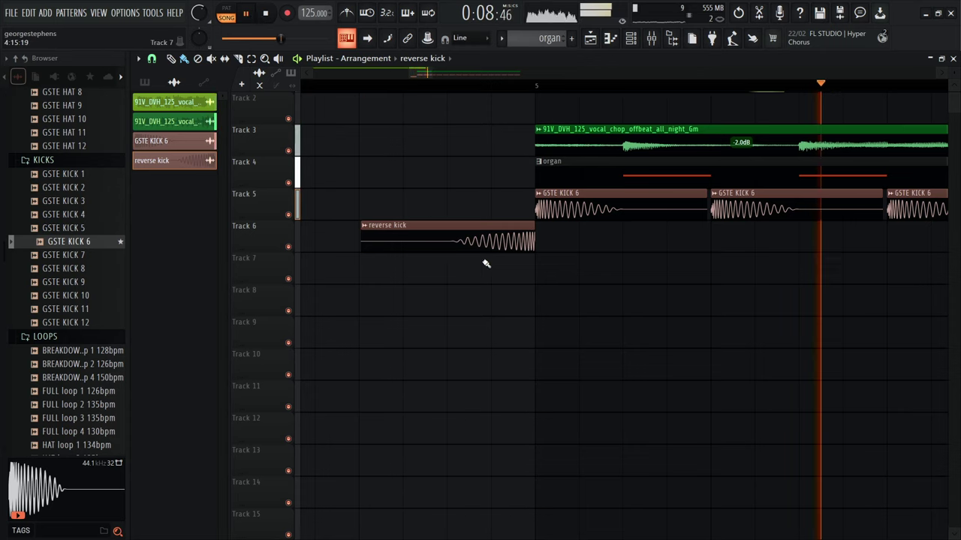
# - Extend the end of the reverse kick clip slightly past bar 5, to a length of 0:04:03, and play the transition
pyautogui.scroll(2, 486, 262)
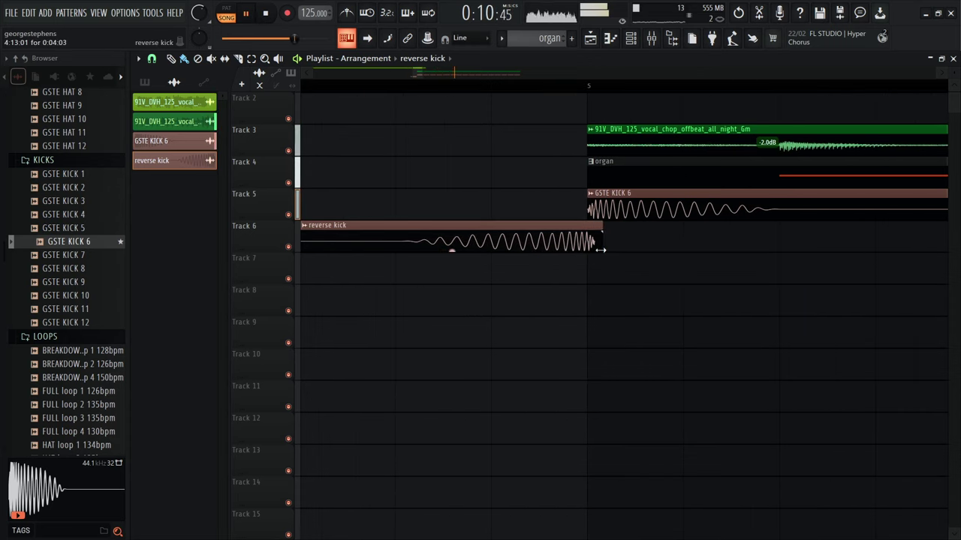
pyautogui.scroll(-3, 534, 210)
pyautogui.click(440, 85)
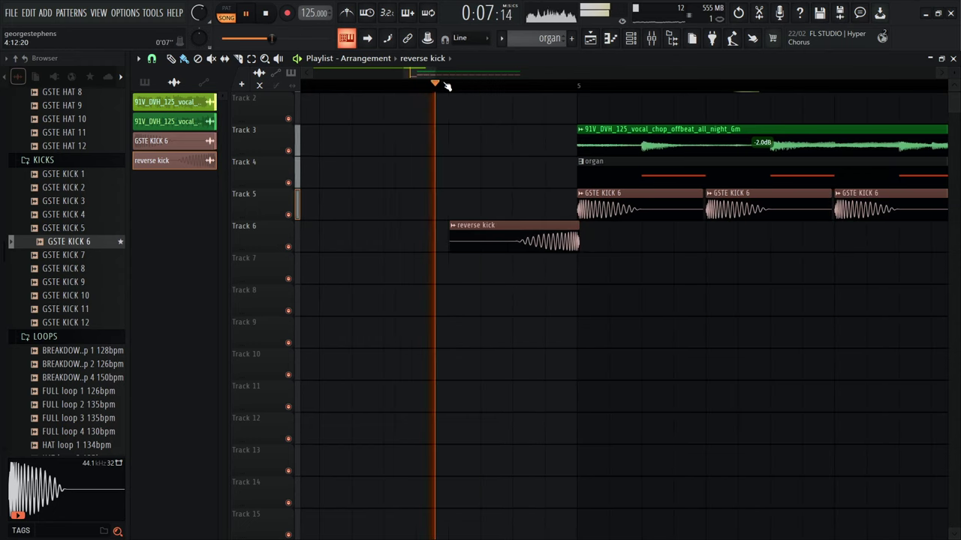
pyautogui.scroll(-3, 420, 206)
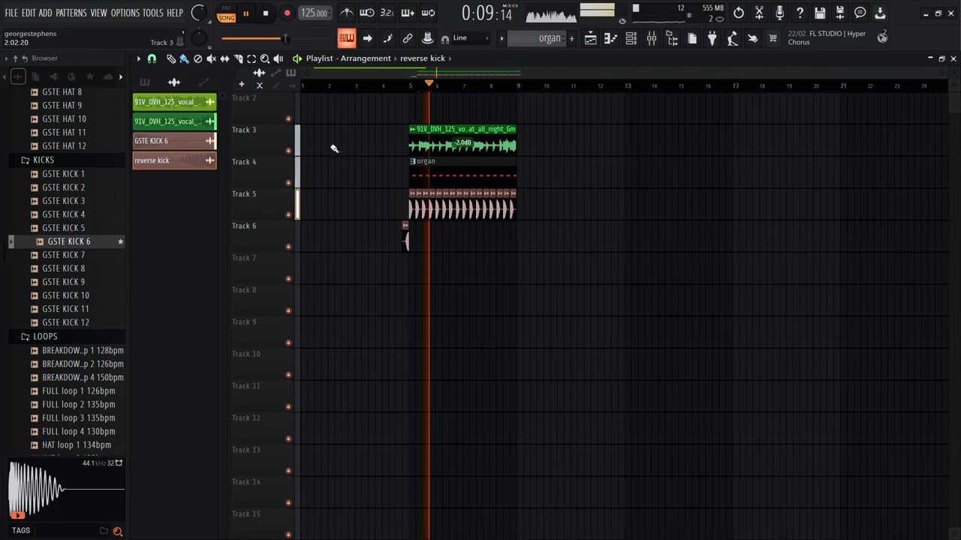
pyautogui.press('space')
# - Audition the GSTE RISER samples in the RISERS folder to find a riser for the build-up
pyautogui.scroll(2, 304, 215)
pyautogui.scroll(1, 304, 214)
pyautogui.scroll(-3, 304, 215)
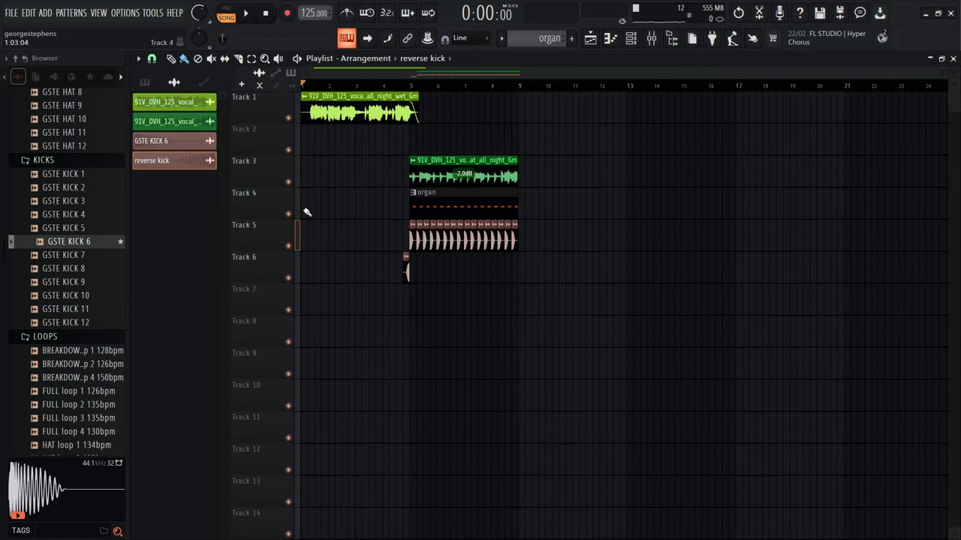
pyautogui.scroll(3, 304, 215)
pyautogui.scroll(1, 364, 78)
pyautogui.scroll(-8, 75, 272)
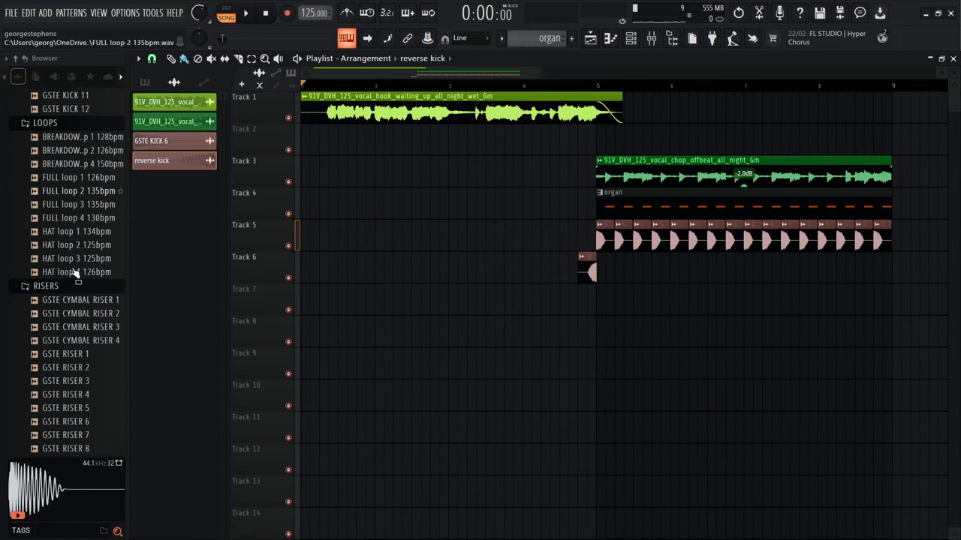
pyautogui.click(85, 311)
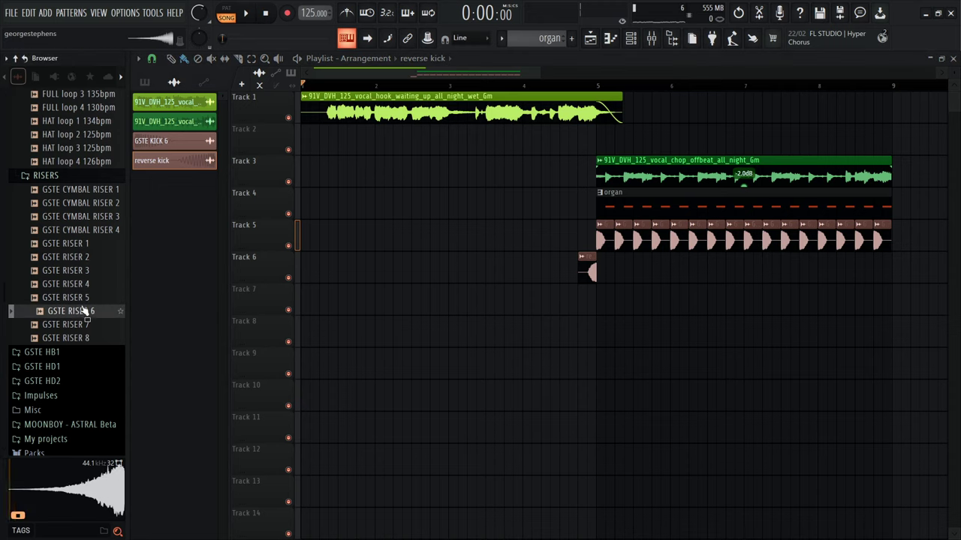
pyautogui.click(84, 300)
pyautogui.click(86, 324)
pyautogui.click(87, 287)
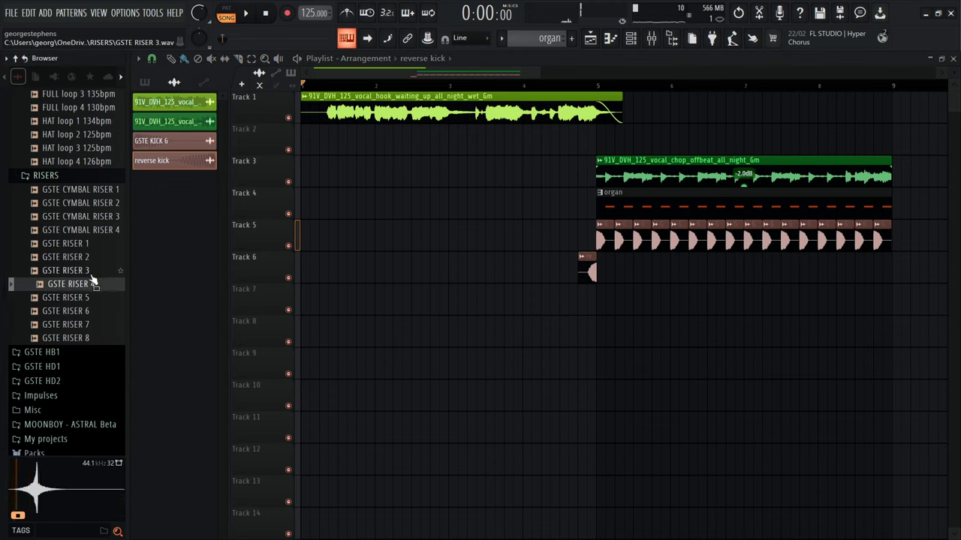
pyautogui.press('Up')
pyautogui.press('Up')
pyautogui.press('Up')
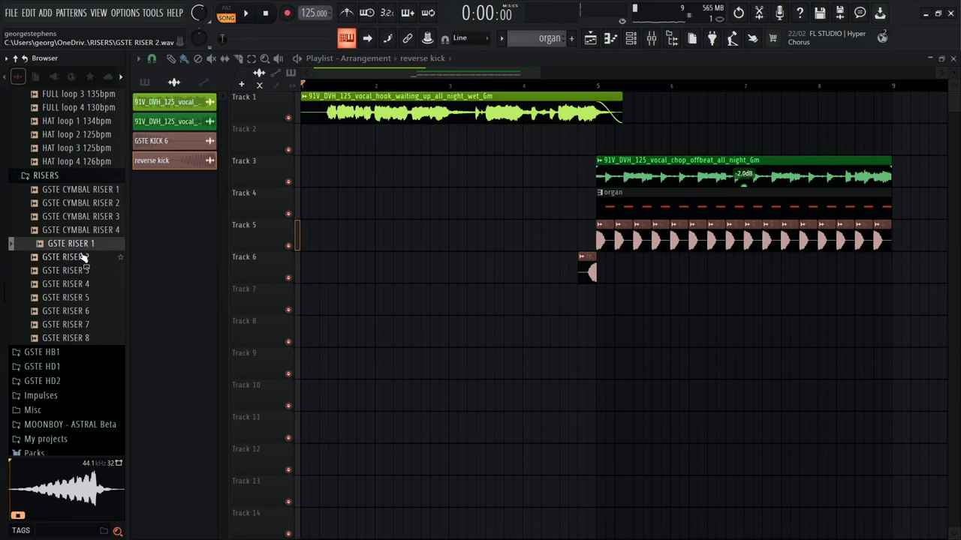
pyautogui.press('Down')
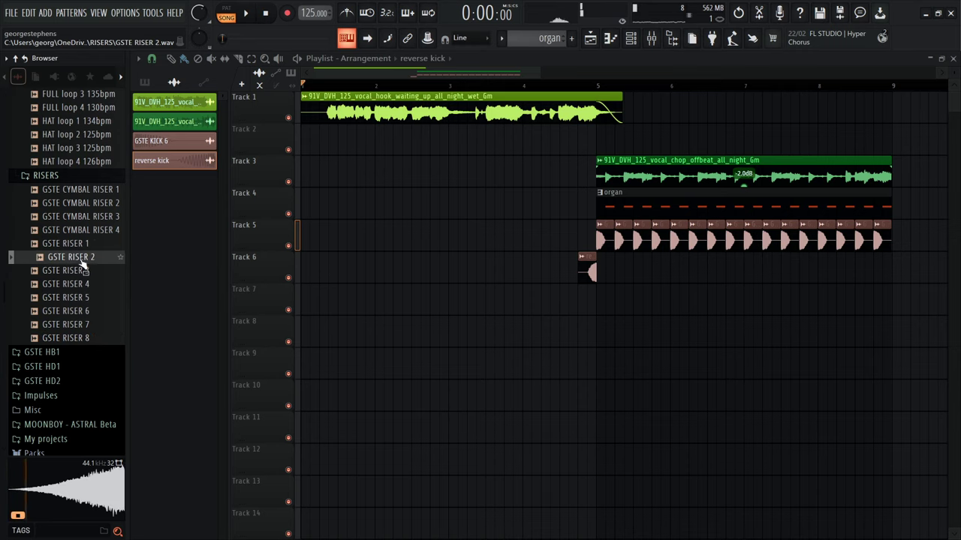
# - Try GSTE RISER 2 on Track 7 as the riser leading up to the reverse kick
pyautogui.moveTo(83, 263); pyautogui.dragTo(354, 300)
pyautogui.scroll(-3, 354, 300)
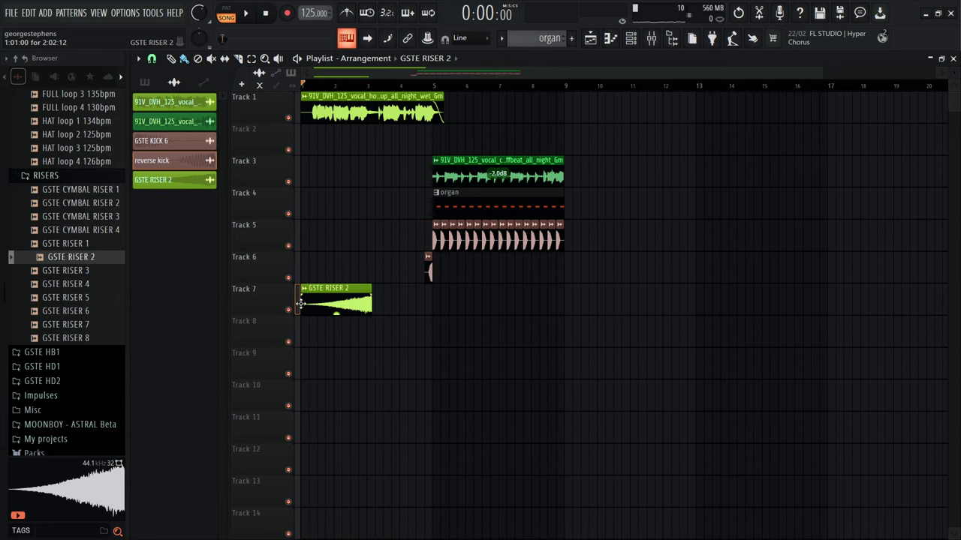
pyautogui.scroll(5, 393, 296)
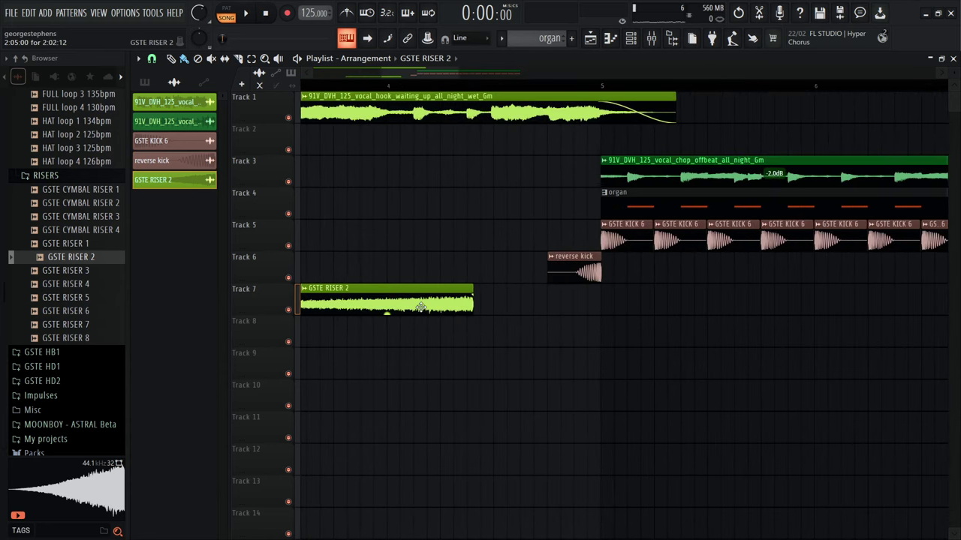
pyautogui.scroll(3, 513, 318)
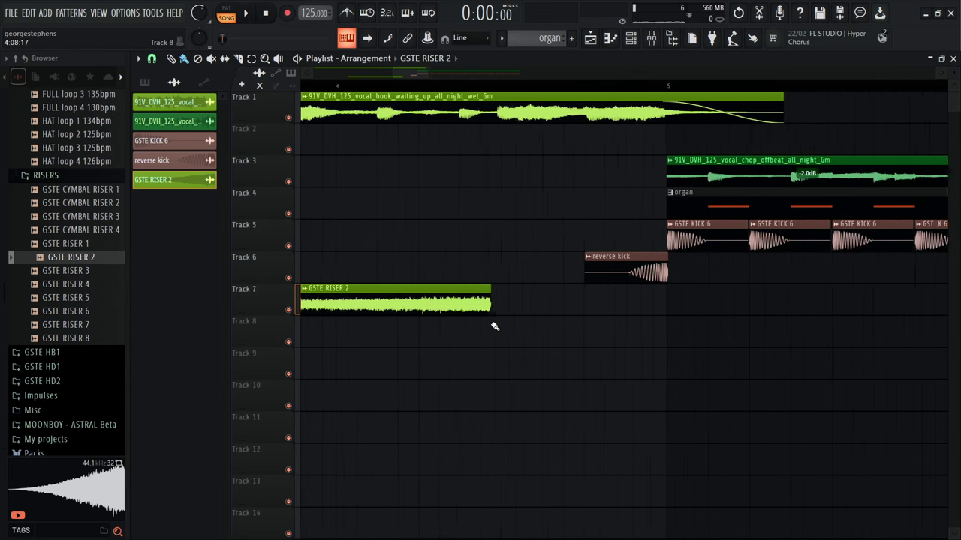
pyautogui.scroll(-3, 514, 330)
pyautogui.rightClick(458, 304)
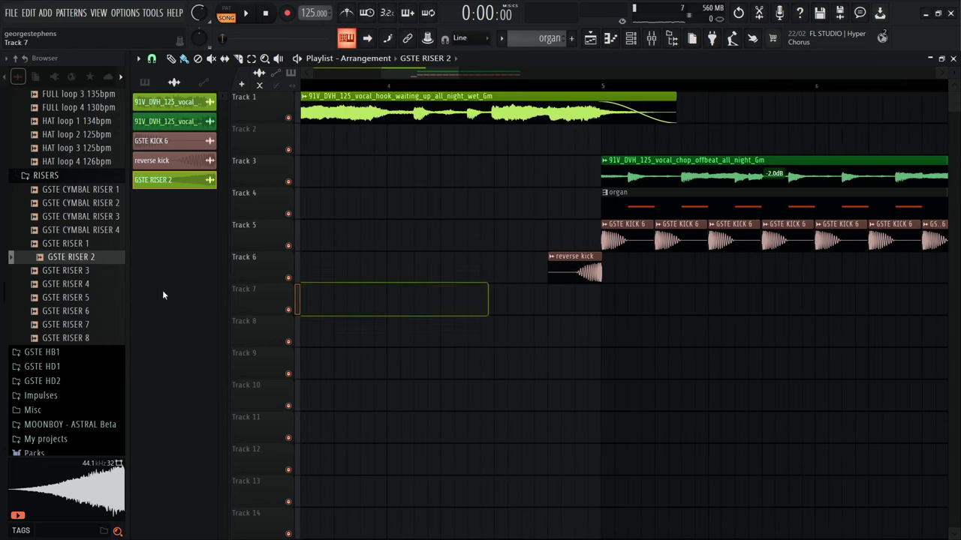
# - Audition GSTE RISER 5 and place it on Track 8 starting at bar 1
pyautogui.click(95, 299)
pyautogui.moveTo(94, 310); pyautogui.dragTo(270, 333)
pyautogui.scroll(-5, 379, 335)
# - Select all clips on Tracks 1 to 6 and move them four bars later, so the vocal hook starts at bar 5
pyautogui.click(469, 369)
pyautogui.rightClick(487, 372)
pyautogui.moveTo(598, 314); pyautogui.dragTo(438, 120)
pyautogui.click(578, 288)
pyautogui.rightClick(578, 289)
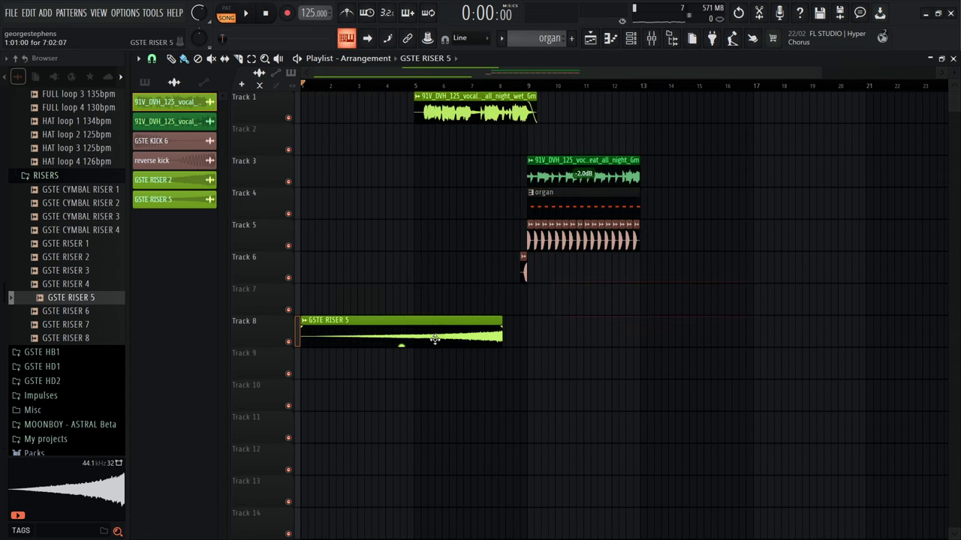
# - Trim the fading tail off the end of the GSTE RISER 5 clip, making it 7:02:02 long
pyautogui.scroll(6, 500, 345)
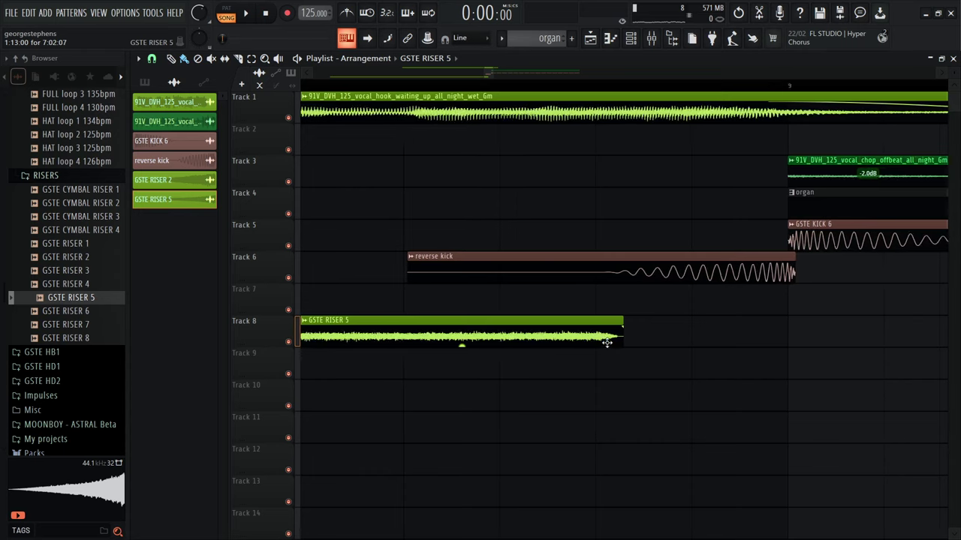
pyautogui.scroll(4, 540, 337)
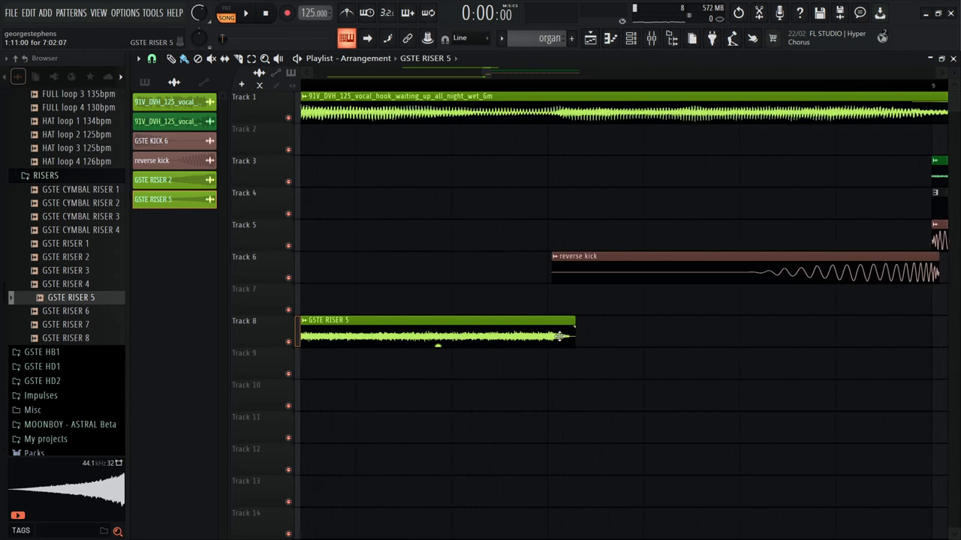
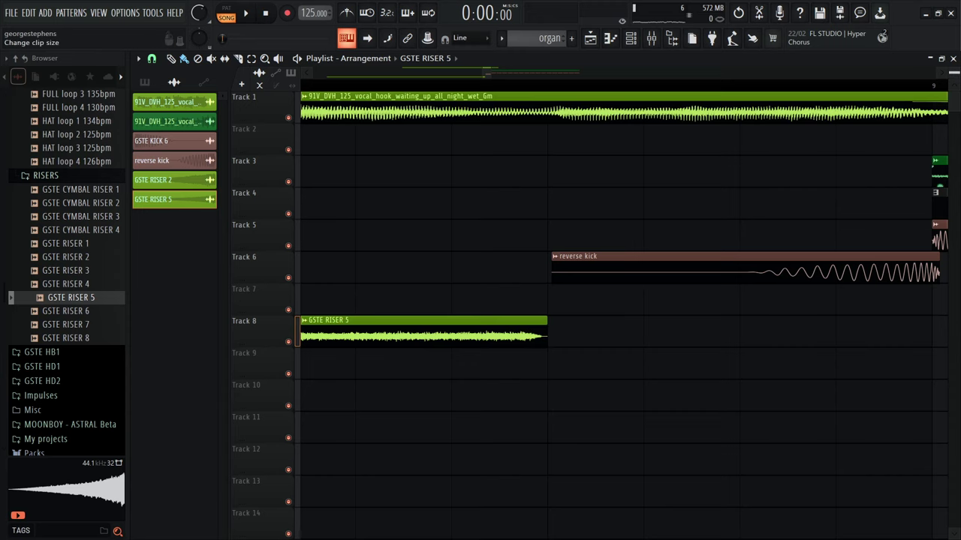
pyautogui.scroll(4, 547, 337)
pyautogui.scroll(-3, 618, 320)
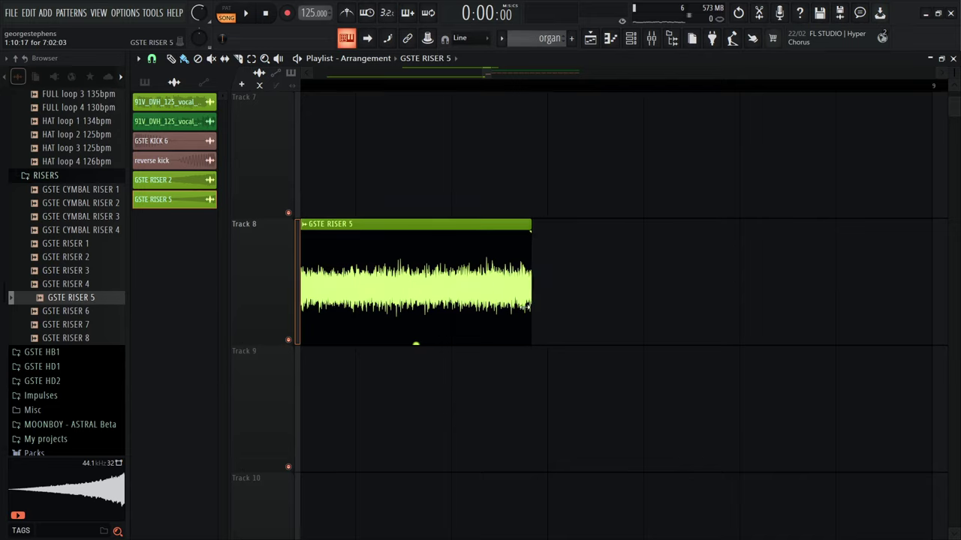
pyautogui.hscroll(1, 521, 308)
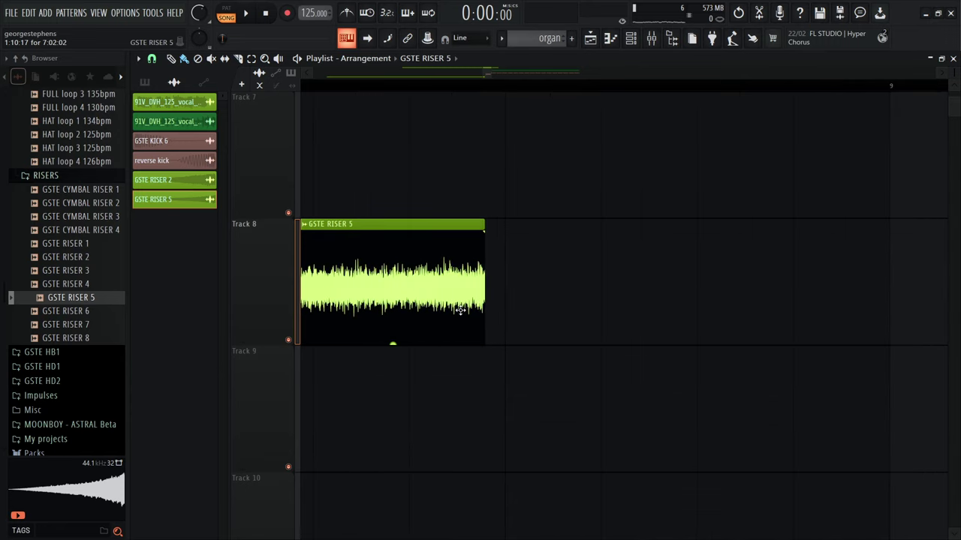
# - Move the GSTE RISER 5 clip to start at 1:10:22 so that it ends where the reverse kick begins
pyautogui.moveTo(460, 310); pyautogui.dragTo(478, 303)
pyautogui.scroll(-10, 480, 308)
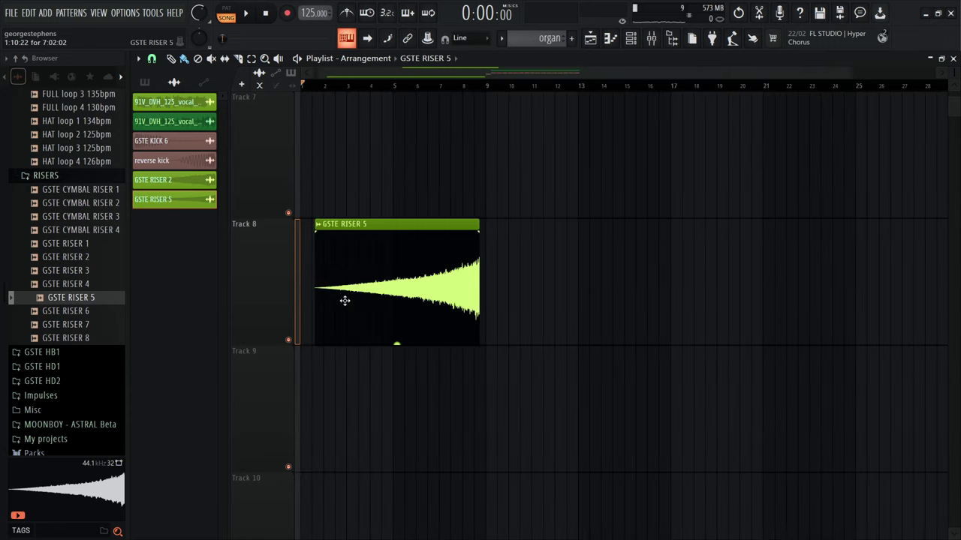
pyautogui.scroll(2, 345, 303)
pyautogui.scroll(-5, 436, 285)
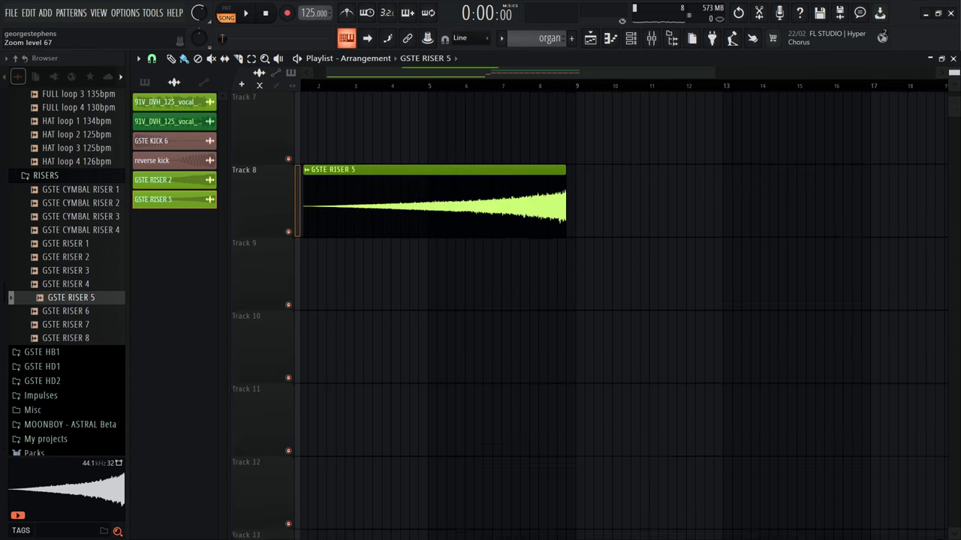
pyautogui.scroll(-1, 586, 279)
pyautogui.scroll(4, 508, 188)
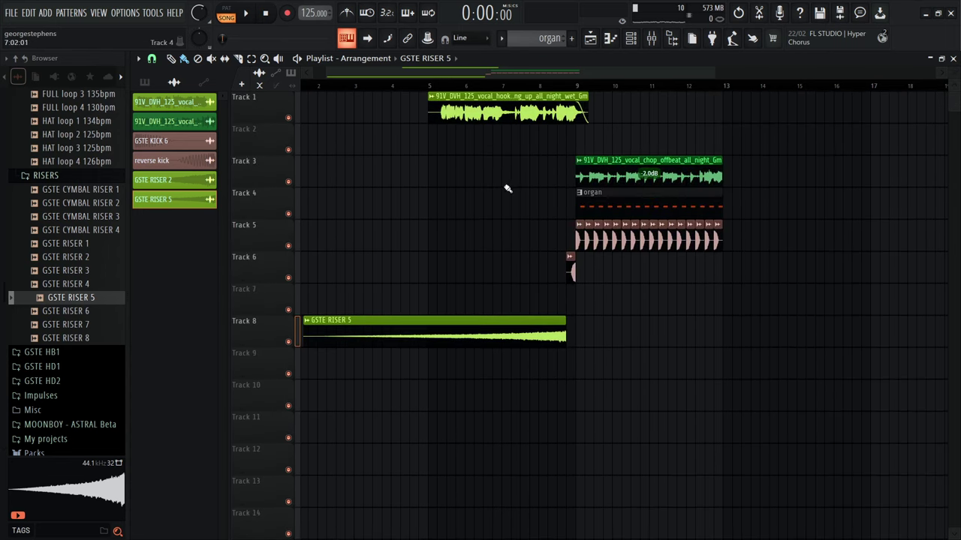
# - Play the build-up into the drop at bar 9 and raise the vocal chop clip's gain on Track 3 to remove its reduction
pyautogui.press('space')
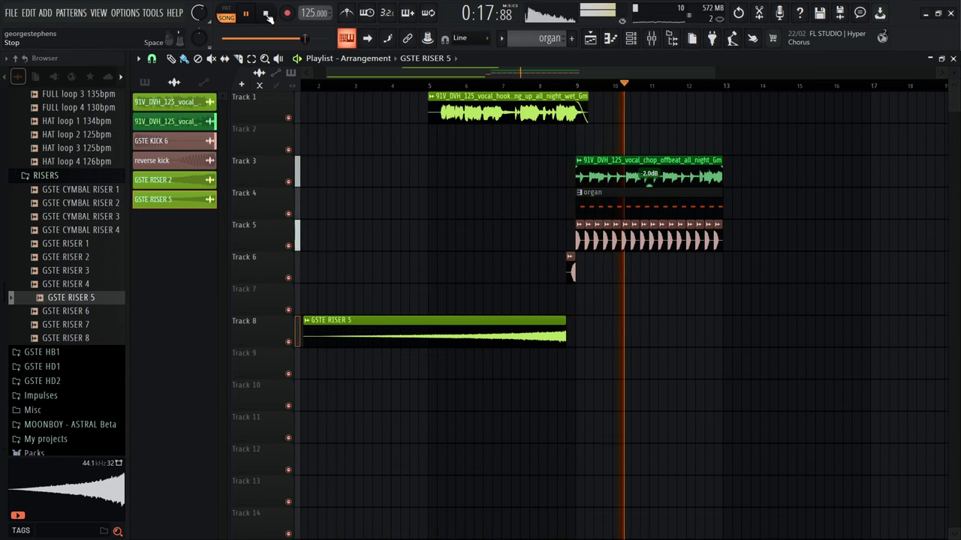
pyautogui.click(652, 38)
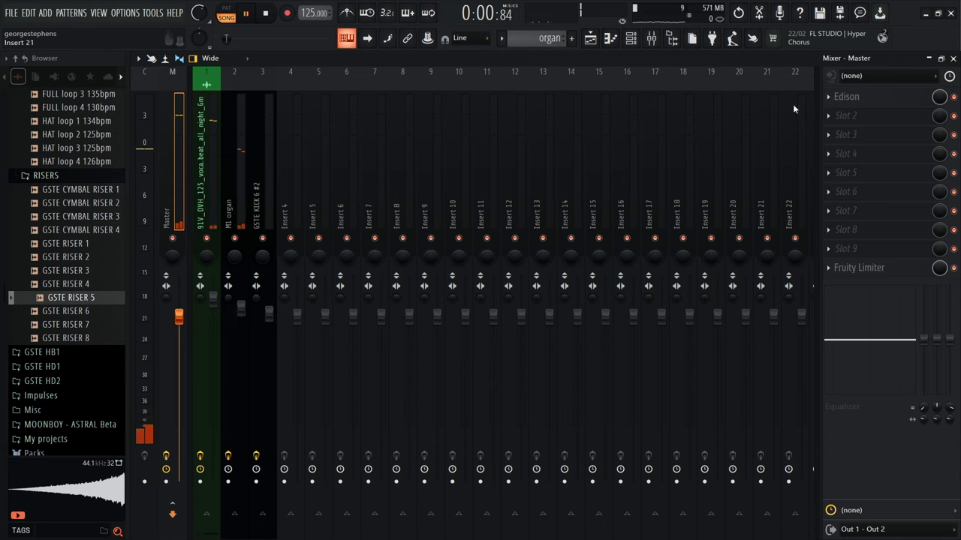
pyautogui.click(954, 59)
pyautogui.click(538, 85)
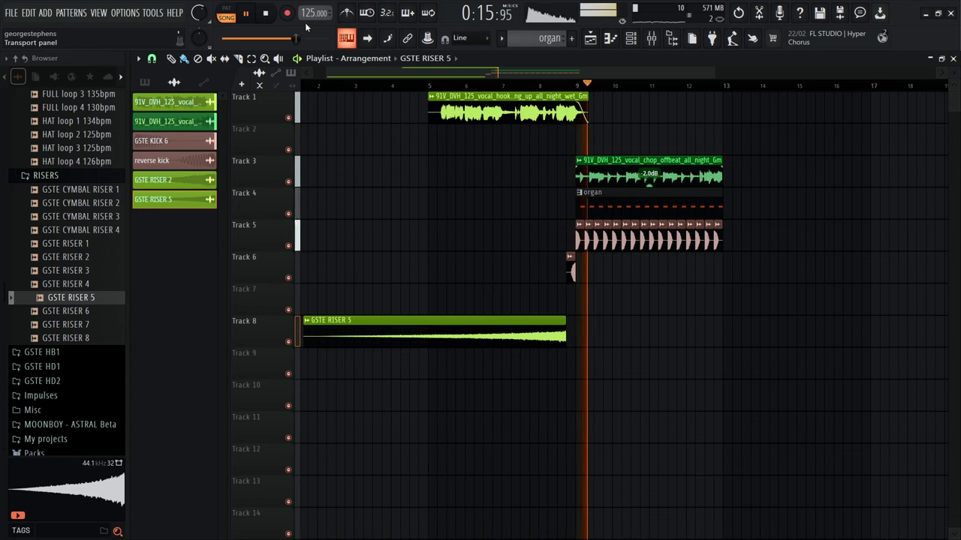
pyautogui.moveTo(649, 184); pyautogui.dragTo(649, 174)
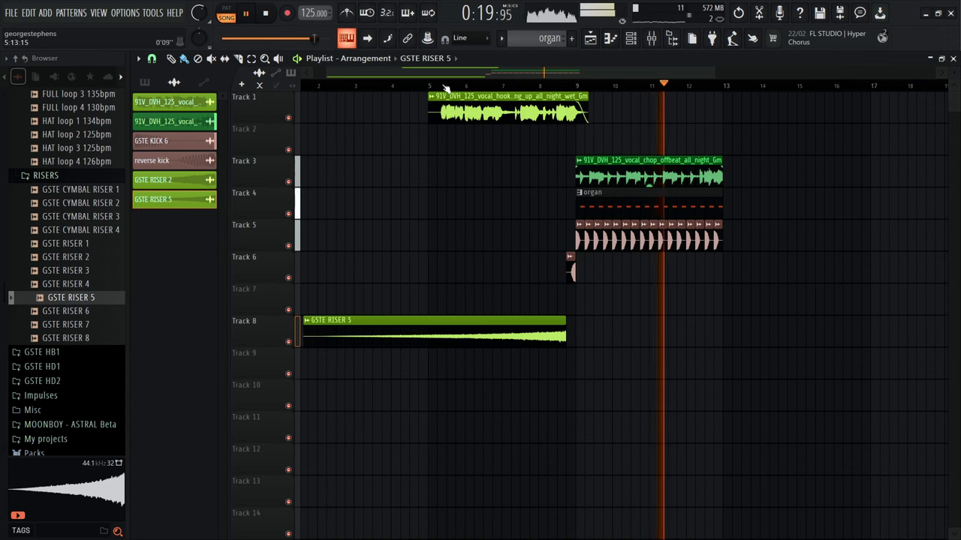
pyautogui.click(272, 20)
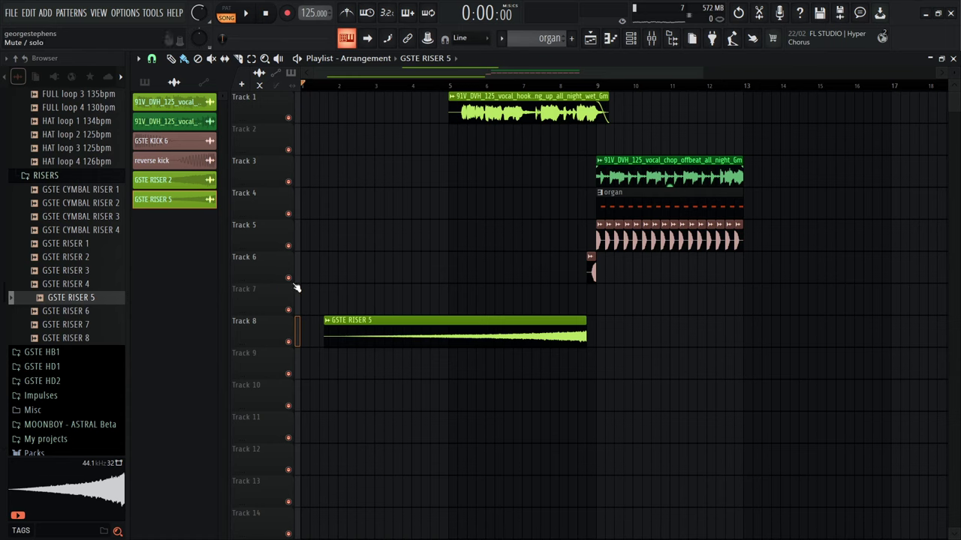
# - Add the NOIZU_125_snare_loop_riser_straight_long_04 sample from the snare risers folder to Track 9, starting at bar 1
pyautogui.scroll(-15, 75, 277)
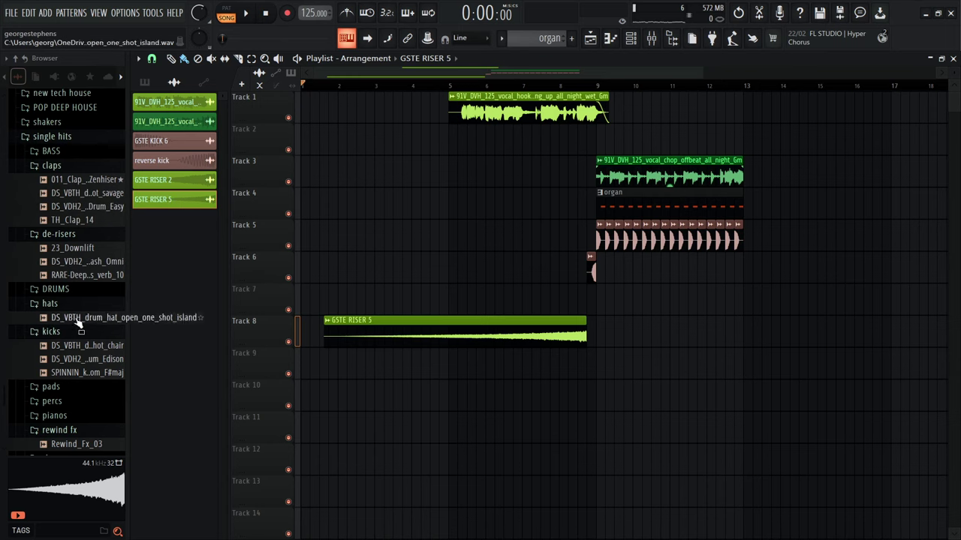
pyautogui.scroll(-4, 78, 321)
pyautogui.moveTo(78, 328); pyautogui.dragTo(360, 366)
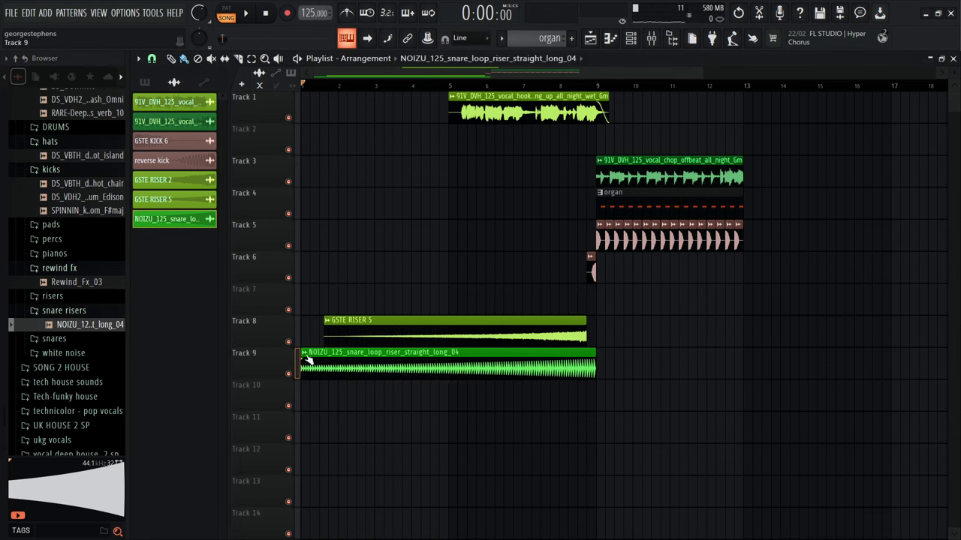
# - Slice the snare riser clip on Track 9 where the reverse kick begins and play the build-up
pyautogui.scroll(4, 573, 394)
pyautogui.scroll(-5, 607, 384)
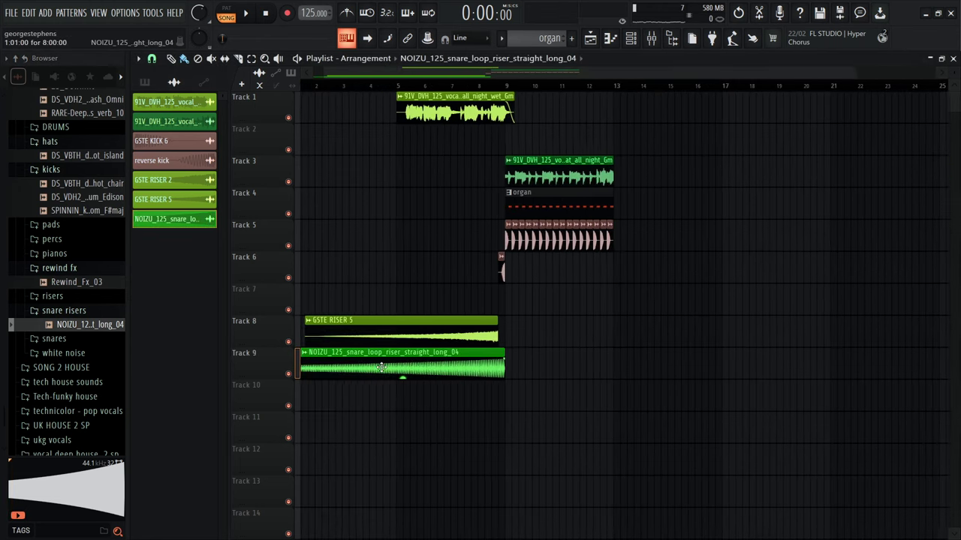
pyautogui.scroll(4, 457, 398)
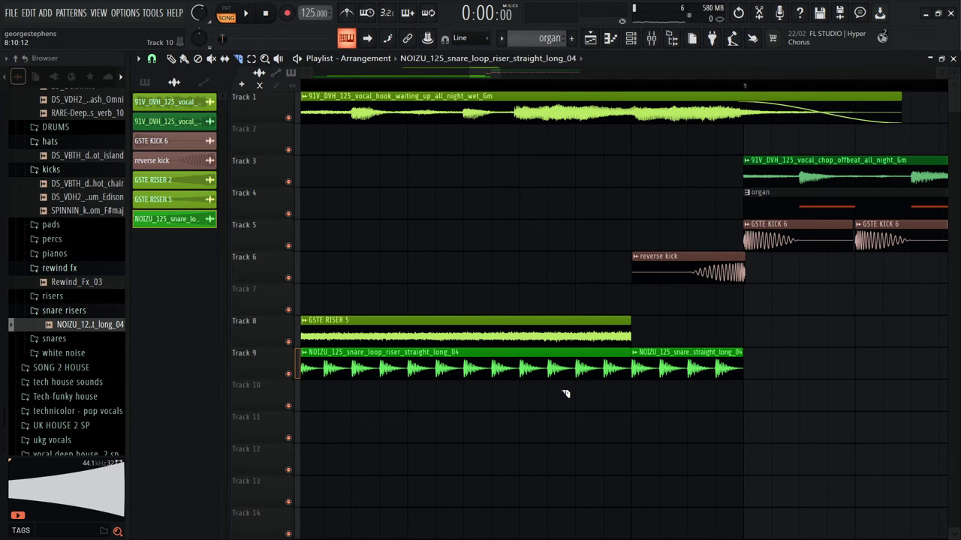
pyautogui.scroll(-5, 563, 386)
pyautogui.scroll(2, 409, 188)
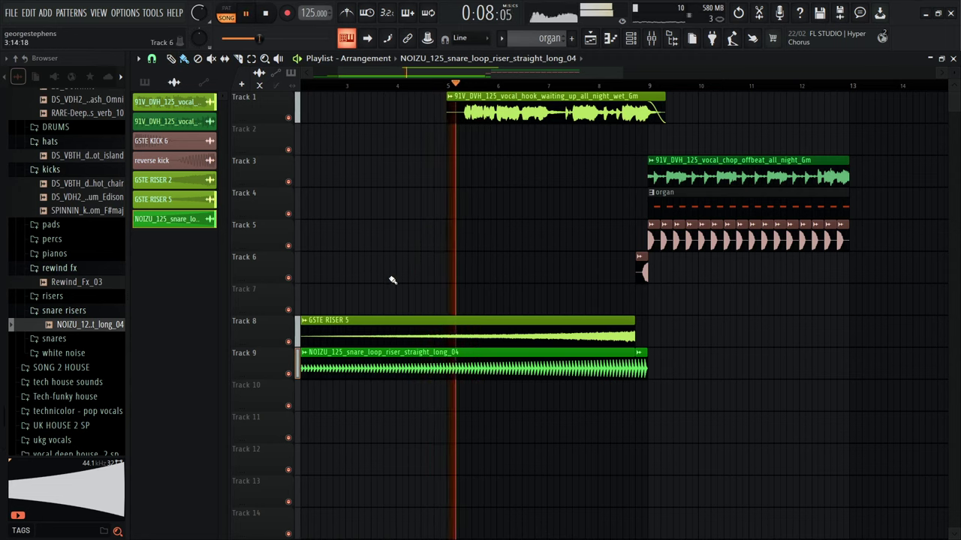
# - Slice the snare riser clip on Track 9 at bar 5 and delete the part before it
pyautogui.click(239, 58)
pyautogui.moveTo(451, 392); pyautogui.dragTo(454, 349)
pyautogui.click(184, 58)
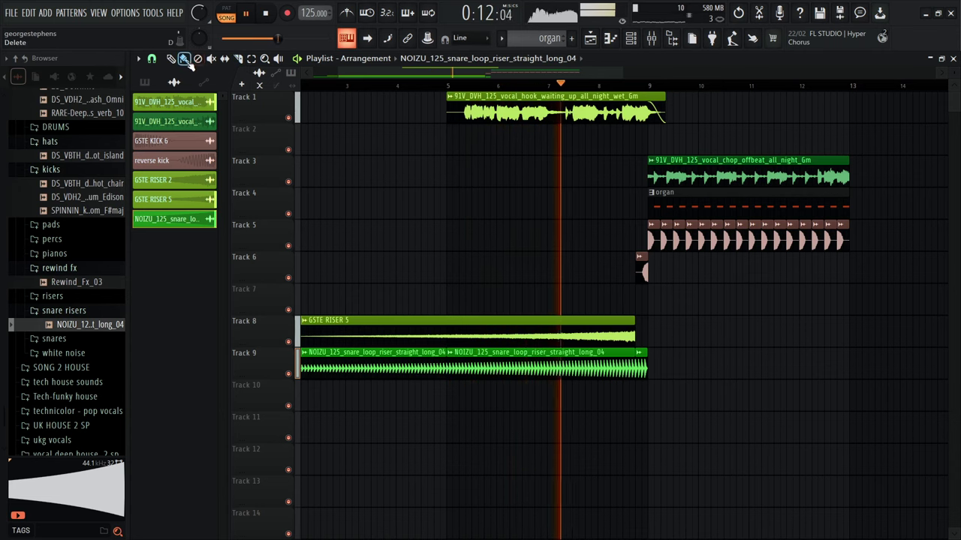
pyautogui.rightClick(382, 374)
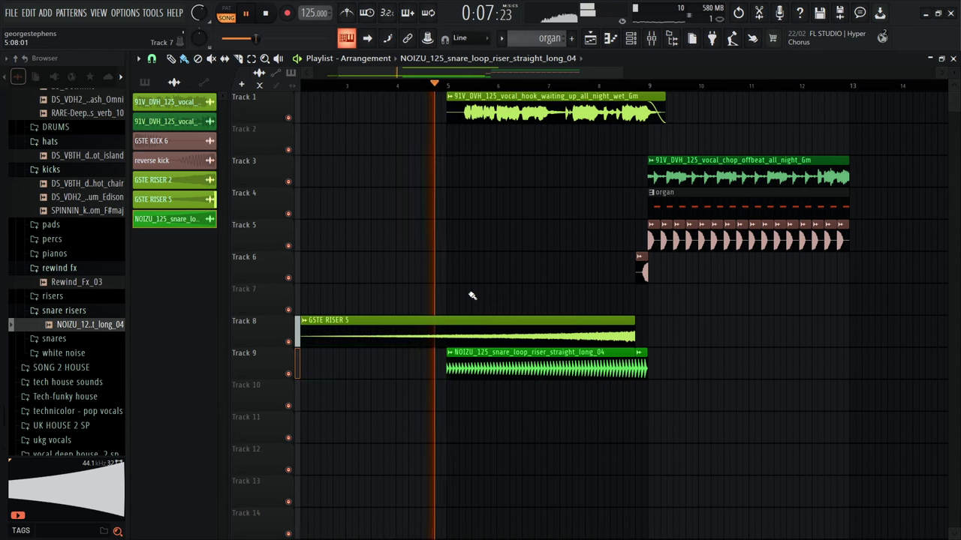
# - Play the build-up and remove the snare riser's tail on Track 9 after the point where the reverse kick begins
pyautogui.scroll(-5, 465, 268)
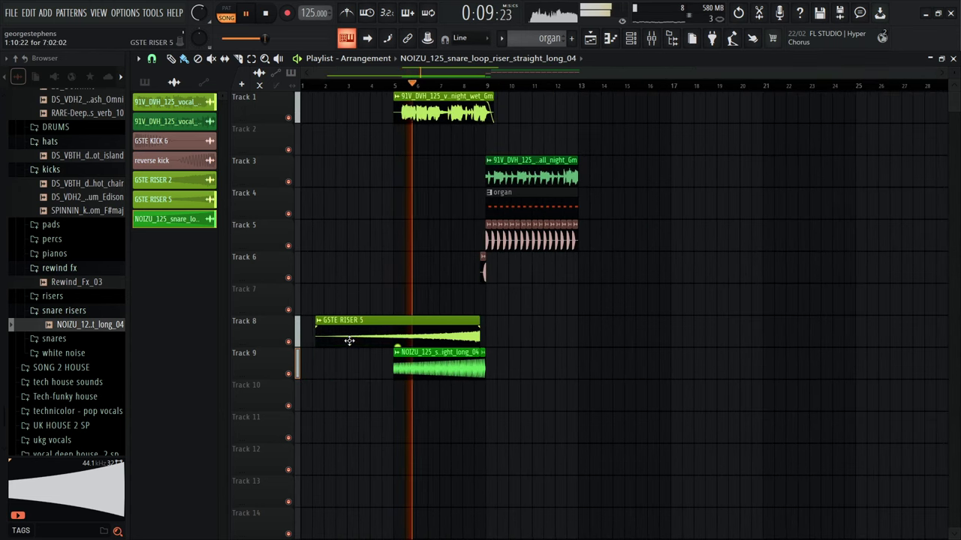
pyautogui.scroll(4, 450, 304)
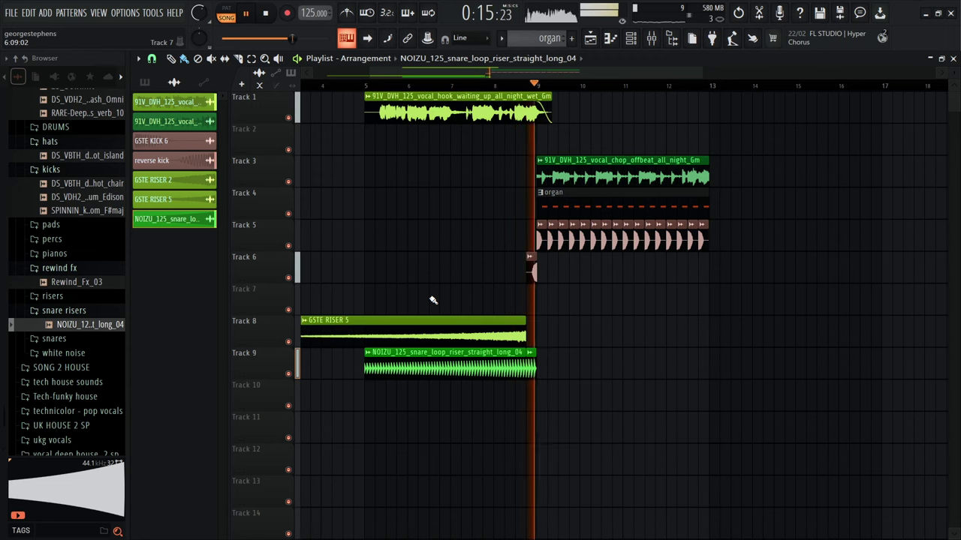
pyautogui.moveTo(536, 365); pyautogui.dragTo(526, 359)
pyautogui.click(511, 85)
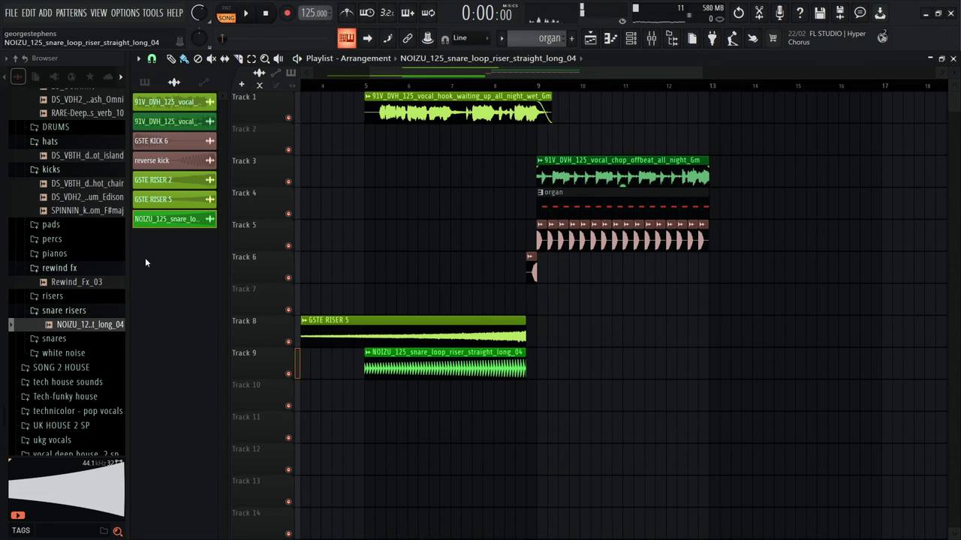
# - Audition several clap samples in the CLAPS folder of GSTE ESSENTIALS
pyautogui.scroll(20, 85, 268)
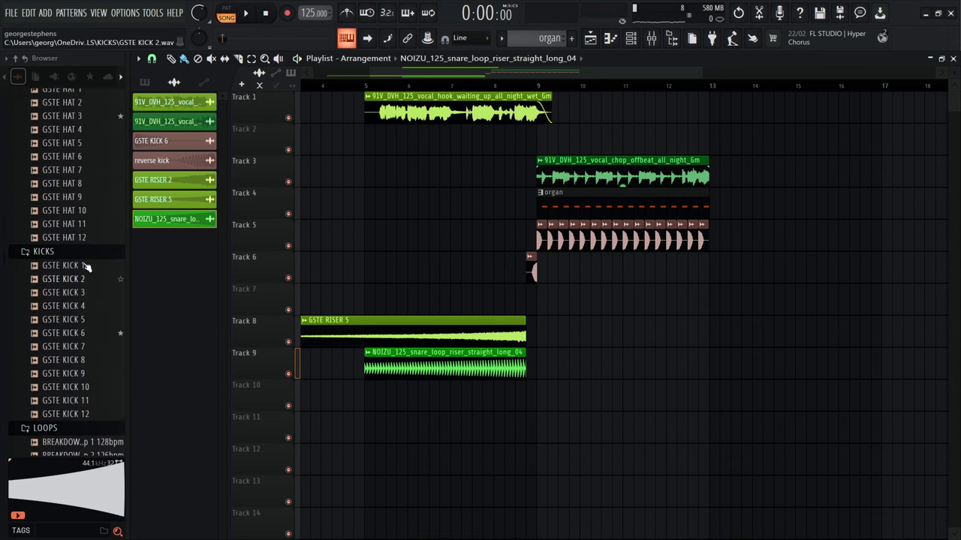
pyautogui.scroll(5, 86, 255)
pyautogui.click(85, 237)
pyautogui.click(86, 223)
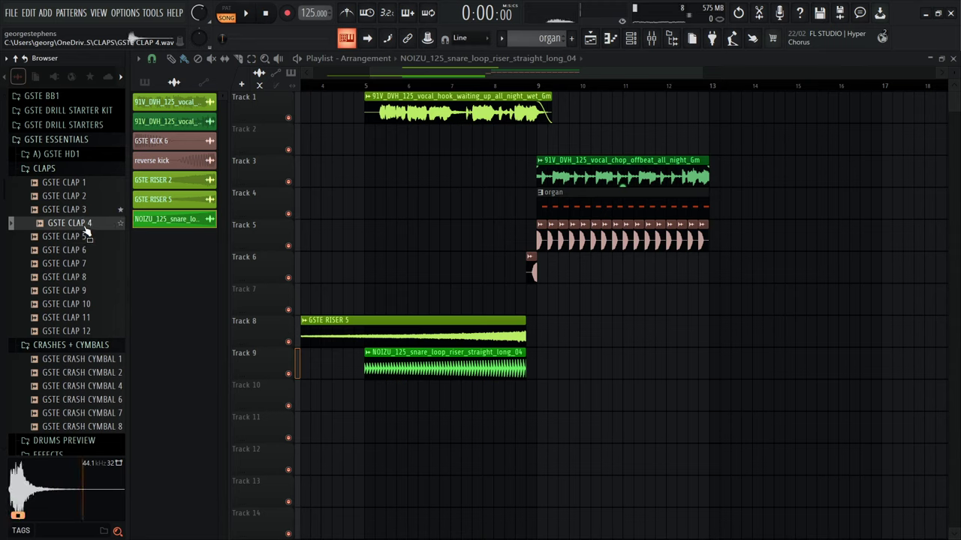
pyautogui.click(88, 211)
pyautogui.click(86, 197)
pyautogui.click(85, 250)
pyautogui.click(86, 278)
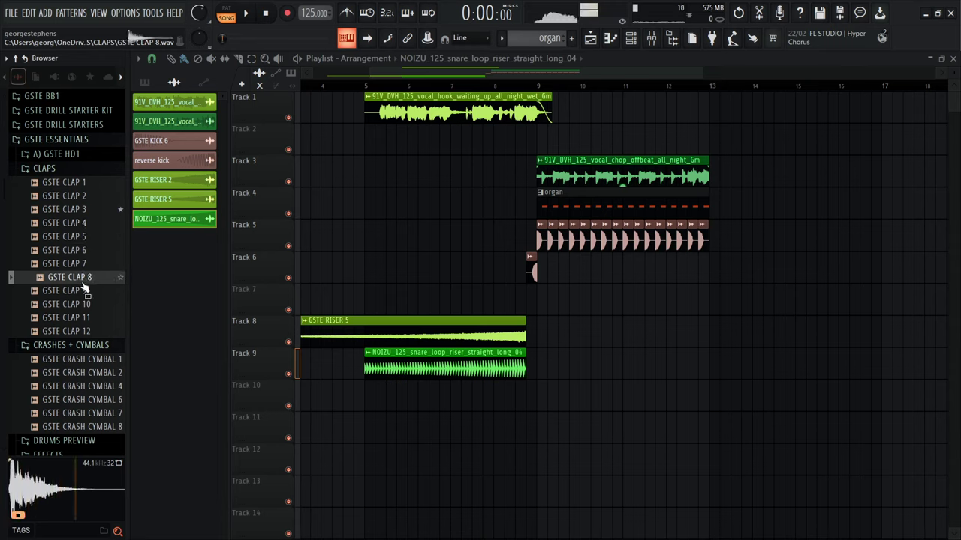
# - Place GSTE CLAP 6 on Track 10 and GSTE CLAP 3 on Track 11 where the reverse kick begins, and play the transition
pyautogui.moveTo(78, 256); pyautogui.dragTo(535, 395)
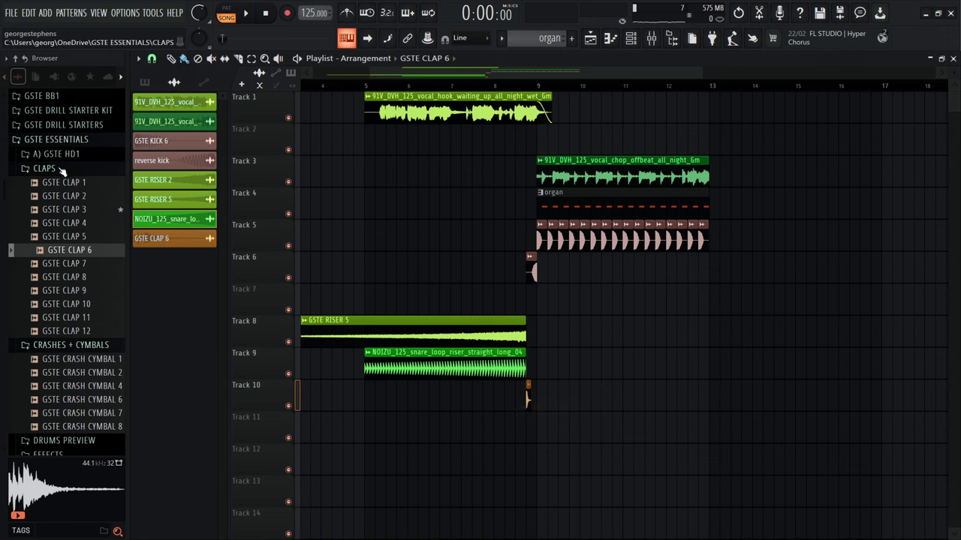
pyautogui.moveTo(75, 212); pyautogui.dragTo(530, 430)
pyautogui.scroll(5, 531, 429)
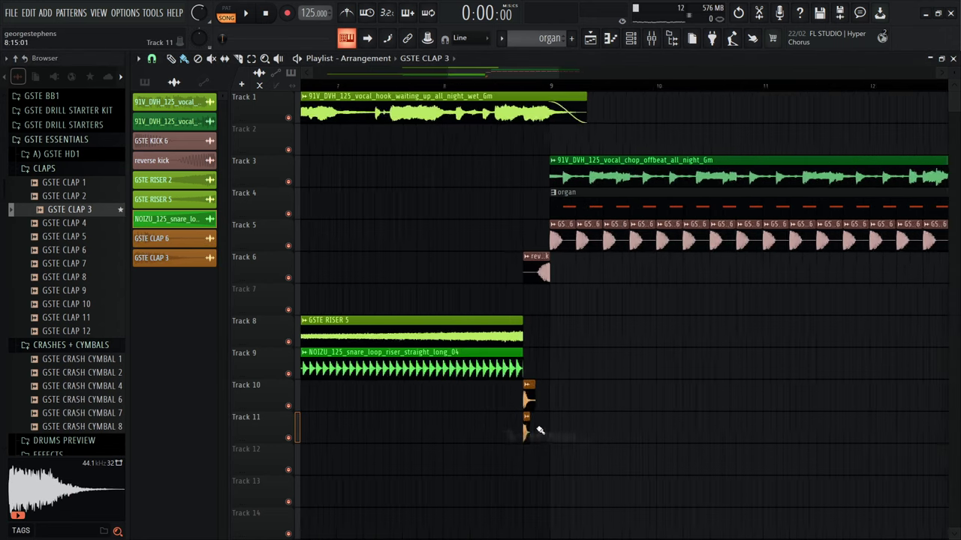
pyautogui.click(252, 17)
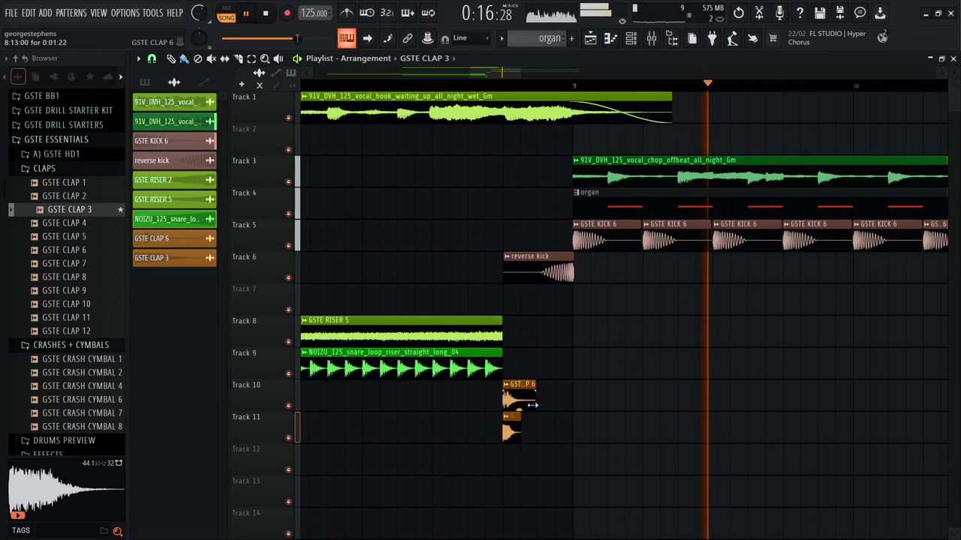
pyautogui.scroll(-5, 525, 396)
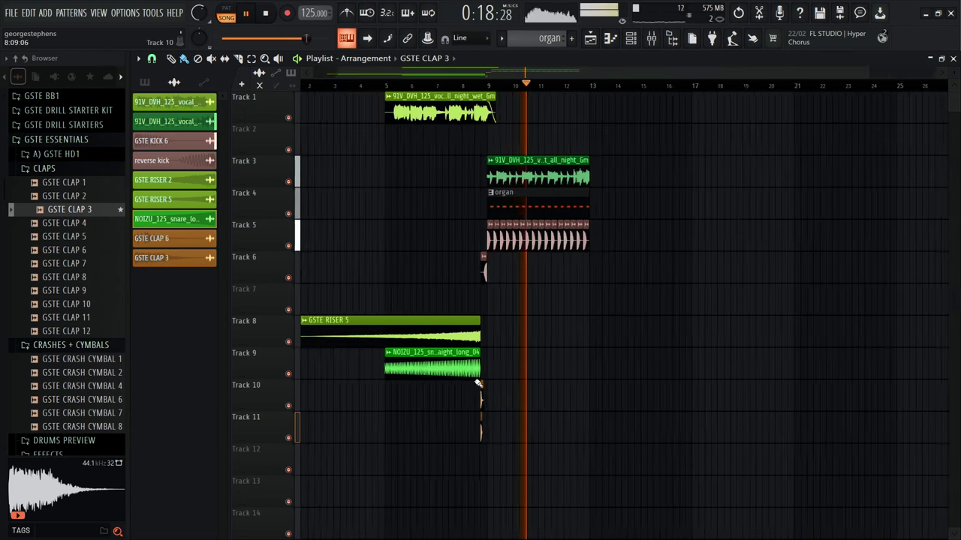
pyautogui.scroll(2, 476, 384)
pyautogui.click(423, 84)
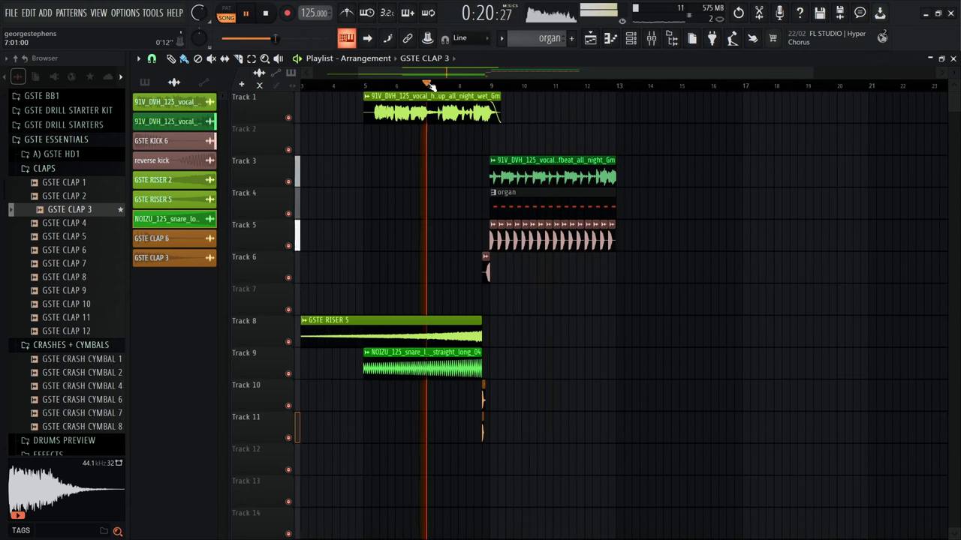
# - Delete the two clap clips, place GSTE CLAP 8 on Track 10 where the reverse kick begins, and play the transition
pyautogui.scroll(3, 483, 398)
pyautogui.rightClick(489, 432)
pyautogui.rightClick(490, 399)
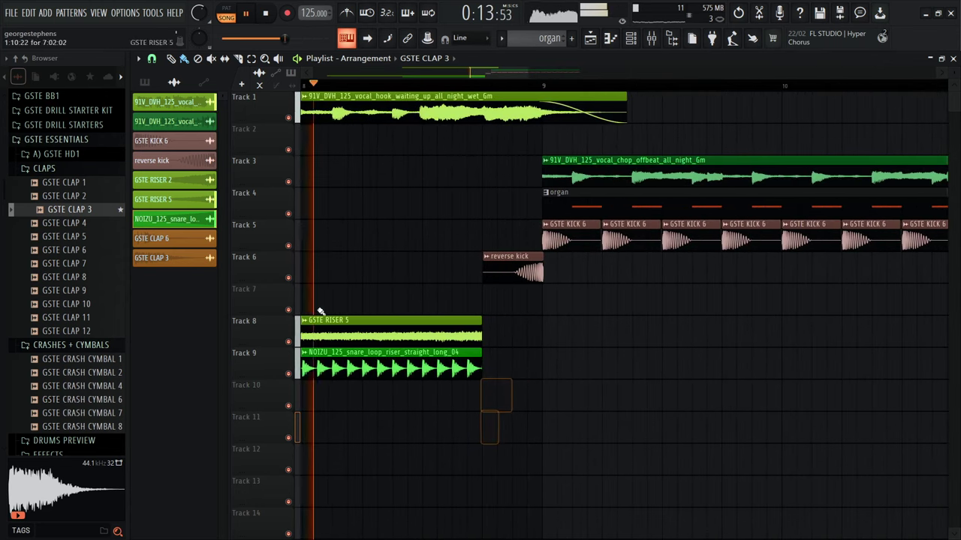
pyautogui.moveTo(69, 277); pyautogui.dragTo(485, 405)
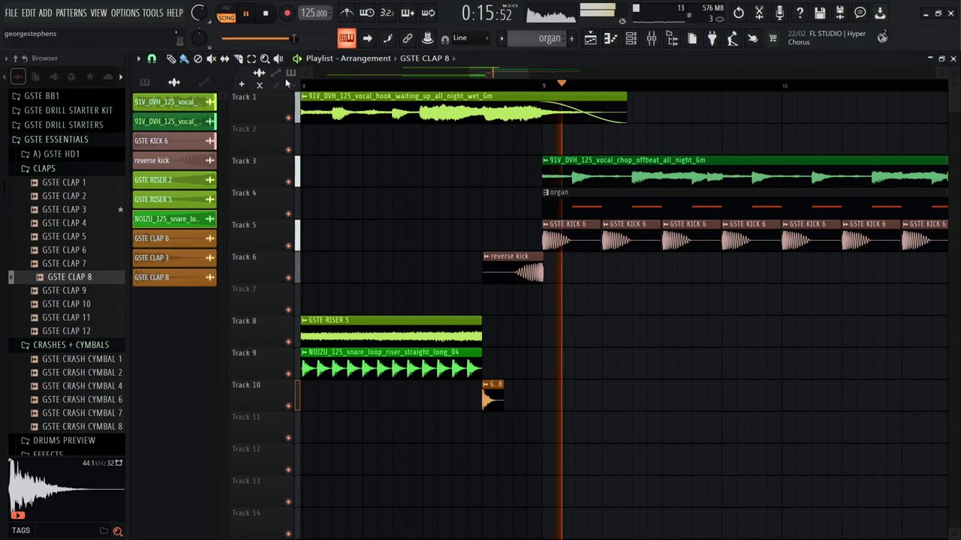
pyautogui.press('space')
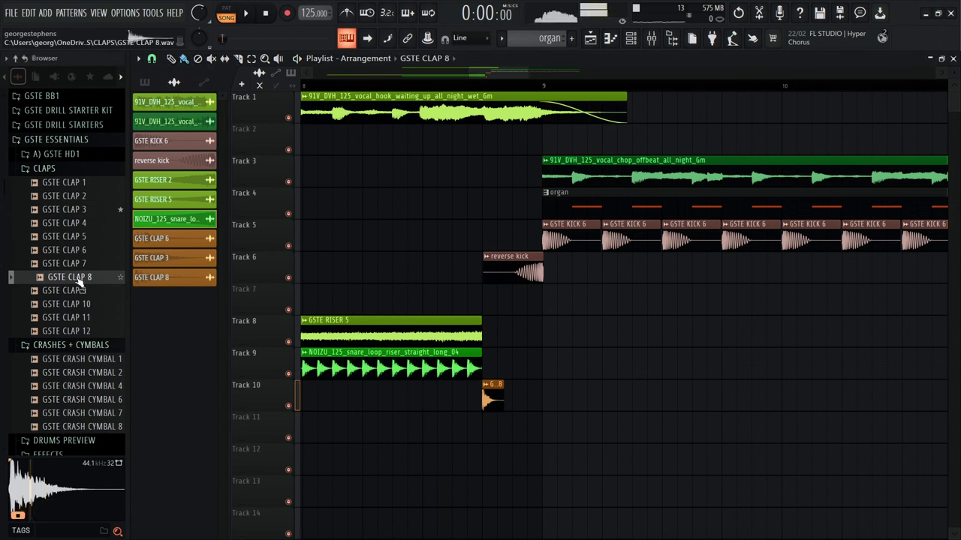
# - Audition more claps, layer GSTE CLAP 4 on Track 11 where the reverse kick begins, and boost the gain of both claps to 8.8 dB
pyautogui.click(84, 304)
pyautogui.click(84, 317)
pyautogui.click(84, 331)
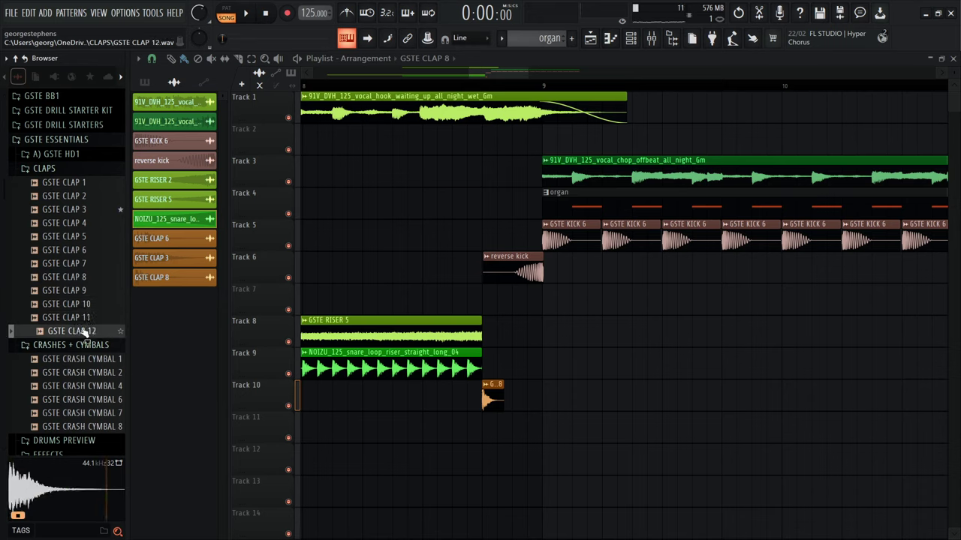
pyautogui.click(85, 225)
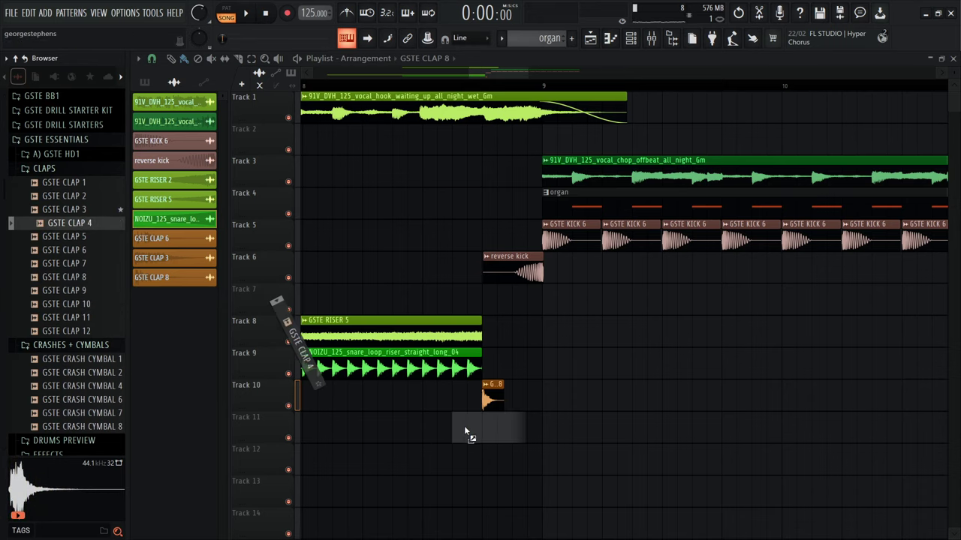
pyautogui.moveTo(465, 431); pyautogui.dragTo(484, 434)
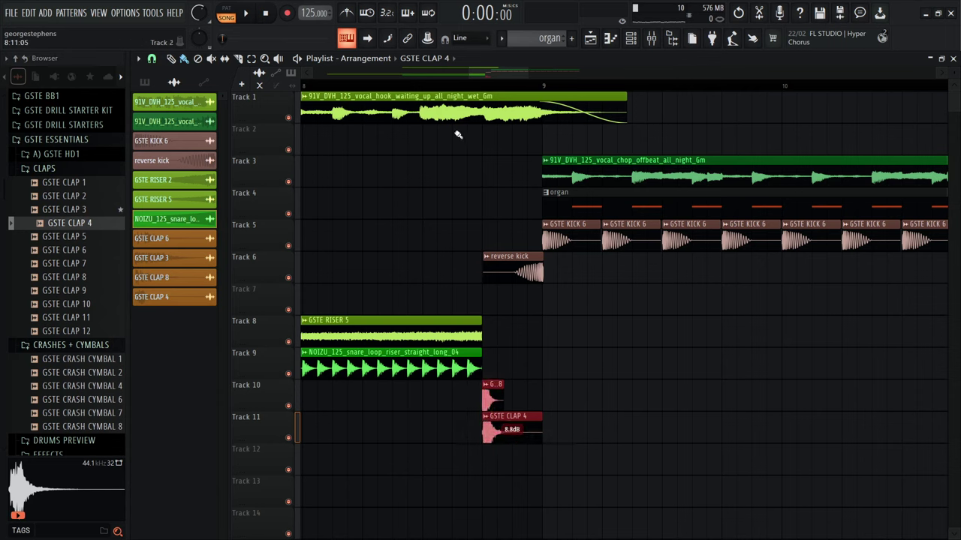
# - Play the transition into the drop and shorten the fade-out of the vocal hook clip on Track 1
pyautogui.press('space')
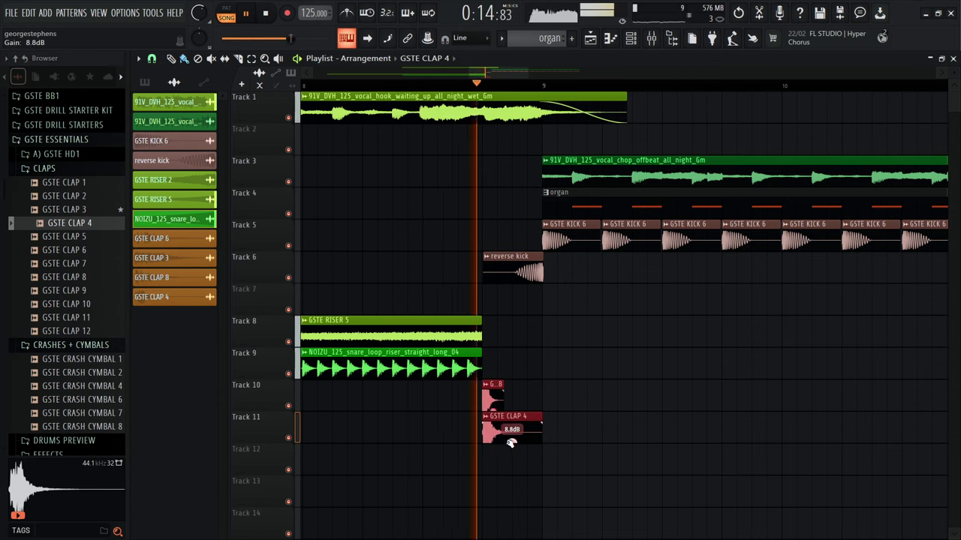
pyautogui.click(631, 392)
pyautogui.rightClick(633, 403)
pyautogui.scroll(-3, 623, 398)
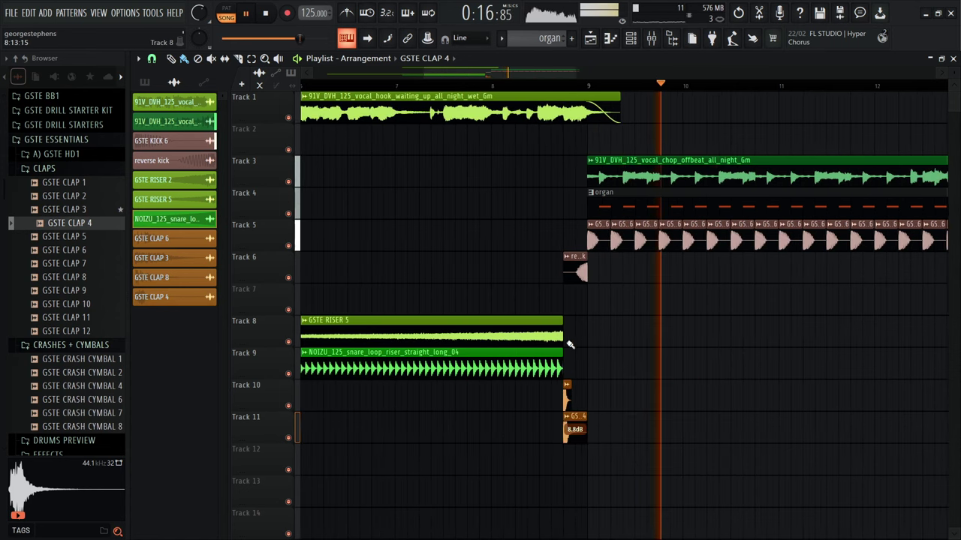
pyautogui.click(481, 88)
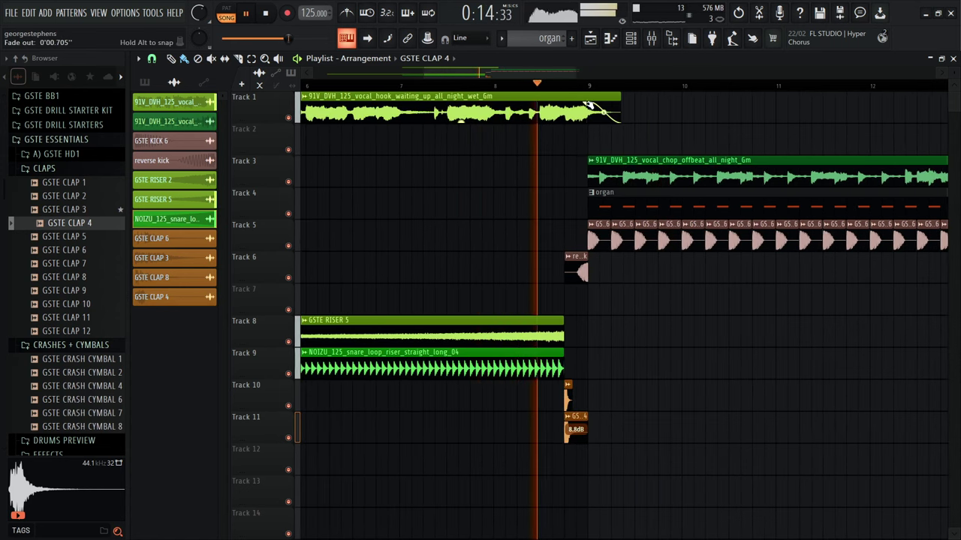
pyautogui.moveTo(592, 106); pyautogui.dragTo(608, 111)
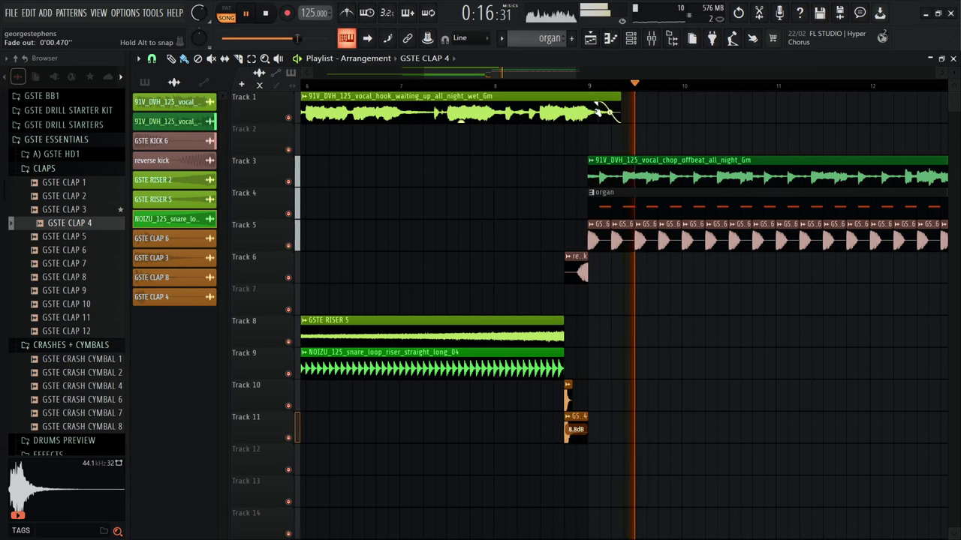
# - Duplicate the vocal chop, organ and kick clips on Tracks 3 to 5 so that the copies start at bar 13
pyautogui.scroll(-5, 463, 176)
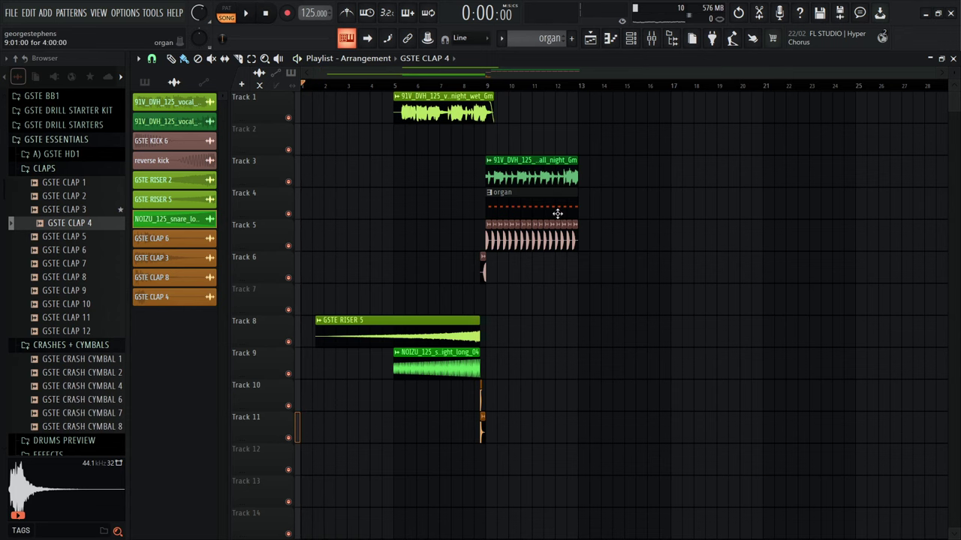
pyautogui.scroll(3, 556, 214)
pyautogui.moveTo(665, 252); pyautogui.dragTo(407, 157)
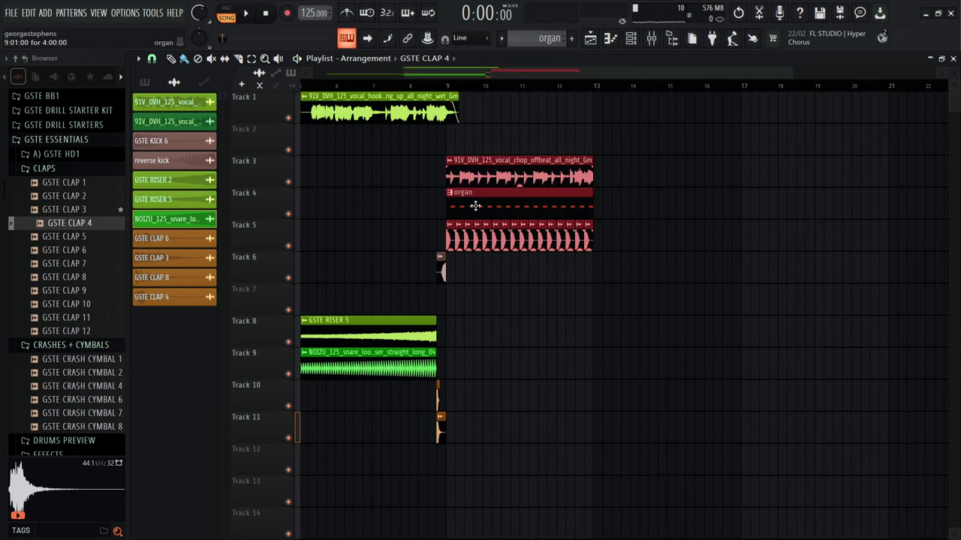
pyautogui.moveTo(475, 205); pyautogui.dragTo(643, 214)
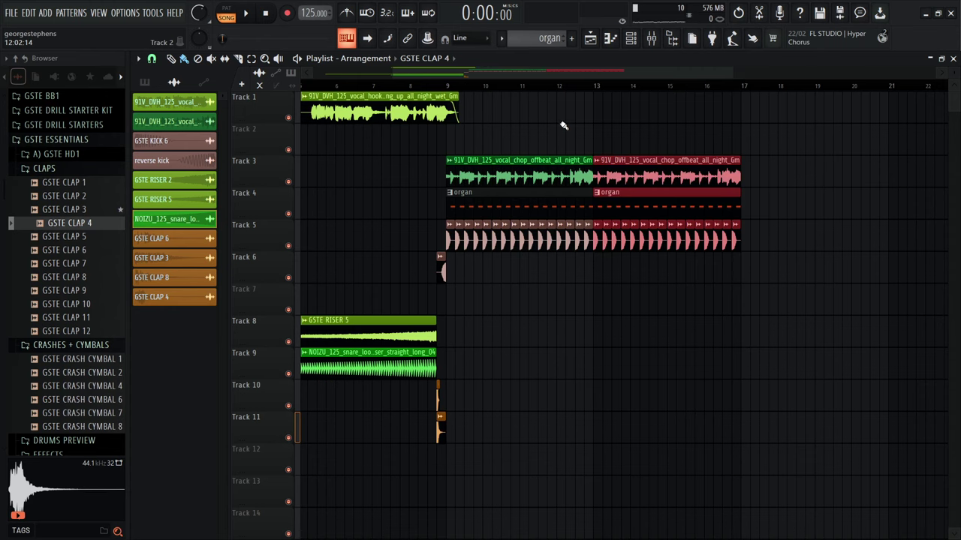
# - Play the build-up into the extended drop at bar 9, stop playback and deselect the copied clips
pyautogui.moveTo(496, 87); pyautogui.dragTo(437, 86)
pyautogui.click(264, 15)
pyautogui.click(254, 20)
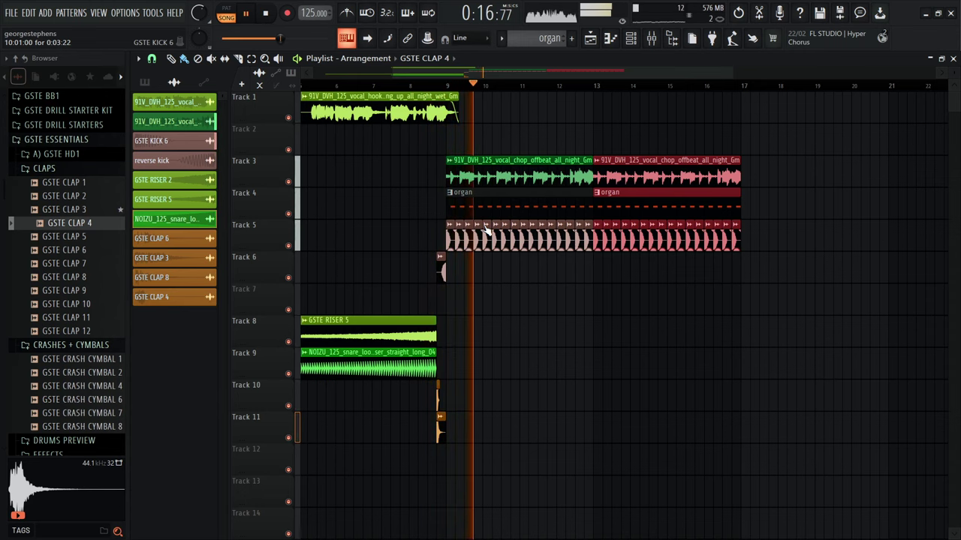
pyautogui.scroll(-3, 487, 232)
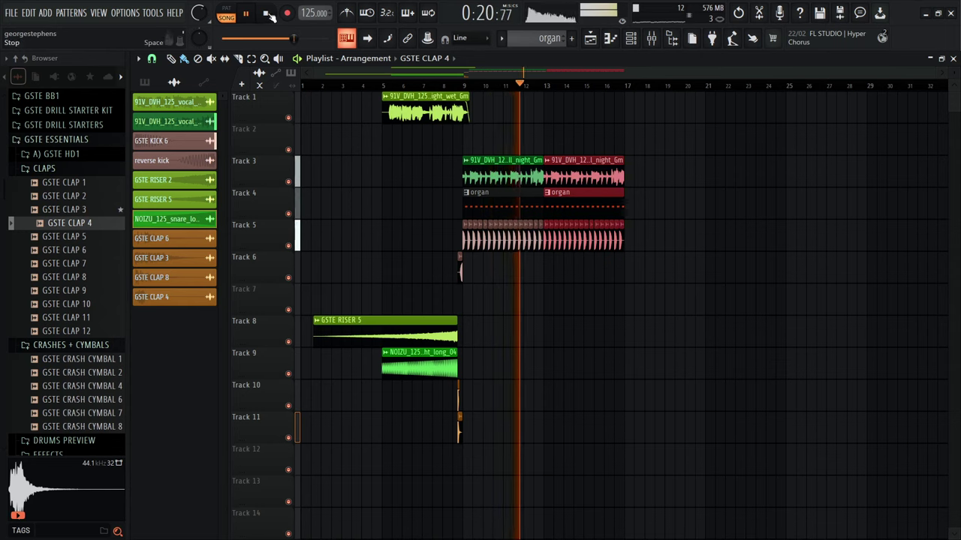
pyautogui.press('space')
pyautogui.click(570, 242)
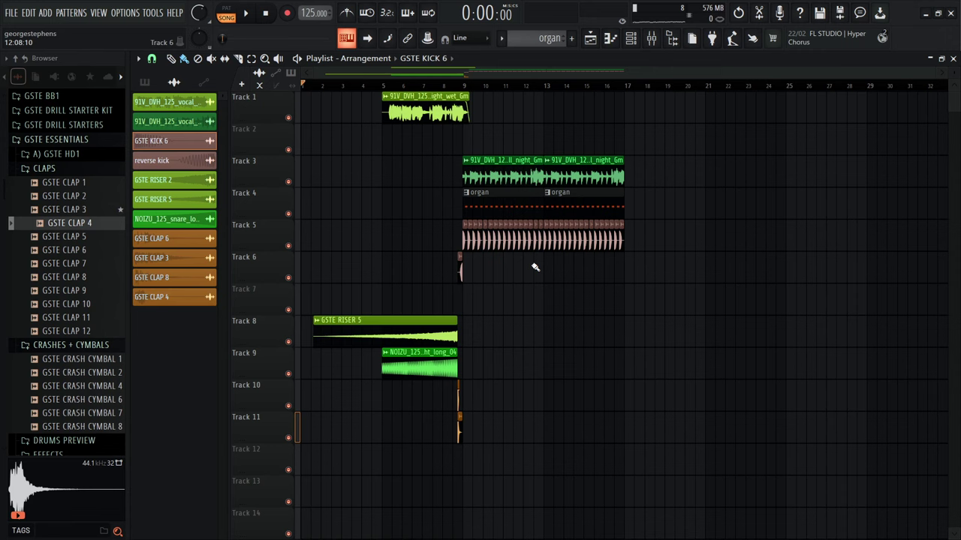
pyautogui.scroll(4, 547, 268)
pyautogui.scroll(-4, 547, 275)
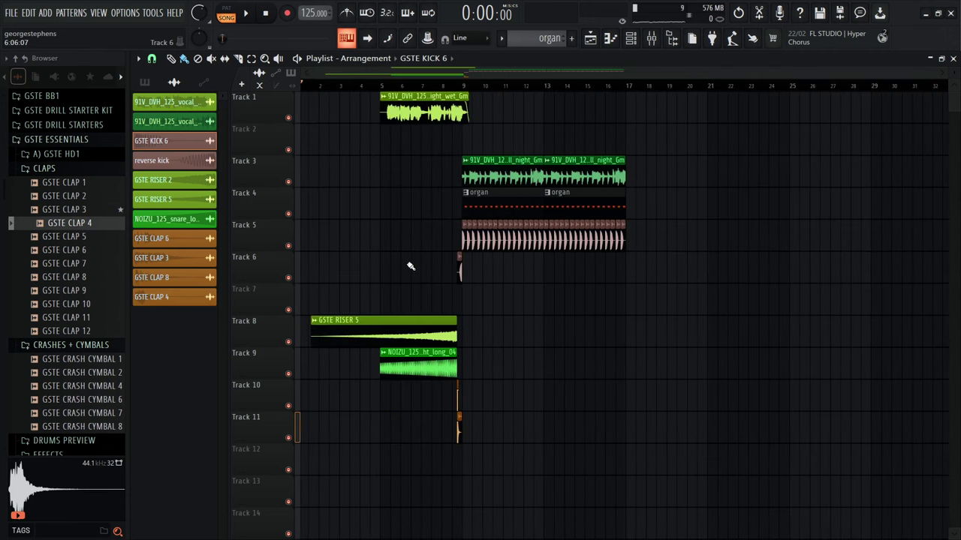
pyautogui.scroll(1, 300, 260)
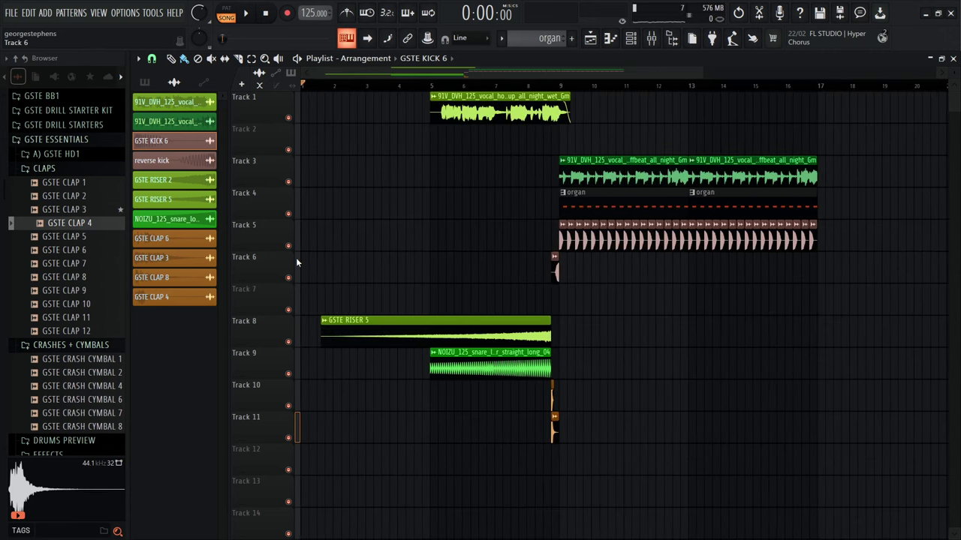